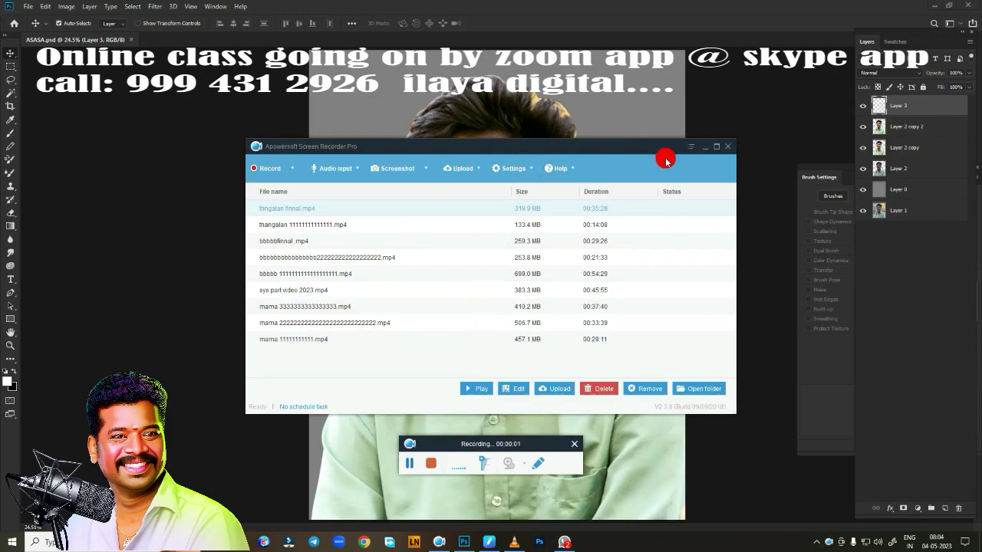
# - Move the screen recorder off the portrait and select Layer 2 copy 2
pyautogui.click(705, 152)
pyautogui.moveTo(434, 445)
pyautogui.mouseDown()
pyautogui.moveTo(673, 508)
pyautogui.moveTo(663, 522)
pyautogui.mouseUp()
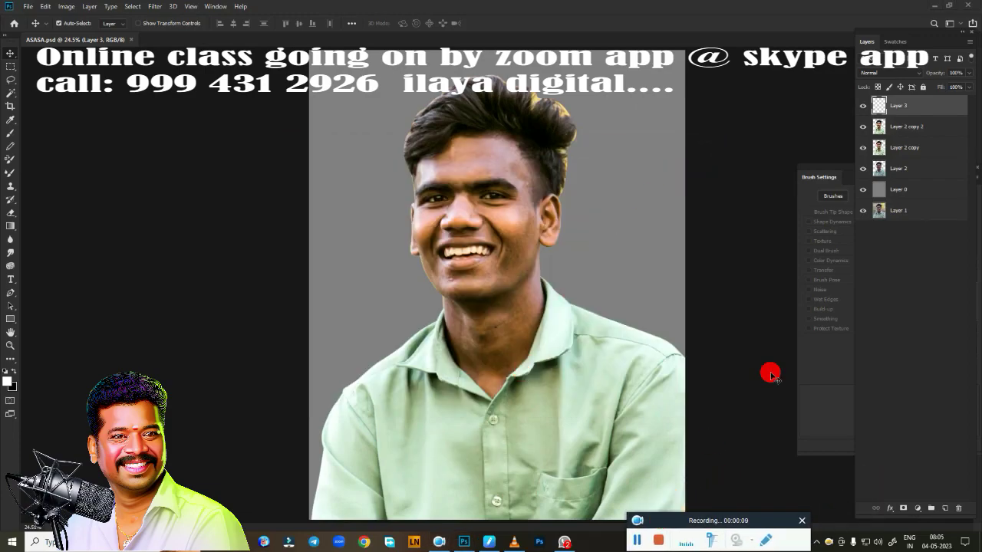
pyautogui.moveTo(863, 130)
pyautogui.mouseDown()
pyautogui.moveTo(864, 193)
pyautogui.moveTo(863, 148)
pyautogui.mouseUp()
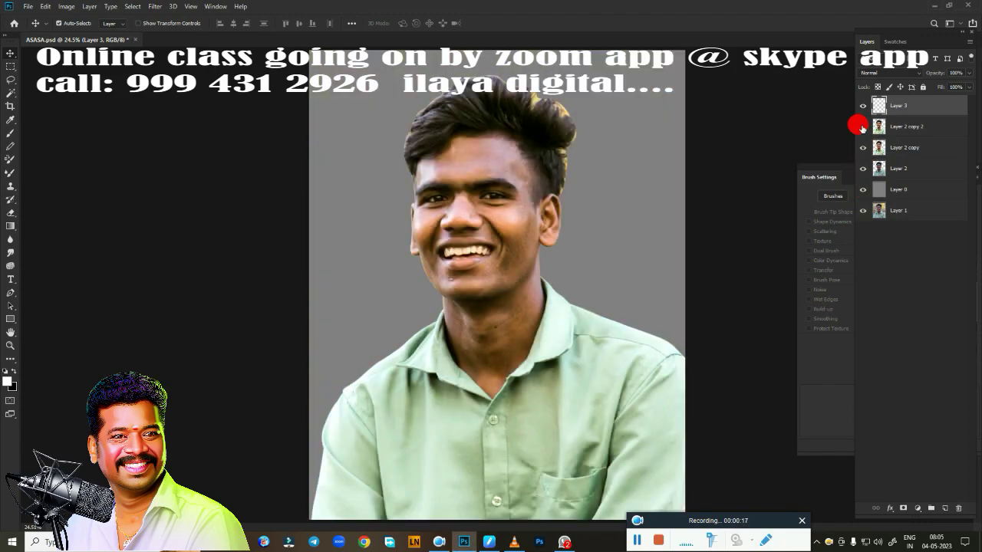
pyautogui.click(883, 128)
pyautogui.scroll(3, 508, 278)
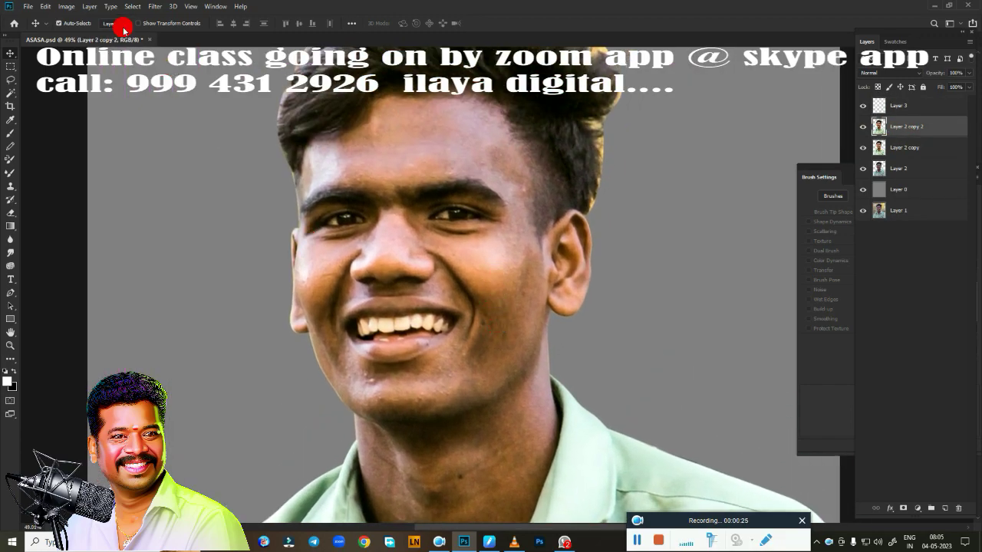
# - Preview a Shadows/Highlights adjustment on the face, then cancel it
pyautogui.click(66, 6)
pyautogui.moveTo(107, 33)
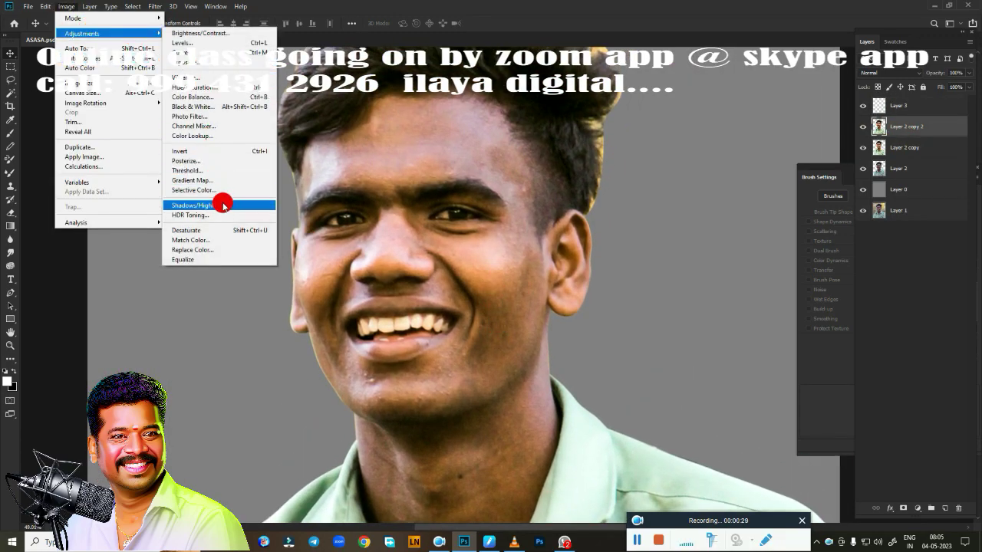
pyautogui.click(224, 206)
pyautogui.click(834, 174)
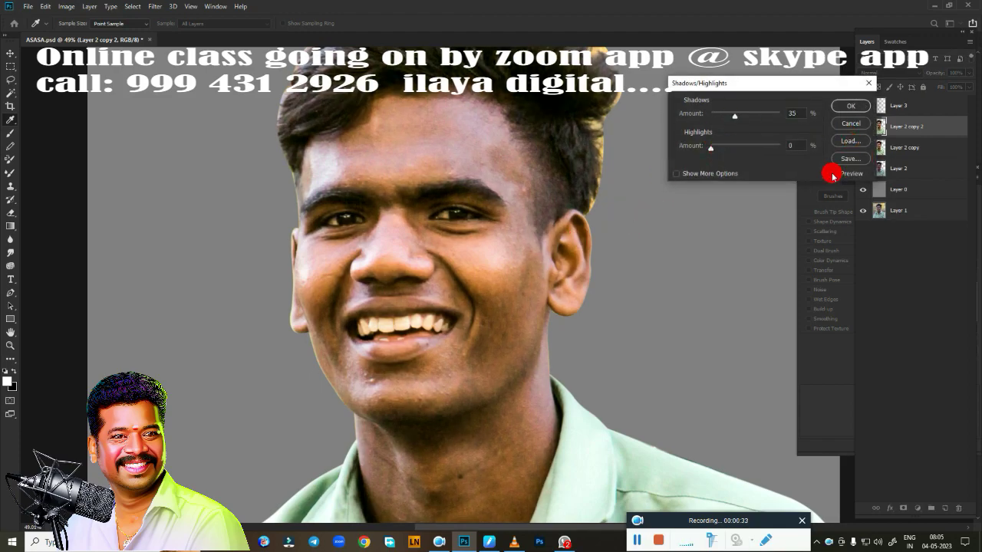
pyautogui.click(834, 173)
pyautogui.click(834, 174)
pyautogui.click(851, 124)
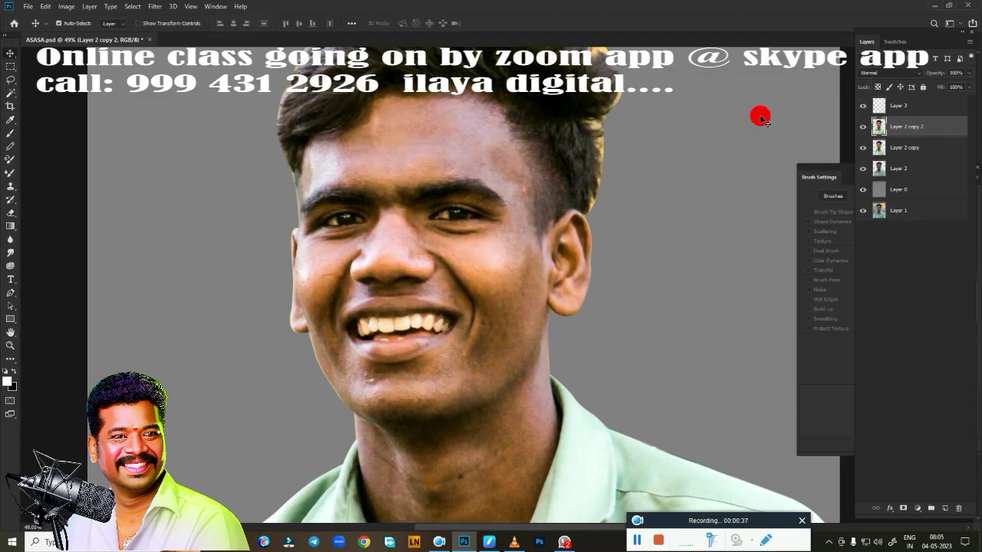
# - Darken the face slightly with Brightness/Contrast at -12 brightness, 19 contrast
pyautogui.hotkey('alt', 'i')
pyautogui.press('j')
pyautogui.press('b')
pyautogui.moveTo(686, 109); pyautogui.dragTo(680, 113)
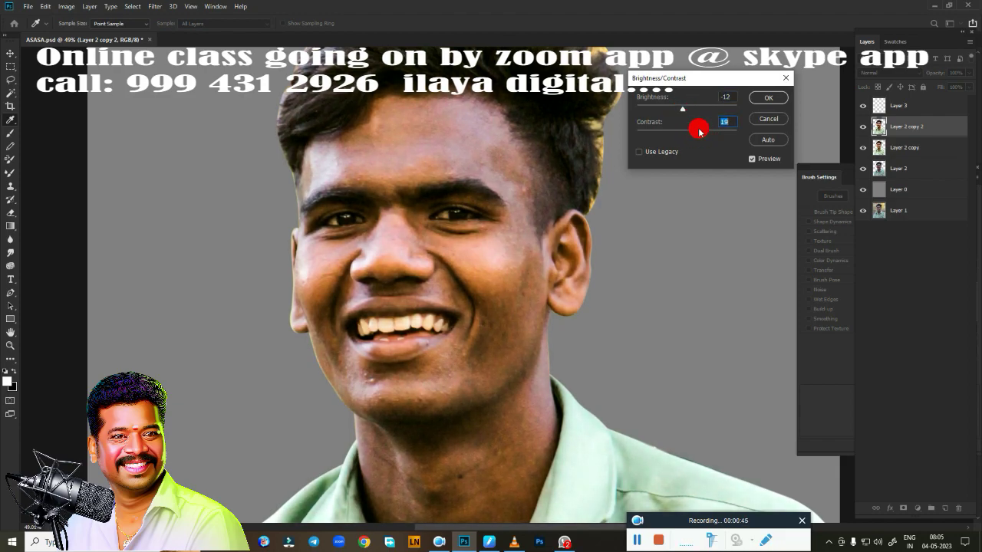
pyautogui.click(774, 99)
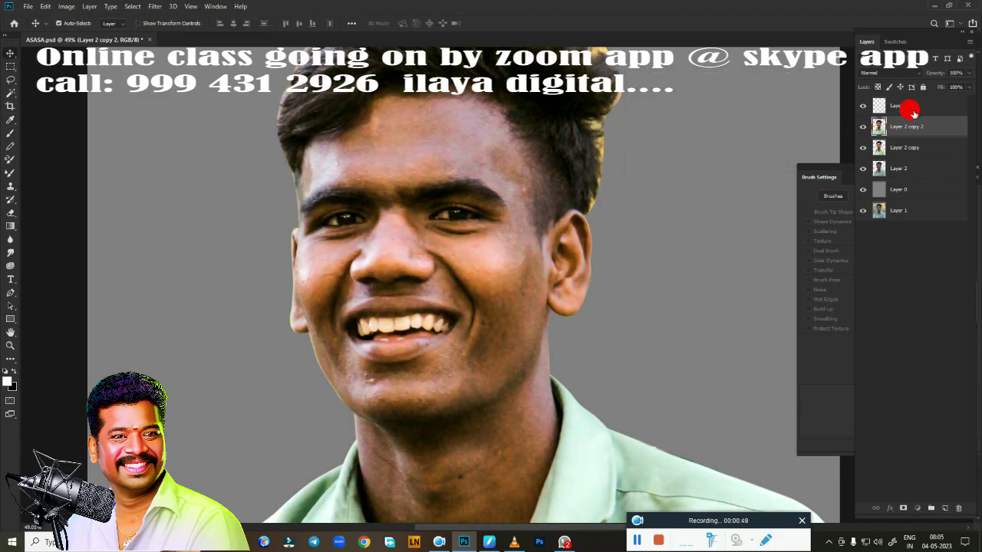
# - Select Layer 3 and zoom in close on the nose
pyautogui.click(910, 105)
pyautogui.press('v')
pyautogui.scroll(5, 464, 289)
pyautogui.scroll(3, 464, 289)
# - Switch to the Smudge tool at about 20 px, centred on the nostrils
pyautogui.scroll(3, 566, 182)
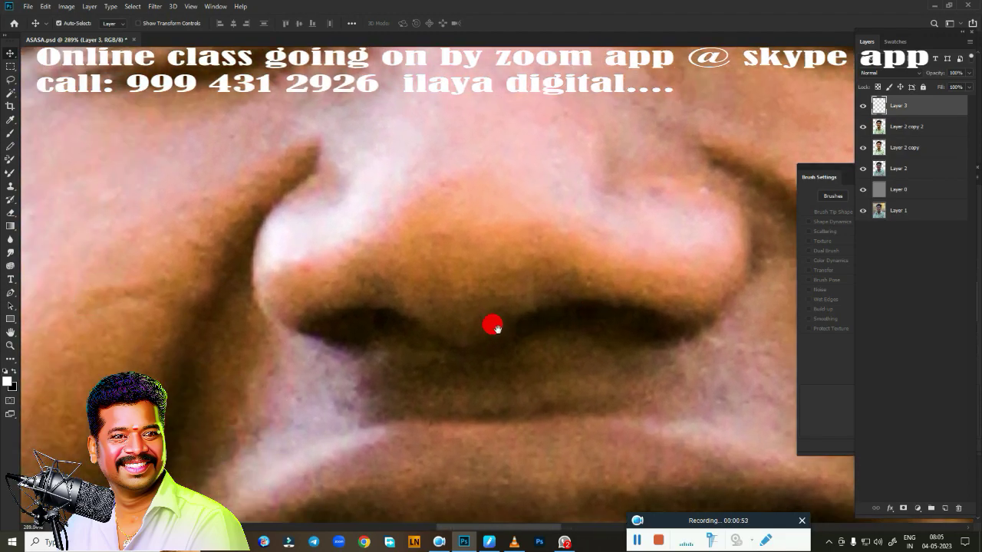
pyautogui.scroll(1, 491, 325)
pyautogui.press('r')
pyautogui.moveTo(572, 330); pyautogui.dragTo(464, 258)
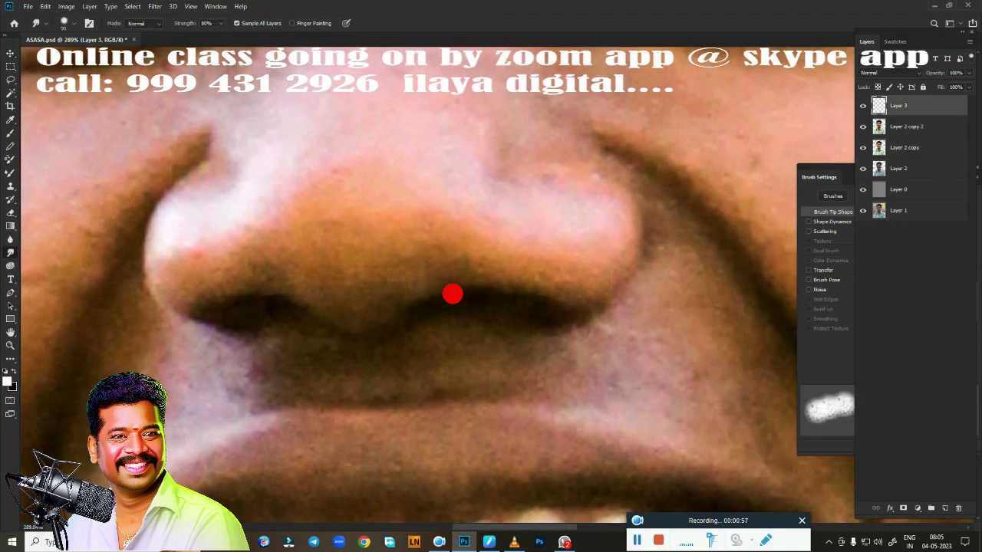
pyautogui.press('[')
pyautogui.press('[')
pyautogui.press('[')
pyautogui.press('[')
pyautogui.press('[')
pyautogui.press('[')
pyautogui.press('[')
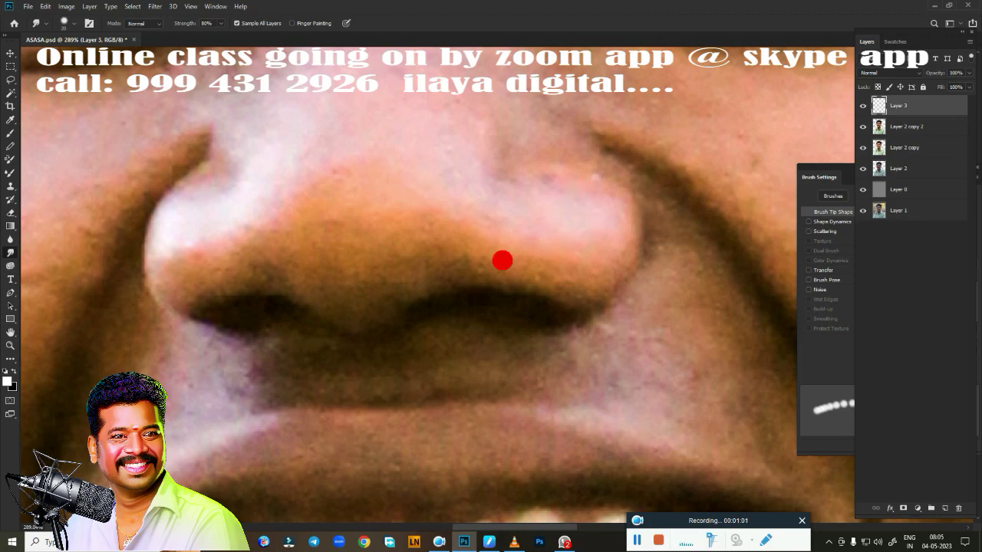
# - Pick a Brush/Mixer Brush preset, then ready the Pen tool at the nose's left side
pyautogui.press('b')
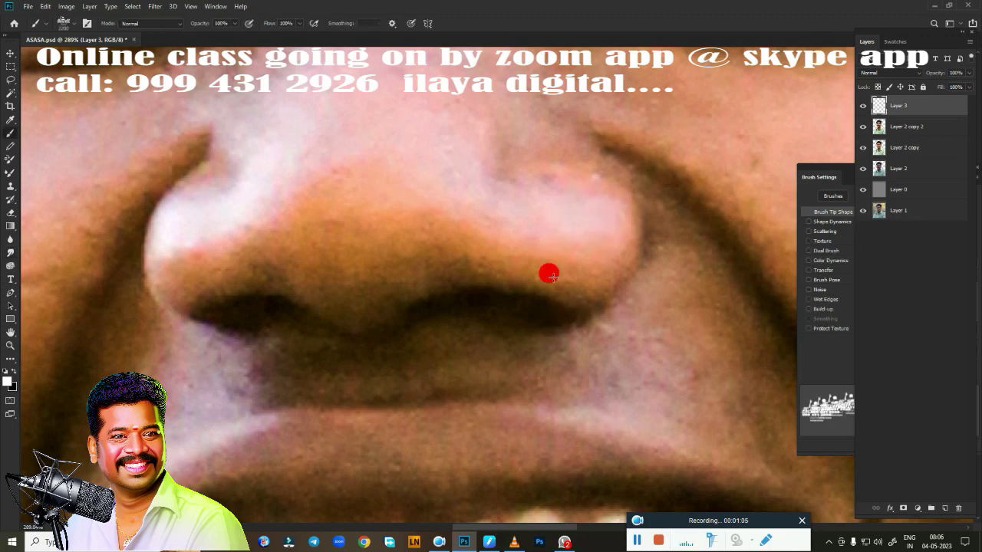
pyautogui.rightClick(378, 205)
pyautogui.click(412, 372)
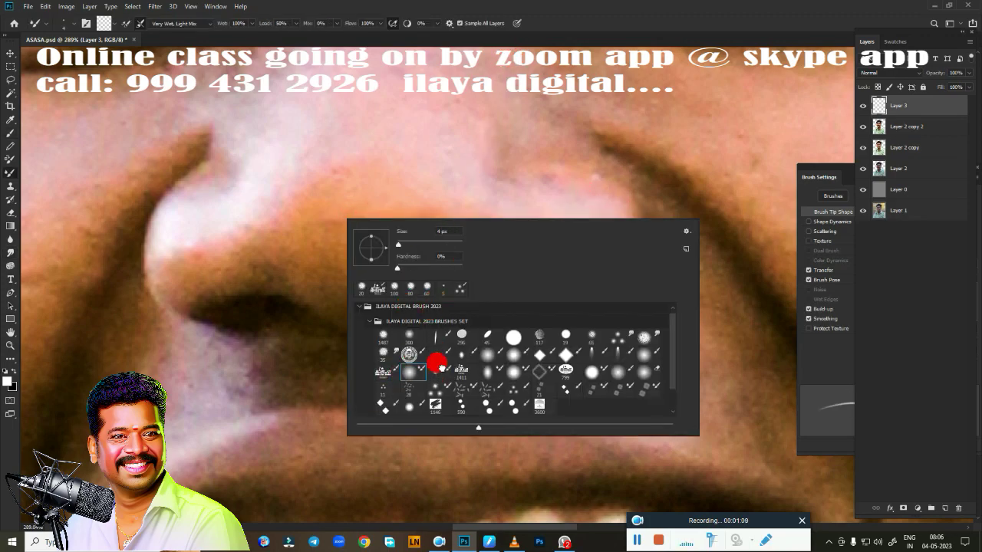
pyautogui.click(621, 34)
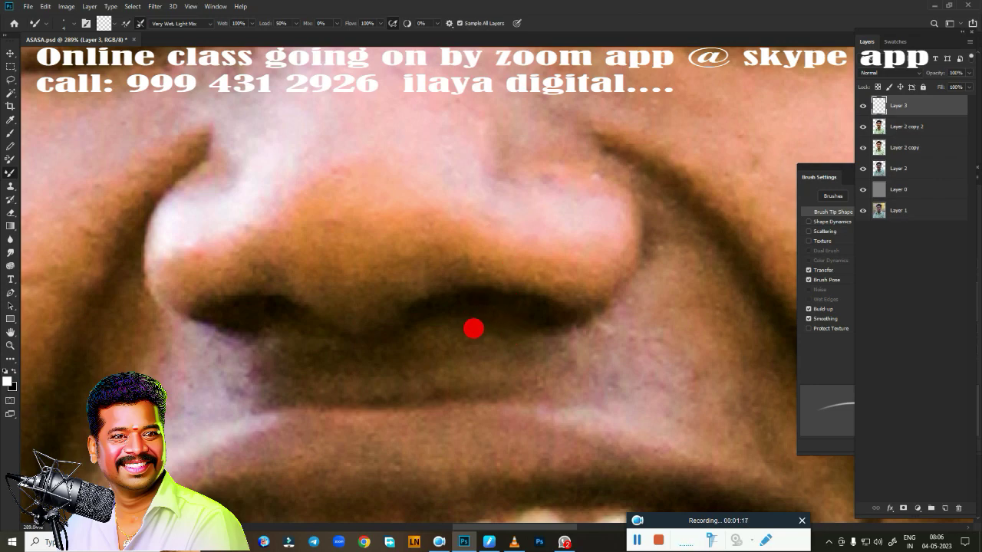
pyautogui.press('p')
pyautogui.moveTo(394, 325); pyautogui.dragTo(554, 345)
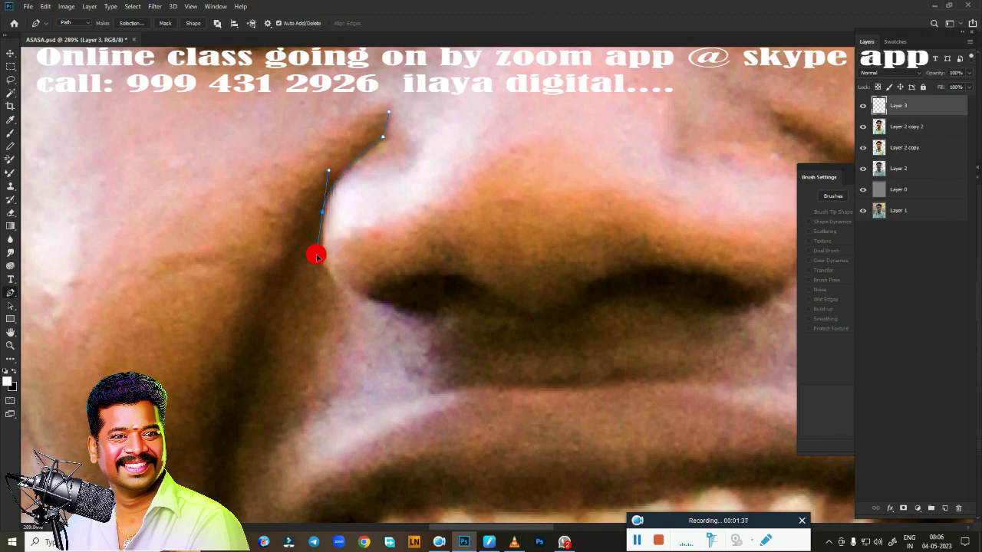
# - Trace curved pen anchors around the left nostril wing, under the nostrils and up the right wing
pyautogui.moveTo(351, 300); pyautogui.dragTo(384, 331)
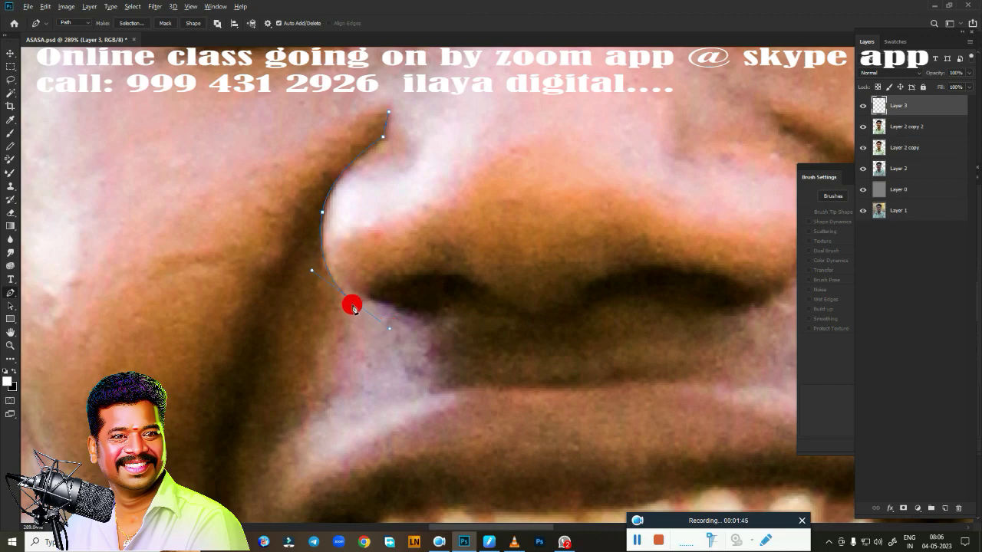
pyautogui.scroll(1, 410, 364)
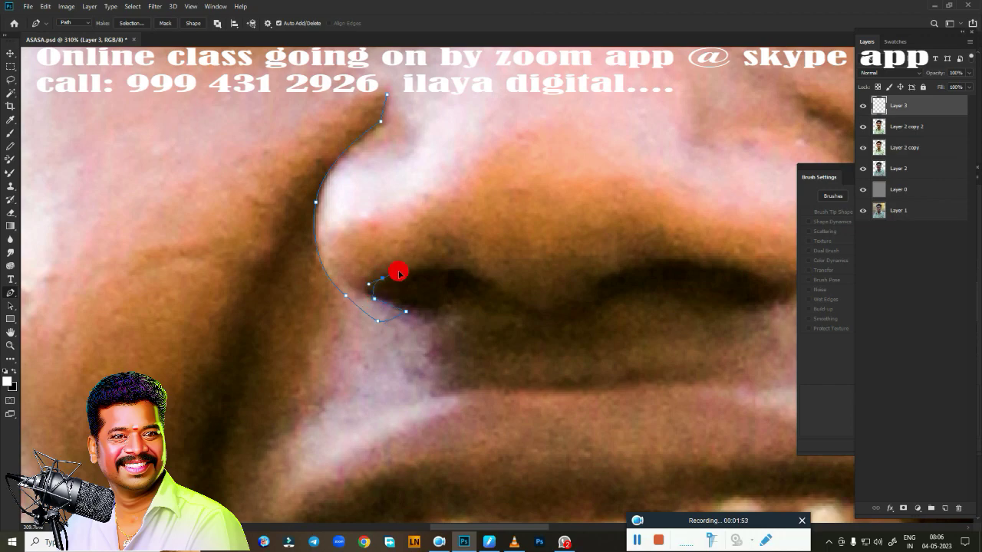
pyautogui.moveTo(490, 284); pyautogui.dragTo(522, 305)
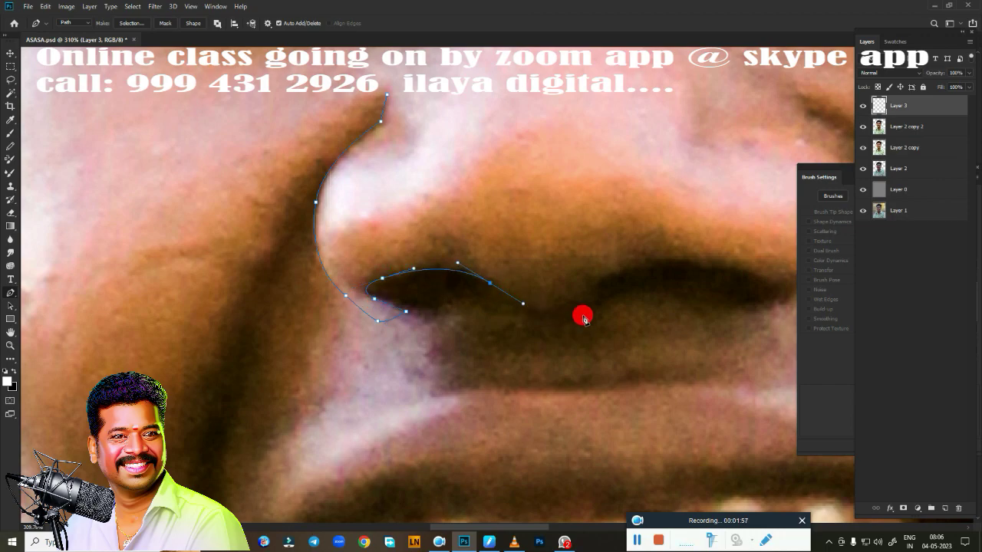
pyautogui.moveTo(591, 305); pyautogui.dragTo(613, 274)
pyautogui.hscroll(5, 590, 305)
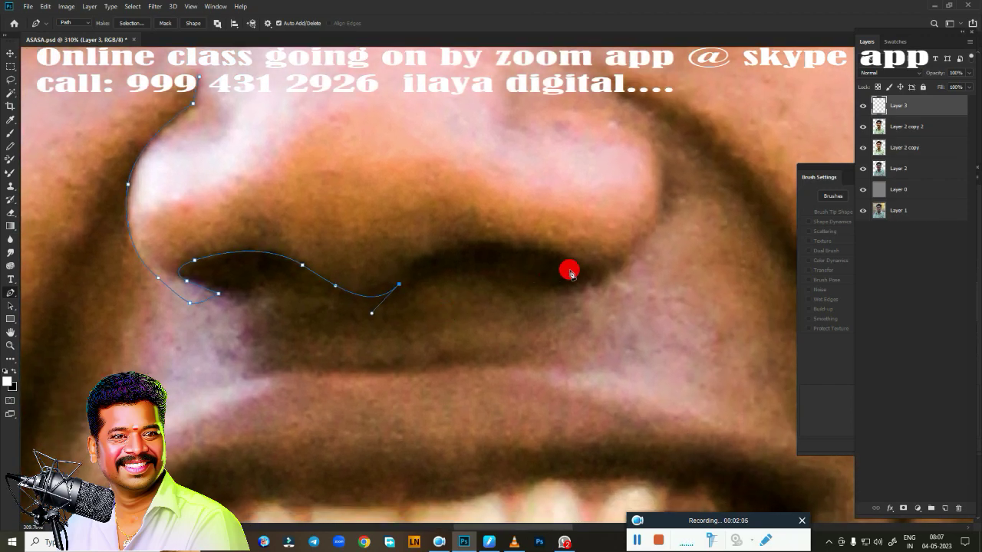
pyautogui.moveTo(571, 265); pyautogui.dragTo(685, 323)
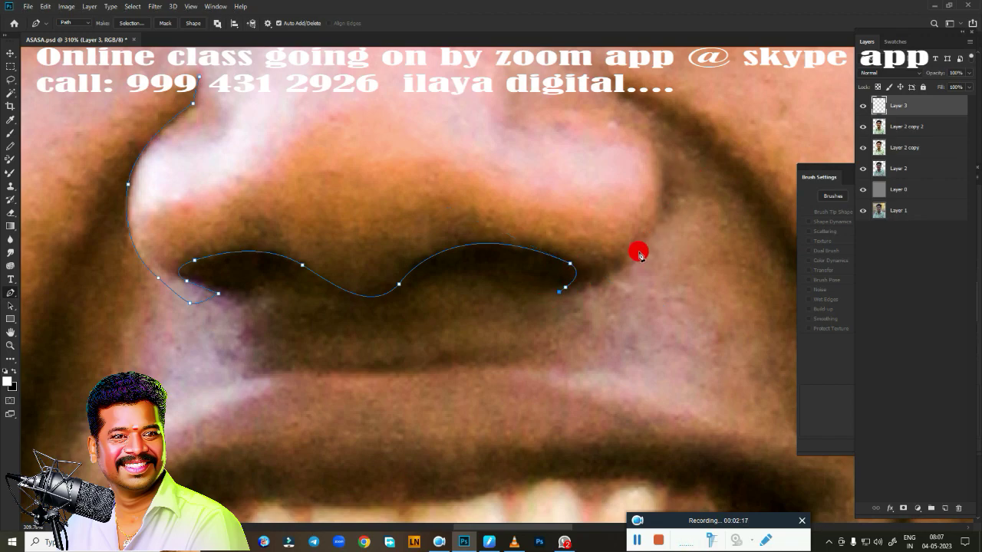
pyautogui.scroll(3, 643, 255)
pyautogui.hscroll(3, 643, 256)
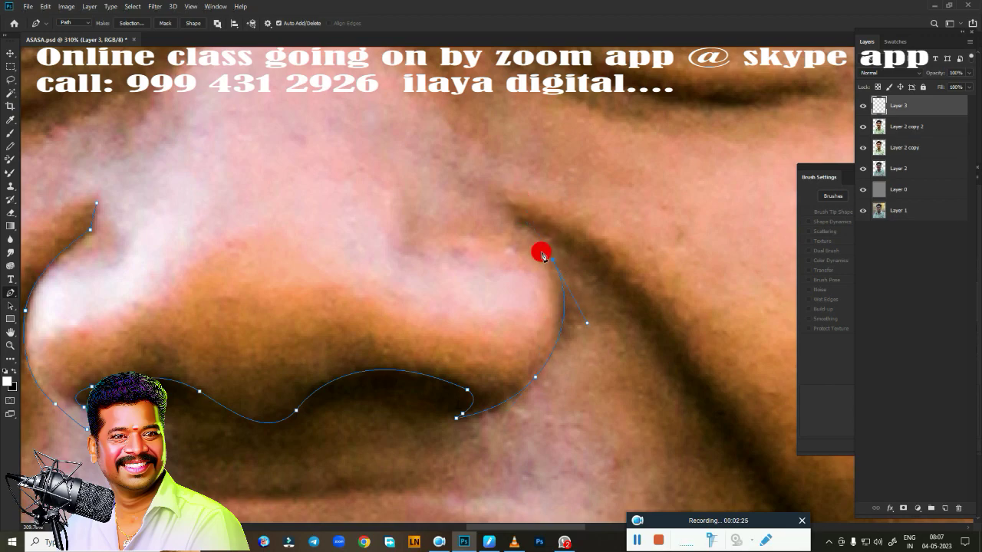
pyautogui.scroll(-5, 475, 274)
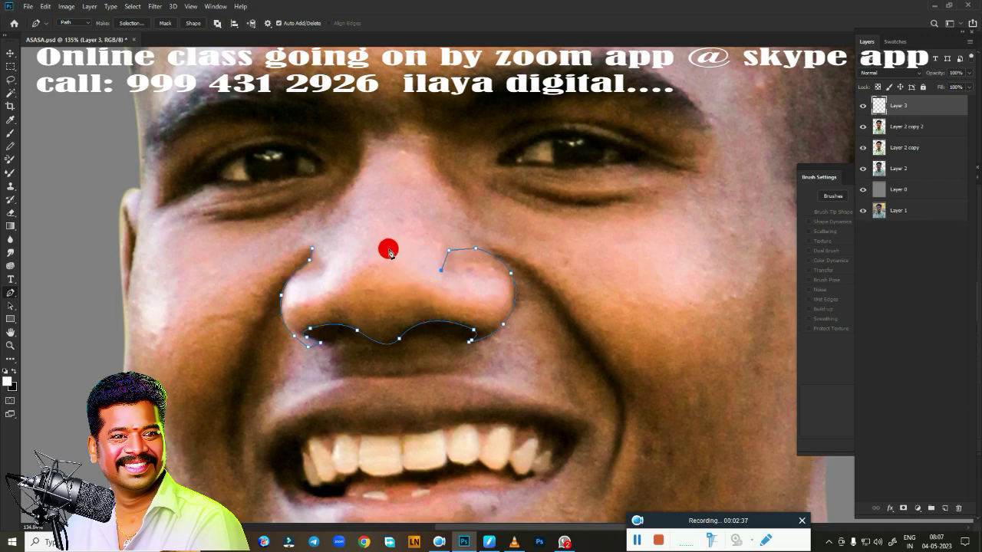
# - Convert the nose path to a selection and set the Smudge tool with Transfer dynamics
pyautogui.rightClick(399, 276)
pyautogui.write('2')
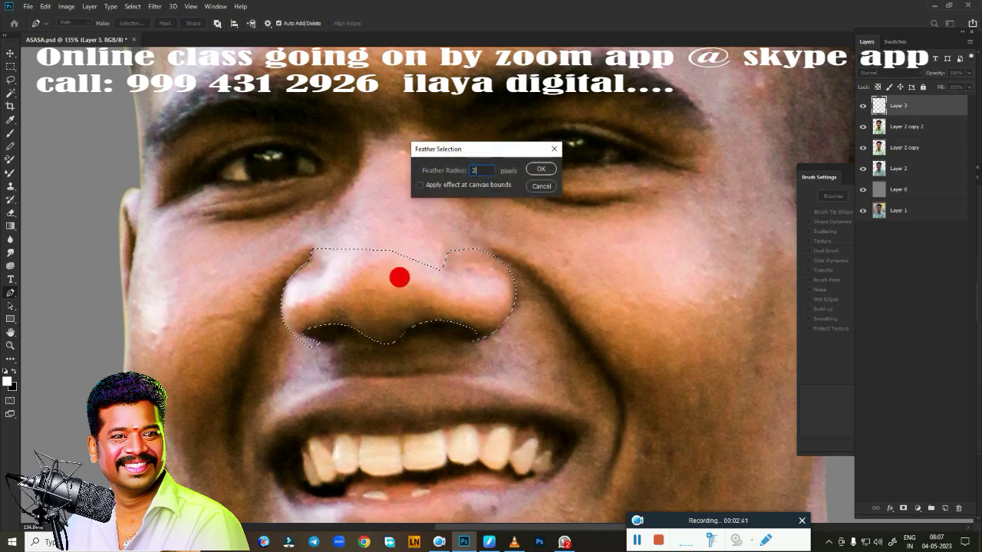
pyautogui.press('Return')
pyautogui.scroll(3, 399, 278)
pyautogui.scroll(2, 515, 307)
pyautogui.scroll(1, 723, 297)
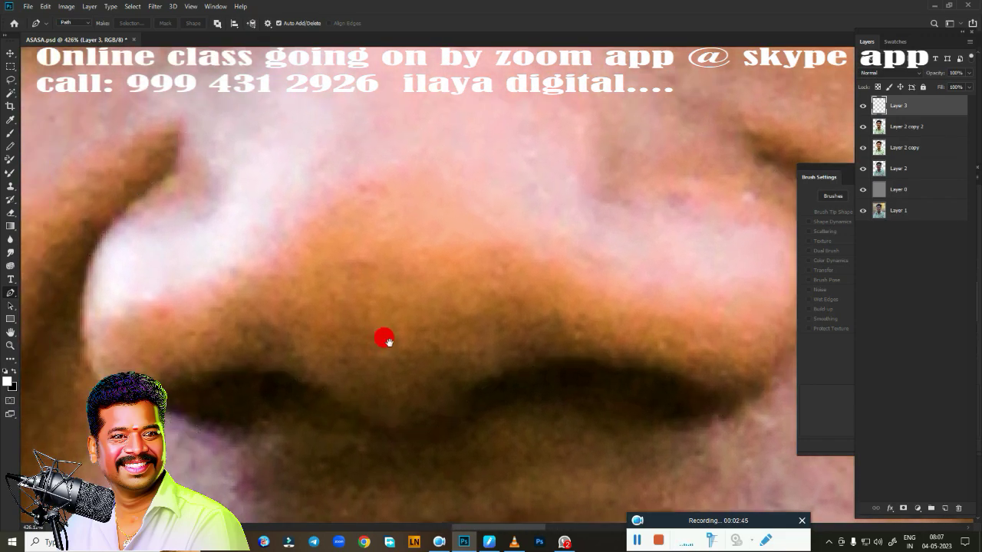
pyautogui.press('r')
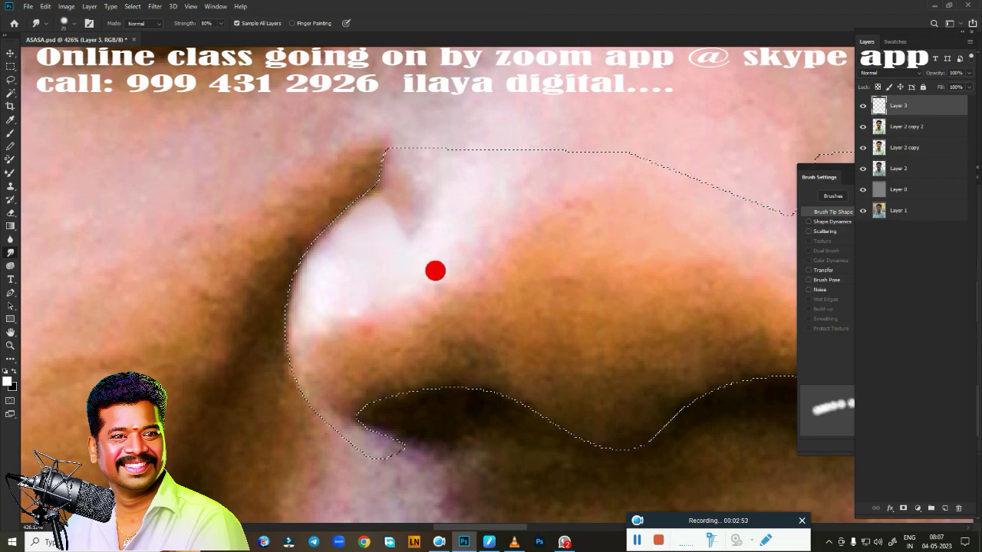
pyautogui.click(808, 270)
pyautogui.click(808, 270)
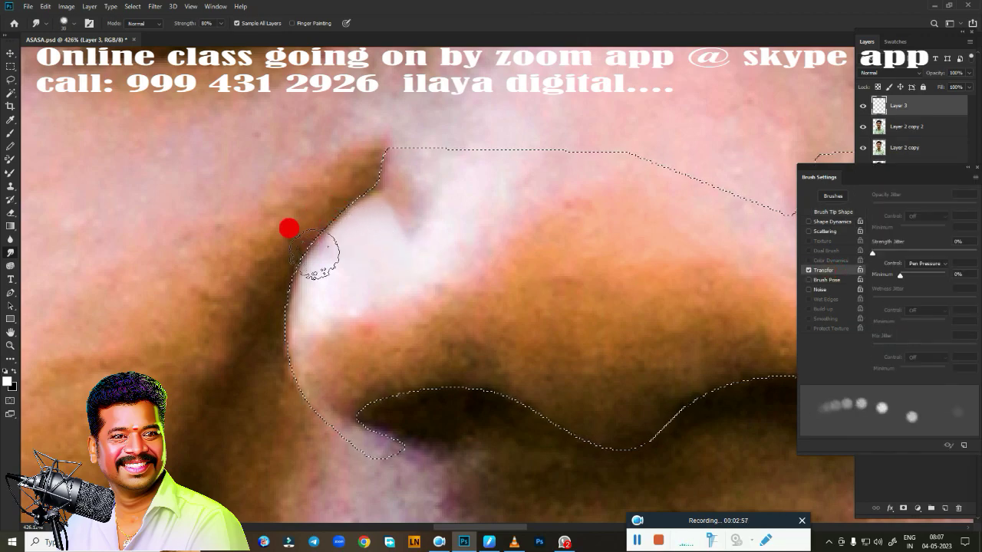
# - Smudge the white highlight along the nose's left edge and nostril rim into skin tone
pyautogui.moveTo(289, 228); pyautogui.dragTo(389, 175)
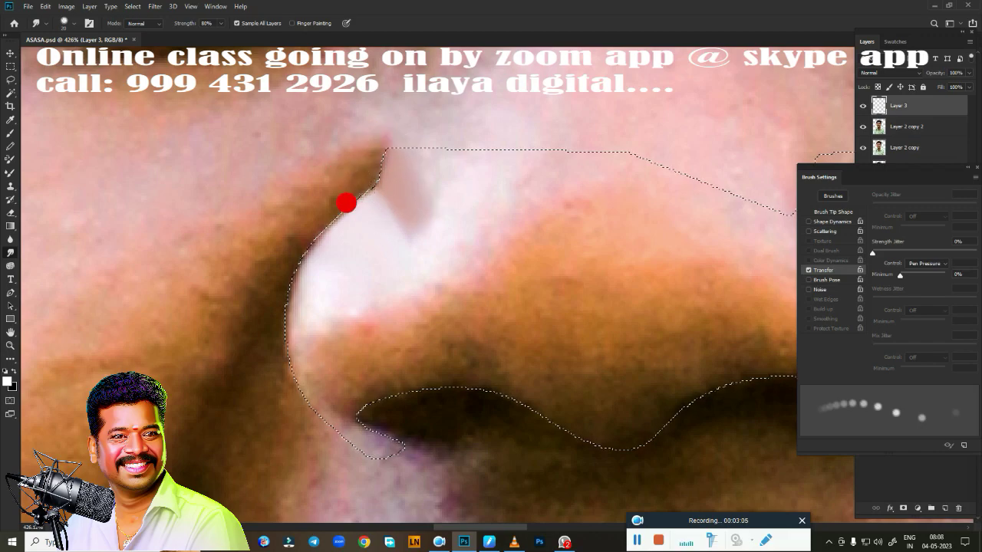
pyautogui.moveTo(333, 283); pyautogui.dragTo(330, 240)
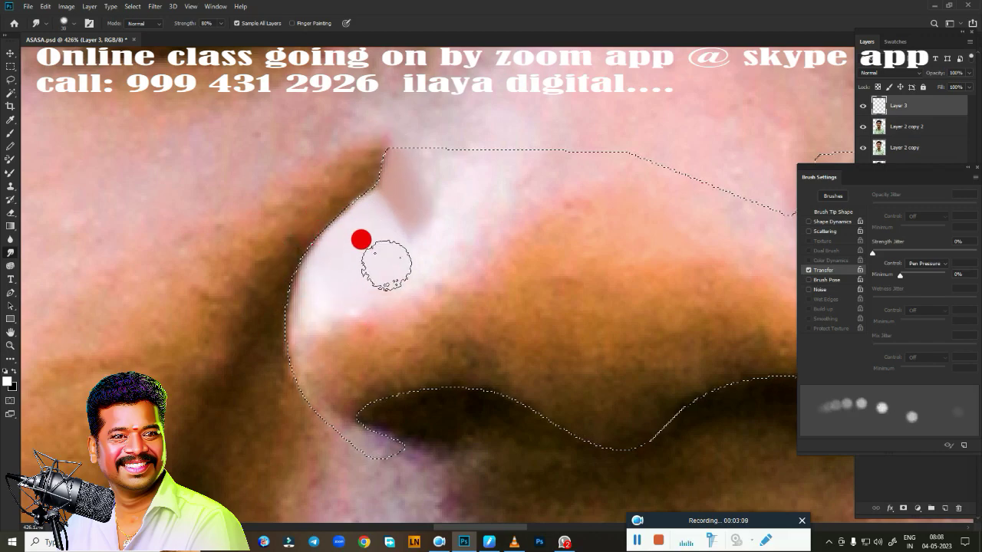
pyautogui.moveTo(386, 264)
pyautogui.mouseDown()
pyautogui.moveTo(293, 306)
pyautogui.moveTo(323, 345)
pyautogui.moveTo(425, 309)
pyautogui.moveTo(449, 318)
pyautogui.moveTo(476, 375)
pyautogui.moveTo(554, 426)
pyautogui.moveTo(539, 372)
pyautogui.moveTo(716, 375)
pyautogui.mouseUp()
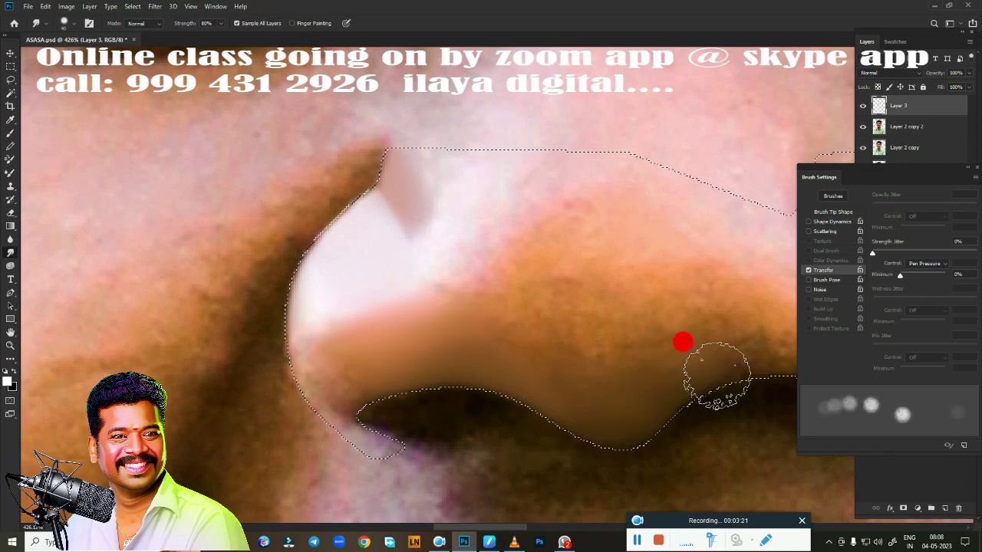
pyautogui.moveTo(575, 436)
pyautogui.mouseDown()
pyautogui.moveTo(466, 351)
pyautogui.moveTo(425, 376)
pyautogui.moveTo(288, 407)
pyautogui.mouseUp()
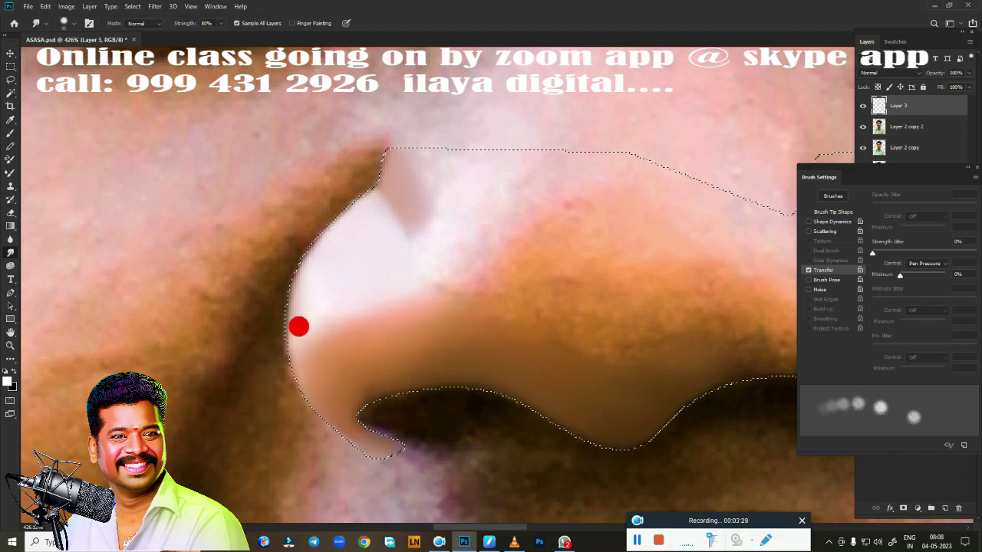
pyautogui.moveTo(298, 327); pyautogui.dragTo(289, 397)
pyautogui.moveTo(397, 290)
pyautogui.mouseDown()
pyautogui.moveTo(329, 355)
pyautogui.moveTo(409, 362)
pyautogui.moveTo(377, 336)
pyautogui.moveTo(409, 377)
pyautogui.moveTo(278, 296)
pyautogui.mouseUp()
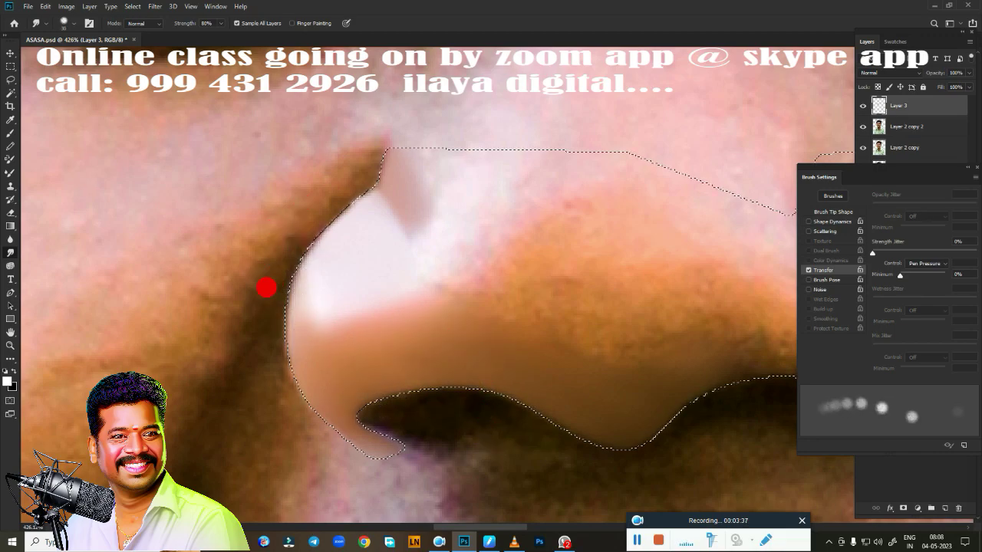
pyautogui.moveTo(325, 184)
pyautogui.mouseDown()
pyautogui.moveTo(292, 256)
pyautogui.moveTo(335, 307)
pyautogui.moveTo(316, 254)
pyautogui.mouseUp()
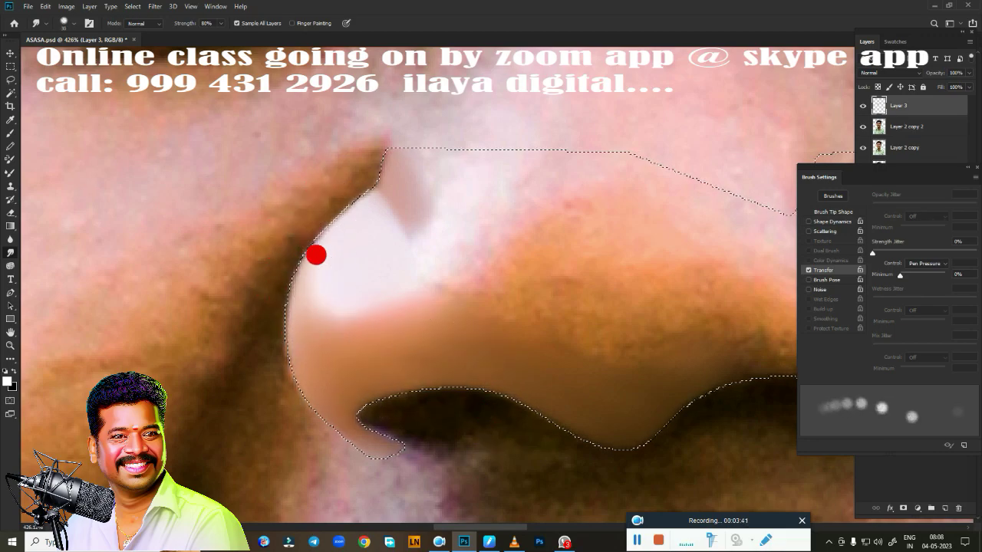
pyautogui.moveTo(416, 147)
pyautogui.mouseDown()
pyautogui.moveTo(434, 253)
pyautogui.moveTo(415, 243)
pyautogui.mouseUp()
# - Shrink the smudge brush to 30 and smooth the nose tip and shadow above the nostril
pyautogui.hscroll(5, 478, 340)
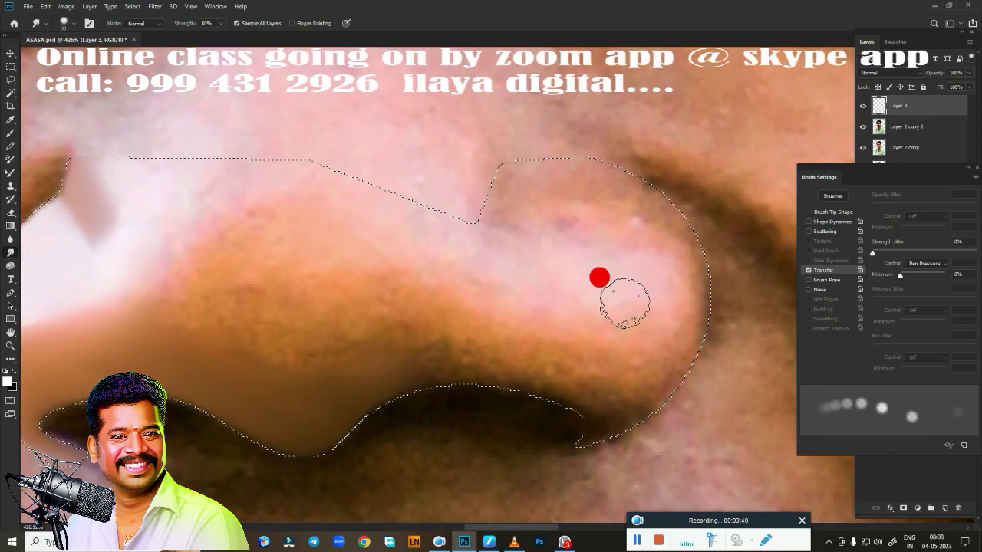
pyautogui.moveTo(439, 351)
pyautogui.mouseDown()
pyautogui.moveTo(445, 318)
pyautogui.moveTo(491, 333)
pyautogui.moveTo(373, 345)
pyautogui.moveTo(395, 333)
pyautogui.mouseUp()
pyautogui.press('[')
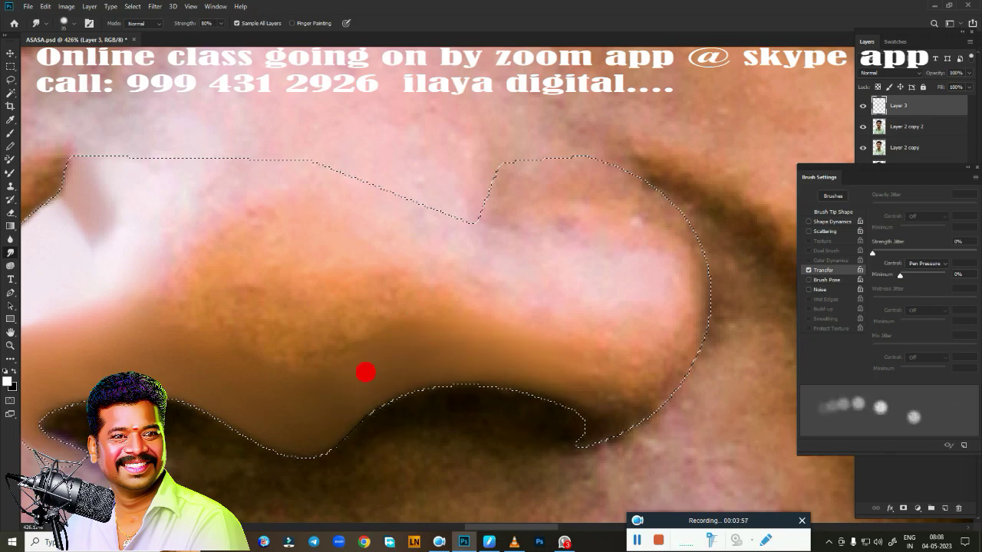
pyautogui.press('[')
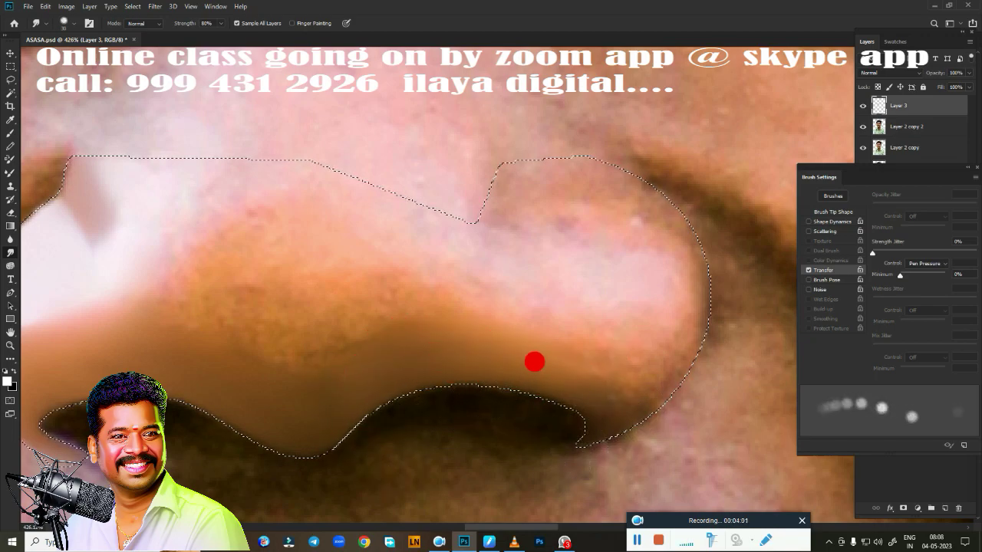
pyautogui.moveTo(342, 418)
pyautogui.mouseDown()
pyautogui.moveTo(648, 397)
pyautogui.moveTo(667, 255)
pyautogui.moveTo(596, 162)
pyautogui.mouseUp()
pyautogui.moveTo(488, 157)
pyautogui.mouseDown()
pyautogui.moveTo(565, 182)
pyautogui.moveTo(653, 263)
pyautogui.moveTo(636, 368)
pyautogui.moveTo(566, 152)
pyautogui.mouseUp()
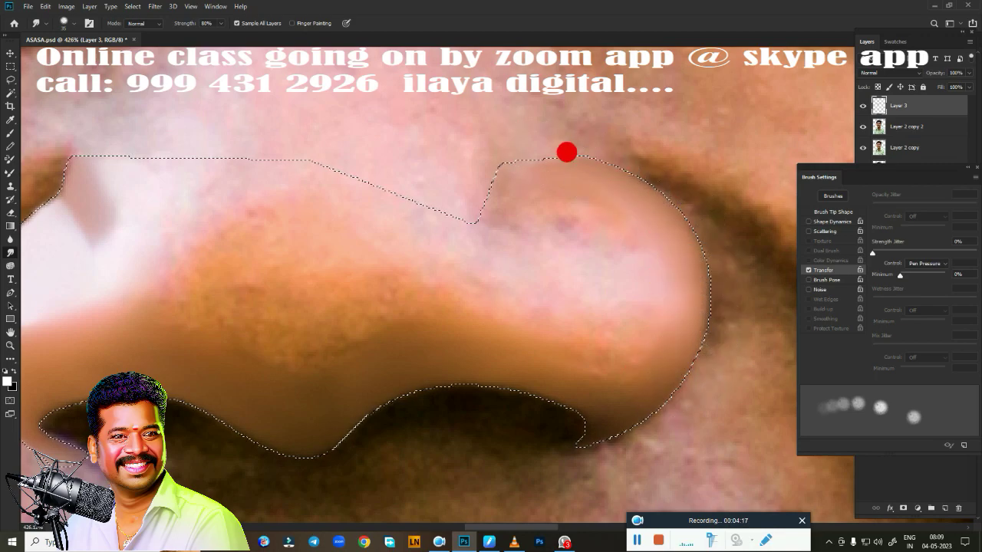
pyautogui.moveTo(669, 387)
pyautogui.mouseDown()
pyautogui.moveTo(618, 282)
pyautogui.moveTo(607, 281)
pyautogui.moveTo(604, 226)
pyautogui.moveTo(544, 204)
pyautogui.moveTo(496, 206)
pyautogui.moveTo(602, 225)
pyautogui.mouseUp()
pyautogui.moveTo(571, 195); pyautogui.dragTo(681, 222)
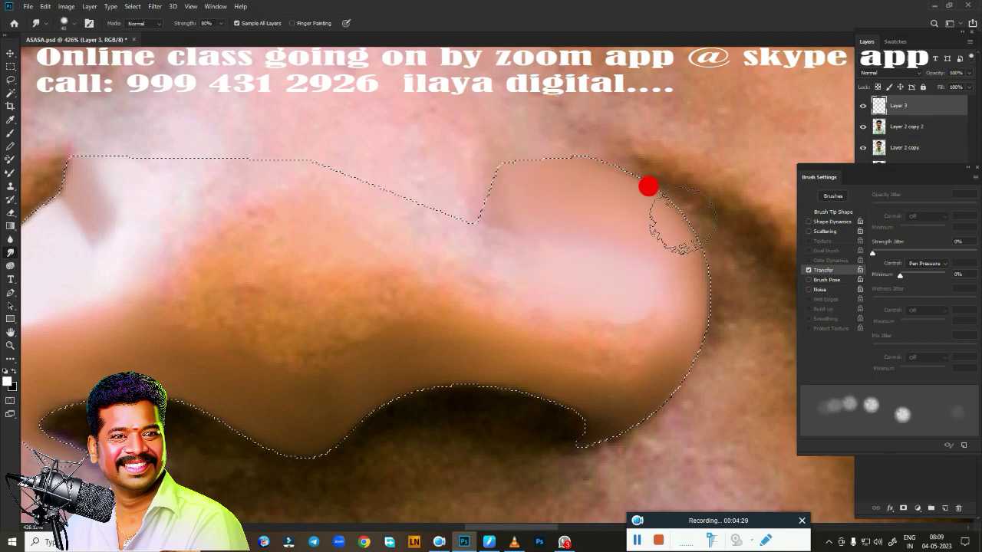
pyautogui.moveTo(674, 275)
pyautogui.mouseDown()
pyautogui.moveTo(537, 318)
pyautogui.moveTo(445, 311)
pyautogui.moveTo(419, 327)
pyautogui.moveTo(615, 293)
pyautogui.moveTo(622, 314)
pyautogui.moveTo(480, 186)
pyautogui.moveTo(557, 239)
pyautogui.moveTo(474, 237)
pyautogui.moveTo(580, 245)
pyautogui.moveTo(539, 335)
pyautogui.mouseUp()
# - Smudge the left side and lower middle of the nose smooth
pyautogui.scroll(-3, 468, 373)
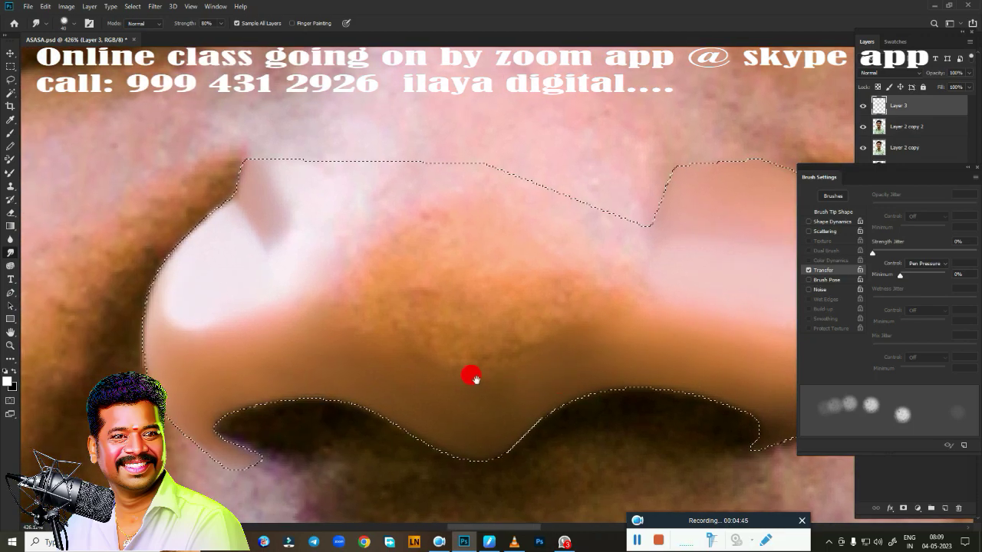
pyautogui.moveTo(436, 384)
pyautogui.mouseDown()
pyautogui.moveTo(330, 312)
pyautogui.moveTo(340, 285)
pyautogui.moveTo(361, 291)
pyautogui.moveTo(317, 355)
pyautogui.moveTo(449, 398)
pyautogui.moveTo(280, 369)
pyautogui.moveTo(449, 322)
pyautogui.moveTo(409, 281)
pyautogui.moveTo(361, 343)
pyautogui.moveTo(478, 300)
pyautogui.moveTo(471, 335)
pyautogui.moveTo(383, 386)
pyautogui.moveTo(235, 305)
pyautogui.moveTo(224, 320)
pyautogui.mouseUp()
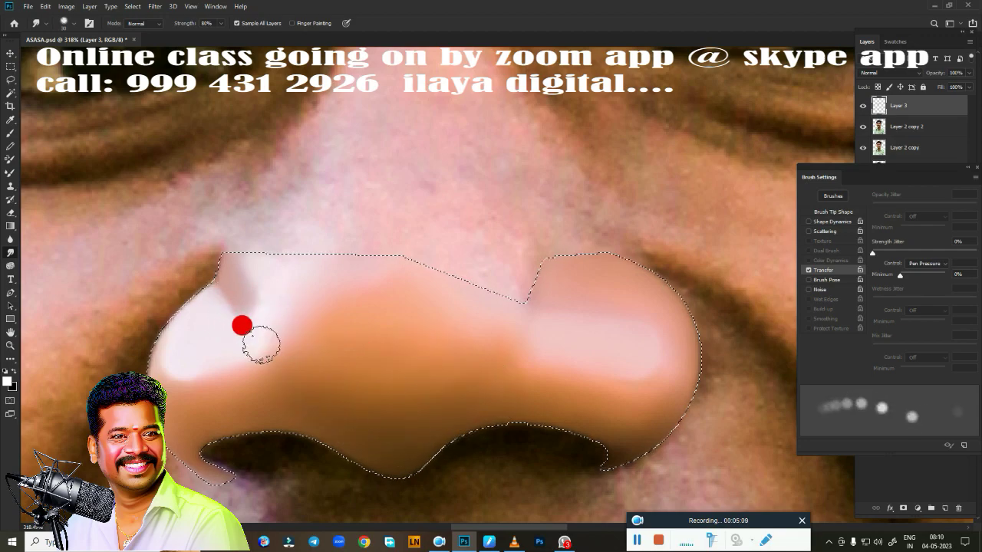
pyautogui.moveTo(230, 368); pyautogui.dragTo(262, 222)
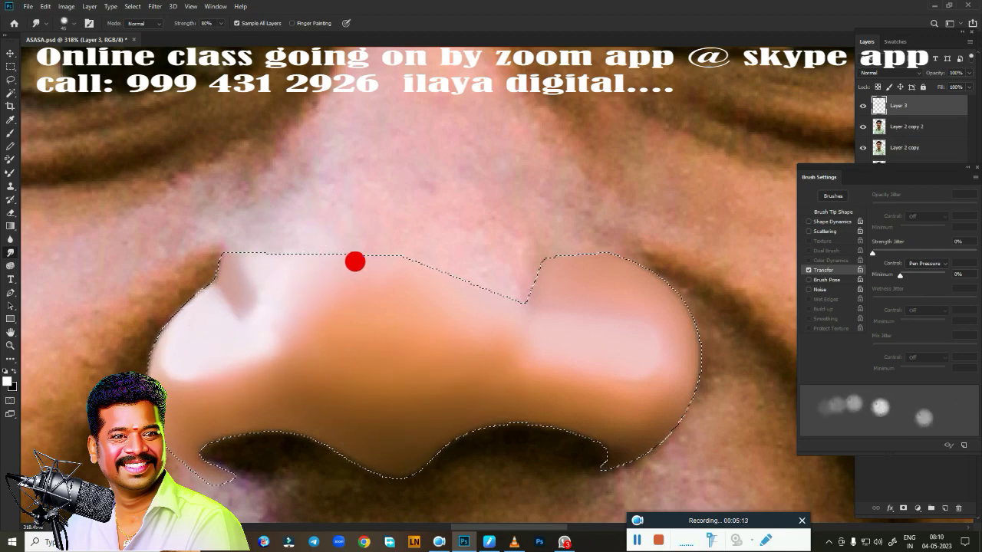
pyautogui.moveTo(576, 327); pyautogui.dragTo(465, 400)
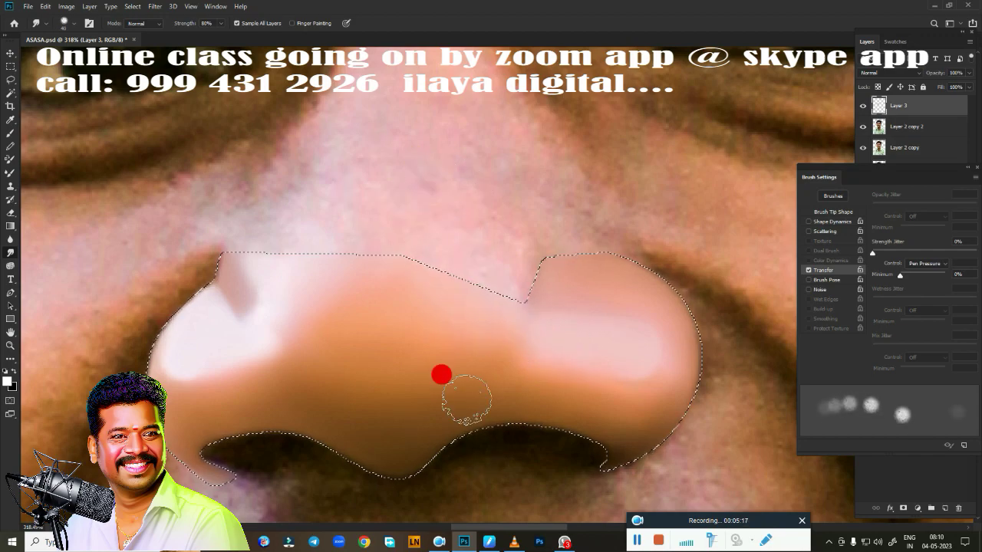
pyautogui.hotkey('shift', 'F6')
pyautogui.press('Return')
pyautogui.scroll(-3, 609, 361)
pyautogui.scroll(-3, 389, 317)
pyautogui.hscroll(-2, 388, 317)
# - Smooth the left nostril edge and the right nose edge from nostril to top
pyautogui.moveTo(389, 316)
pyautogui.mouseDown()
pyautogui.moveTo(407, 282)
pyautogui.moveTo(335, 285)
pyautogui.moveTo(504, 320)
pyautogui.moveTo(504, 286)
pyautogui.moveTo(635, 257)
pyautogui.mouseUp()
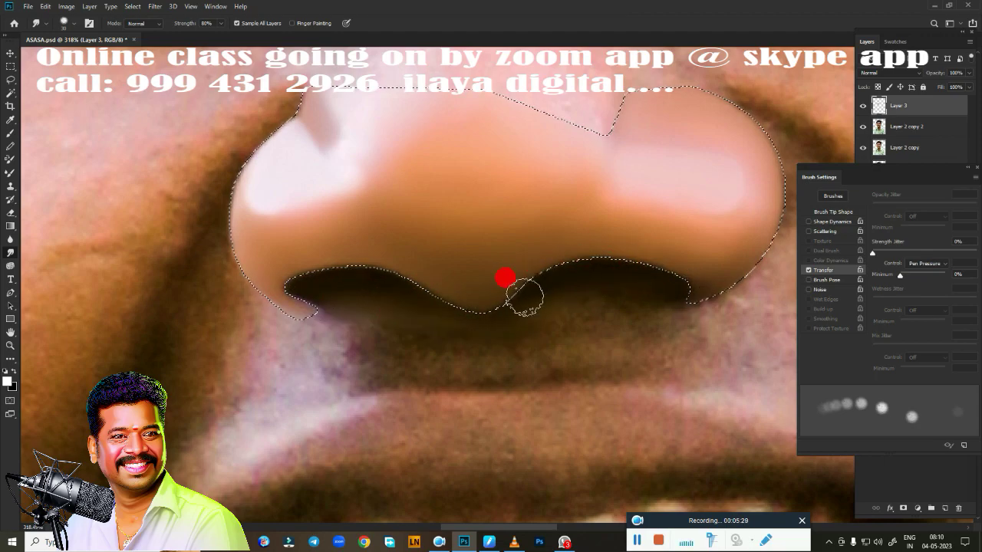
pyautogui.scroll(1, 651, 330)
pyautogui.hscroll(3, 651, 329)
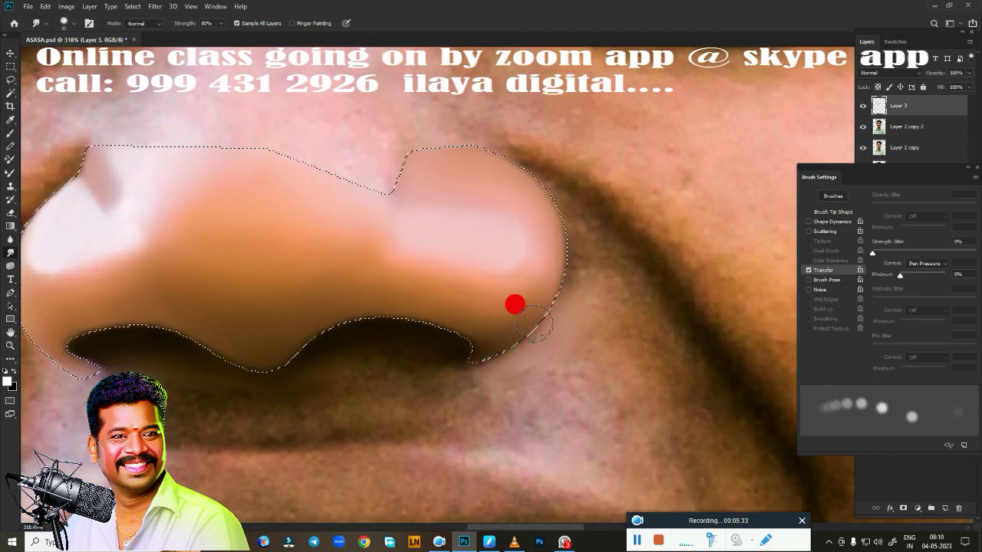
pyautogui.moveTo(534, 326)
pyautogui.mouseDown()
pyautogui.moveTo(477, 145)
pyautogui.moveTo(385, 153)
pyautogui.moveTo(396, 186)
pyautogui.moveTo(515, 218)
pyautogui.moveTo(568, 256)
pyautogui.mouseUp()
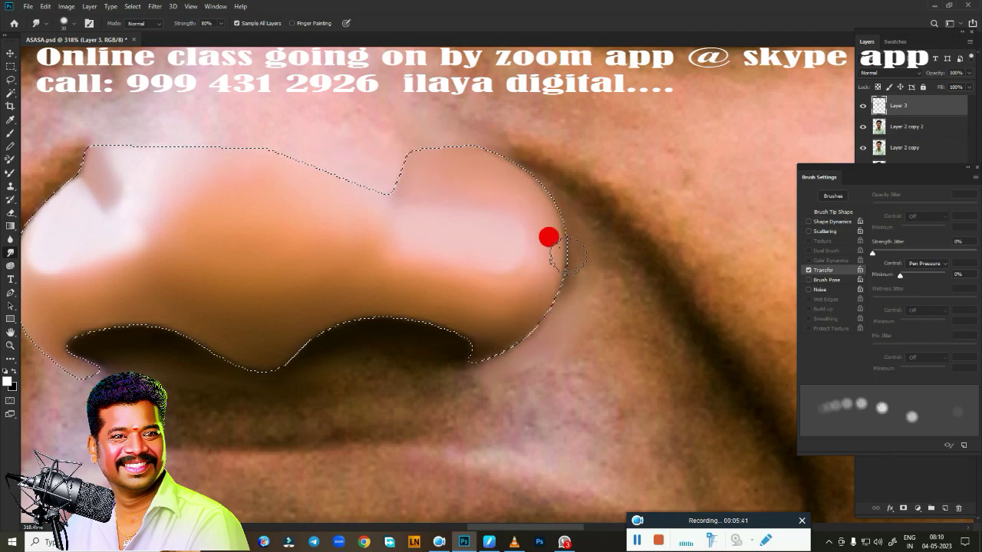
pyautogui.hscroll(-5, 752, 327)
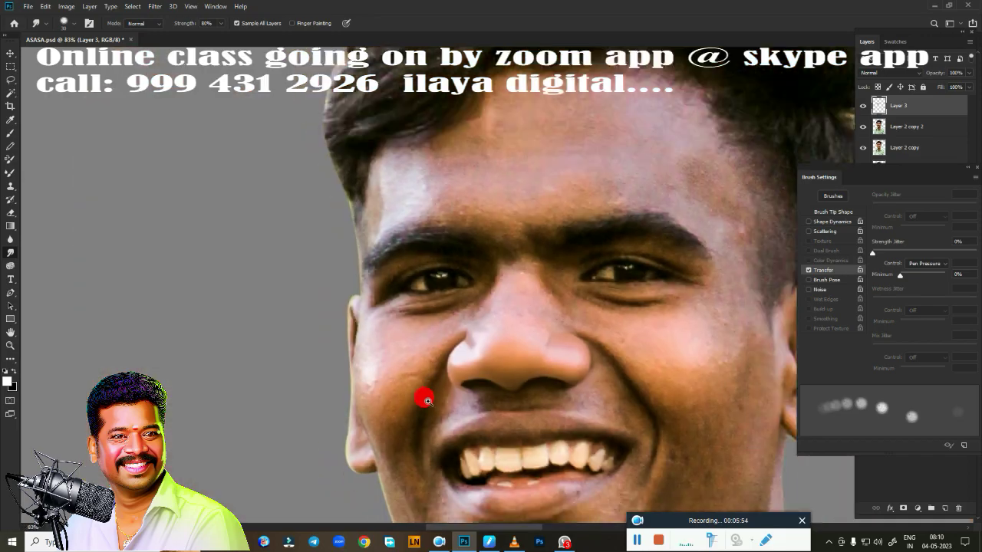
pyautogui.moveTo(453, 428); pyautogui.dragTo(452, 382)
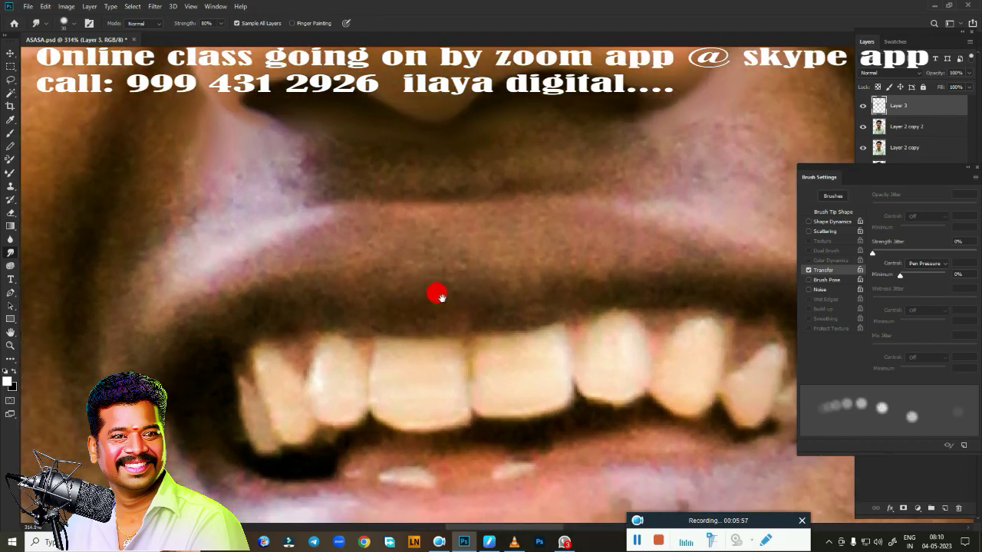
pyautogui.moveTo(441, 298); pyautogui.dragTo(430, 335)
# - Soften the nostril edges with the Mixer Brush set to Very Wet, Light Mix
pyautogui.press('b')
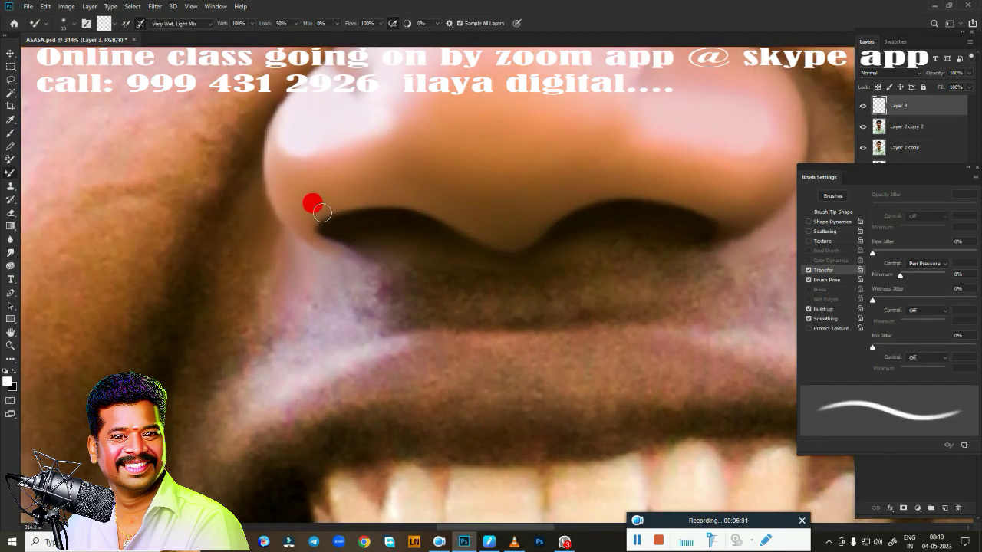
pyautogui.moveTo(323, 212)
pyautogui.mouseDown()
pyautogui.moveTo(314, 220)
pyautogui.moveTo(329, 217)
pyautogui.mouseUp()
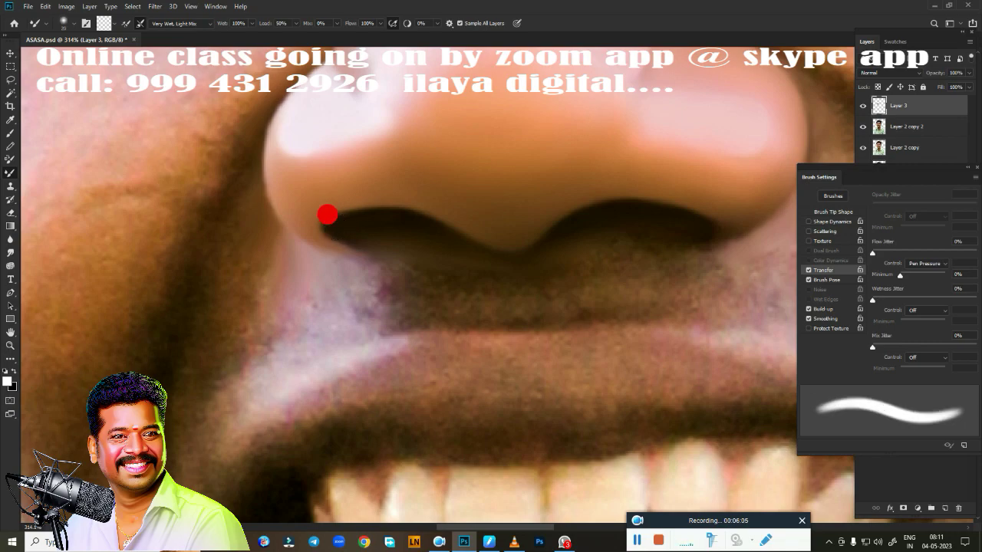
pyautogui.moveTo(416, 281); pyautogui.dragTo(363, 215)
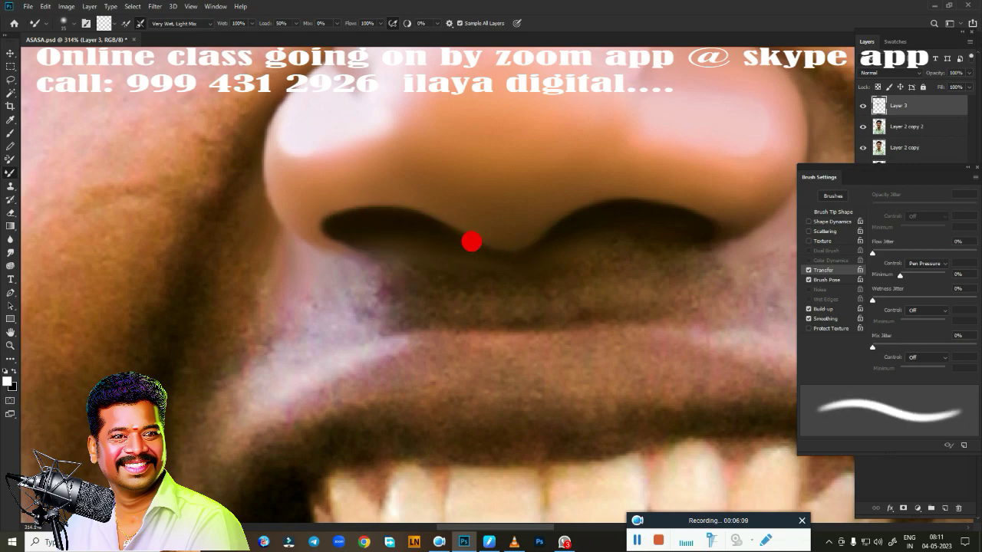
pyautogui.moveTo(684, 220); pyautogui.dragTo(708, 216)
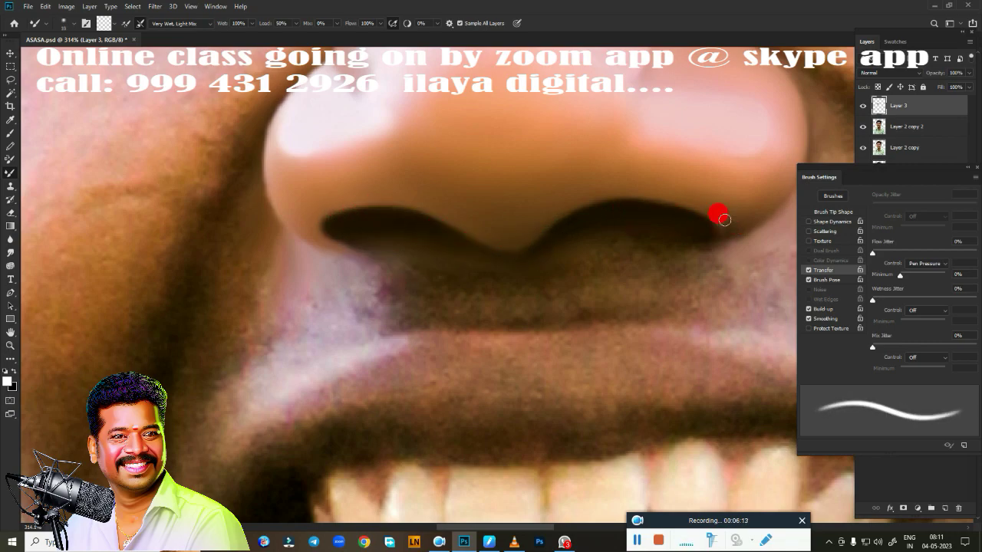
pyautogui.scroll(-5, 606, 257)
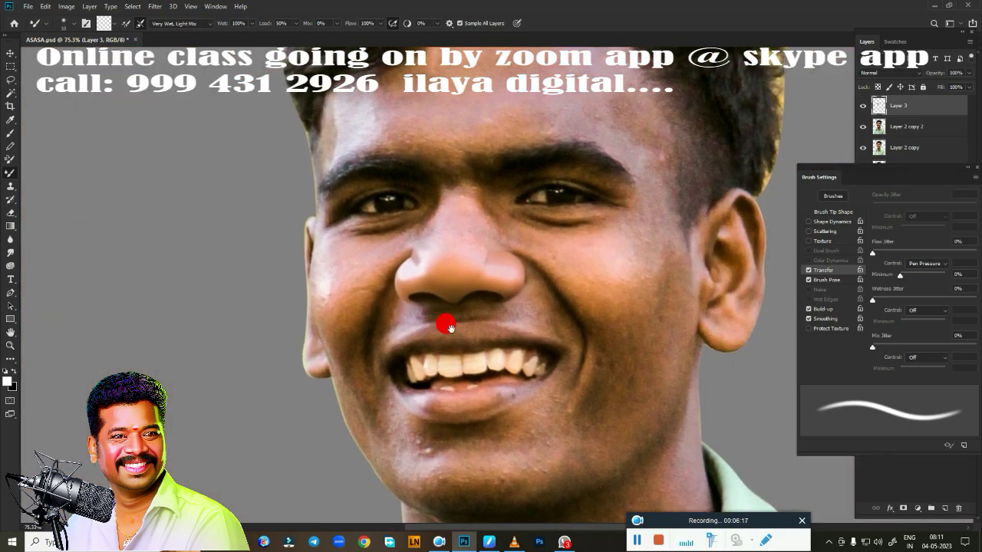
pyautogui.scroll(3, 445, 322)
pyautogui.scroll(2, 528, 335)
# - Hide Layer 3, path-select the nose and smile-line area, and add a new Layer 4
pyautogui.press('p')
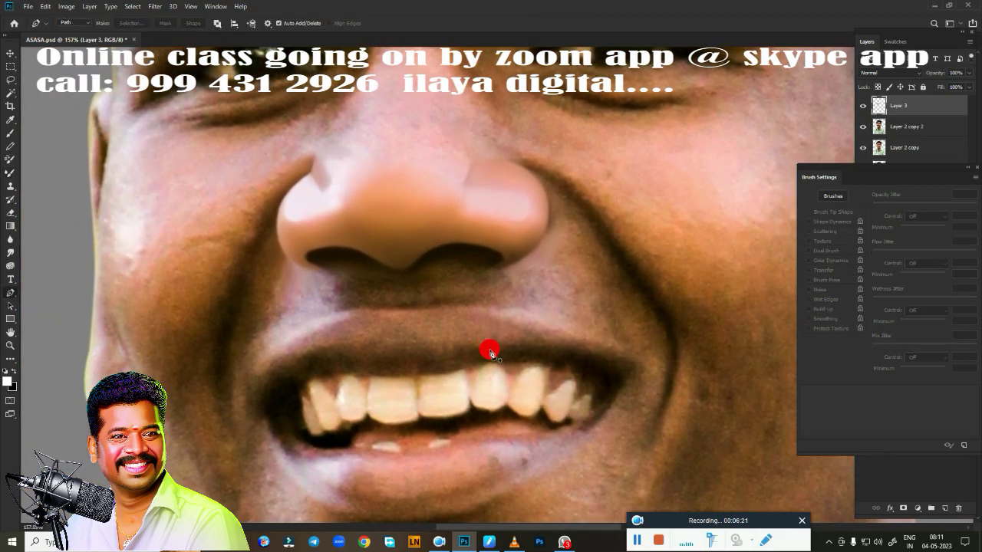
pyautogui.scroll(2, 468, 346)
pyautogui.click(862, 108)
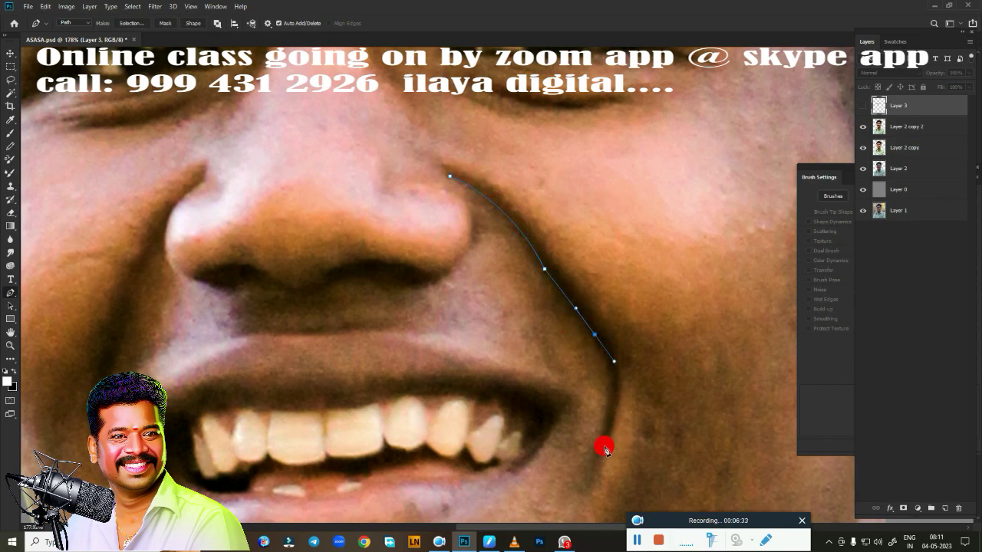
pyautogui.moveTo(601, 497); pyautogui.dragTo(631, 354)
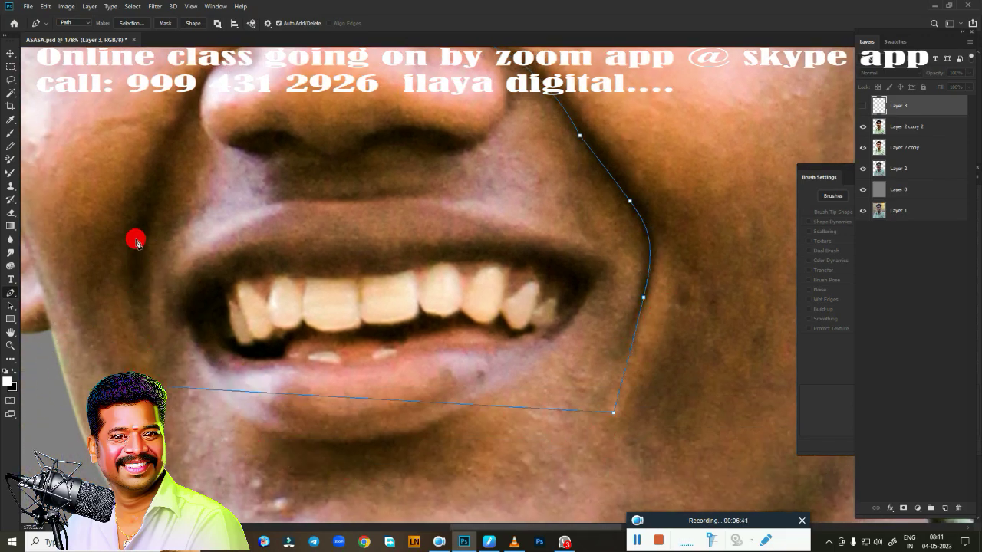
pyautogui.moveTo(146, 206); pyautogui.dragTo(334, 342)
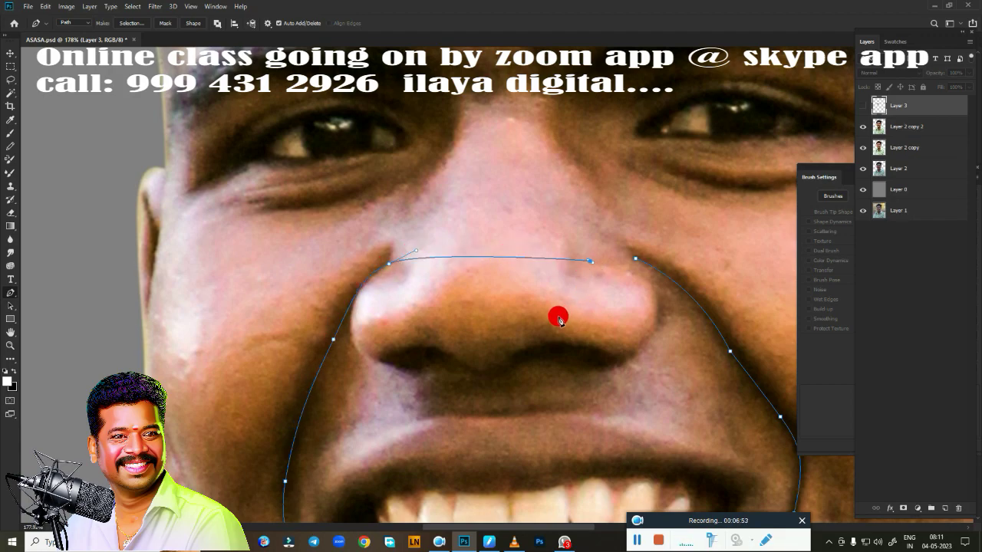
pyautogui.hotkey('ctrl', 'Return')
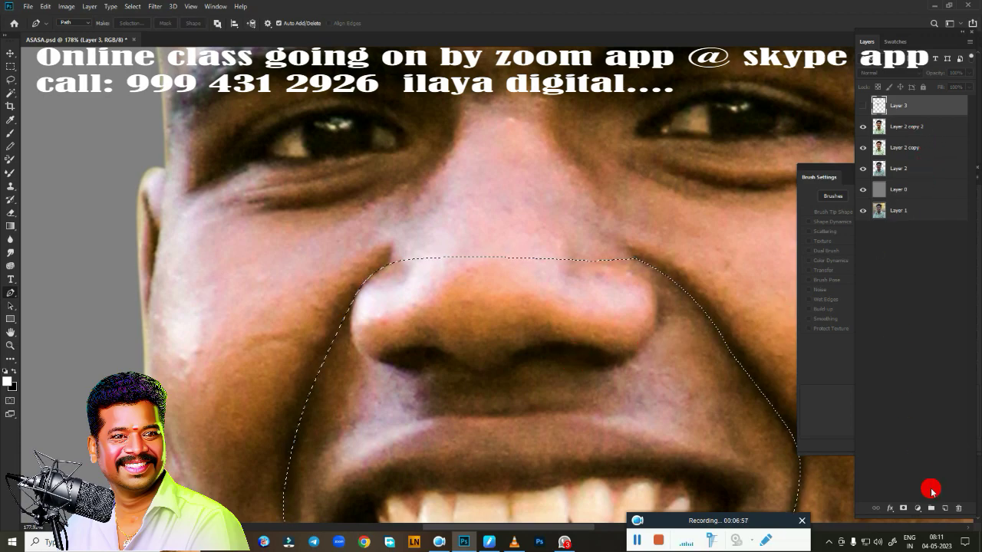
pyautogui.click(945, 508)
pyautogui.scroll(3, 568, 299)
# - On Layer 4, smudge the crease and cheek edge beside the left nostril smooth
pyautogui.press('r')
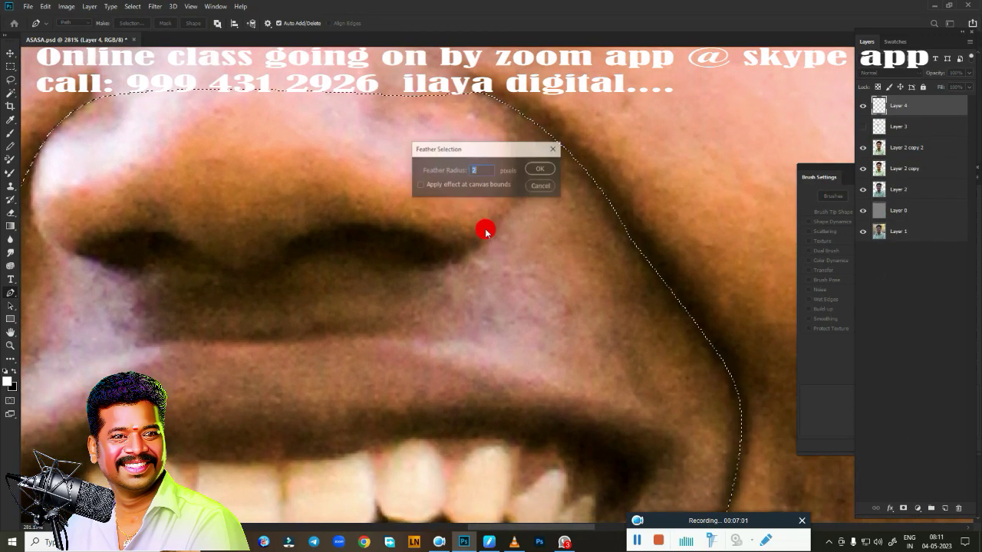
pyautogui.scroll(3, 469, 213)
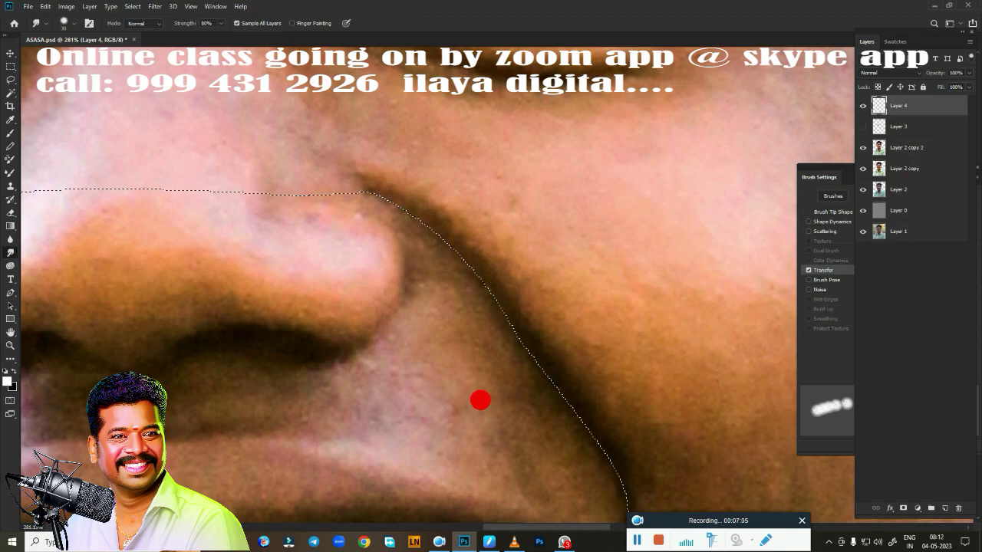
pyautogui.moveTo(448, 338)
pyautogui.mouseDown()
pyautogui.moveTo(438, 333)
pyautogui.moveTo(429, 269)
pyautogui.moveTo(422, 280)
pyautogui.moveTo(411, 238)
pyautogui.moveTo(346, 175)
pyautogui.moveTo(449, 269)
pyautogui.mouseUp()
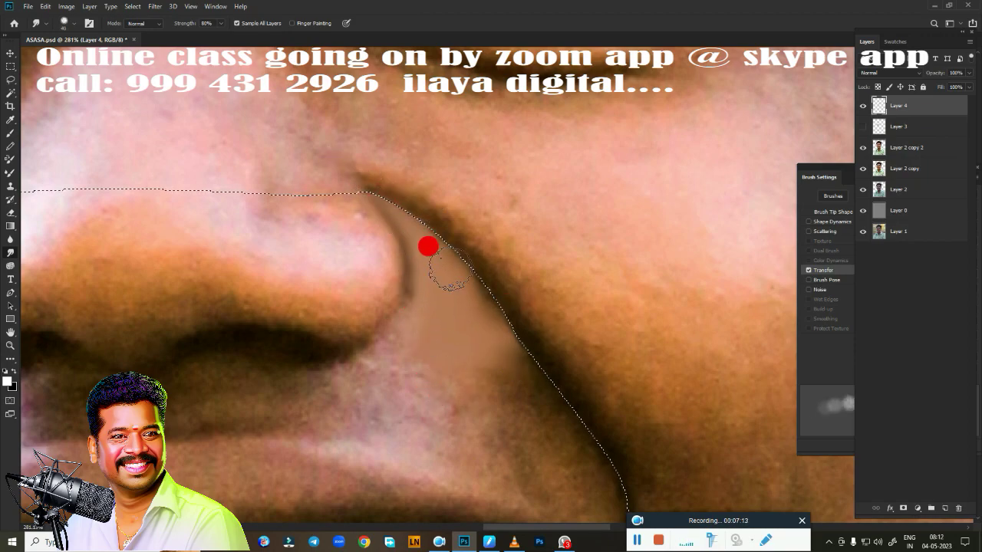
pyautogui.moveTo(369, 193)
pyautogui.mouseDown()
pyautogui.moveTo(454, 235)
pyautogui.moveTo(497, 362)
pyautogui.moveTo(370, 371)
pyautogui.moveTo(382, 327)
pyautogui.moveTo(360, 345)
pyautogui.moveTo(405, 267)
pyautogui.moveTo(385, 312)
pyautogui.moveTo(390, 328)
pyautogui.mouseUp()
pyautogui.moveTo(327, 125)
pyautogui.mouseDown()
pyautogui.moveTo(417, 371)
pyautogui.moveTo(342, 363)
pyautogui.moveTo(476, 293)
pyautogui.moveTo(560, 401)
pyautogui.moveTo(557, 187)
pyautogui.moveTo(486, 185)
pyautogui.moveTo(610, 176)
pyautogui.moveTo(661, 322)
pyautogui.moveTo(630, 342)
pyautogui.moveTo(615, 337)
pyautogui.moveTo(607, 355)
pyautogui.moveTo(540, 248)
pyautogui.moveTo(465, 208)
pyautogui.moveTo(537, 173)
pyautogui.moveTo(624, 361)
pyautogui.moveTo(461, 230)
pyautogui.moveTo(484, 385)
pyautogui.moveTo(432, 298)
pyautogui.moveTo(458, 302)
pyautogui.moveTo(401, 327)
pyautogui.moveTo(392, 369)
pyautogui.moveTo(350, 432)
pyautogui.moveTo(344, 404)
pyautogui.moveTo(376, 386)
pyautogui.mouseUp()
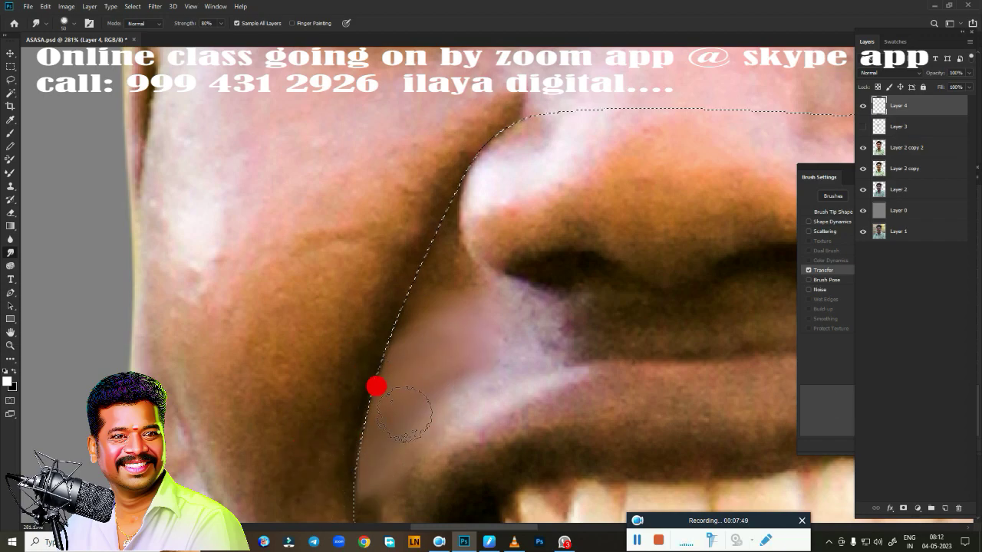
pyautogui.moveTo(405, 349)
pyautogui.mouseDown()
pyautogui.moveTo(429, 346)
pyautogui.moveTo(505, 295)
pyautogui.moveTo(416, 228)
pyautogui.moveTo(412, 191)
pyautogui.moveTo(429, 255)
pyautogui.mouseUp()
pyautogui.moveTo(415, 161)
pyautogui.mouseDown()
pyautogui.moveTo(403, 162)
pyautogui.moveTo(351, 259)
pyautogui.moveTo(410, 285)
pyautogui.moveTo(385, 253)
pyautogui.moveTo(392, 313)
pyautogui.moveTo(252, 509)
pyautogui.mouseUp()
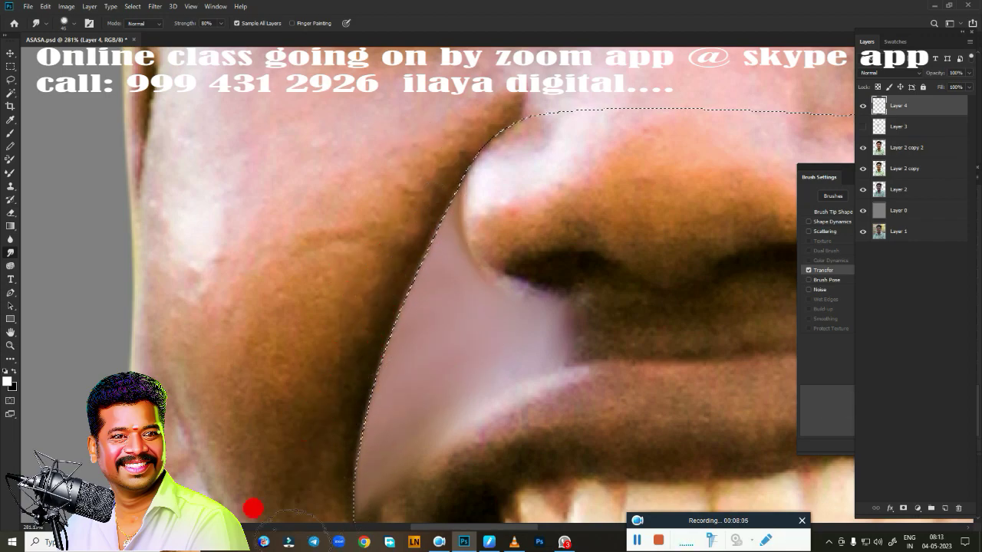
pyautogui.hotkey('ctrl', 'd')
pyautogui.scroll(-3, 495, 338)
# - Restore the lower-face selection and check its feather settings
pyautogui.hotkey('ctrl', 'shift', 'd')
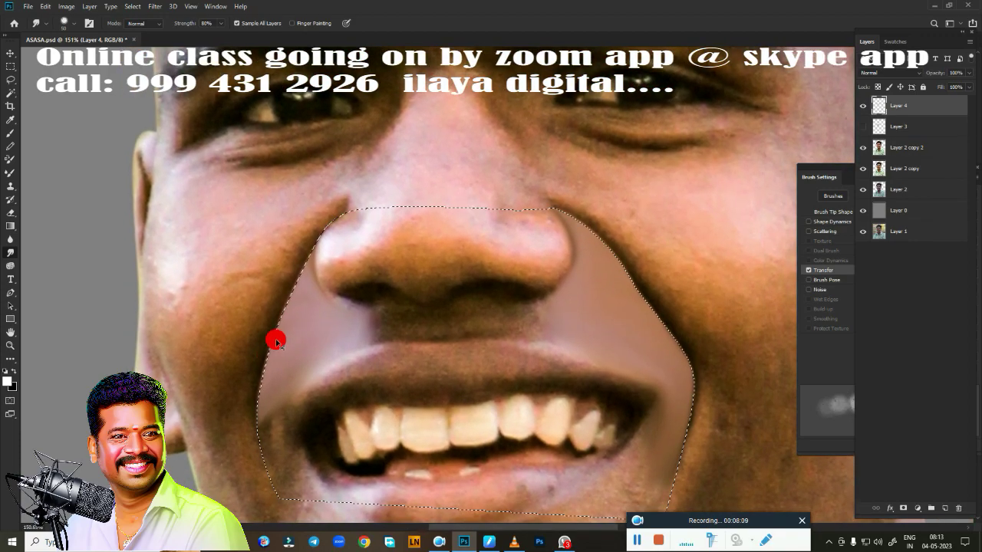
pyautogui.hotkey('shift', 'F6')
pyautogui.press('Return')
pyautogui.scroll(3, 351, 292)
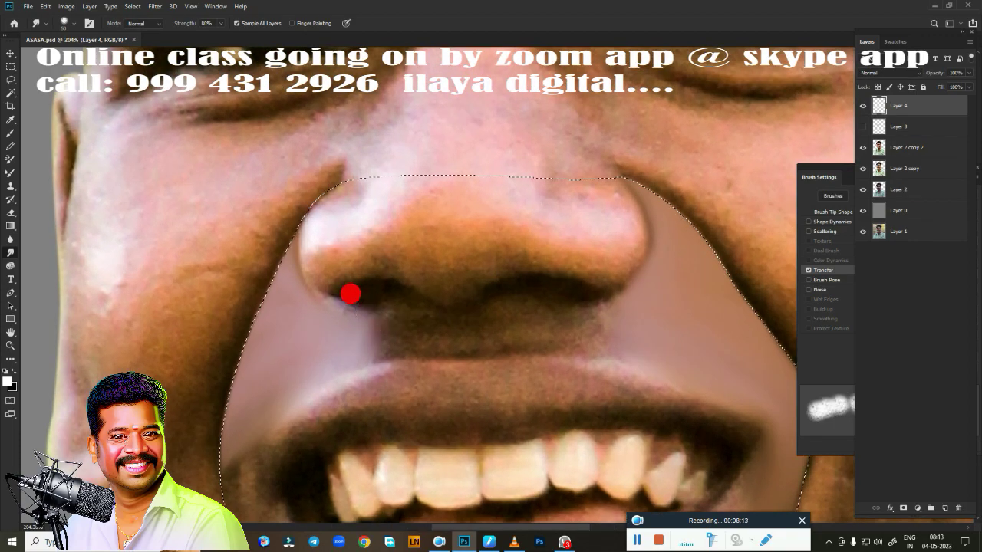
# - Rotate the canvas view to about -49 degrees, framing the nostril area
pyautogui.press('r')
pyautogui.moveTo(351, 291)
pyautogui.mouseDown()
pyautogui.moveTo(167, 191)
pyautogui.moveTo(184, 163)
pyautogui.mouseUp()
pyautogui.scroll(3, 184, 162)
pyautogui.scroll(2, 300, 191)
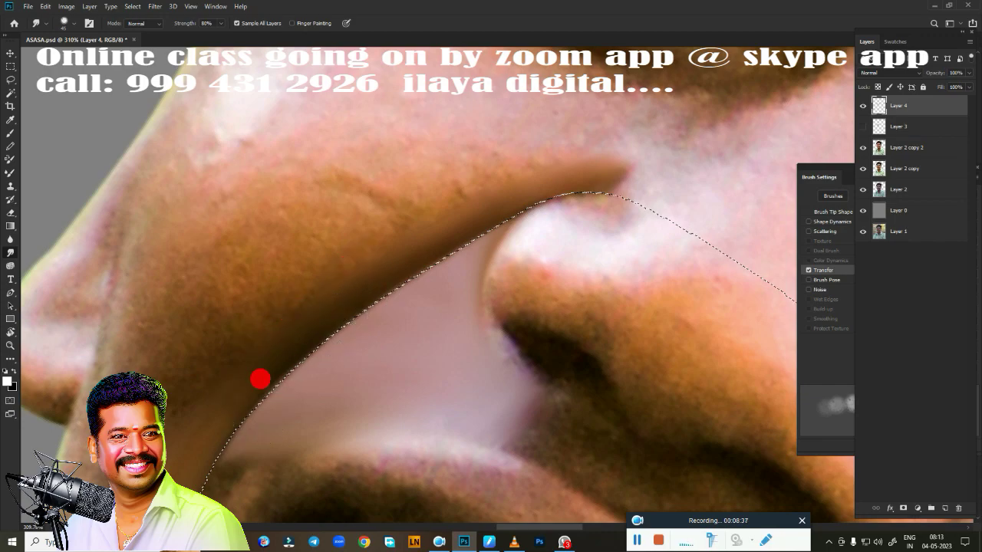
pyautogui.moveTo(260, 378); pyautogui.dragTo(419, 149)
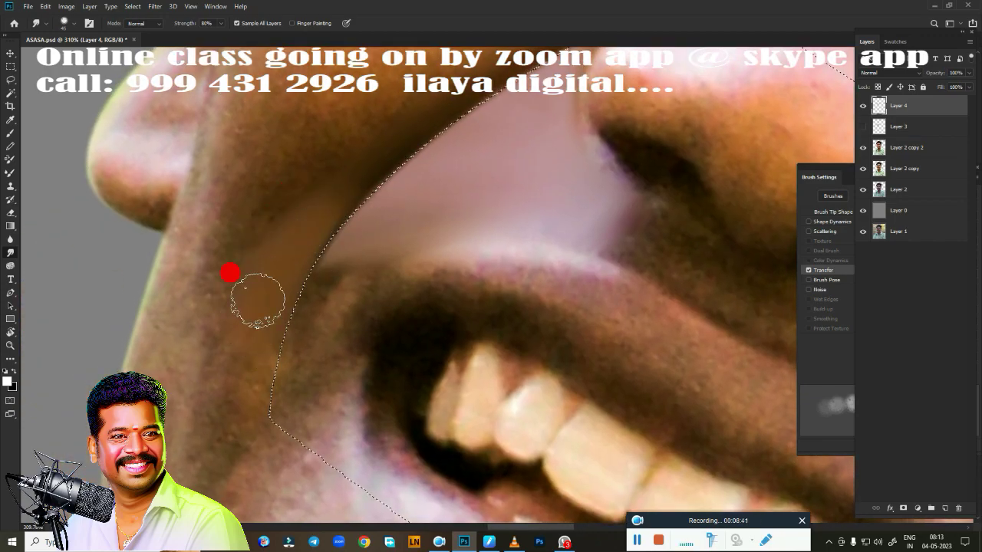
pyautogui.moveTo(230, 273); pyautogui.dragTo(115, 434)
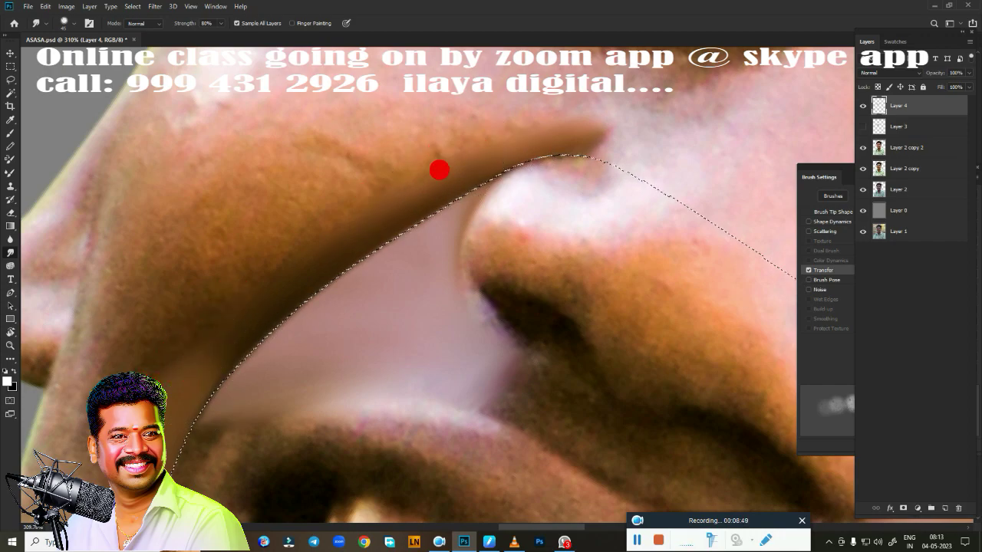
pyautogui.moveTo(568, 253); pyautogui.dragTo(351, 247)
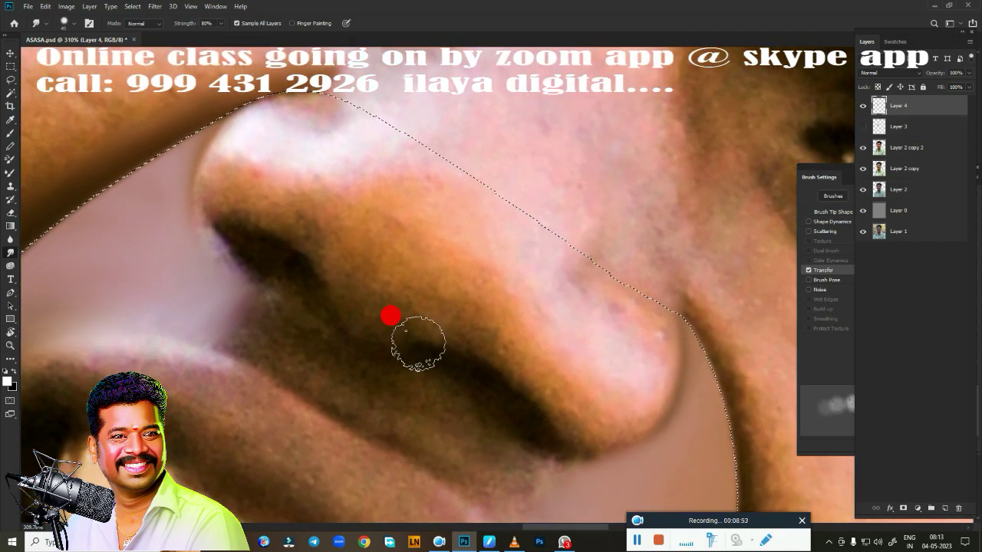
pyautogui.press('r')
pyautogui.moveTo(407, 337)
pyautogui.mouseDown()
pyautogui.moveTo(285, 391)
pyautogui.moveTo(186, 407)
pyautogui.moveTo(202, 233)
pyautogui.mouseUp()
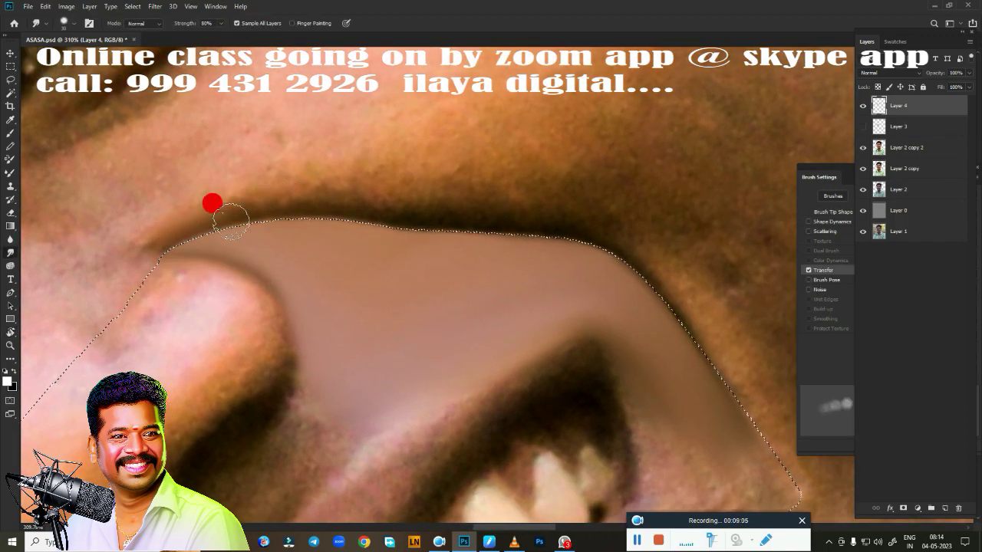
# - Smudge the dark edges beside the nose down to the mouth corner, then deselect
pyautogui.moveTo(386, 207)
pyautogui.mouseDown()
pyautogui.moveTo(428, 226)
pyautogui.moveTo(499, 224)
pyautogui.mouseUp()
pyautogui.moveTo(267, 201); pyautogui.dragTo(213, 165)
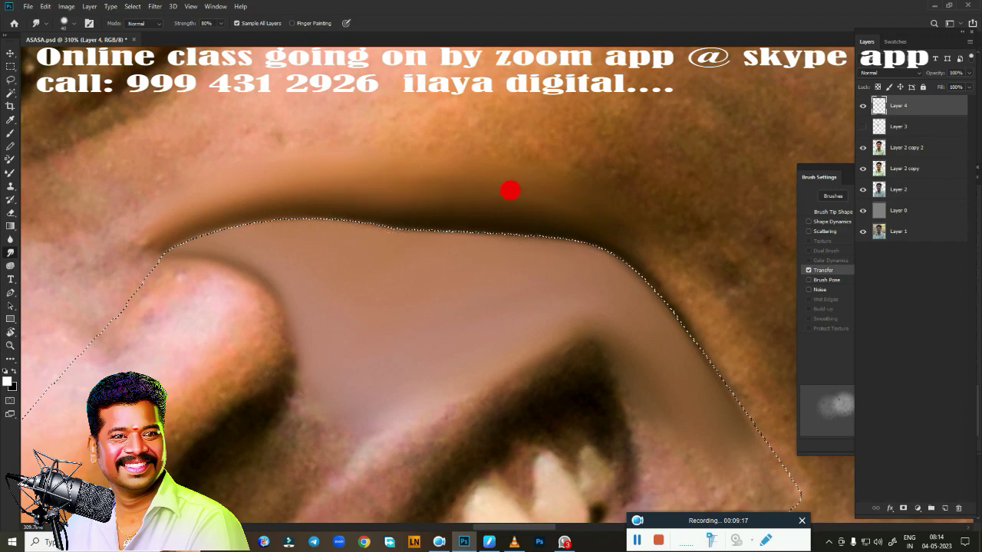
pyautogui.moveTo(510, 191)
pyautogui.mouseDown()
pyautogui.moveTo(547, 227)
pyautogui.moveTo(344, 212)
pyautogui.moveTo(361, 197)
pyautogui.moveTo(423, 204)
pyautogui.moveTo(361, 212)
pyautogui.moveTo(362, 233)
pyautogui.moveTo(186, 231)
pyautogui.moveTo(214, 230)
pyautogui.mouseUp()
pyautogui.hscroll(5, 372, 198)
pyautogui.scroll(-1, 373, 198)
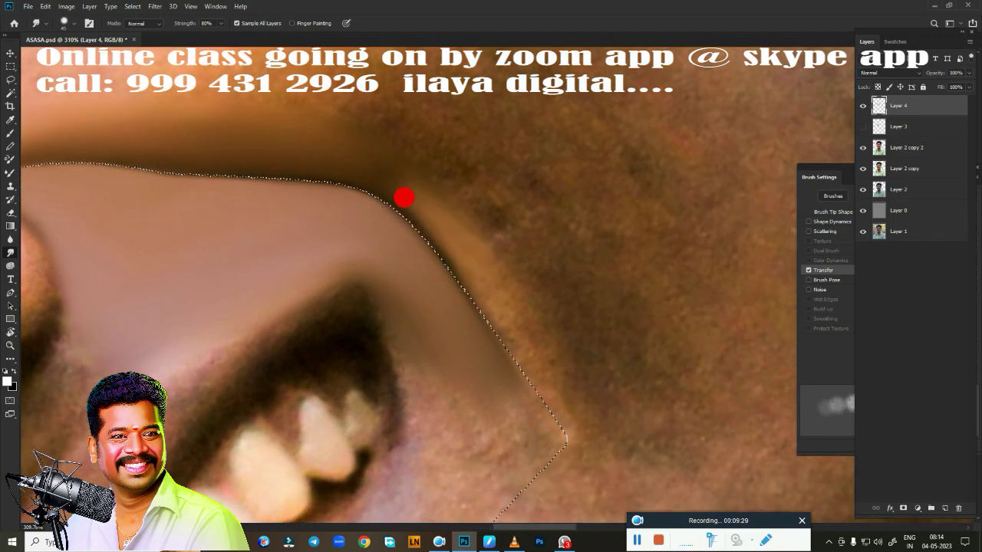
pyautogui.moveTo(433, 212)
pyautogui.mouseDown()
pyautogui.moveTo(445, 256)
pyautogui.moveTo(548, 358)
pyautogui.moveTo(465, 226)
pyautogui.moveTo(487, 245)
pyautogui.moveTo(412, 180)
pyautogui.moveTo(427, 187)
pyautogui.moveTo(312, 137)
pyautogui.moveTo(441, 193)
pyautogui.moveTo(379, 163)
pyautogui.moveTo(286, 165)
pyautogui.moveTo(310, 177)
pyautogui.mouseUp()
pyautogui.scroll(-5, 171, 174)
pyautogui.moveTo(170, 174)
pyautogui.mouseDown()
pyautogui.moveTo(478, 222)
pyautogui.moveTo(417, 208)
pyautogui.moveTo(529, 374)
pyautogui.moveTo(540, 374)
pyautogui.mouseUp()
pyautogui.hotkey('ctrl', '0')
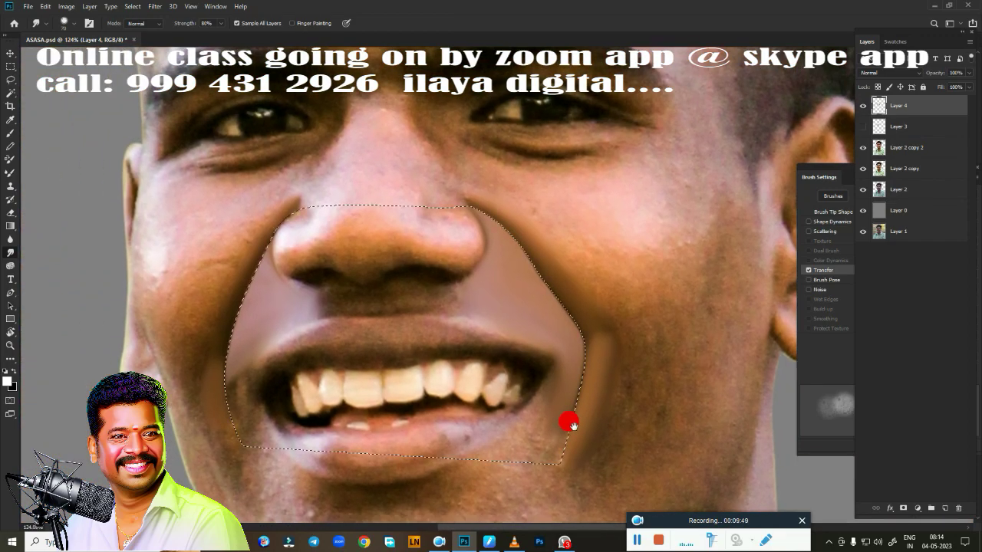
pyautogui.moveTo(570, 421)
pyautogui.mouseDown()
pyautogui.moveTo(247, 420)
pyautogui.moveTo(224, 363)
pyautogui.mouseUp()
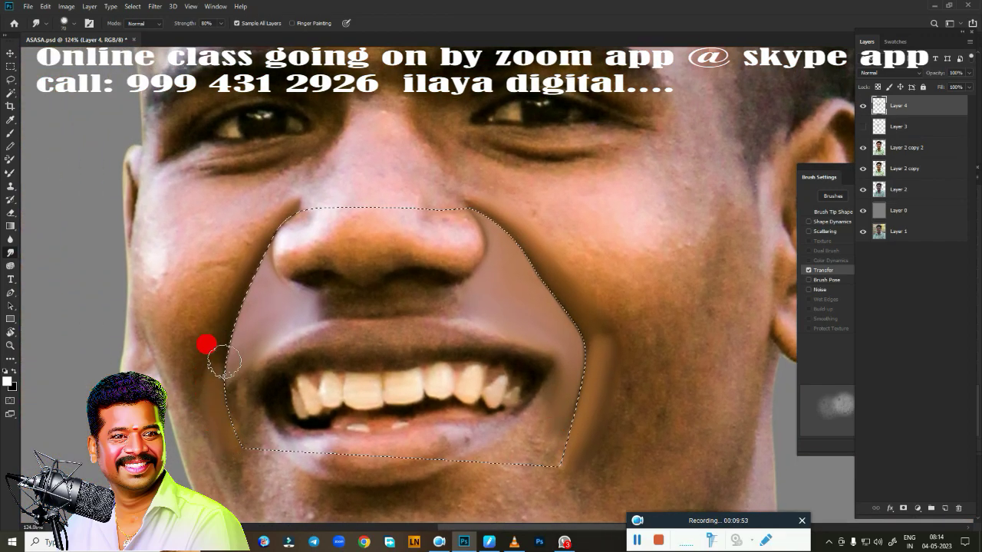
pyautogui.hotkey('ctrl', 'd')
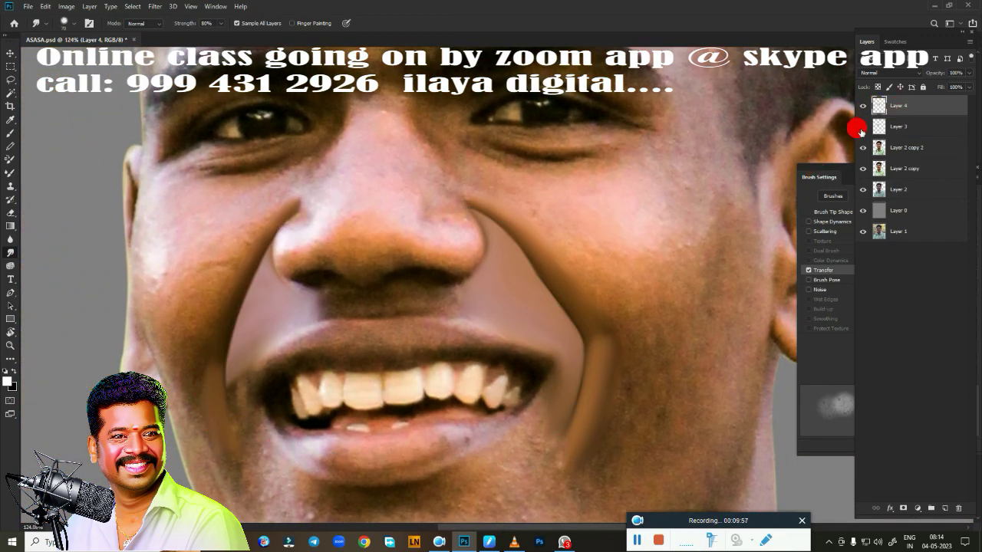
# - Toggle Layer 3 off and on to compare, and move Layer 4 below Layer 3
pyautogui.click(863, 127)
pyautogui.click(863, 126)
pyautogui.scroll(3, 436, 322)
pyautogui.hotkey('ctrl', '[')
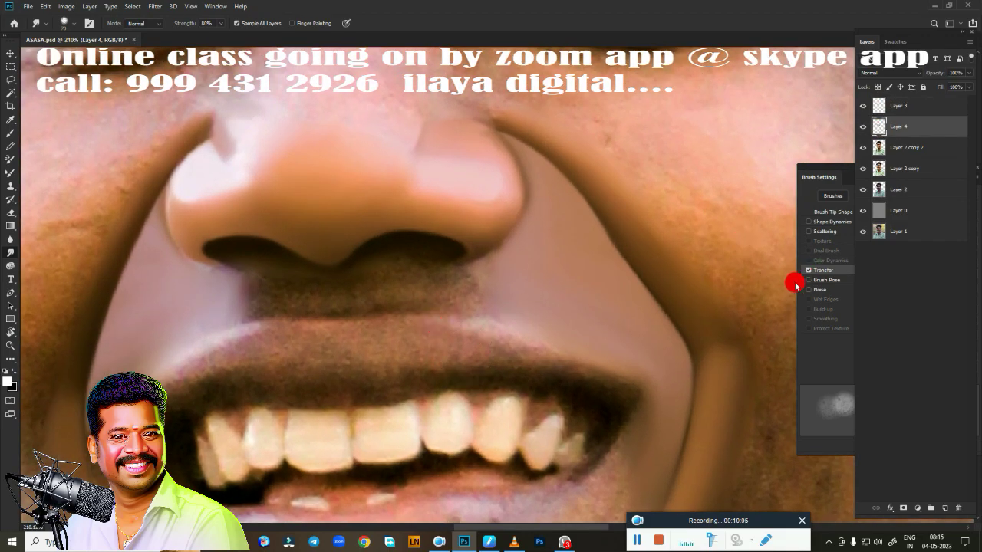
pyautogui.scroll(-3, 455, 318)
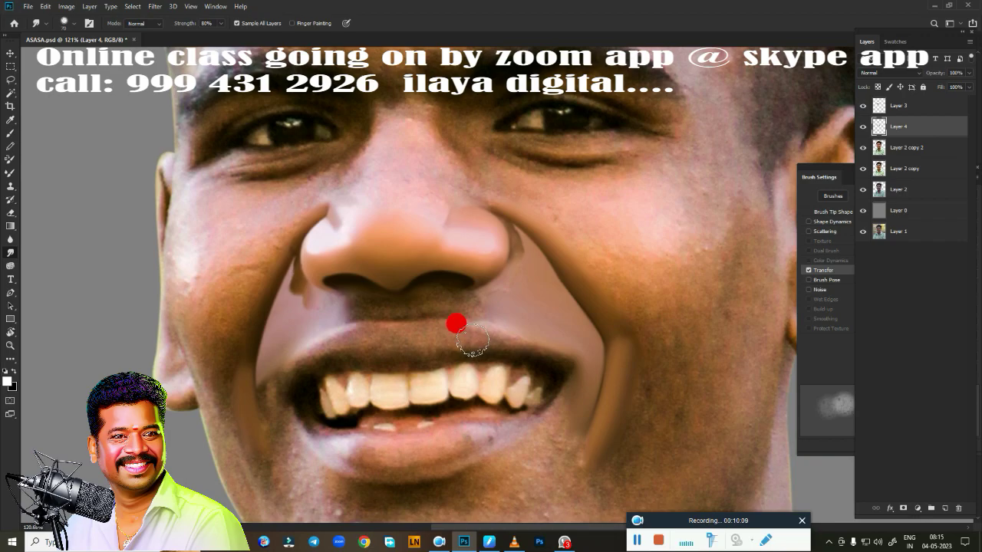
pyautogui.scroll(4, 452, 316)
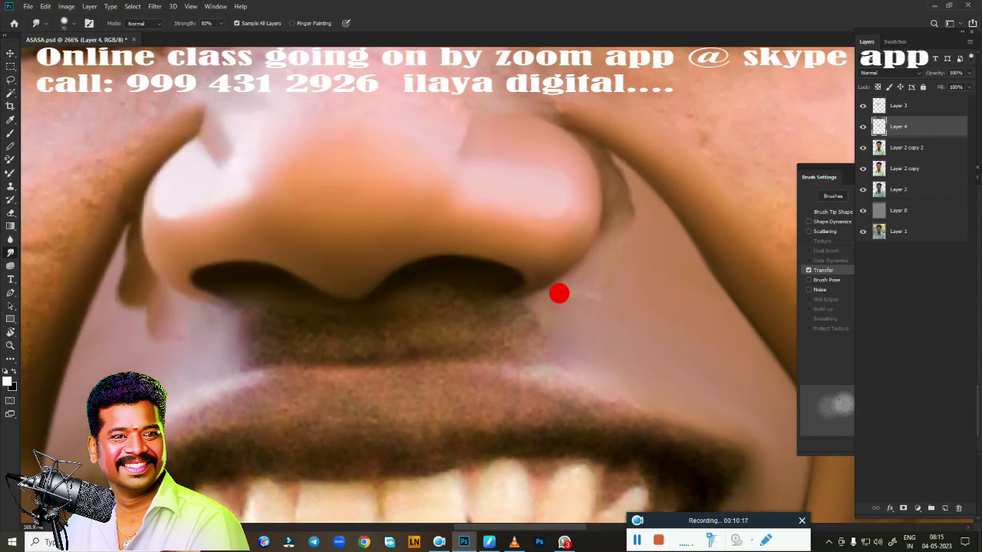
pyautogui.scroll(2, 559, 292)
pyautogui.scroll(1, 596, 324)
# - On Layer 3, erase the dark crease along the right edge of the nose
pyautogui.press('e')
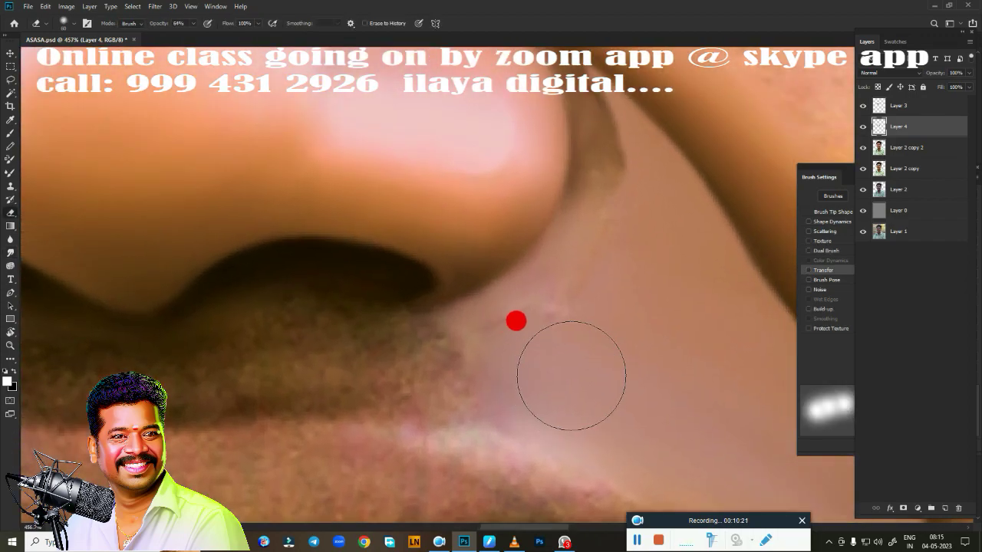
pyautogui.click(927, 107)
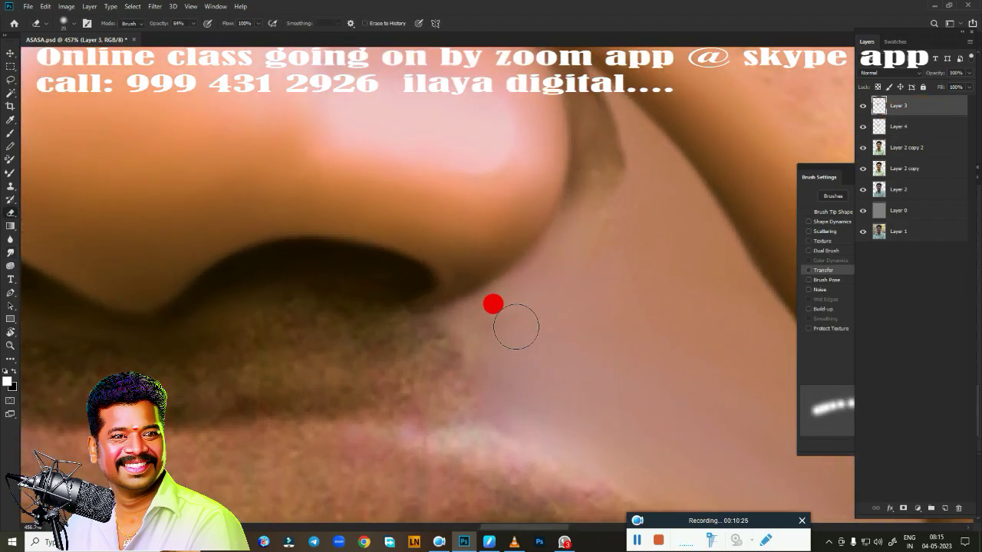
pyautogui.moveTo(572, 238); pyautogui.dragTo(595, 171)
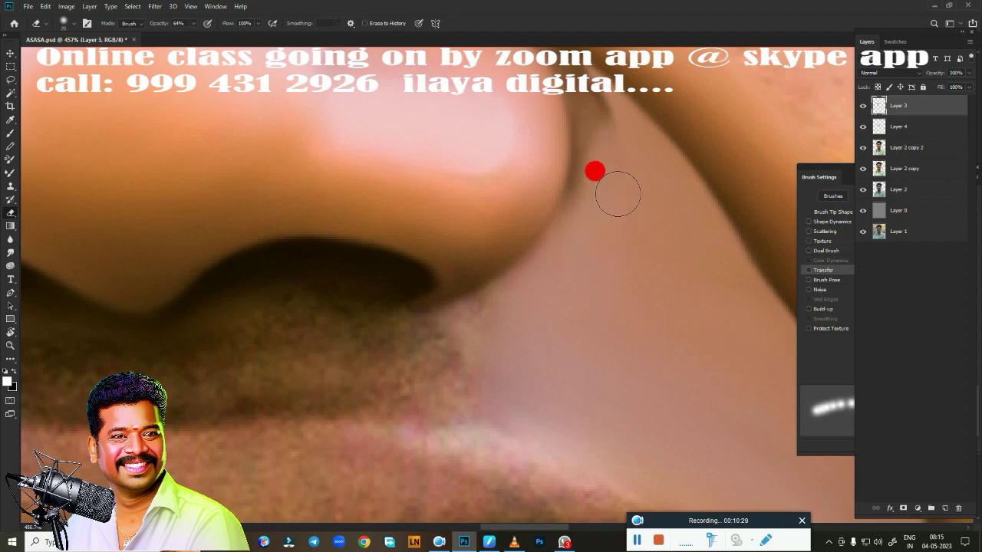
pyautogui.moveTo(595, 119); pyautogui.dragTo(602, 202)
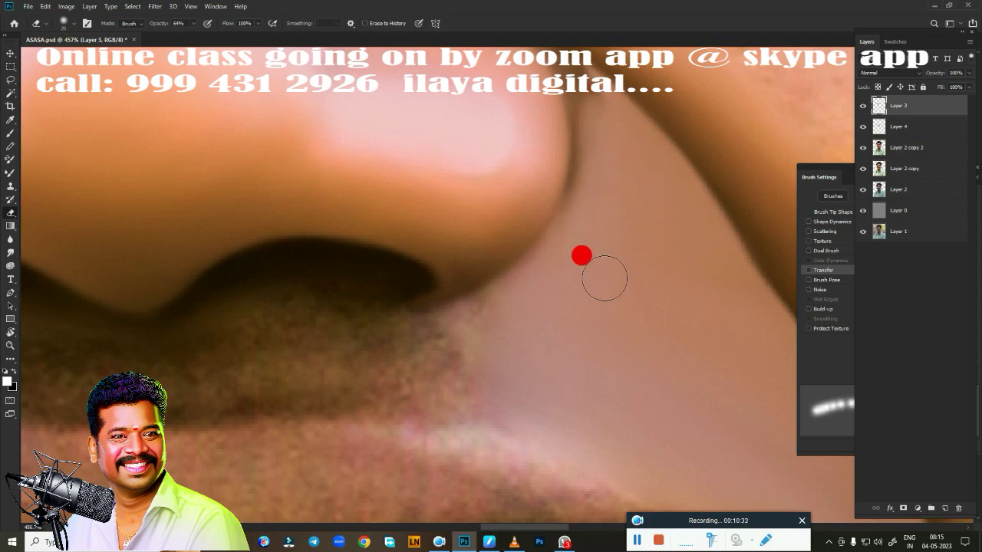
pyautogui.scroll(3, 565, 345)
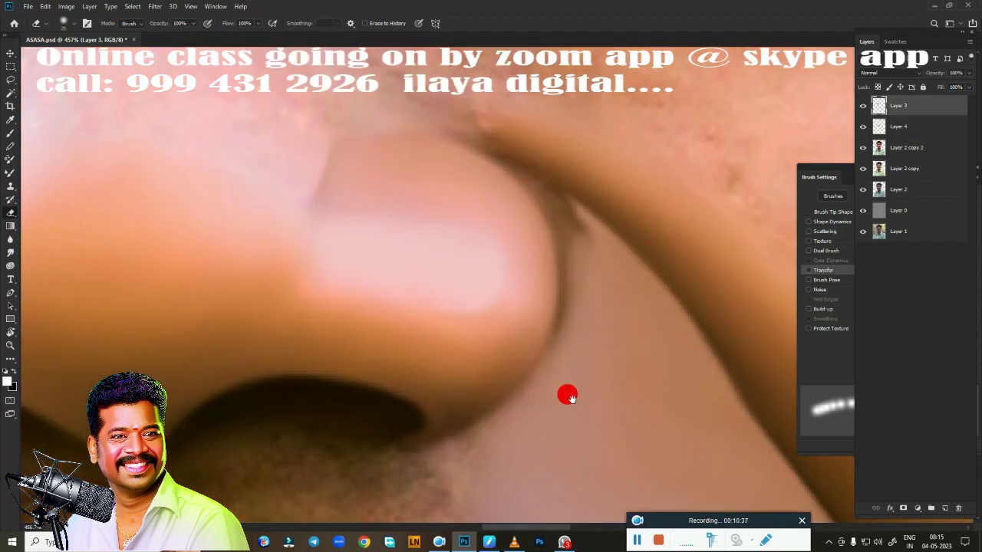
pyautogui.scroll(1, 556, 330)
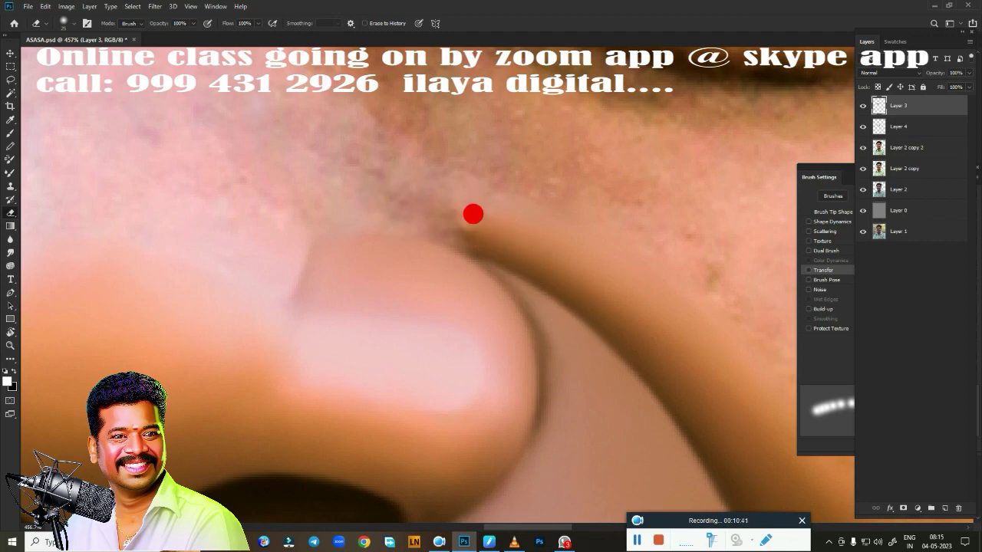
# - Erase the dark shading along the nose's left edge to lighten it
pyautogui.moveTo(600, 393); pyautogui.dragTo(553, 202)
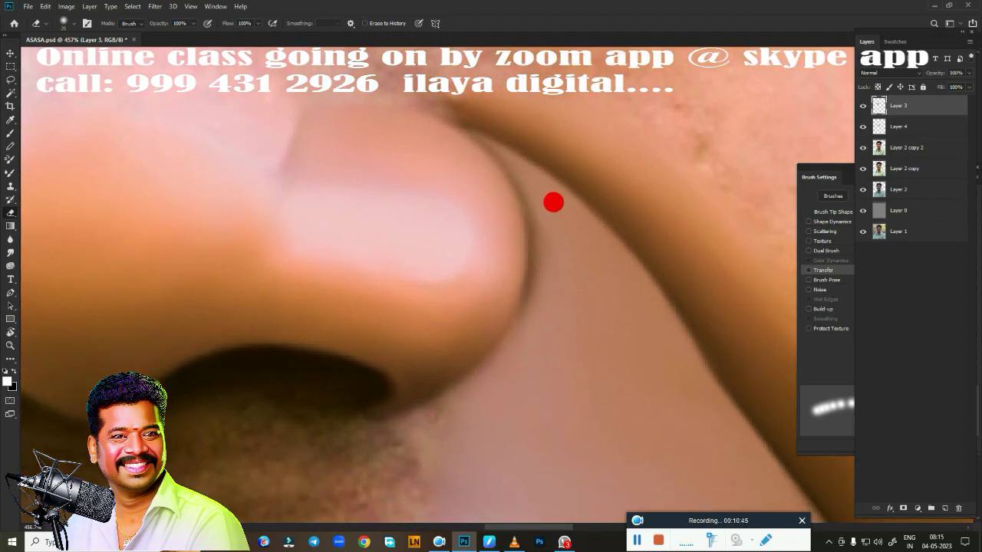
pyautogui.scroll(-5, 548, 186)
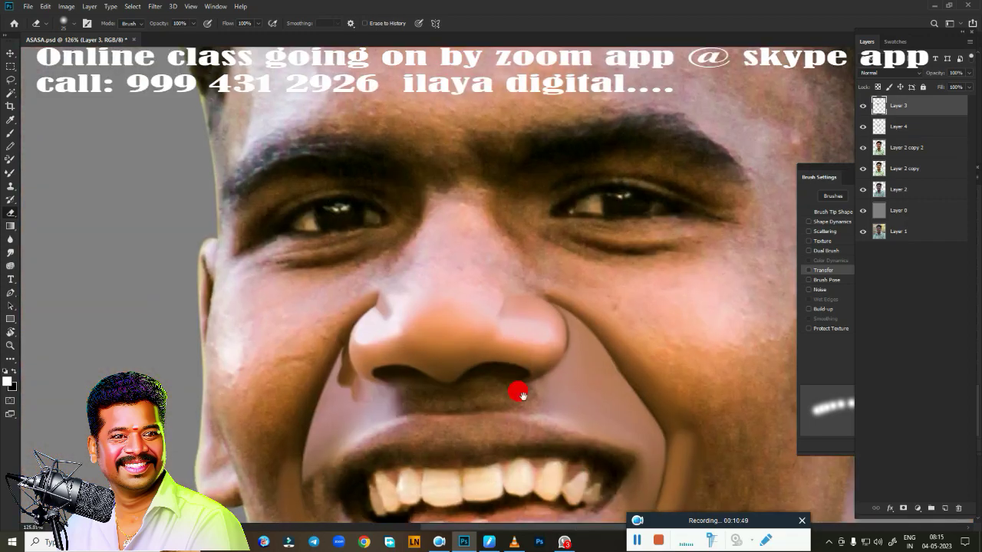
pyautogui.scroll(2, 460, 337)
pyautogui.scroll(2, 422, 307)
pyautogui.scroll(2, 384, 245)
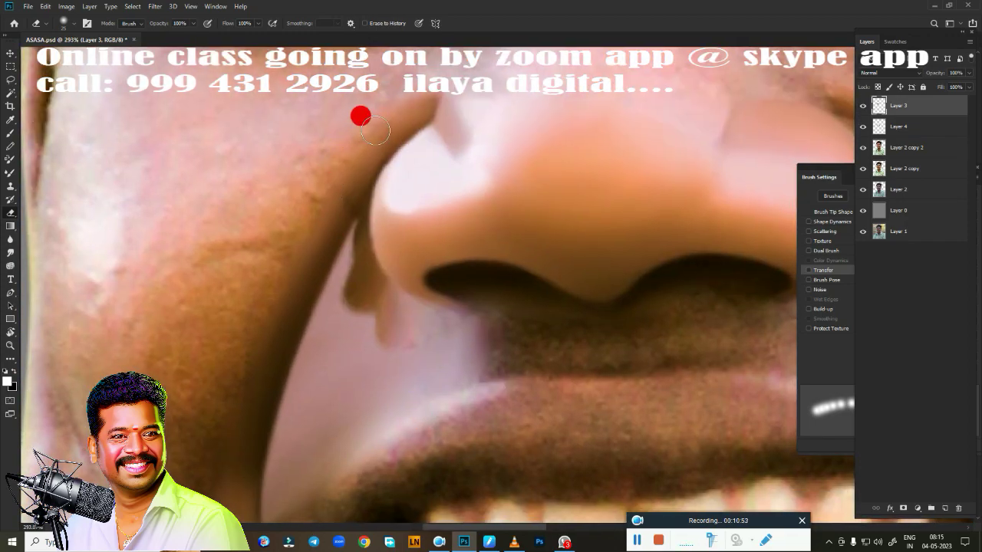
pyautogui.moveTo(332, 186)
pyautogui.mouseDown()
pyautogui.moveTo(345, 268)
pyautogui.moveTo(359, 292)
pyautogui.mouseUp()
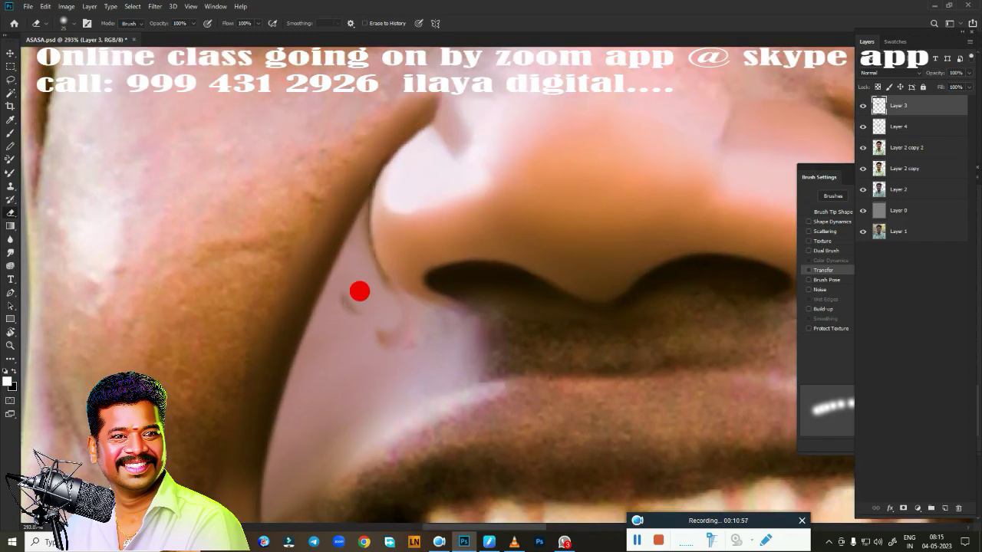
pyautogui.scroll(-3, 372, 354)
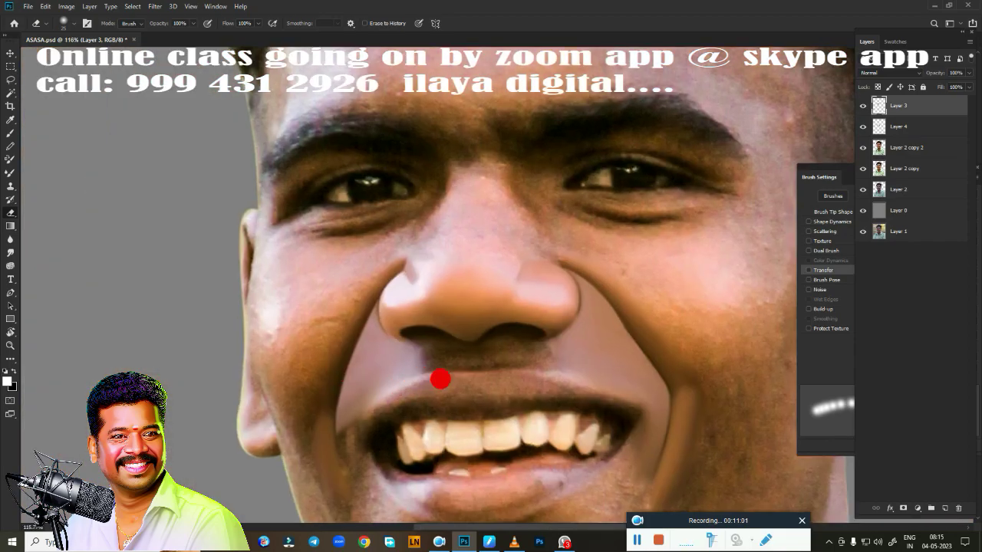
pyautogui.scroll(-1, 438, 376)
pyautogui.scroll(1, 530, 353)
pyautogui.scroll(3, 604, 339)
pyautogui.scroll(-1, 605, 340)
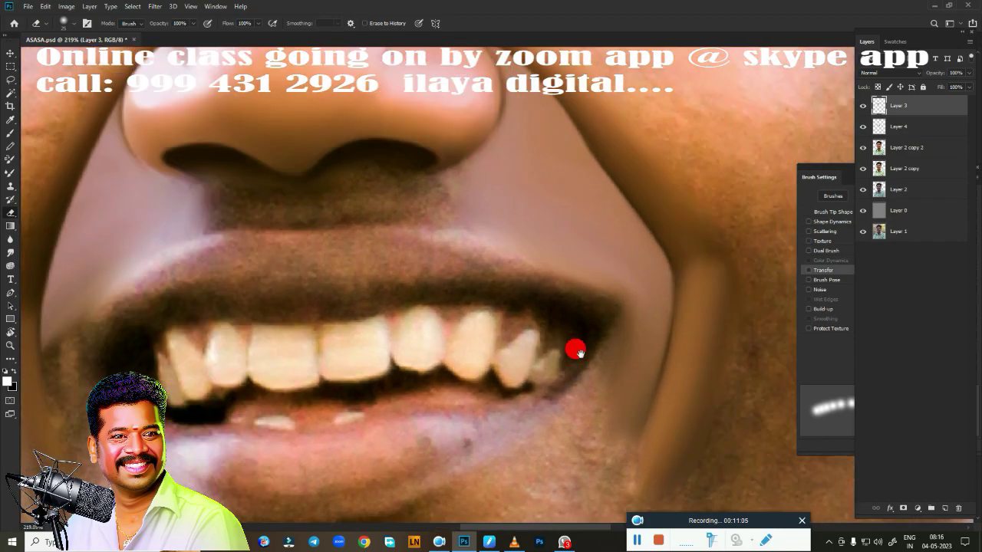
pyautogui.scroll(-2, 574, 346)
pyautogui.scroll(-1, 550, 355)
# - Delete the extra Layer 4
pyautogui.click(890, 127)
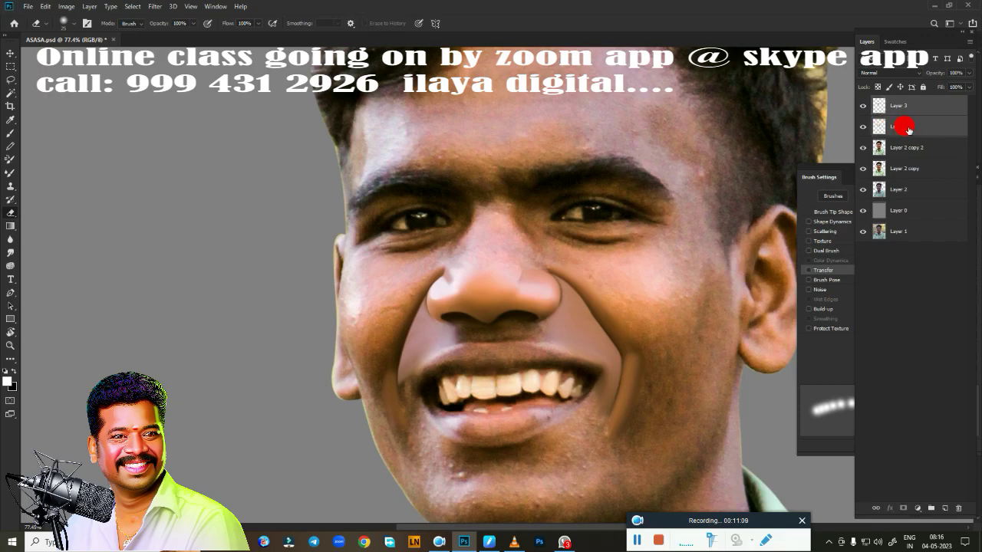
pyautogui.press('Delete')
pyautogui.scroll(2, 572, 353)
pyautogui.scroll(1, 526, 176)
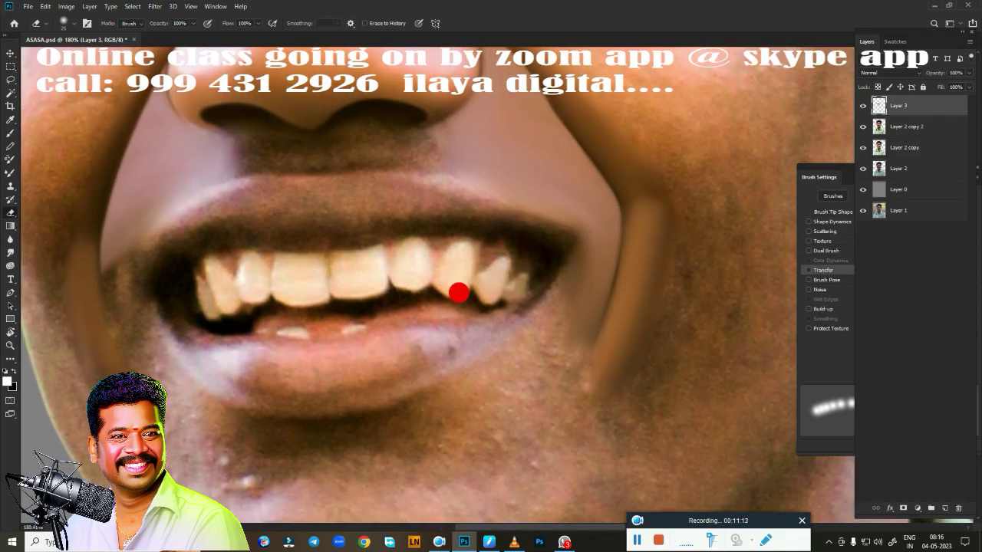
# - Enlarge the Eraser to 40 px and erase the light pink patch near the right lip corner
pyautogui.press(']')
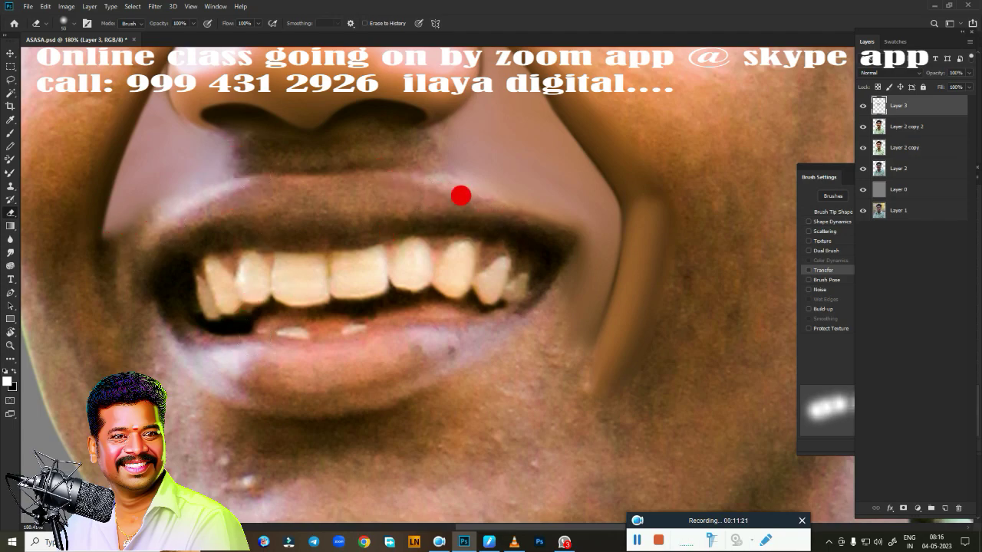
pyautogui.moveTo(587, 230)
pyautogui.mouseDown()
pyautogui.moveTo(625, 290)
pyautogui.moveTo(373, 301)
pyautogui.mouseUp()
pyautogui.moveTo(302, 280)
pyautogui.mouseDown()
pyautogui.moveTo(437, 450)
pyautogui.moveTo(494, 232)
pyautogui.mouseUp()
pyautogui.press('p')
pyautogui.scroll(-3, 449, 300)
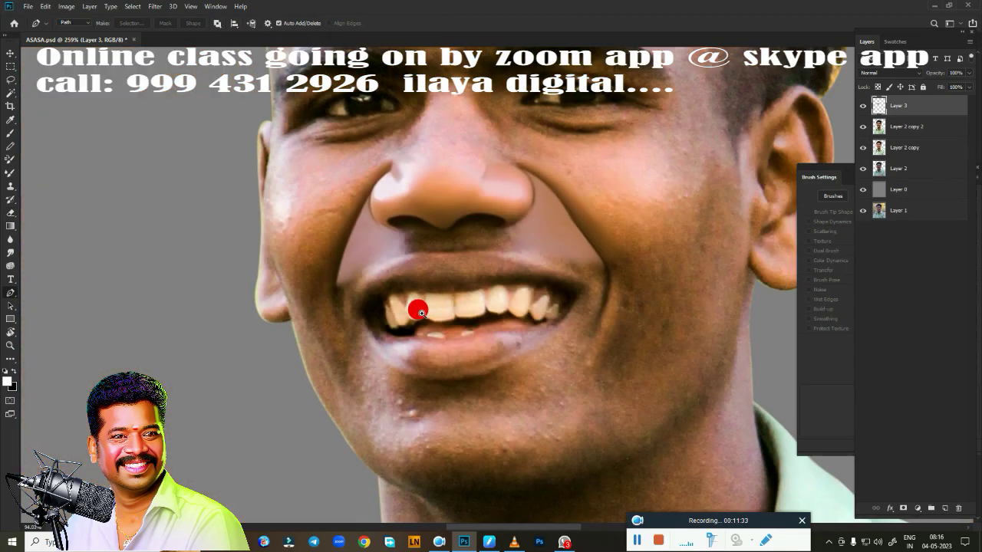
pyautogui.scroll(4, 416, 309)
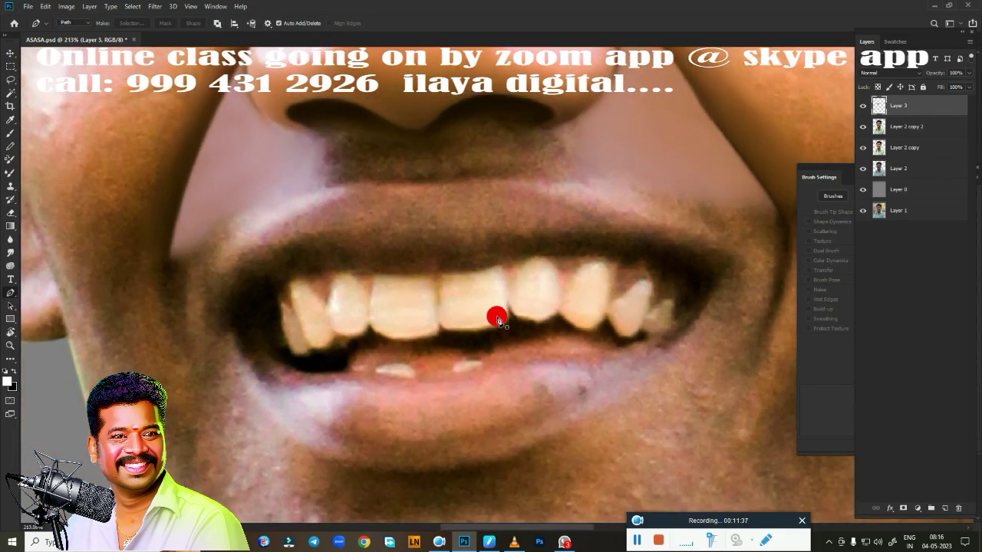
# - Paint a soft light highlight along the upper lip edge with the Very Wet, Light Mix Mixer Brush
pyautogui.press('b')
pyautogui.scroll(3, 500, 307)
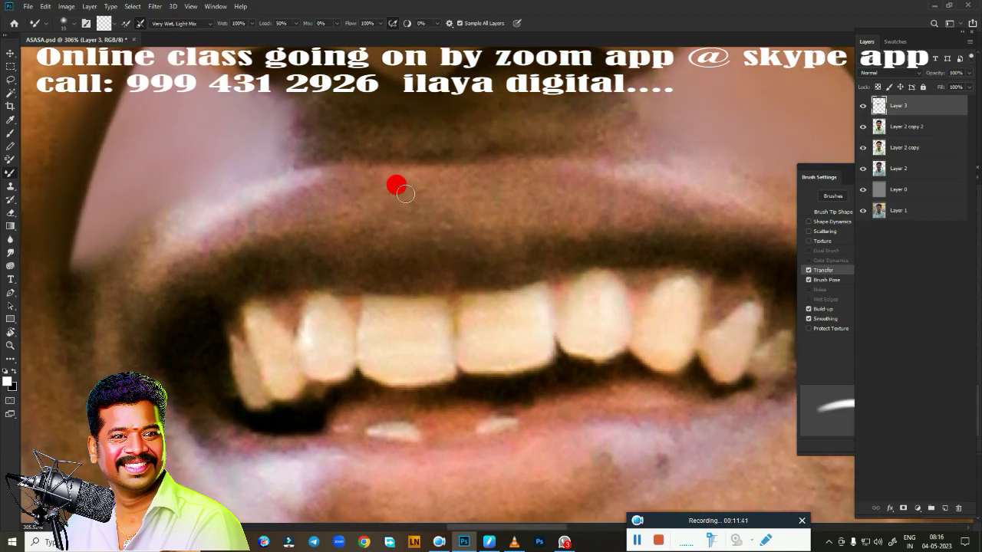
pyautogui.moveTo(300, 163); pyautogui.dragTo(336, 162)
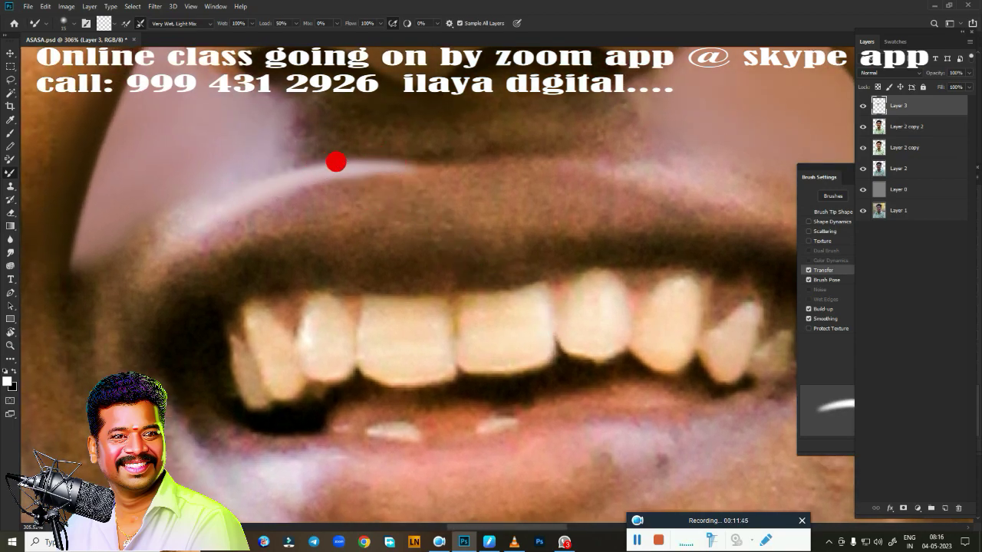
pyautogui.rightClick(438, 250)
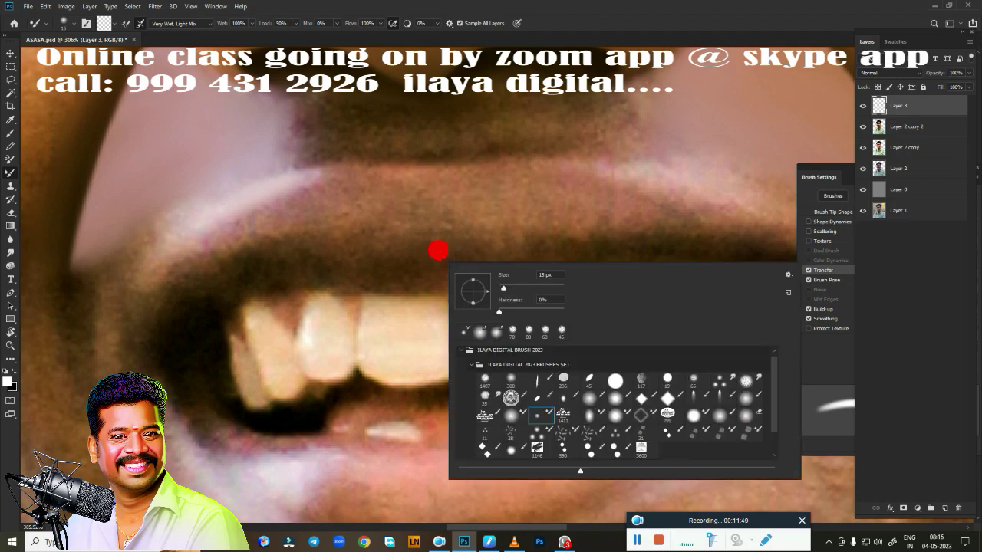
pyautogui.click(511, 412)
pyautogui.press('Return')
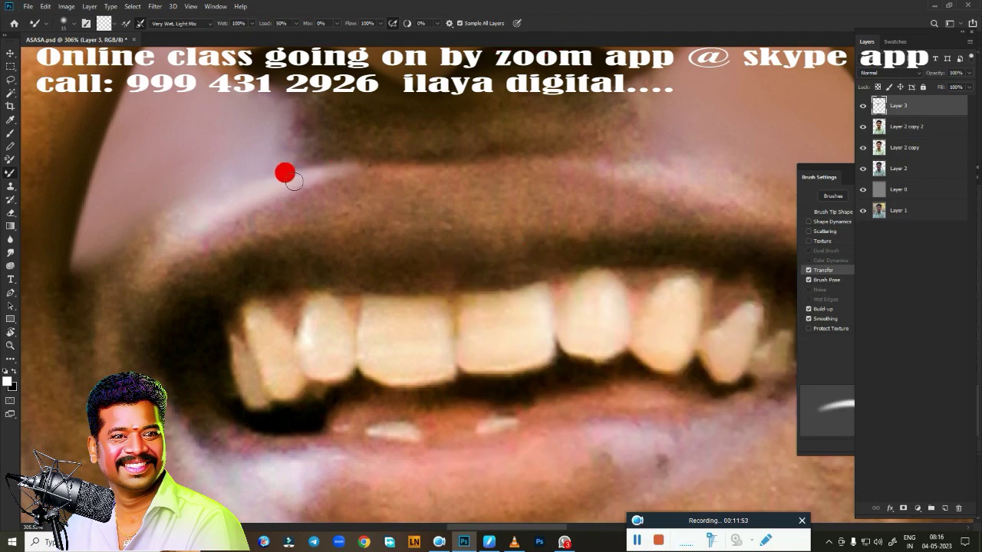
pyautogui.moveTo(292, 171); pyautogui.dragTo(354, 161)
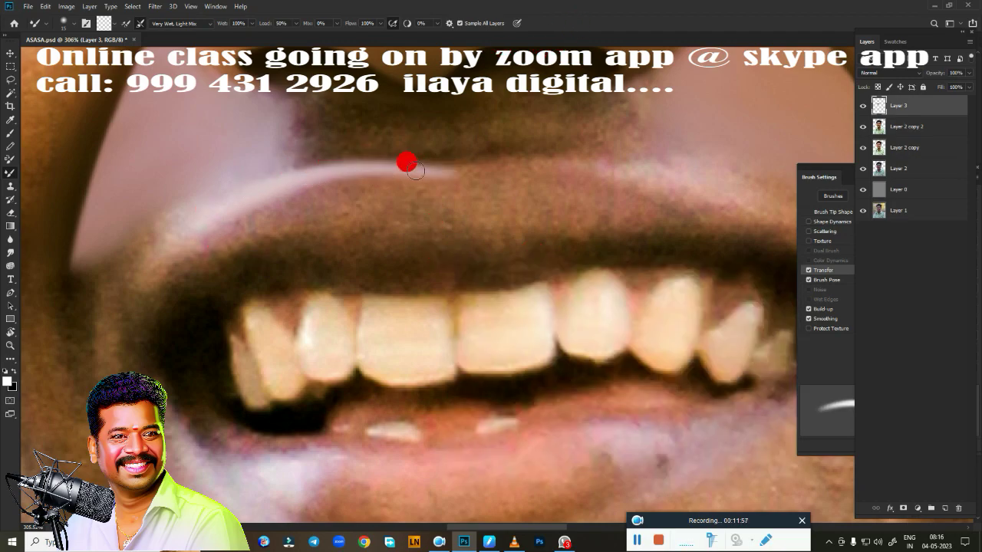
pyautogui.moveTo(609, 160)
pyautogui.mouseDown()
pyautogui.moveTo(648, 165)
pyautogui.moveTo(544, 156)
pyautogui.mouseUp()
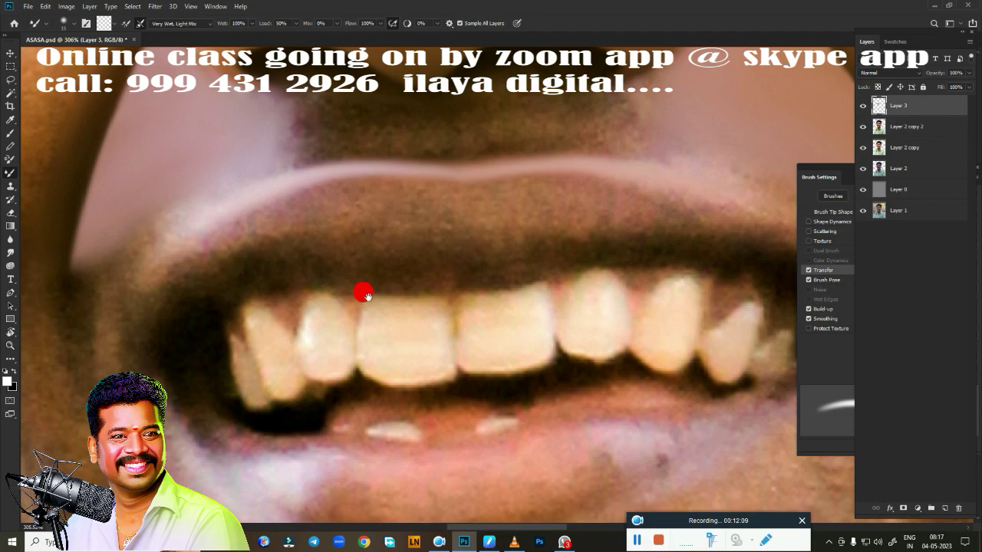
# - Blend the skin at the lip corner and along the lower lip smooth
pyautogui.scroll(-3, 361, 295)
pyautogui.scroll(1, 345, 300)
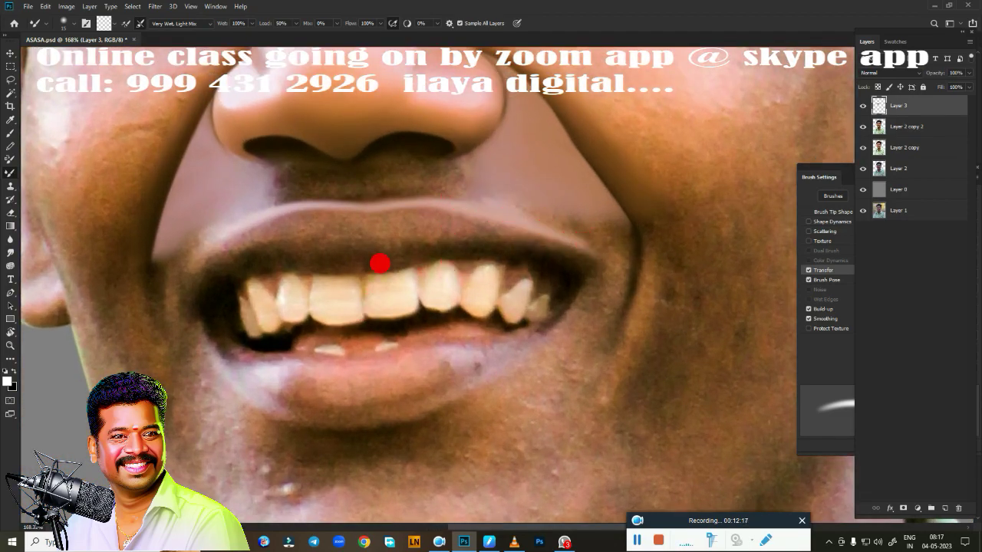
pyautogui.scroll(-1, 493, 274)
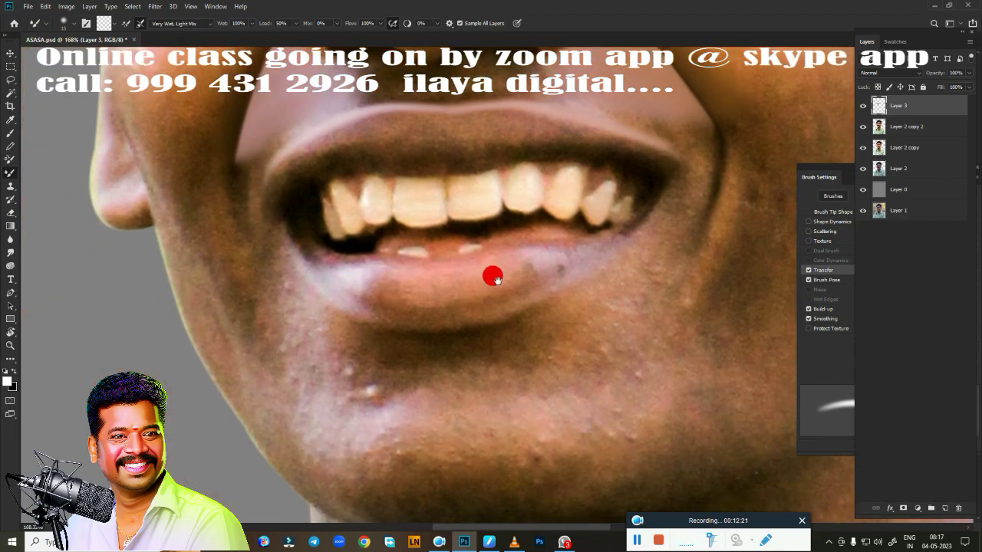
pyautogui.scroll(-2, 463, 291)
pyautogui.scroll(3, 273, 188)
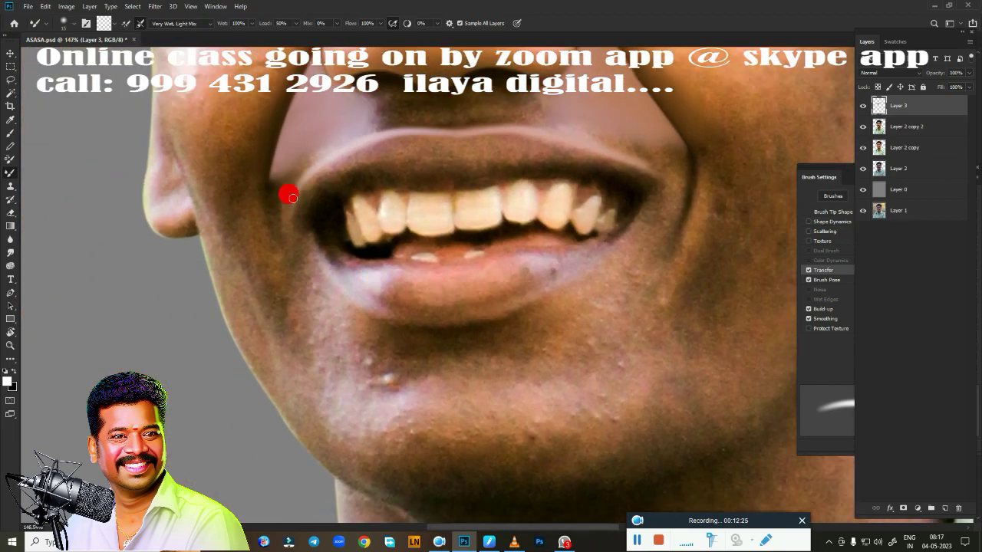
pyautogui.scroll(1, 492, 345)
pyautogui.scroll(1, 465, 376)
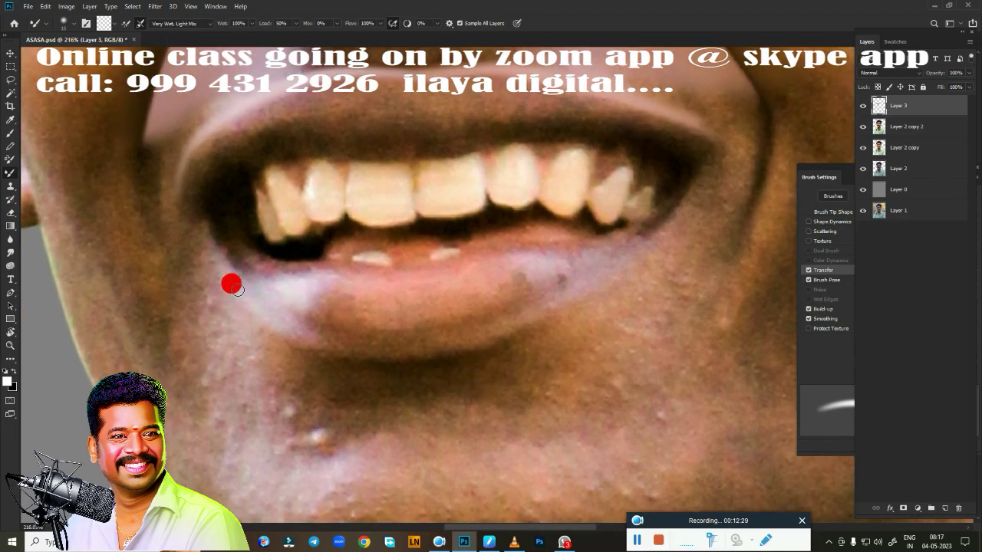
pyautogui.moveTo(231, 284); pyautogui.dragTo(206, 239)
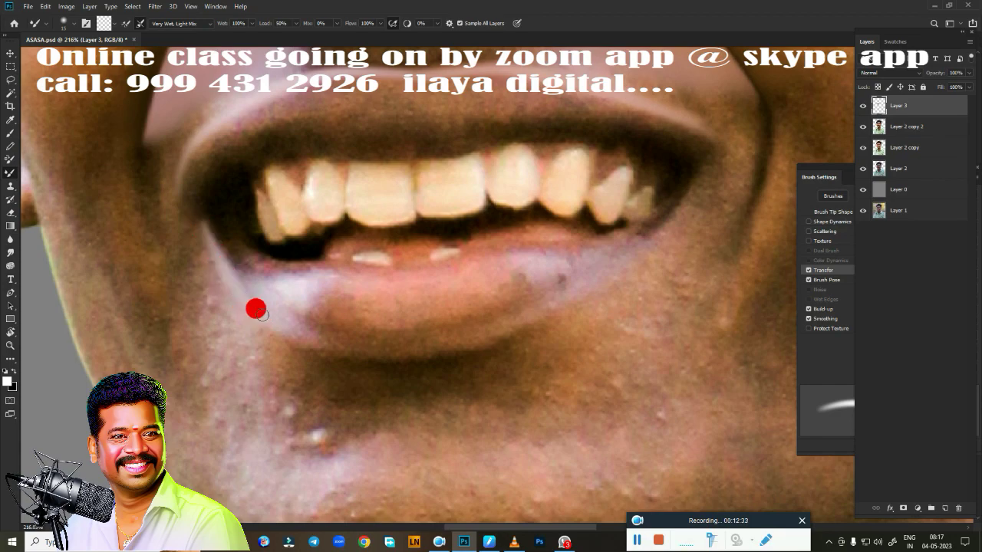
pyautogui.moveTo(293, 335); pyautogui.dragTo(305, 320)
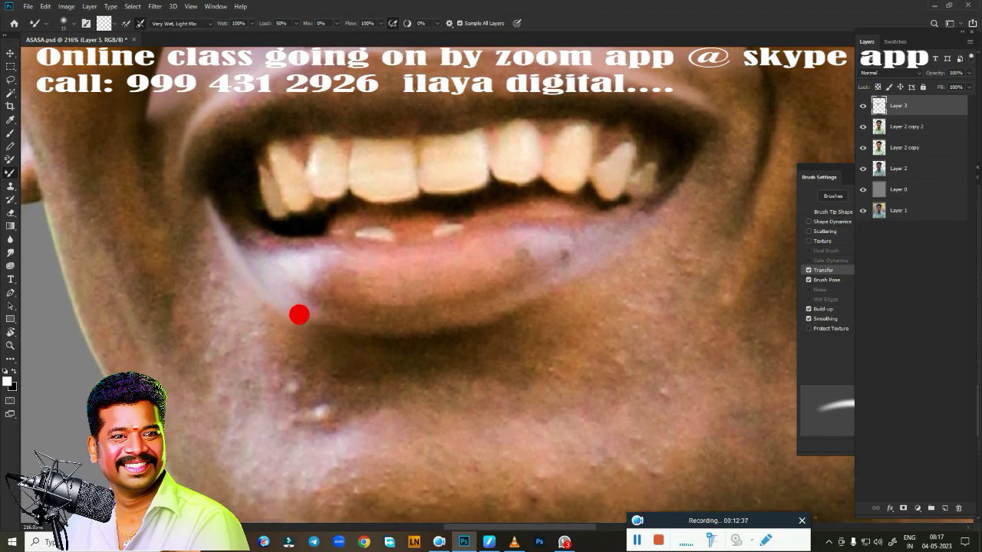
pyautogui.moveTo(458, 327); pyautogui.dragTo(578, 270)
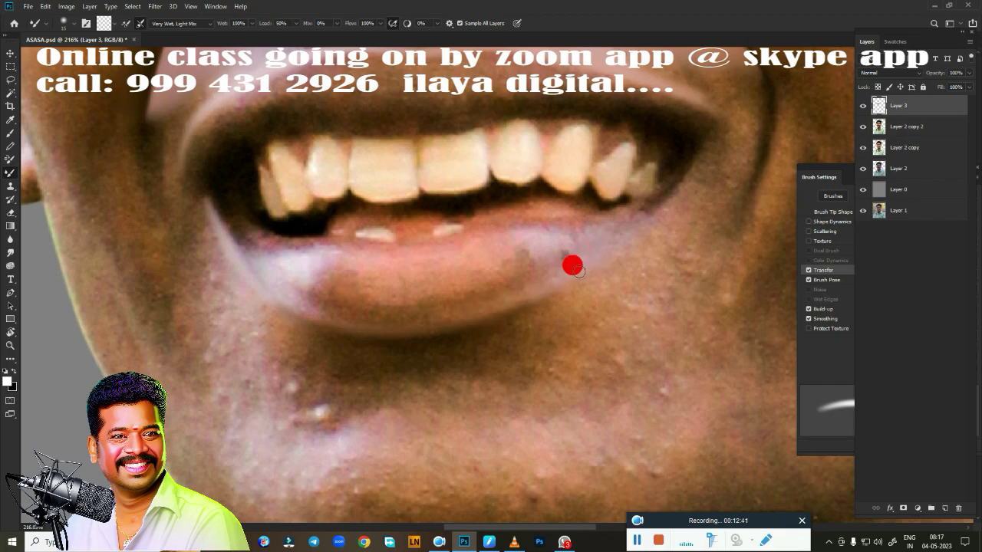
# - Blend the last tooth into the gum, the lower lip edge, mouth corner and upper lip edge
pyautogui.moveTo(664, 185); pyautogui.dragTo(692, 151)
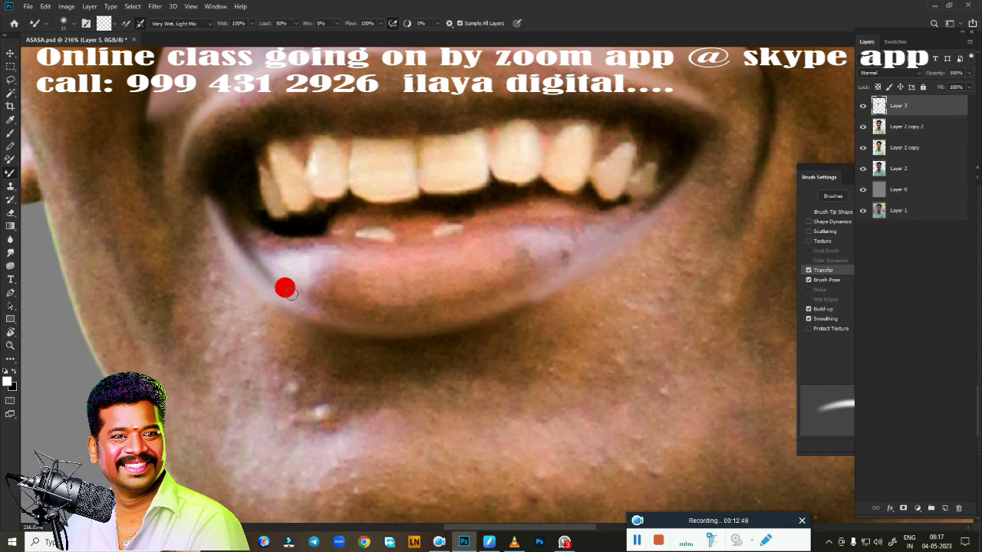
pyautogui.moveTo(292, 294); pyautogui.dragTo(334, 315)
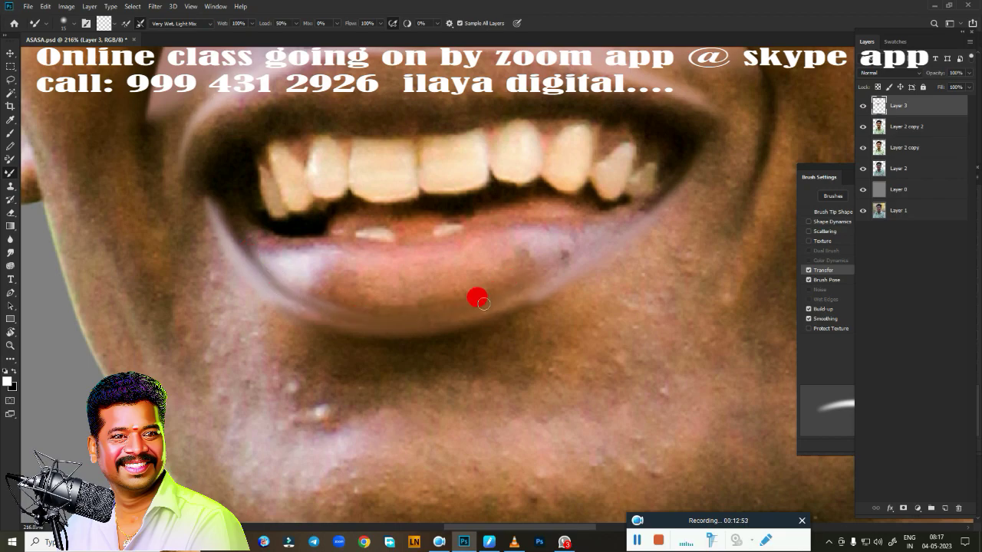
pyautogui.moveTo(483, 303)
pyautogui.mouseDown()
pyautogui.moveTo(544, 282)
pyautogui.moveTo(656, 198)
pyautogui.moveTo(577, 264)
pyautogui.mouseUp()
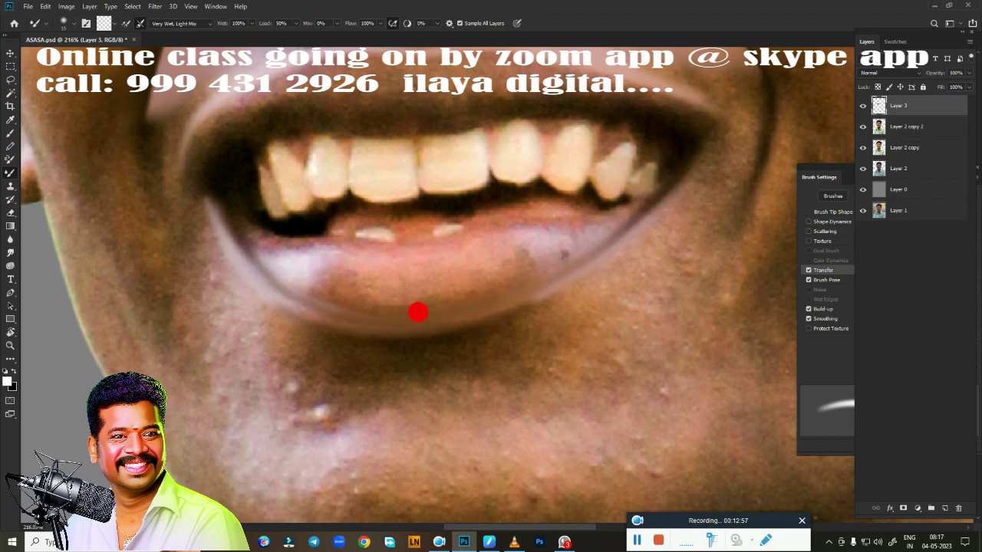
pyautogui.scroll(2, 417, 312)
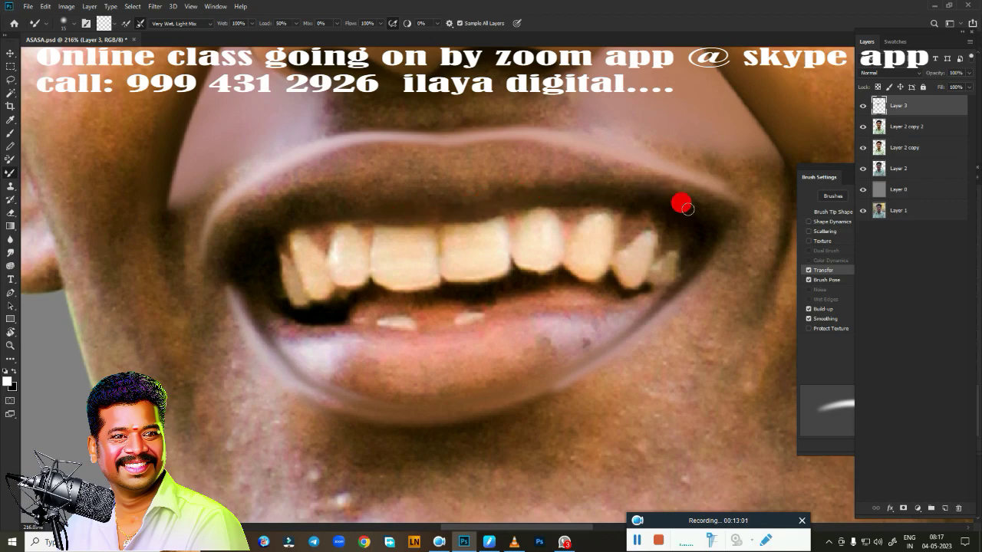
pyautogui.moveTo(210, 251); pyautogui.dragTo(269, 176)
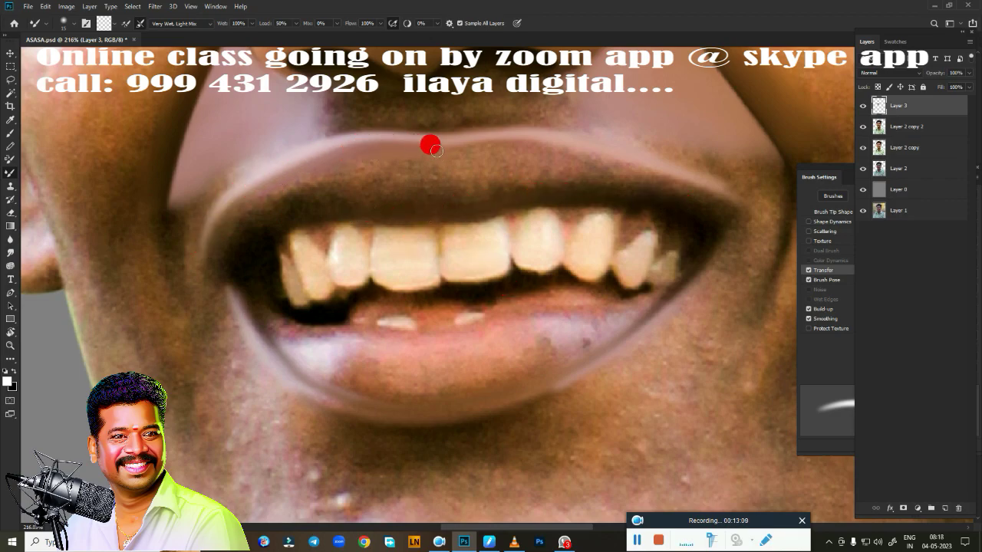
pyautogui.moveTo(717, 203)
pyautogui.mouseDown()
pyautogui.moveTo(627, 160)
pyautogui.moveTo(559, 148)
pyautogui.mouseUp()
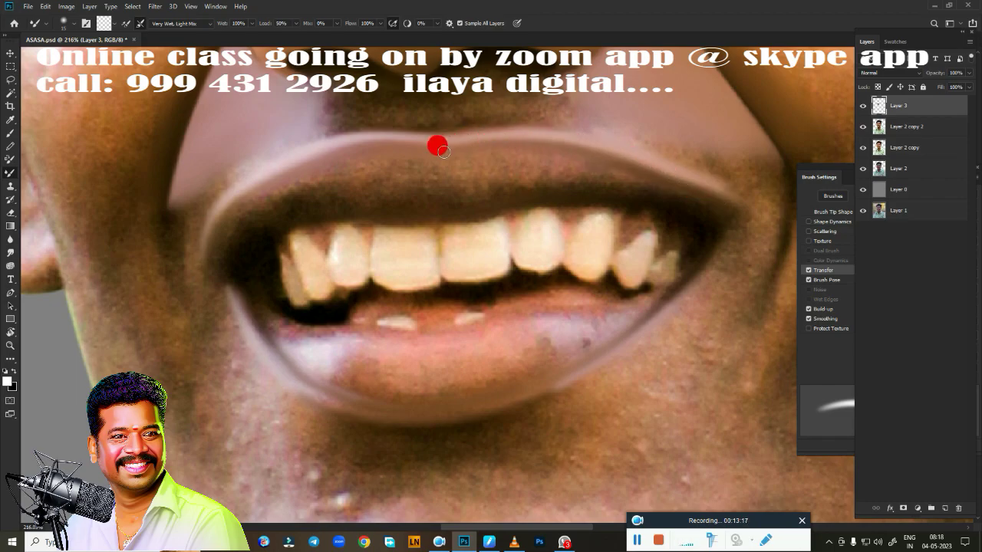
pyautogui.scroll(2, 491, 280)
pyautogui.moveTo(487, 340); pyautogui.dragTo(482, 375)
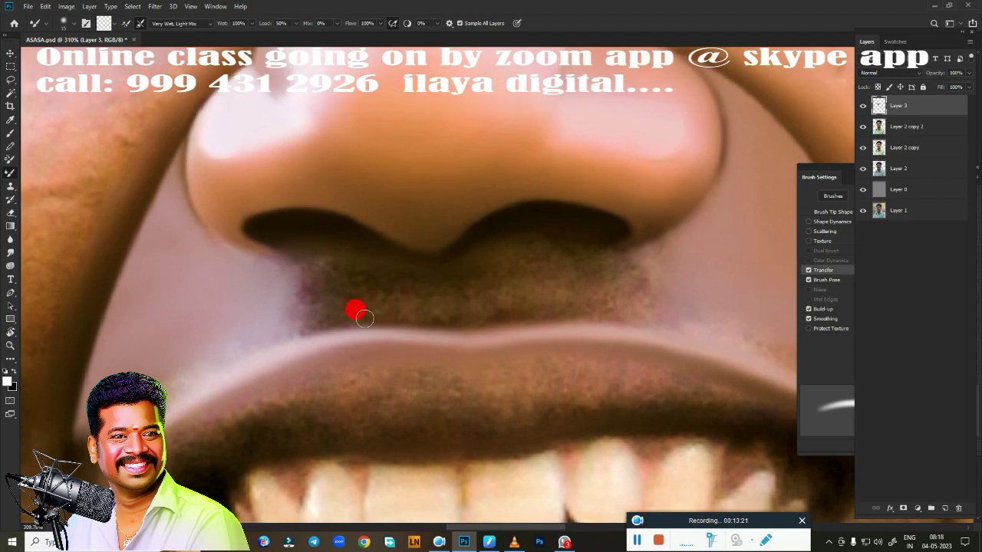
# - Smudge at 80% the right nose edge, the shadow above the upper lip and the left mouth corner
pyautogui.press('r')
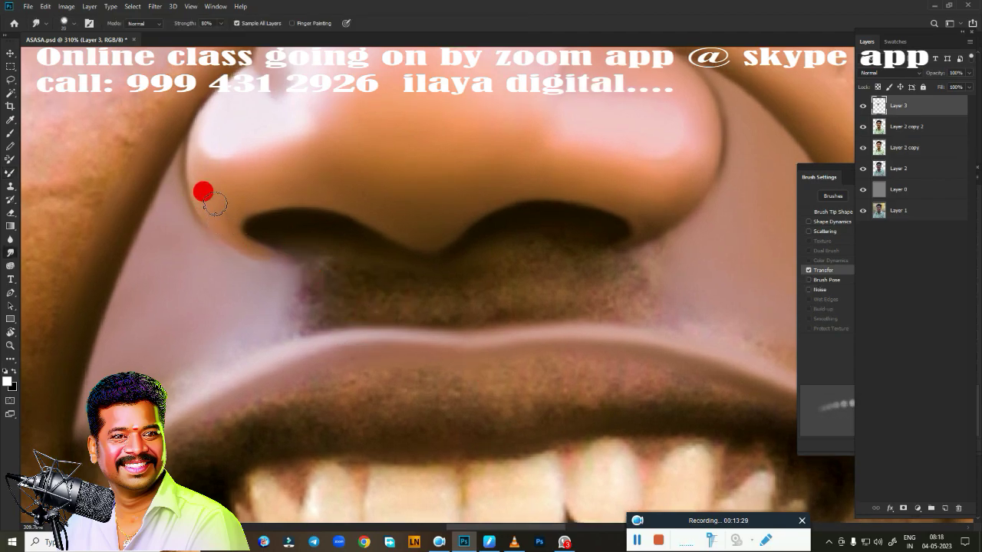
pyautogui.moveTo(669, 244); pyautogui.dragTo(740, 180)
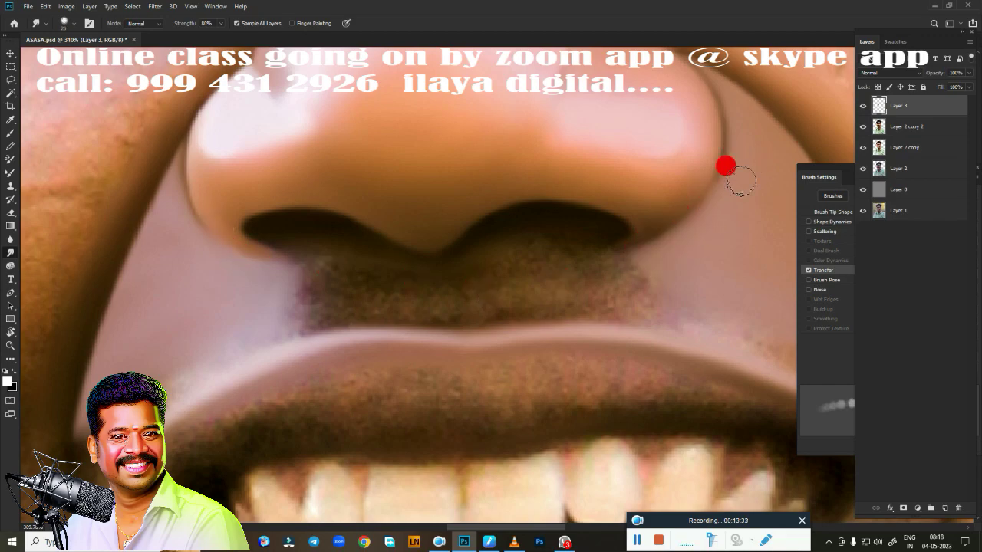
pyautogui.moveTo(575, 294)
pyautogui.mouseDown()
pyautogui.moveTo(526, 237)
pyautogui.moveTo(591, 268)
pyautogui.moveTo(417, 300)
pyautogui.moveTo(500, 317)
pyautogui.mouseUp()
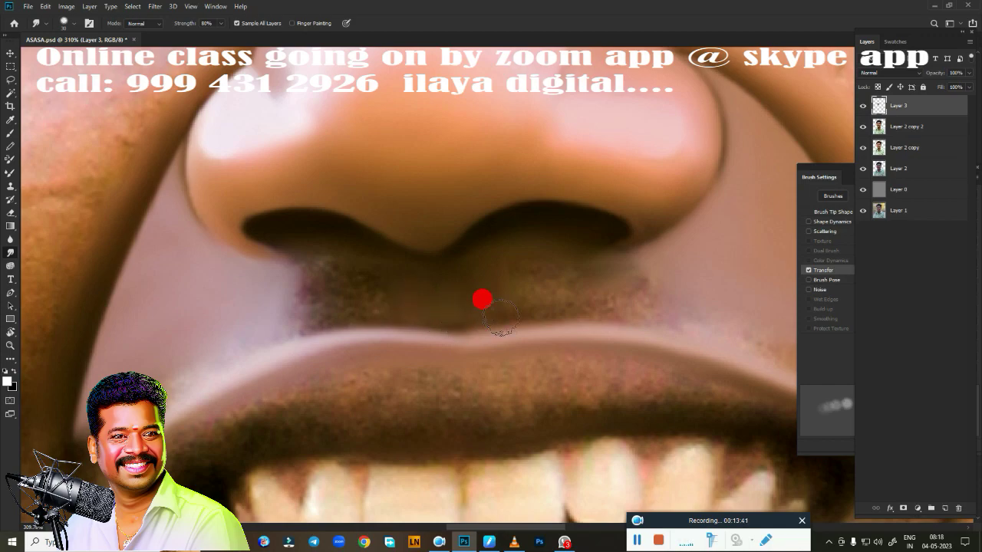
pyautogui.moveTo(586, 307)
pyautogui.mouseDown()
pyautogui.moveTo(673, 311)
pyautogui.moveTo(631, 265)
pyautogui.moveTo(523, 281)
pyautogui.moveTo(607, 294)
pyautogui.moveTo(665, 265)
pyautogui.moveTo(506, 261)
pyautogui.moveTo(636, 307)
pyautogui.moveTo(302, 279)
pyautogui.moveTo(338, 267)
pyautogui.moveTo(301, 317)
pyautogui.moveTo(271, 297)
pyautogui.moveTo(372, 285)
pyautogui.moveTo(415, 296)
pyautogui.moveTo(486, 271)
pyautogui.moveTo(220, 358)
pyautogui.moveTo(109, 361)
pyautogui.moveTo(59, 438)
pyautogui.moveTo(121, 364)
pyautogui.mouseUp()
pyautogui.moveTo(201, 416)
pyautogui.mouseDown()
pyautogui.moveTo(591, 263)
pyautogui.moveTo(284, 271)
pyautogui.moveTo(304, 263)
pyautogui.moveTo(274, 258)
pyautogui.moveTo(281, 366)
pyautogui.moveTo(357, 260)
pyautogui.moveTo(517, 285)
pyautogui.moveTo(560, 309)
pyautogui.moveTo(649, 309)
pyautogui.moveTo(644, 283)
pyautogui.moveTo(629, 283)
pyautogui.moveTo(642, 276)
pyautogui.moveTo(679, 398)
pyautogui.mouseUp()
pyautogui.scroll(-4, 679, 398)
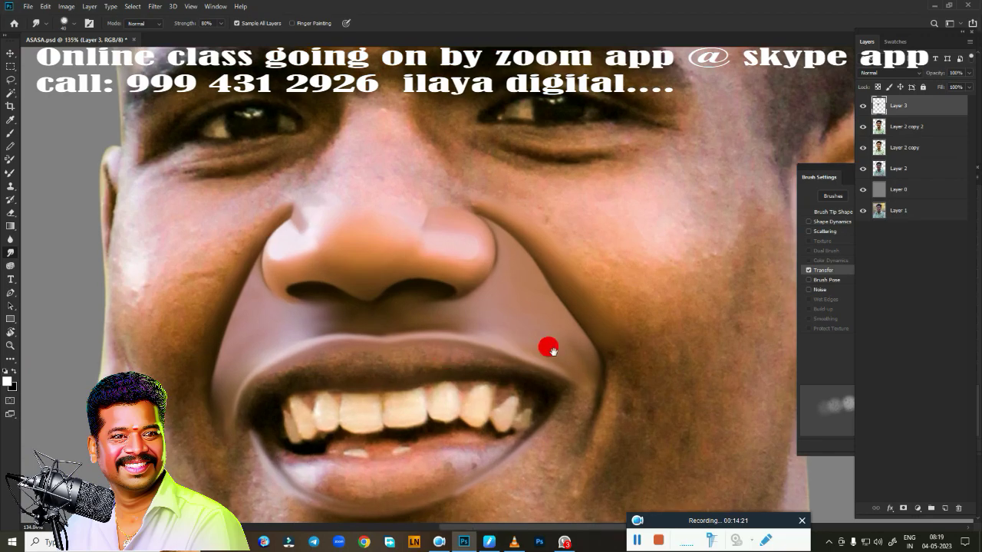
# - Smudge the lip corner and the left front tooth edges, shrinking the brush for finer strokes
pyautogui.moveTo(563, 340)
pyautogui.mouseDown()
pyautogui.moveTo(581, 356)
pyautogui.moveTo(504, 325)
pyautogui.moveTo(530, 316)
pyautogui.mouseUp()
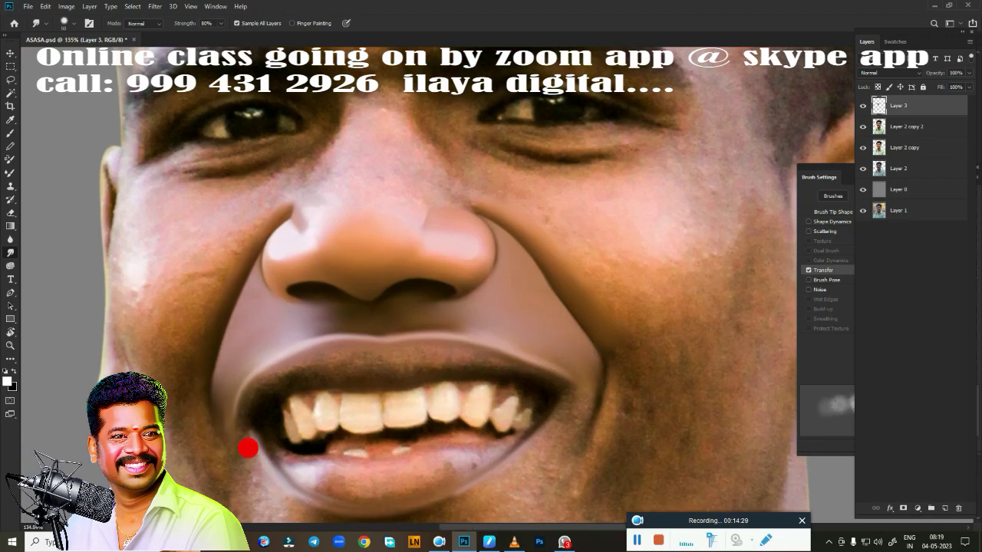
pyautogui.scroll(2, 546, 365)
pyautogui.scroll(1, 619, 235)
pyautogui.scroll(1, 491, 274)
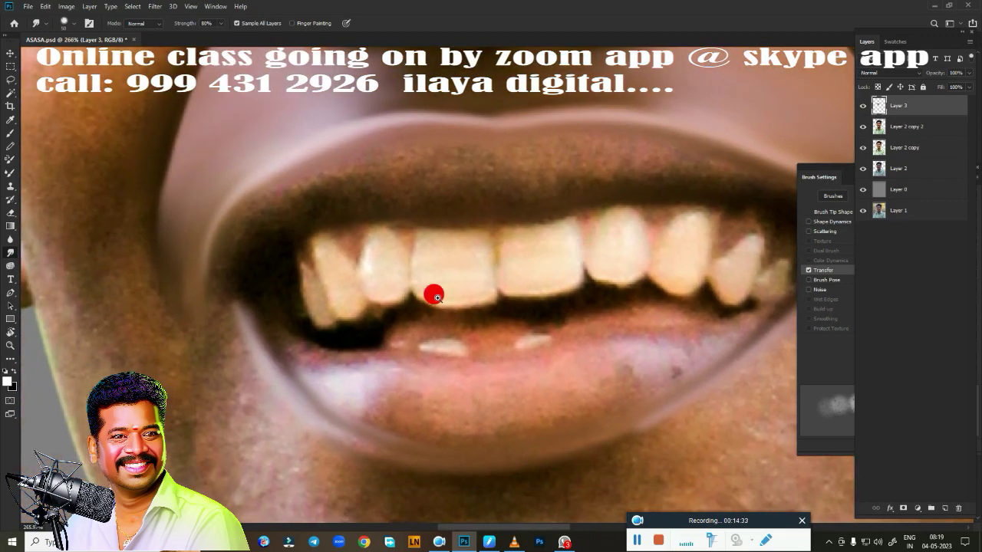
pyautogui.scroll(2, 431, 292)
pyautogui.moveTo(193, 281)
pyautogui.mouseDown()
pyautogui.moveTo(200, 276)
pyautogui.moveTo(209, 312)
pyautogui.mouseUp()
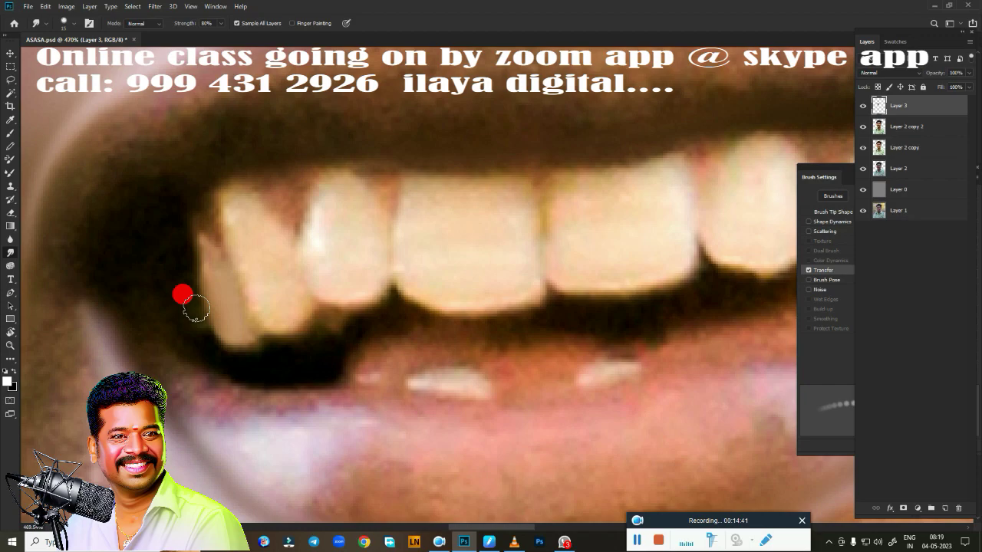
pyautogui.moveTo(196, 308)
pyautogui.mouseDown()
pyautogui.moveTo(263, 303)
pyautogui.moveTo(225, 317)
pyautogui.moveTo(223, 305)
pyautogui.moveTo(217, 326)
pyautogui.mouseUp()
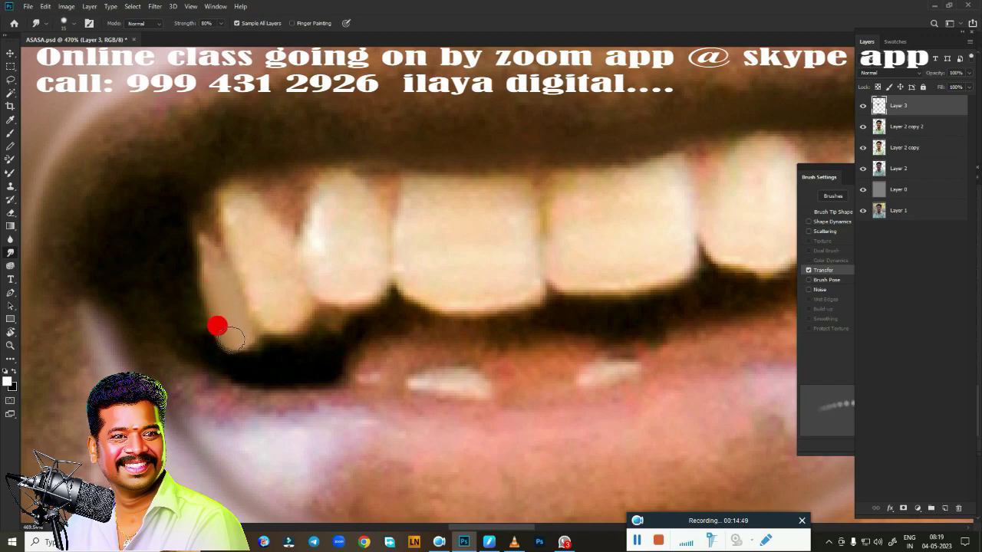
pyautogui.moveTo(213, 265); pyautogui.dragTo(206, 253)
pyautogui.press('[')
pyautogui.press('[')
pyautogui.press('[')
pyautogui.moveTo(240, 287)
pyautogui.mouseDown()
pyautogui.moveTo(221, 184)
pyautogui.moveTo(267, 261)
pyautogui.moveTo(217, 208)
pyautogui.moveTo(248, 283)
pyautogui.moveTo(299, 240)
pyautogui.moveTo(307, 177)
pyautogui.moveTo(322, 217)
pyautogui.moveTo(338, 210)
pyautogui.moveTo(317, 164)
pyautogui.moveTo(333, 168)
pyautogui.moveTo(339, 255)
pyautogui.moveTo(312, 253)
pyautogui.moveTo(399, 215)
pyautogui.moveTo(394, 240)
pyautogui.moveTo(397, 184)
pyautogui.moveTo(421, 254)
pyautogui.moveTo(458, 271)
pyautogui.moveTo(493, 264)
pyautogui.moveTo(473, 241)
pyautogui.moveTo(453, 258)
pyautogui.moveTo(484, 195)
pyautogui.moveTo(429, 171)
pyautogui.moveTo(404, 180)
pyautogui.moveTo(480, 169)
pyautogui.moveTo(452, 248)
pyautogui.moveTo(618, 156)
pyautogui.moveTo(569, 160)
pyautogui.moveTo(633, 200)
pyautogui.moveTo(634, 158)
pyautogui.moveTo(561, 169)
pyautogui.moveTo(550, 228)
pyautogui.moveTo(587, 241)
pyautogui.moveTo(636, 228)
pyautogui.moveTo(587, 225)
pyautogui.moveTo(622, 238)
pyautogui.moveTo(421, 287)
pyautogui.moveTo(401, 312)
pyautogui.moveTo(443, 311)
pyautogui.moveTo(453, 273)
pyautogui.moveTo(431, 276)
pyautogui.moveTo(399, 259)
pyautogui.moveTo(396, 245)
pyautogui.moveTo(519, 276)
pyautogui.moveTo(460, 248)
pyautogui.moveTo(491, 276)
pyautogui.moveTo(507, 201)
pyautogui.moveTo(501, 213)
pyautogui.moveTo(487, 199)
pyautogui.moveTo(458, 265)
pyautogui.moveTo(478, 193)
pyautogui.moveTo(466, 231)
pyautogui.moveTo(566, 290)
pyautogui.moveTo(603, 340)
pyautogui.moveTo(631, 259)
pyautogui.moveTo(595, 284)
pyautogui.moveTo(619, 256)
pyautogui.moveTo(653, 308)
pyautogui.moveTo(652, 336)
pyautogui.moveTo(642, 307)
pyautogui.moveTo(651, 300)
pyautogui.moveTo(649, 238)
pyautogui.moveTo(639, 269)
pyautogui.moveTo(532, 279)
pyautogui.moveTo(423, 217)
pyautogui.moveTo(545, 295)
pyautogui.mouseUp()
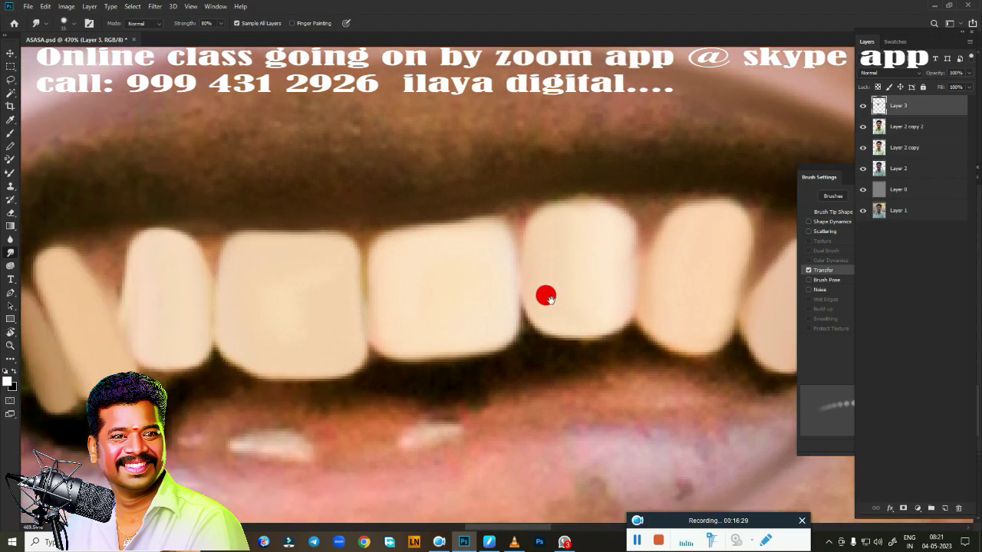
# - On Layer 3, smudge the edge beside the left tooth, the gap below the upper teeth and the lip-tooth gap
pyautogui.moveTo(501, 267); pyautogui.dragTo(609, 270)
pyautogui.moveTo(484, 300); pyautogui.dragTo(498, 214)
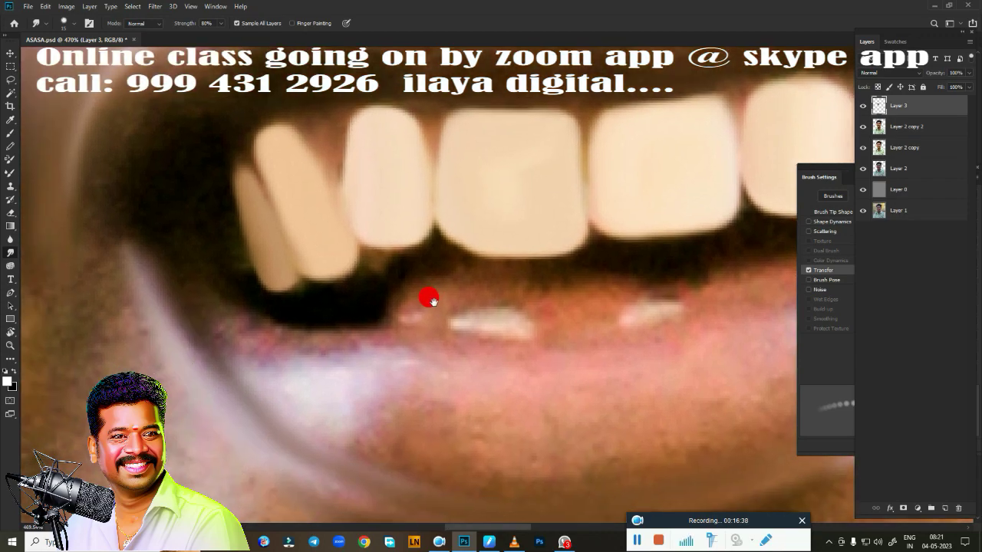
pyautogui.moveTo(381, 388); pyautogui.dragTo(427, 296)
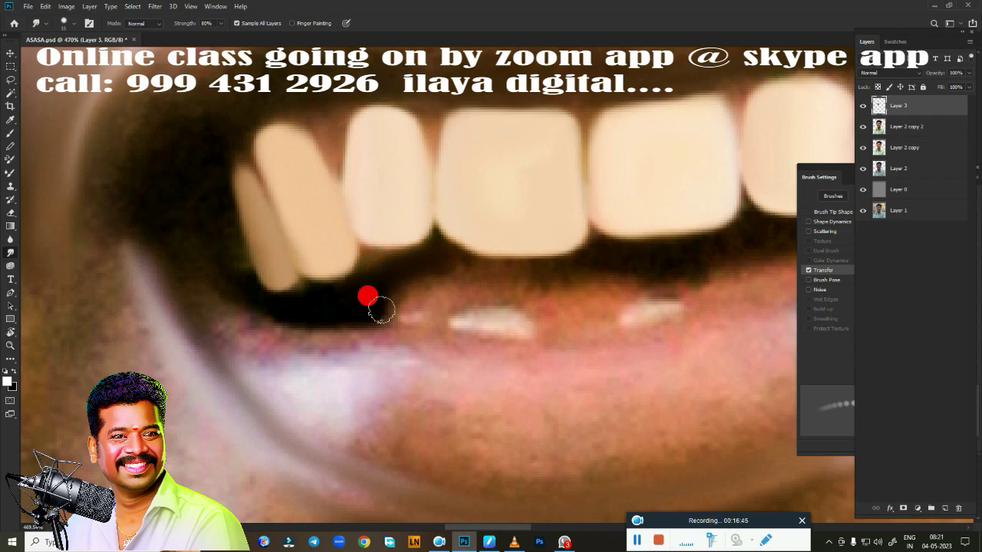
pyautogui.hotkey('alt', '[')
pyautogui.scroll(-5, 462, 355)
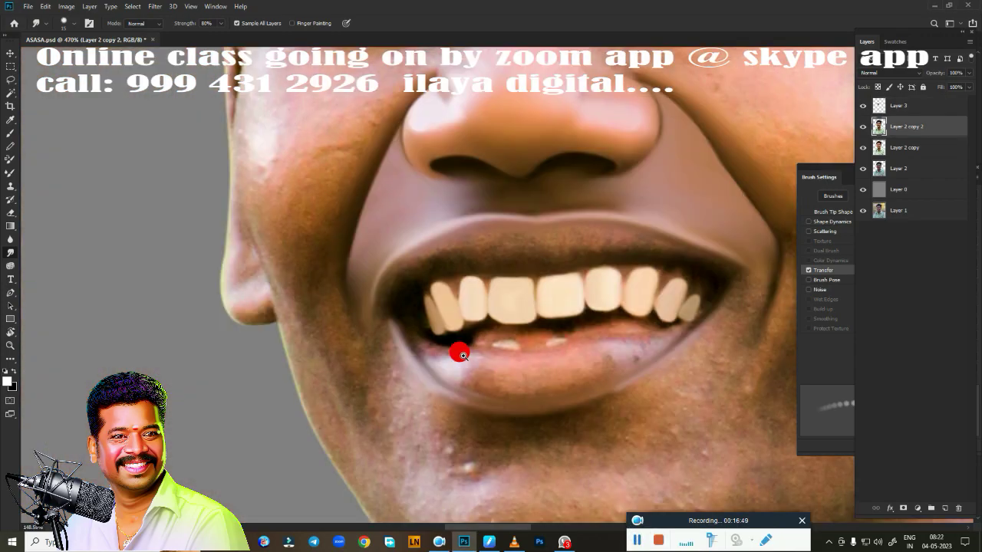
pyautogui.scroll(2, 376, 359)
pyautogui.scroll(2, 382, 379)
pyautogui.scroll(2, 563, 311)
pyautogui.scroll(1, 435, 311)
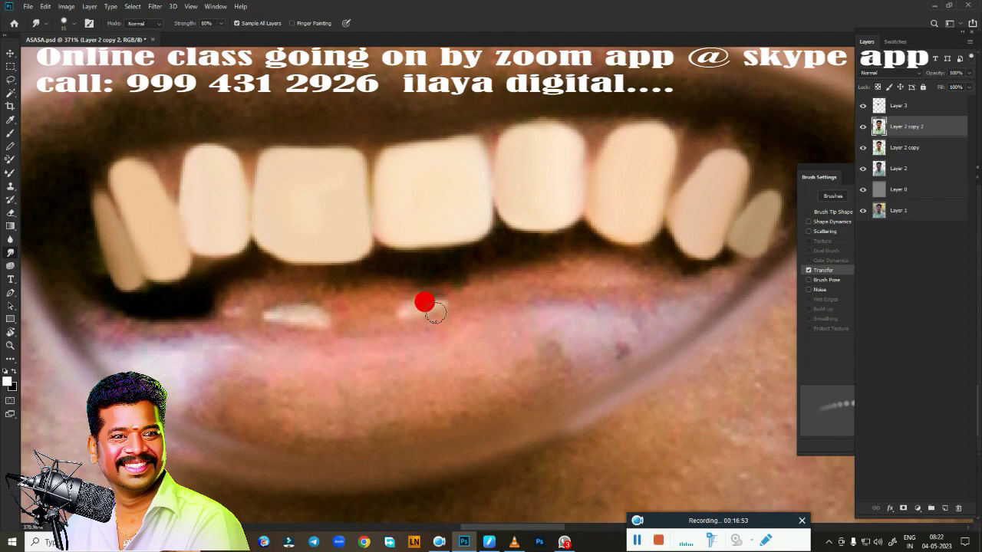
pyautogui.click(920, 114)
pyautogui.moveTo(199, 296); pyautogui.dragTo(201, 274)
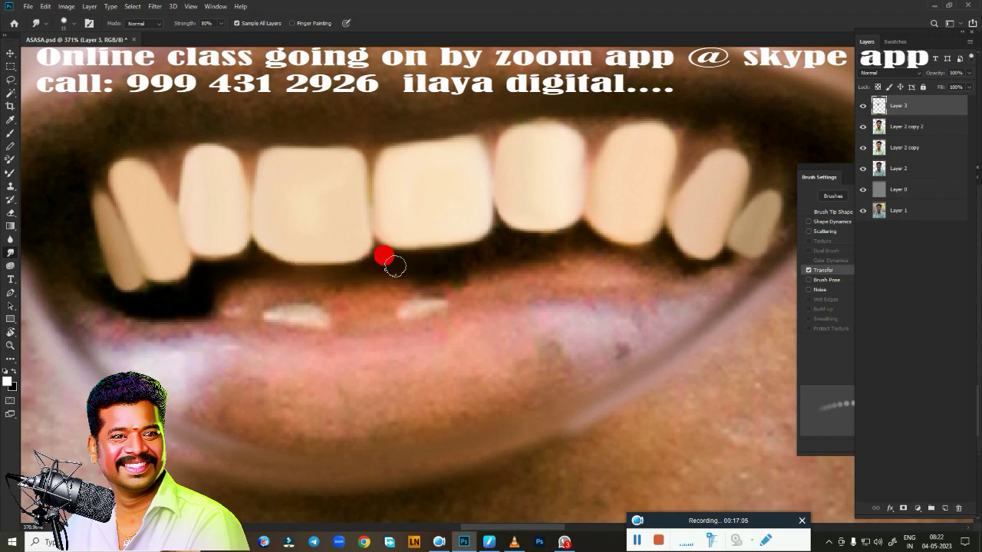
pyautogui.moveTo(495, 244)
pyautogui.mouseDown()
pyautogui.moveTo(651, 257)
pyautogui.moveTo(401, 270)
pyautogui.moveTo(398, 308)
pyautogui.mouseUp()
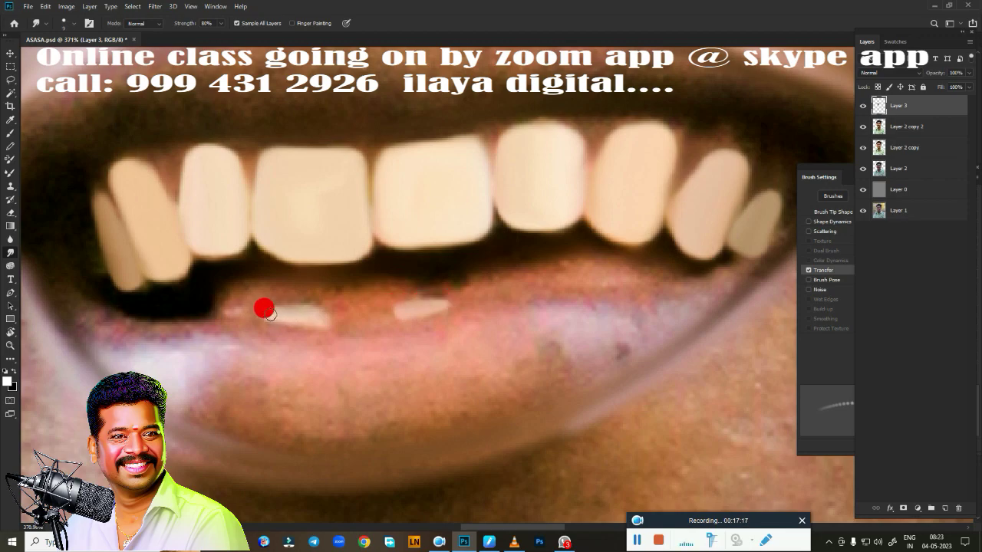
pyautogui.moveTo(241, 308)
pyautogui.mouseDown()
pyautogui.moveTo(222, 288)
pyautogui.moveTo(662, 267)
pyautogui.moveTo(451, 311)
pyautogui.moveTo(344, 313)
pyautogui.mouseUp()
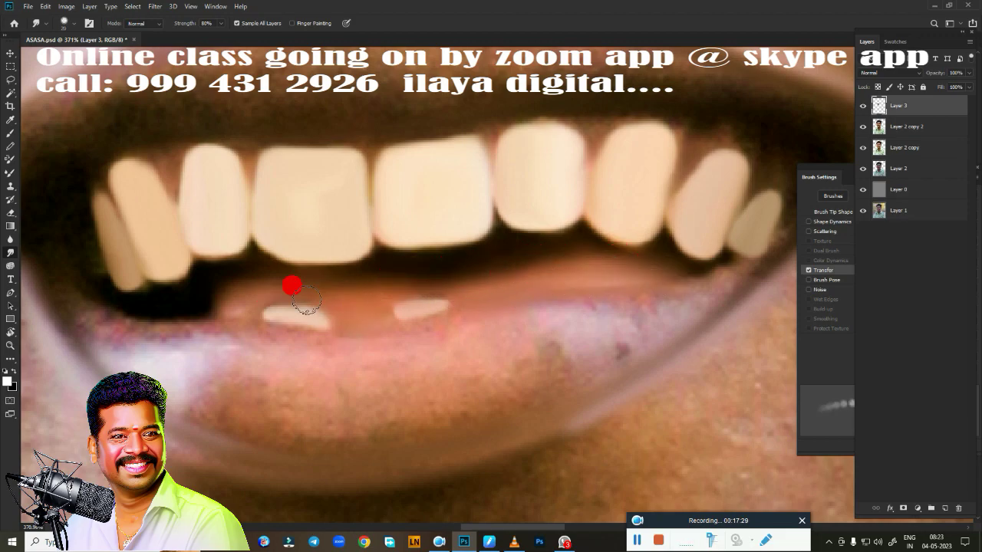
# - Smooth the lower lip near the small tooth, the lip line and the gum line above the right teeth
pyautogui.moveTo(250, 322)
pyautogui.mouseDown()
pyautogui.moveTo(280, 340)
pyautogui.moveTo(241, 335)
pyautogui.moveTo(341, 339)
pyautogui.moveTo(309, 314)
pyautogui.moveTo(419, 313)
pyautogui.moveTo(369, 297)
pyautogui.moveTo(416, 312)
pyautogui.moveTo(493, 304)
pyautogui.mouseUp()
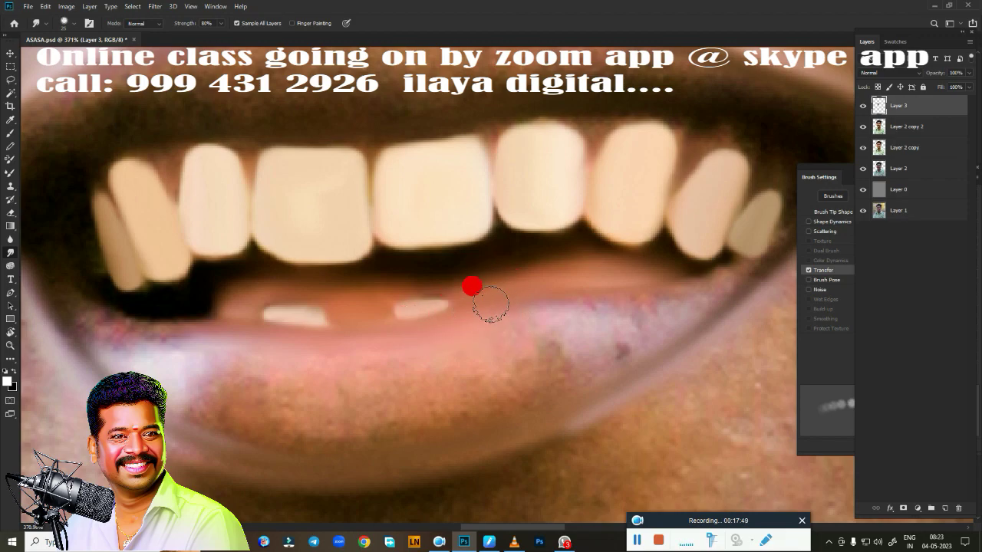
pyautogui.moveTo(494, 292); pyautogui.dragTo(710, 274)
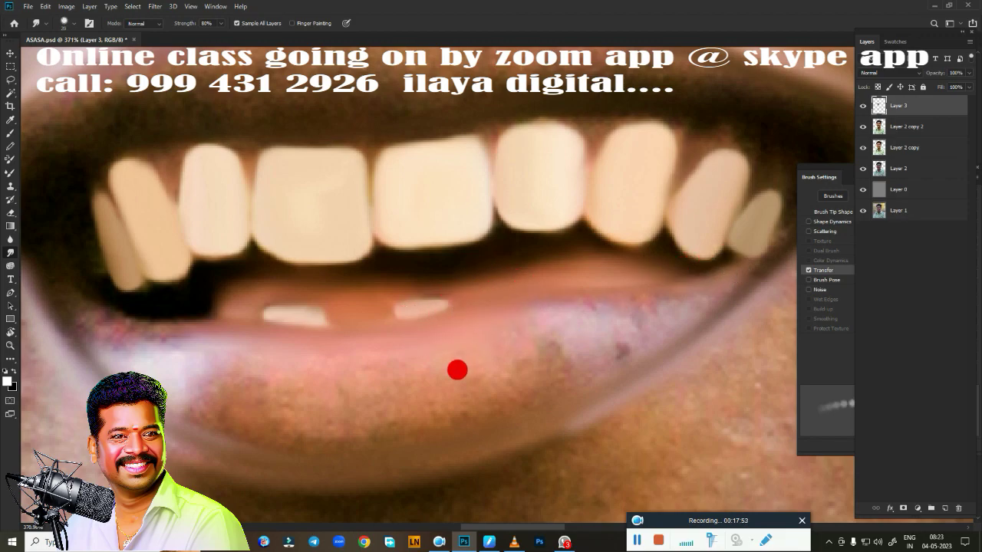
pyautogui.moveTo(689, 152)
pyautogui.mouseDown()
pyautogui.moveTo(749, 144)
pyautogui.moveTo(666, 106)
pyautogui.moveTo(680, 114)
pyautogui.moveTo(531, 112)
pyautogui.moveTo(159, 141)
pyautogui.mouseUp()
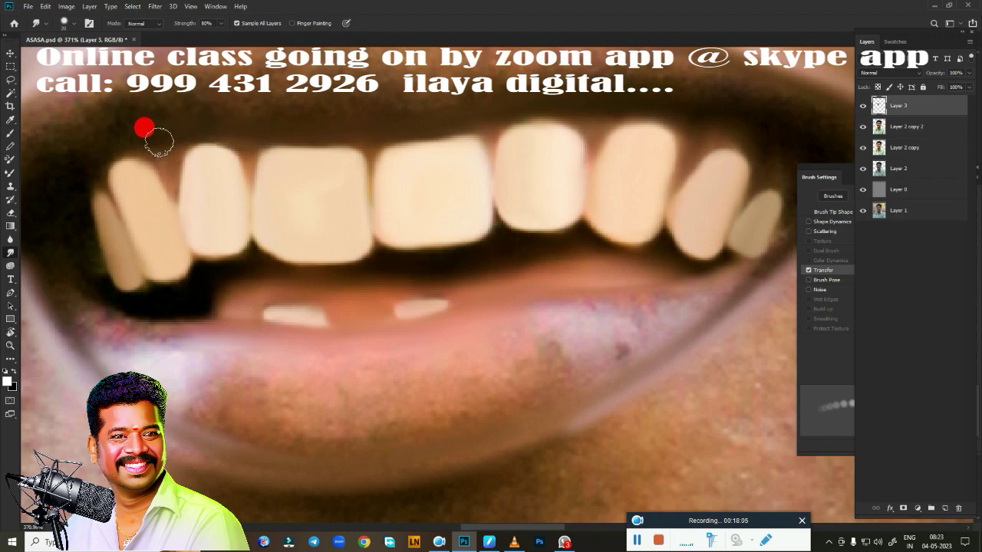
pyautogui.click(464, 369)
pyautogui.moveTo(565, 315); pyautogui.dragTo(401, 338)
pyautogui.moveTo(614, 176); pyautogui.dragTo(620, 201)
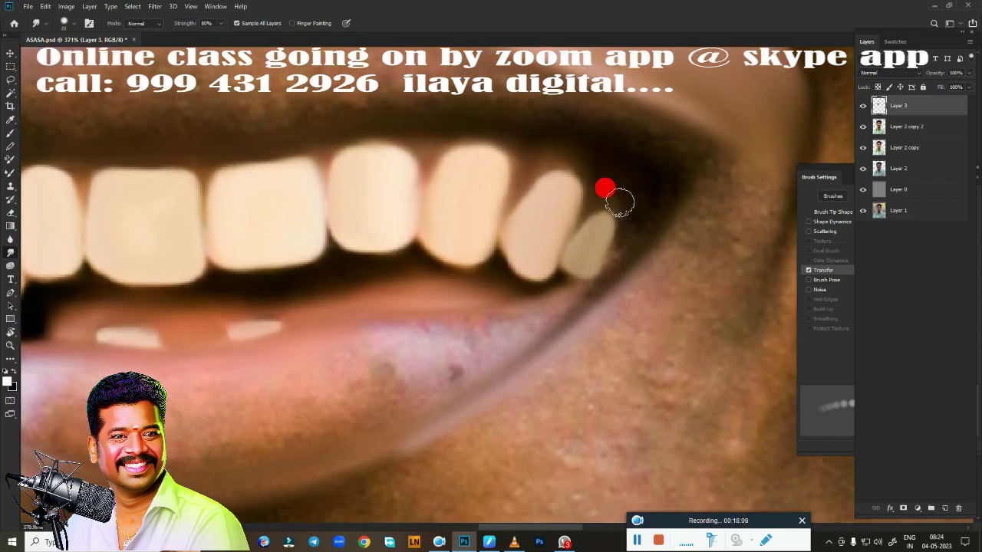
# - Smear the lower lip's white highlight rightward and soften the dark mouth corner and lip surface
pyautogui.scroll(-5, 515, 330)
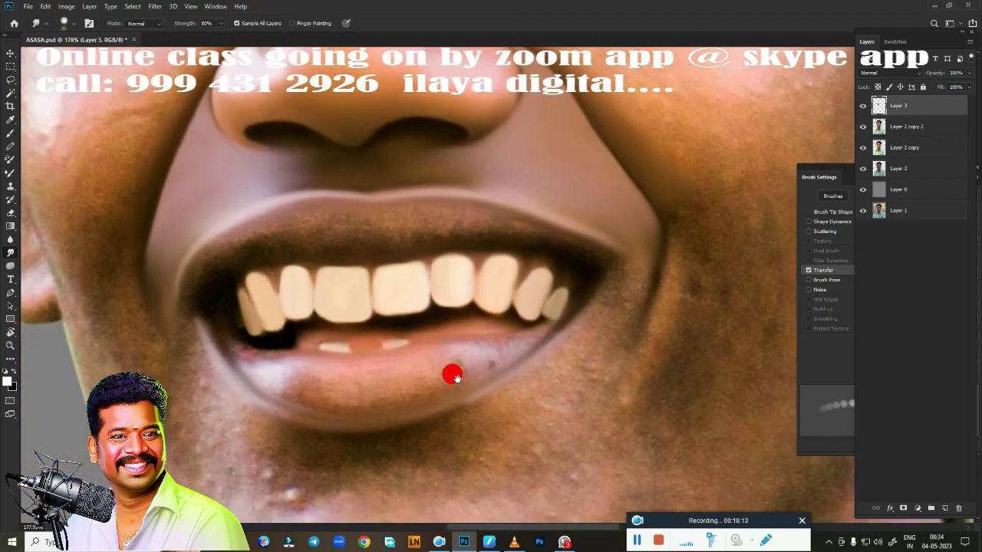
pyautogui.scroll(3, 519, 344)
pyautogui.scroll(2, 518, 345)
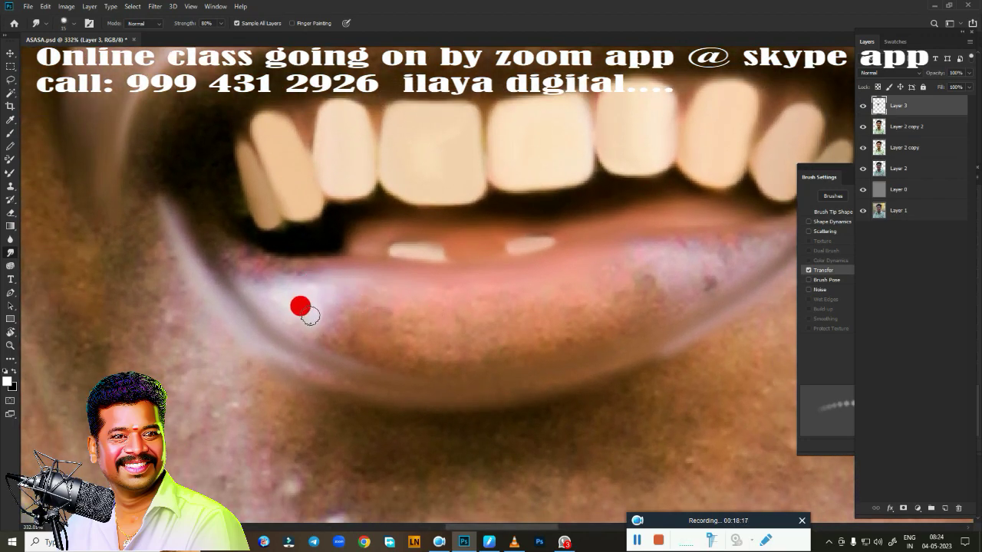
pyautogui.moveTo(338, 292)
pyautogui.mouseDown()
pyautogui.moveTo(394, 315)
pyautogui.moveTo(377, 313)
pyautogui.moveTo(415, 314)
pyautogui.moveTo(434, 333)
pyautogui.moveTo(477, 314)
pyautogui.moveTo(570, 311)
pyautogui.mouseUp()
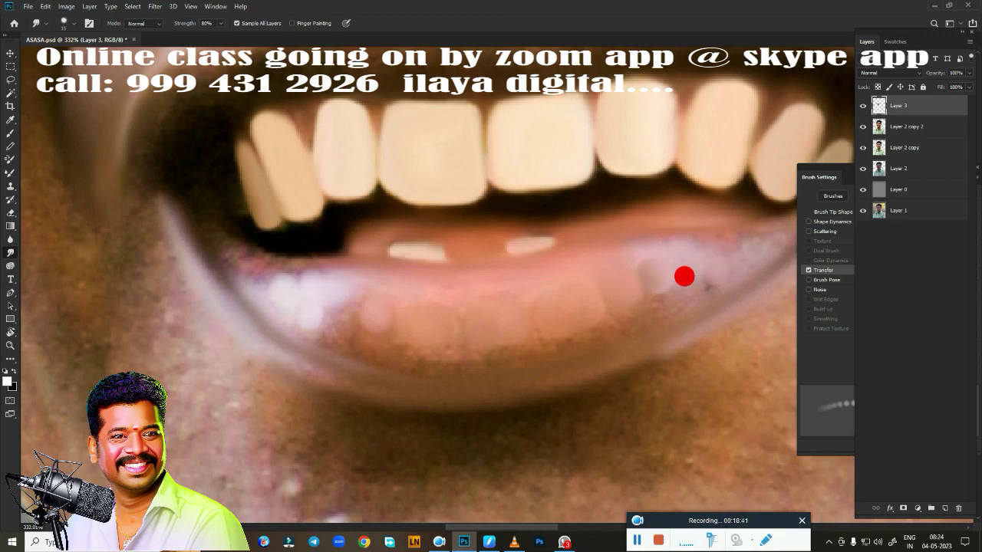
pyautogui.moveTo(195, 204)
pyautogui.mouseDown()
pyautogui.moveTo(276, 253)
pyautogui.moveTo(247, 280)
pyautogui.moveTo(237, 266)
pyautogui.mouseUp()
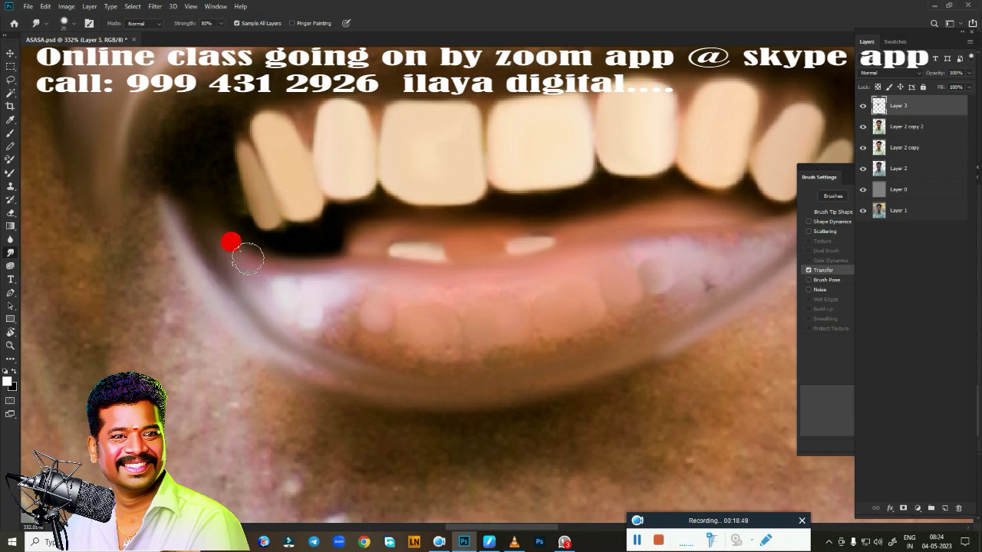
pyautogui.moveTo(360, 361)
pyautogui.mouseDown()
pyautogui.moveTo(307, 334)
pyautogui.moveTo(420, 366)
pyautogui.mouseUp()
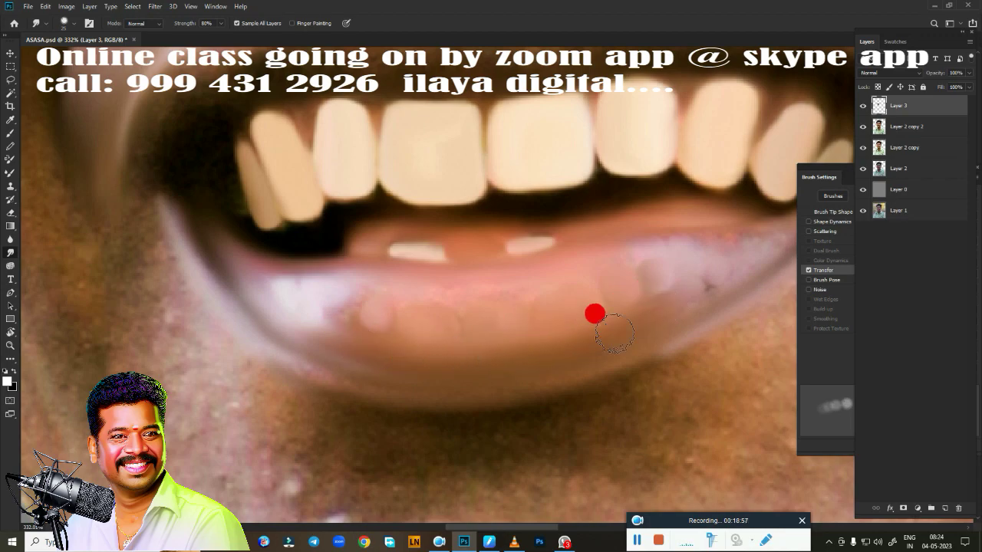
pyautogui.moveTo(387, 364); pyautogui.dragTo(357, 350)
# - Smear the remaining lower lip highlights smooth, finishing on the lip's left side
pyautogui.moveTo(508, 354); pyautogui.dragTo(331, 281)
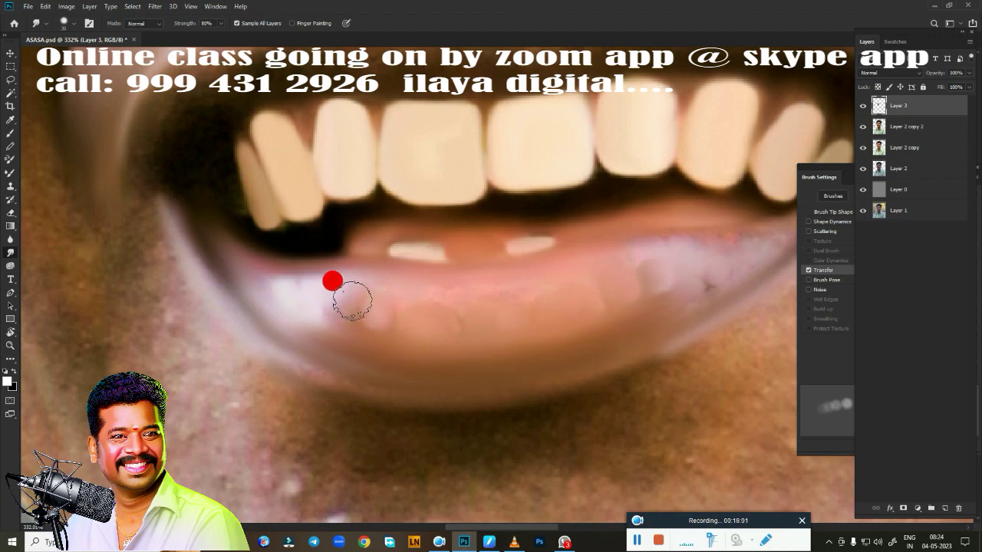
pyautogui.hscroll(3, 307, 307)
pyautogui.moveTo(425, 301)
pyautogui.mouseDown()
pyautogui.moveTo(580, 208)
pyautogui.moveTo(240, 270)
pyautogui.mouseUp()
pyautogui.hscroll(-3, 240, 270)
pyautogui.moveTo(452, 269)
pyautogui.mouseDown()
pyautogui.moveTo(431, 258)
pyautogui.moveTo(374, 287)
pyautogui.moveTo(358, 368)
pyautogui.mouseUp()
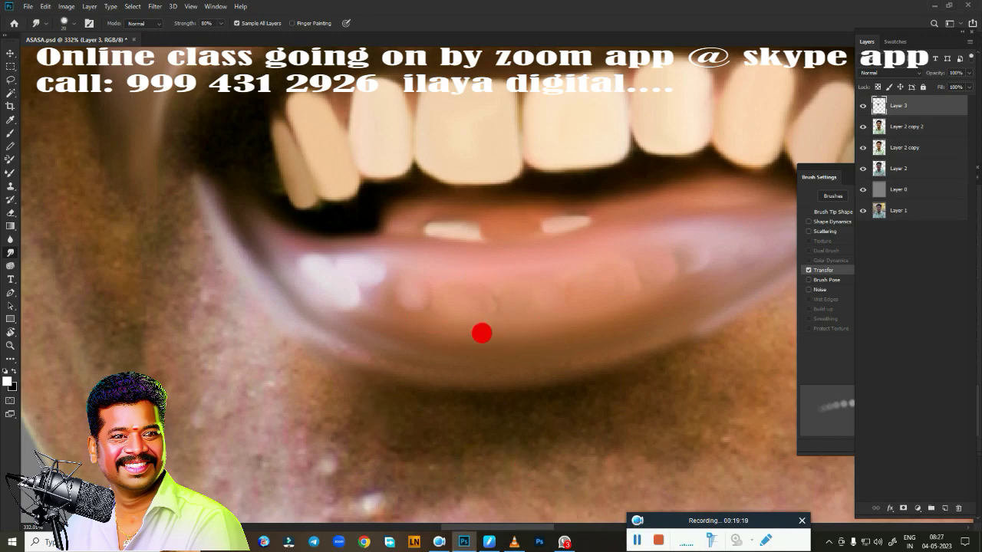
pyautogui.scroll(-3, 482, 333)
# - Smudge across the upper lip with the Smudge tool at 80% strength
pyautogui.scroll(1, 568, 328)
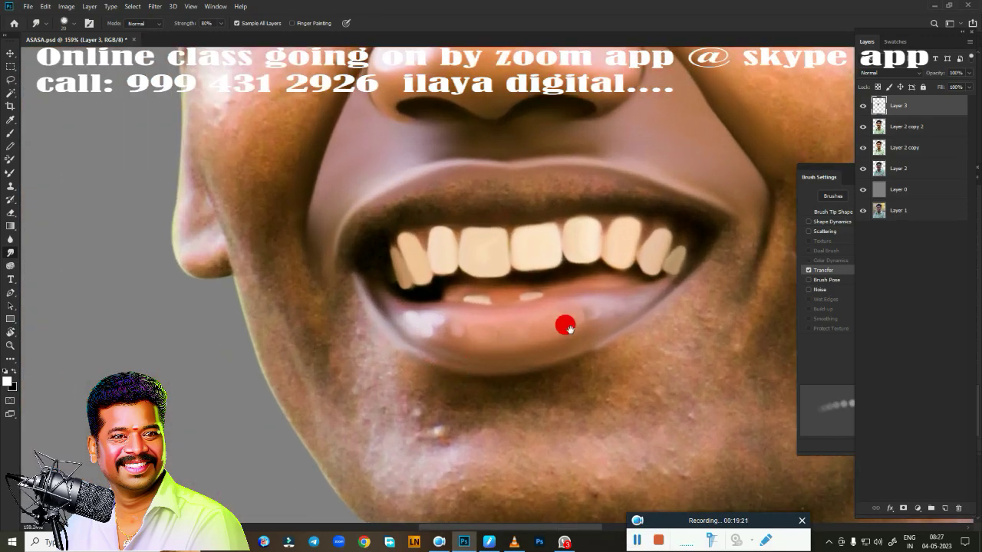
pyautogui.scroll(-1, 379, 407)
pyautogui.scroll(3, 331, 397)
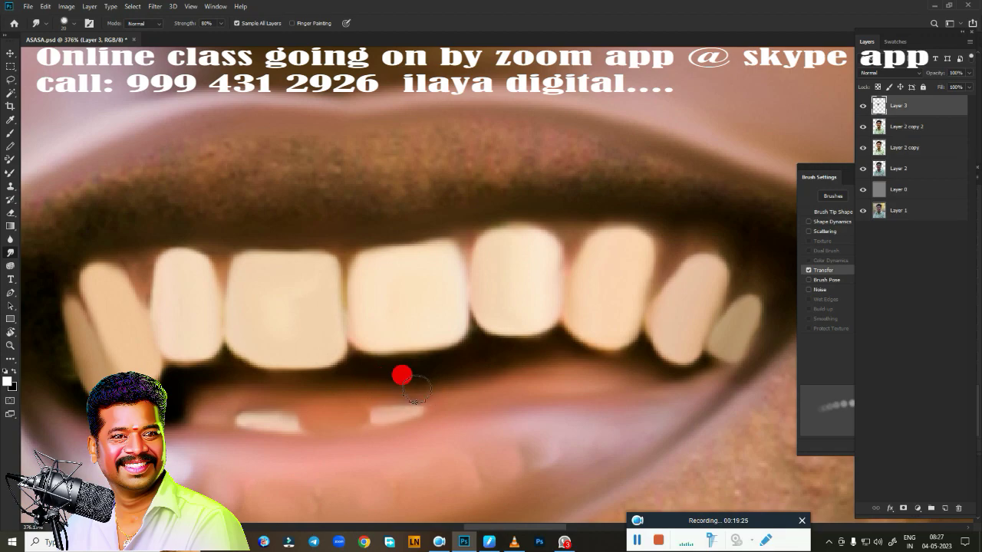
pyautogui.scroll(-2, 382, 312)
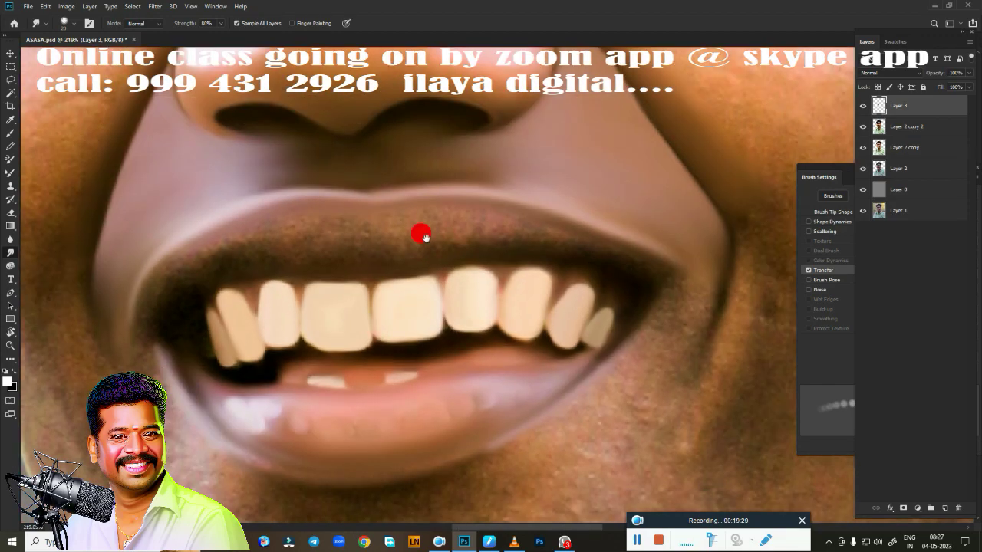
pyautogui.scroll(3, 421, 233)
pyautogui.moveTo(479, 213); pyautogui.dragTo(564, 201)
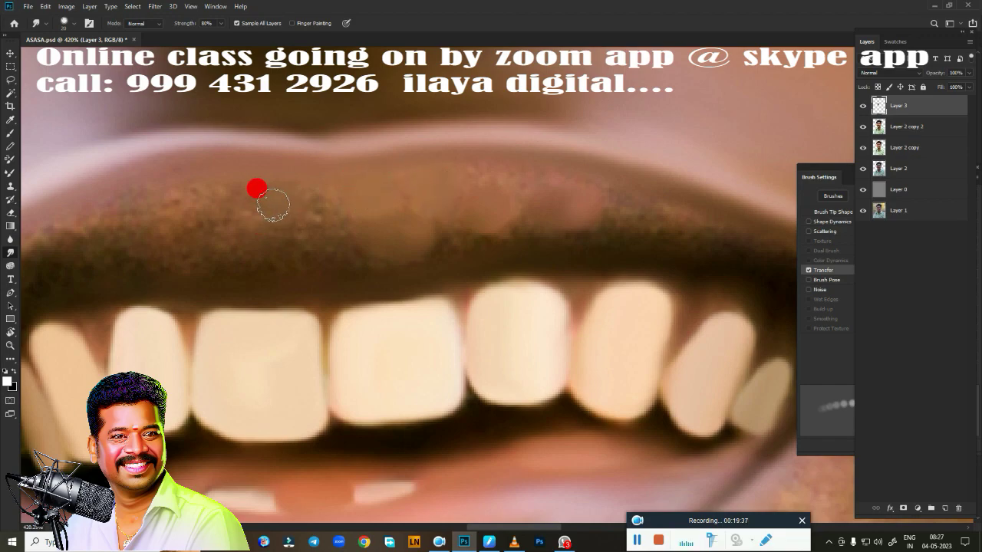
pyautogui.moveTo(237, 237); pyautogui.dragTo(520, 263)
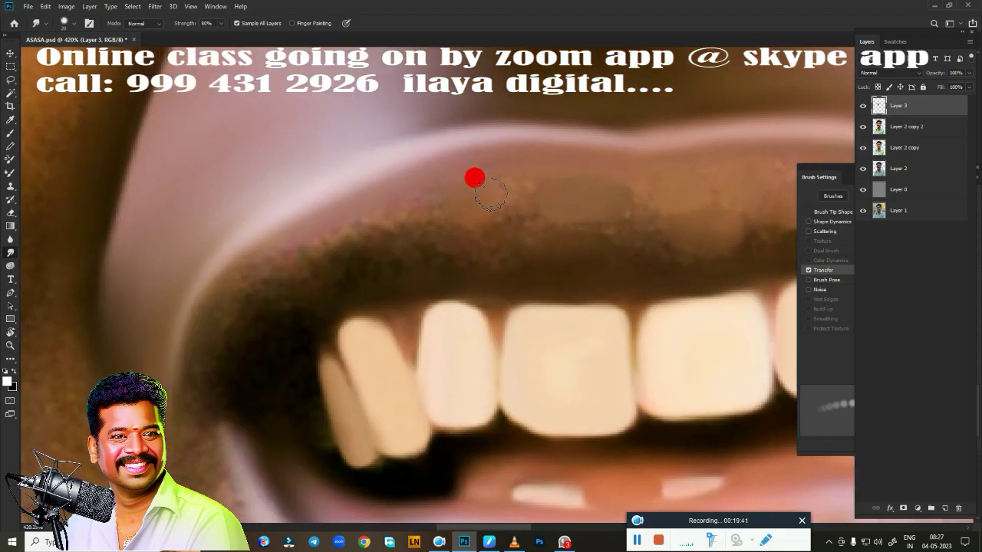
pyautogui.scroll(-3, 329, 350)
pyautogui.scroll(2, 465, 342)
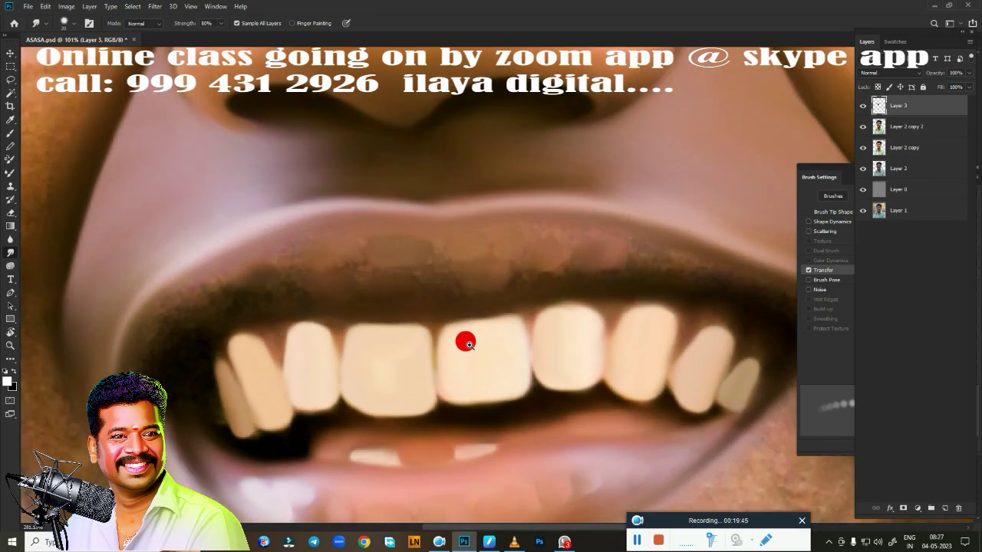
pyautogui.scroll(1, 224, 294)
pyautogui.moveTo(343, 317); pyautogui.dragTo(415, 313)
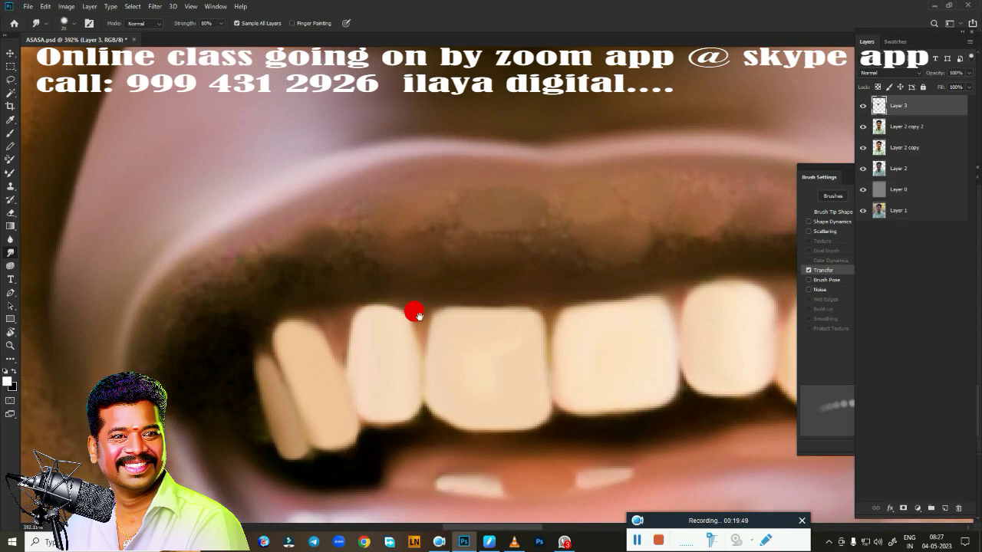
# - Smooth the upper lip edge, the lower-left mouth corner and the gum line above the teeth
pyautogui.moveTo(240, 264)
pyautogui.mouseDown()
pyautogui.moveTo(535, 186)
pyautogui.moveTo(505, 229)
pyautogui.moveTo(346, 220)
pyautogui.moveTo(292, 268)
pyautogui.moveTo(486, 197)
pyautogui.moveTo(527, 212)
pyautogui.moveTo(517, 264)
pyautogui.moveTo(486, 187)
pyautogui.moveTo(230, 291)
pyautogui.moveTo(429, 241)
pyautogui.moveTo(182, 315)
pyautogui.moveTo(176, 429)
pyautogui.mouseUp()
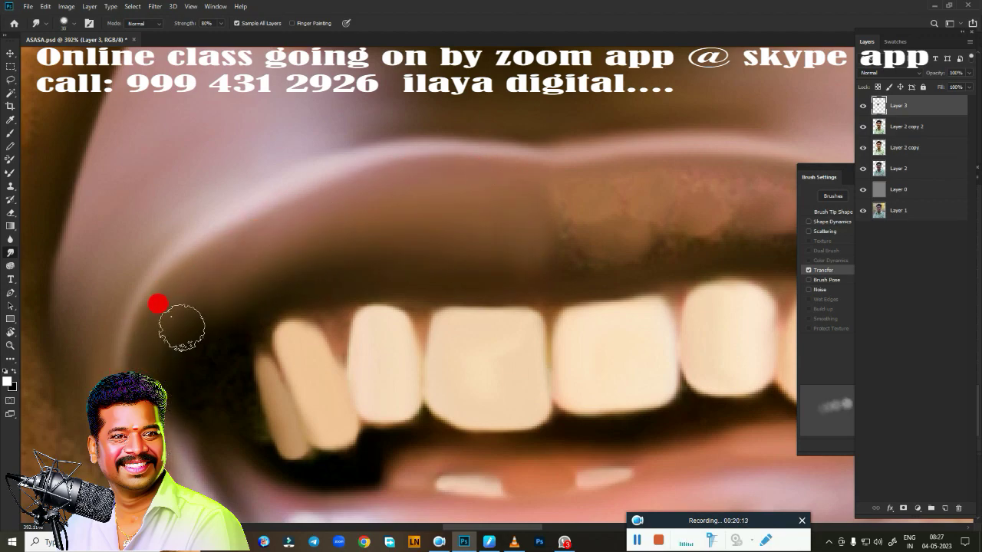
pyautogui.moveTo(181, 327)
pyautogui.mouseDown()
pyautogui.moveTo(202, 300)
pyautogui.moveTo(215, 389)
pyautogui.moveTo(246, 426)
pyautogui.mouseUp()
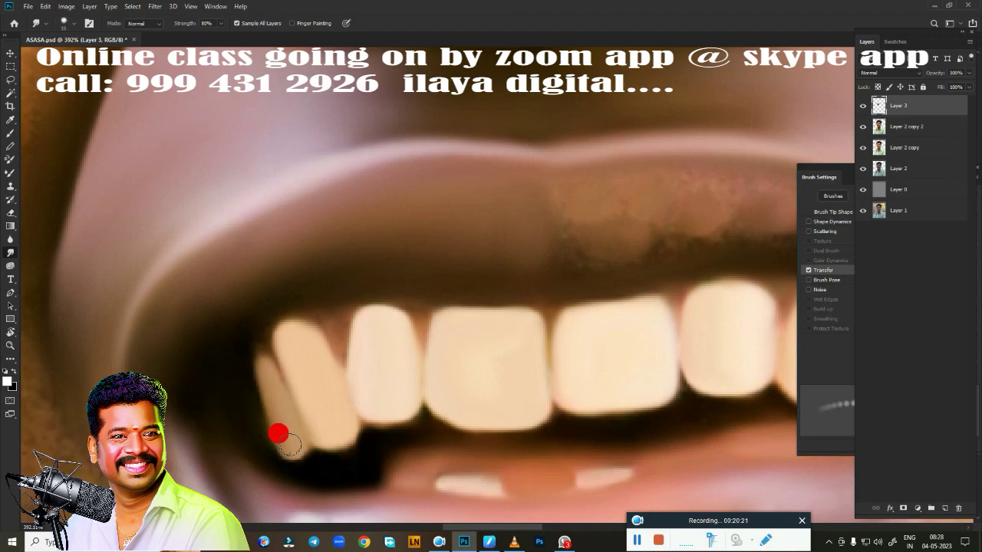
pyautogui.moveTo(301, 288)
pyautogui.mouseDown()
pyautogui.moveTo(332, 299)
pyautogui.moveTo(376, 292)
pyautogui.moveTo(333, 327)
pyautogui.mouseUp()
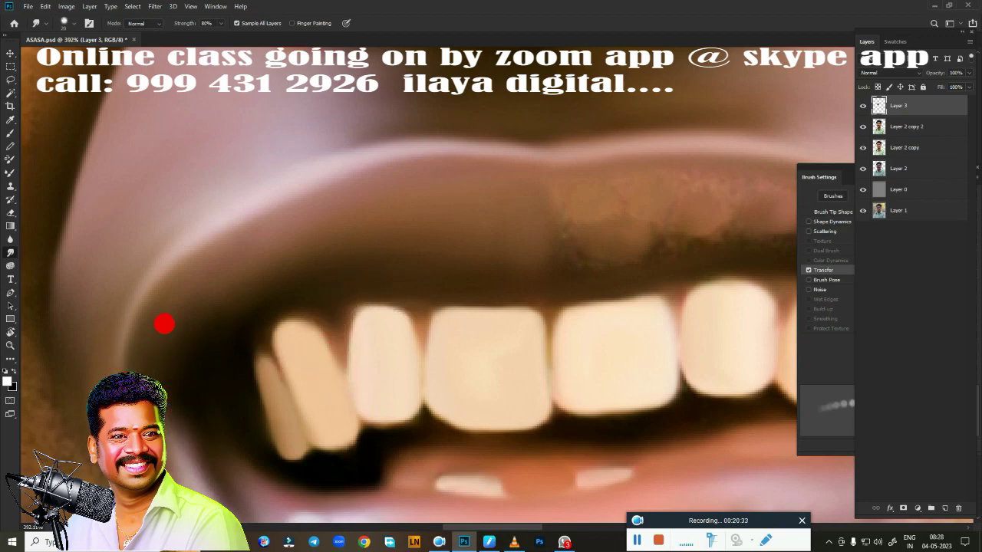
pyautogui.moveTo(234, 268)
pyautogui.mouseDown()
pyautogui.moveTo(172, 287)
pyautogui.moveTo(271, 248)
pyautogui.moveTo(304, 247)
pyautogui.mouseUp()
pyautogui.moveTo(353, 385)
pyautogui.mouseDown()
pyautogui.moveTo(285, 362)
pyautogui.moveTo(274, 263)
pyautogui.moveTo(276, 281)
pyautogui.moveTo(412, 274)
pyautogui.moveTo(296, 252)
pyautogui.moveTo(432, 215)
pyautogui.moveTo(433, 240)
pyautogui.moveTo(412, 258)
pyautogui.moveTo(594, 257)
pyautogui.moveTo(546, 270)
pyautogui.mouseUp()
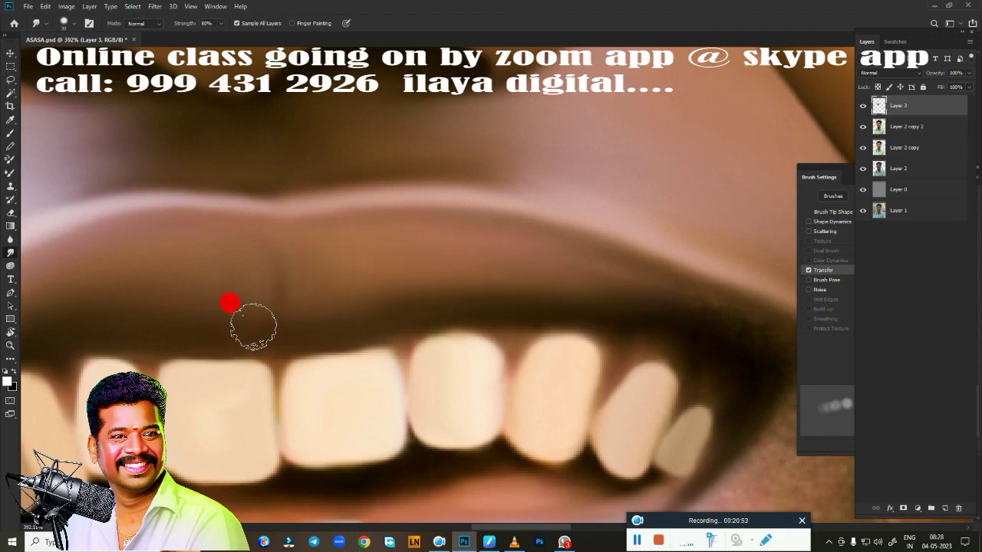
pyautogui.moveTo(230, 304)
pyautogui.mouseDown()
pyautogui.moveTo(388, 281)
pyautogui.moveTo(314, 254)
pyautogui.moveTo(515, 339)
pyautogui.moveTo(403, 274)
pyautogui.moveTo(514, 357)
pyautogui.moveTo(468, 329)
pyautogui.moveTo(693, 391)
pyautogui.mouseUp()
pyautogui.moveTo(368, 311)
pyautogui.mouseDown()
pyautogui.moveTo(450, 289)
pyautogui.moveTo(192, 300)
pyautogui.mouseUp()
# - Blend the lower lip's left edge and bright highlight with a Very Wet, Light Mix Mixer Brush stroke
pyautogui.scroll(-5, 495, 259)
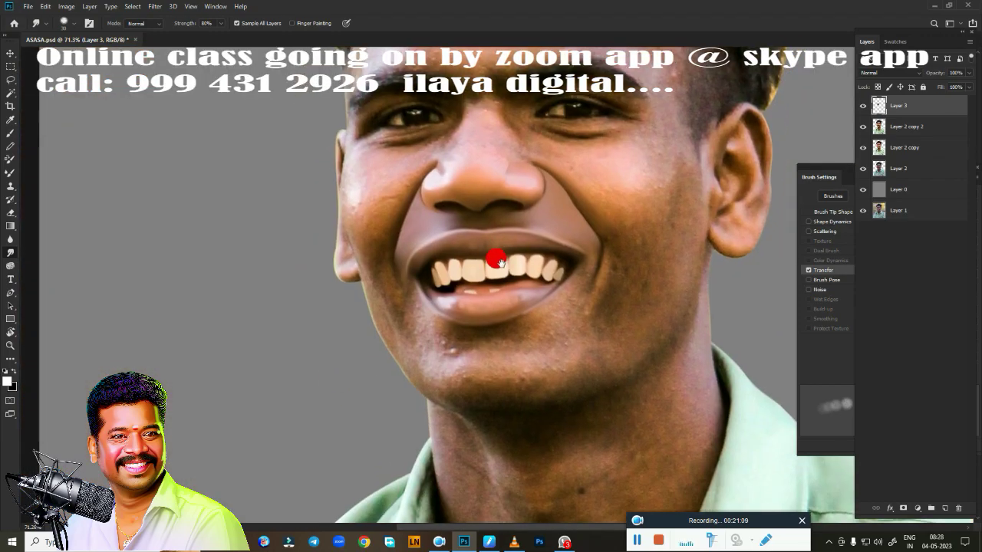
pyautogui.scroll(2, 513, 326)
pyautogui.scroll(1, 506, 393)
pyautogui.scroll(-3, 506, 383)
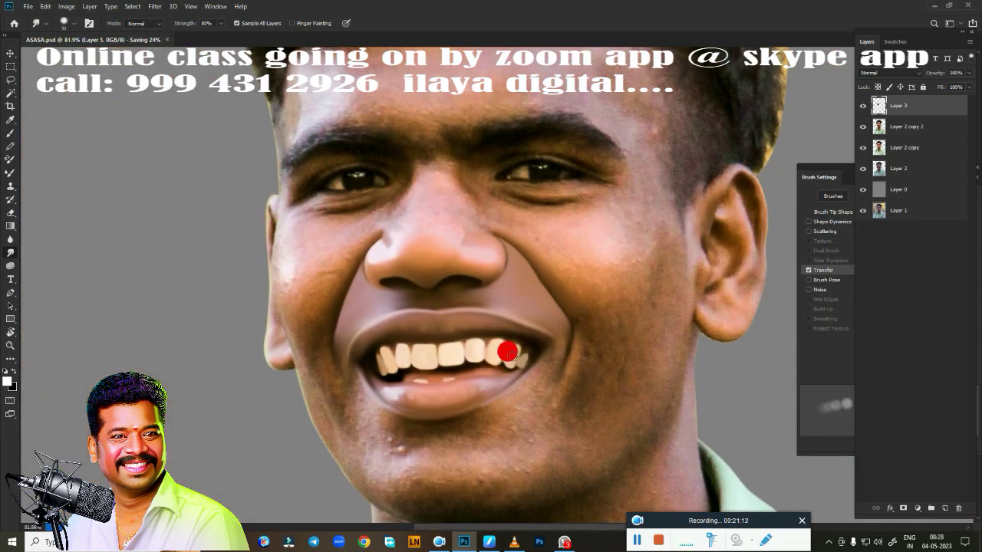
pyautogui.scroll(3, 509, 346)
pyautogui.moveTo(513, 307); pyautogui.dragTo(534, 254)
pyautogui.scroll(-3, 526, 276)
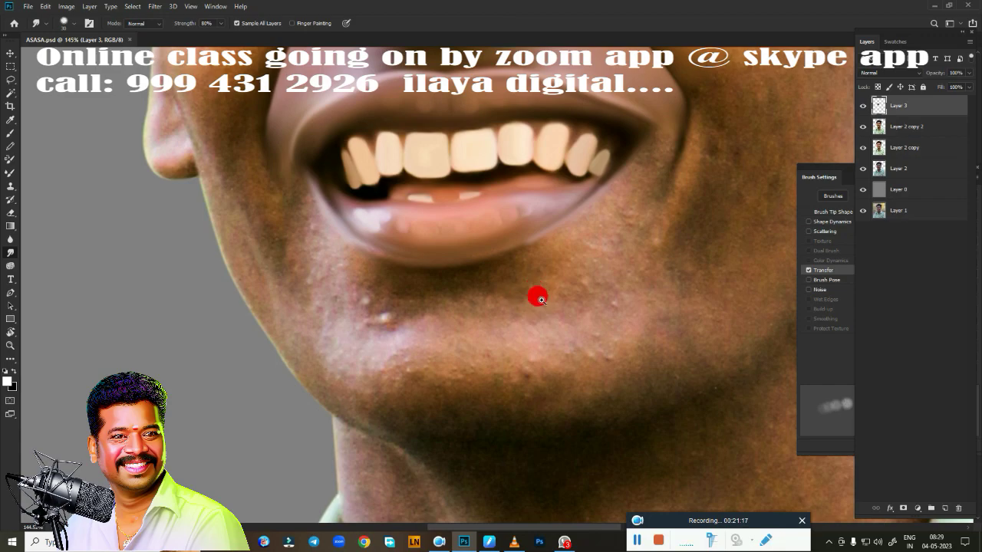
pyautogui.scroll(2, 453, 339)
pyautogui.scroll(1, 404, 338)
pyautogui.scroll(1, 406, 353)
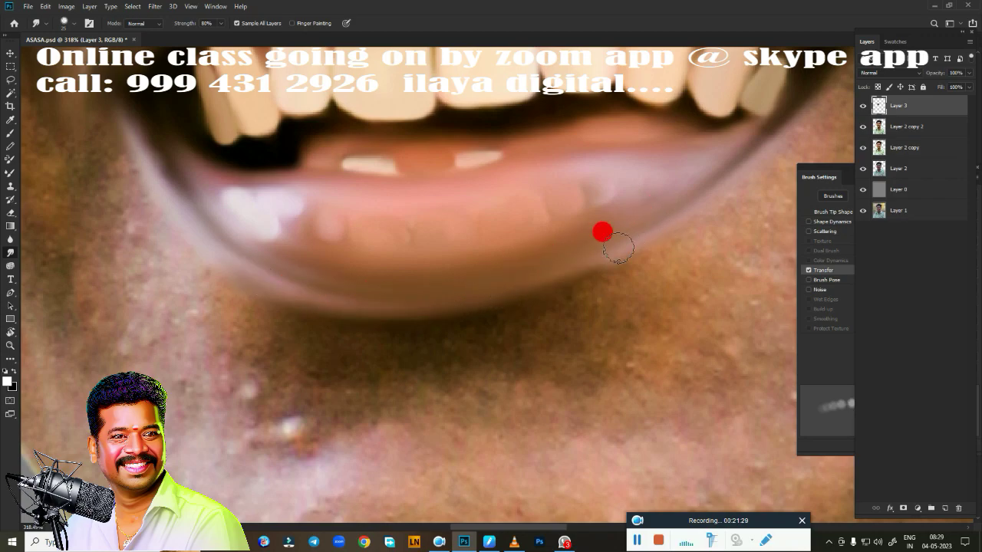
pyautogui.press('b')
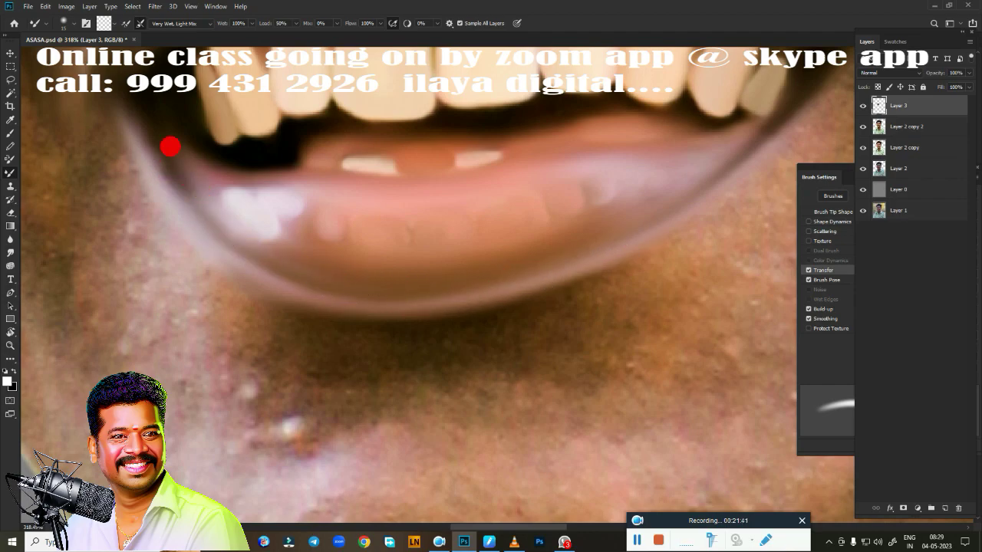
pyautogui.moveTo(170, 145); pyautogui.dragTo(248, 267)
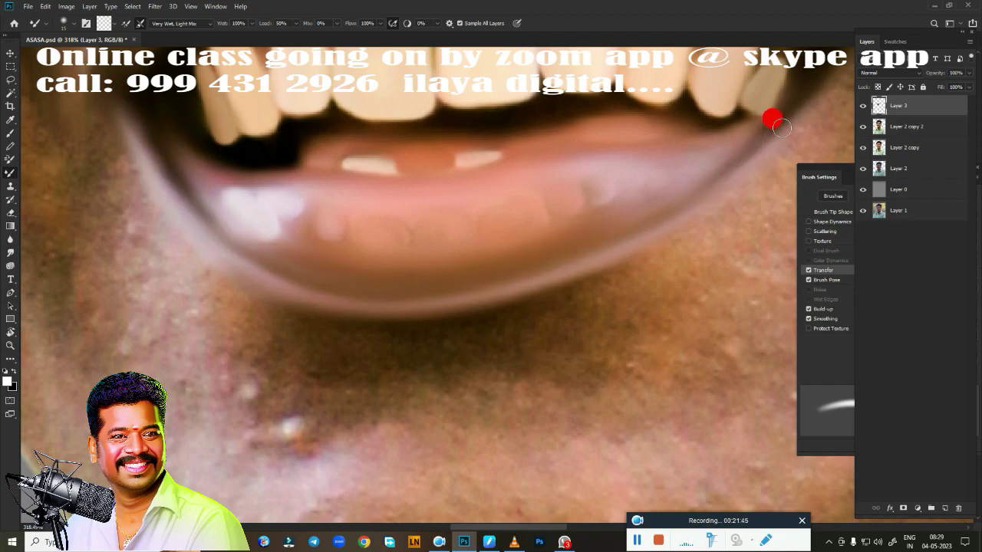
pyautogui.scroll(-5, 493, 298)
pyautogui.scroll(1, 405, 355)
# - Smudge the cheek beside the left mouth corner smooth
pyautogui.press('r')
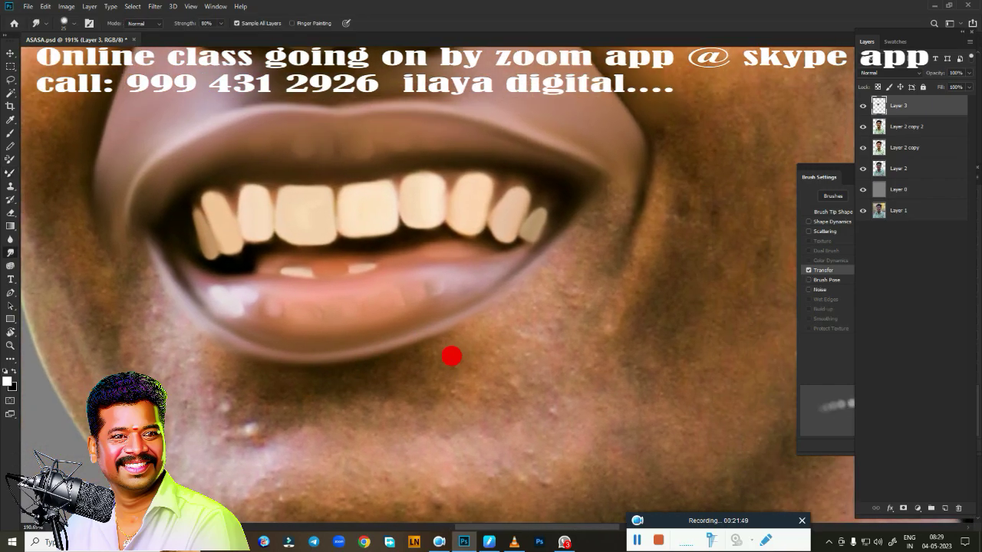
pyautogui.scroll(4, 451, 355)
pyautogui.scroll(-3, 468, 338)
pyautogui.scroll(-2, 468, 384)
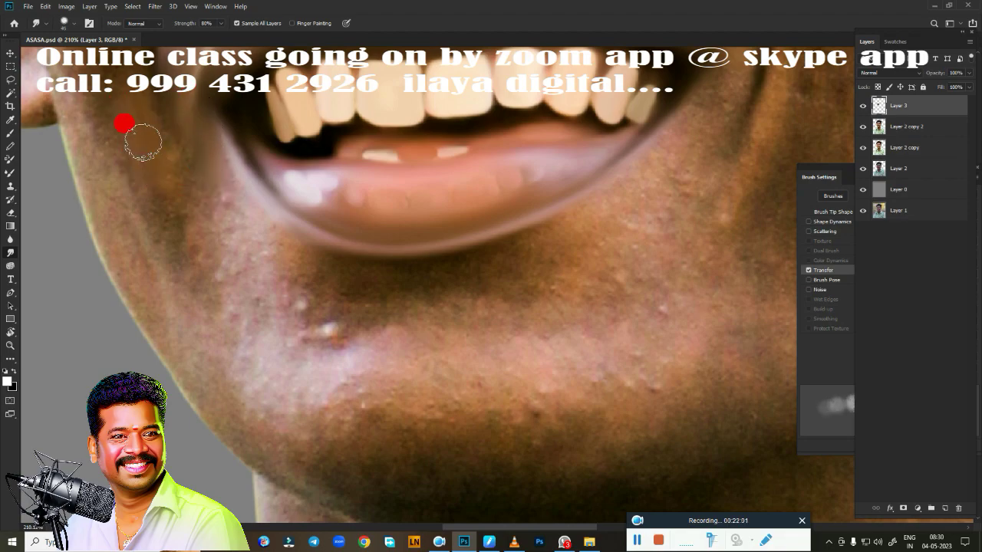
pyautogui.moveTo(179, 135); pyautogui.dragTo(159, 165)
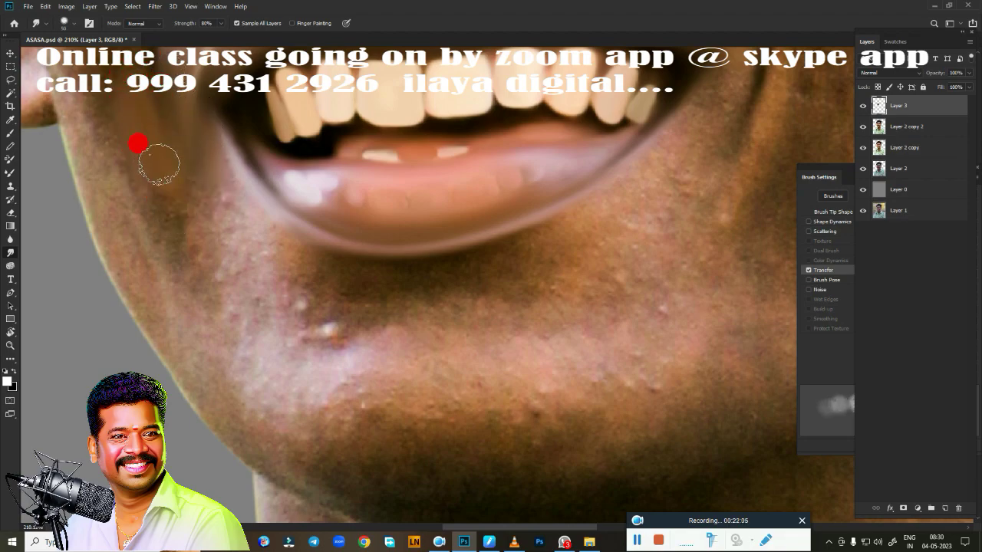
pyautogui.moveTo(162, 207)
pyautogui.mouseDown()
pyautogui.moveTo(214, 292)
pyautogui.moveTo(168, 141)
pyautogui.moveTo(216, 158)
pyautogui.mouseUp()
# - Smudge the jaw skin and the bright spot beneath the lower lip smooth
pyautogui.moveTo(237, 228)
pyautogui.mouseDown()
pyautogui.moveTo(225, 226)
pyautogui.moveTo(213, 248)
pyautogui.moveTo(222, 310)
pyautogui.moveTo(214, 233)
pyautogui.moveTo(270, 361)
pyautogui.moveTo(243, 358)
pyautogui.moveTo(265, 366)
pyautogui.moveTo(351, 333)
pyautogui.moveTo(273, 272)
pyautogui.moveTo(263, 244)
pyautogui.moveTo(423, 252)
pyautogui.moveTo(590, 186)
pyautogui.moveTo(445, 242)
pyautogui.moveTo(563, 217)
pyautogui.moveTo(497, 258)
pyautogui.moveTo(560, 264)
pyautogui.moveTo(571, 192)
pyautogui.moveTo(520, 265)
pyautogui.moveTo(686, 123)
pyautogui.moveTo(662, 110)
pyautogui.moveTo(636, 135)
pyautogui.moveTo(631, 167)
pyautogui.moveTo(574, 206)
pyautogui.moveTo(685, 99)
pyautogui.moveTo(587, 231)
pyautogui.moveTo(659, 117)
pyautogui.mouseUp()
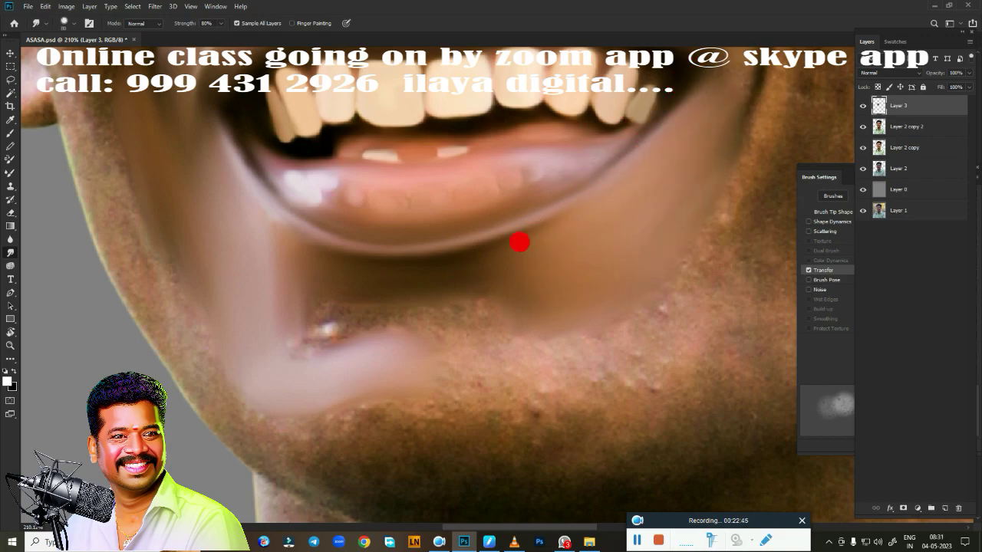
pyautogui.moveTo(519, 243)
pyautogui.mouseDown()
pyautogui.moveTo(283, 270)
pyautogui.moveTo(278, 304)
pyautogui.moveTo(391, 292)
pyautogui.moveTo(596, 291)
pyautogui.moveTo(585, 309)
pyautogui.moveTo(375, 297)
pyautogui.moveTo(449, 307)
pyautogui.moveTo(248, 248)
pyautogui.moveTo(252, 291)
pyautogui.moveTo(231, 252)
pyautogui.moveTo(274, 325)
pyautogui.moveTo(350, 378)
pyautogui.moveTo(425, 358)
pyautogui.mouseUp()
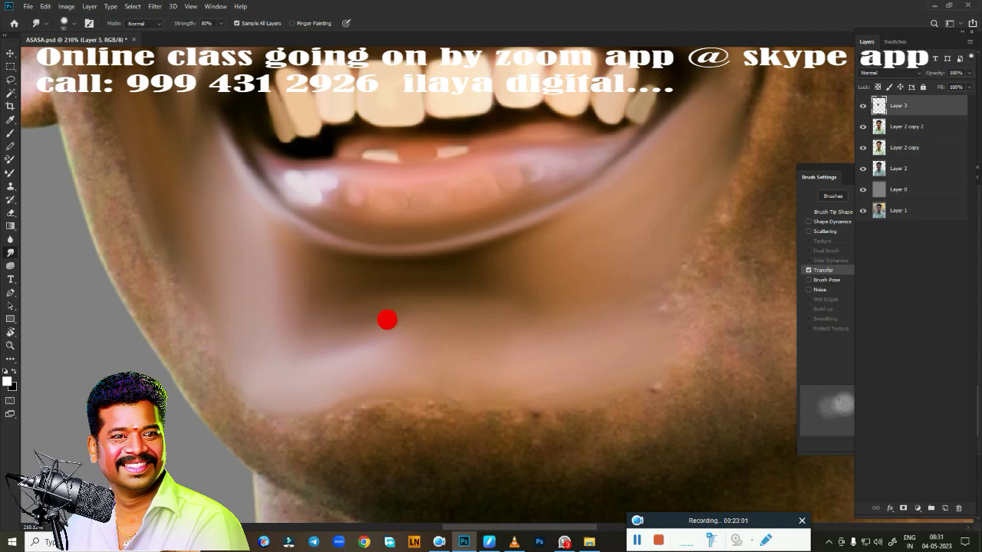
pyautogui.moveTo(497, 259); pyautogui.dragTo(551, 221)
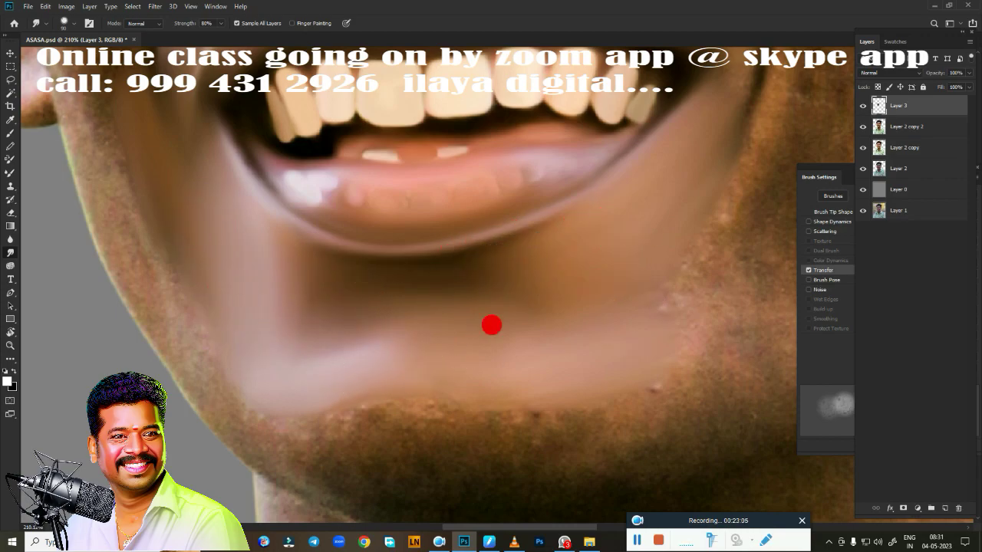
pyautogui.scroll(-5, 491, 325)
pyautogui.scroll(1, 507, 320)
pyautogui.scroll(2, 450, 408)
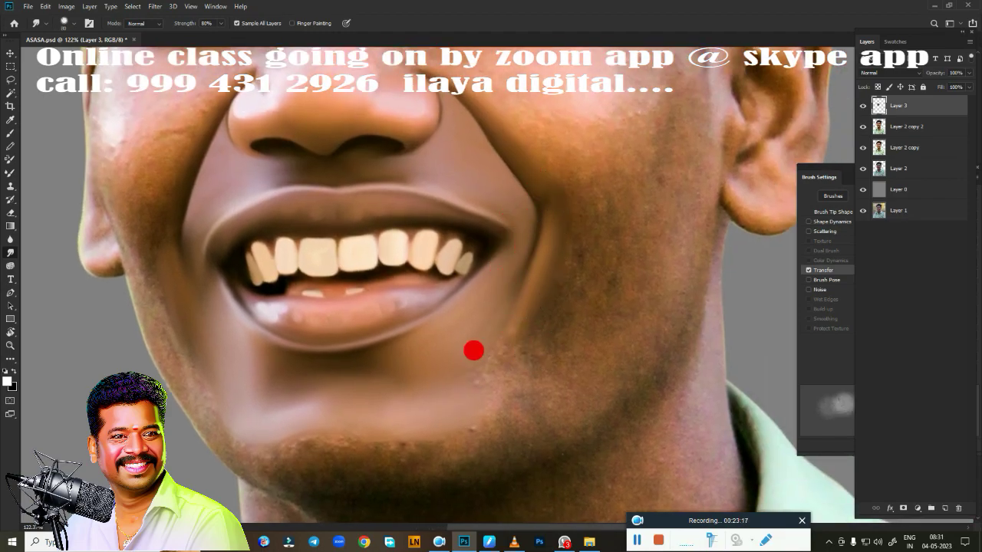
# - Smudge the skin below the lip, the cheek right of the mouth, and the chin
pyautogui.moveTo(474, 351)
pyautogui.mouseDown()
pyautogui.moveTo(485, 314)
pyautogui.moveTo(462, 319)
pyautogui.mouseUp()
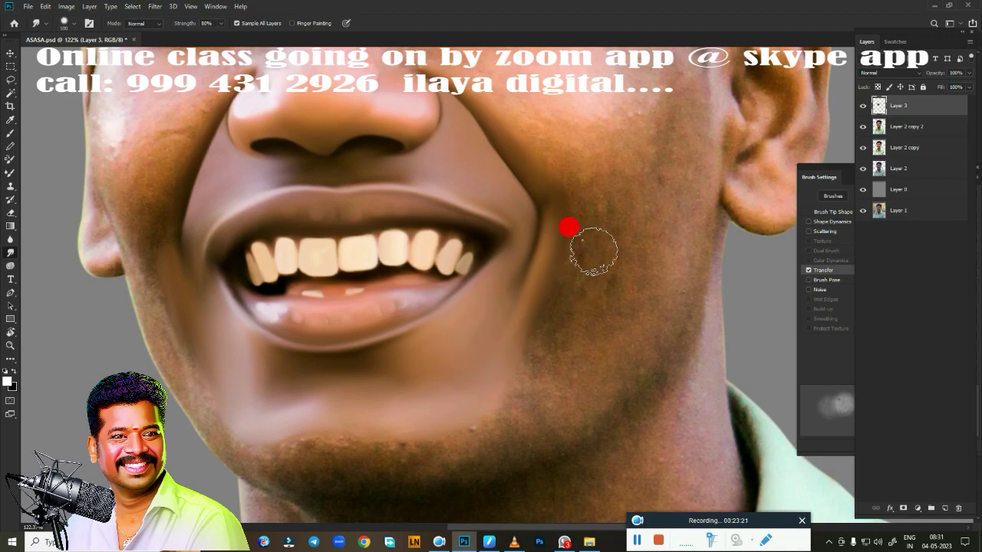
pyautogui.moveTo(593, 250)
pyautogui.mouseDown()
pyautogui.moveTo(565, 311)
pyautogui.moveTo(594, 318)
pyautogui.mouseUp()
pyautogui.moveTo(572, 231)
pyautogui.mouseDown()
pyautogui.moveTo(517, 340)
pyautogui.moveTo(532, 283)
pyautogui.moveTo(649, 226)
pyautogui.moveTo(613, 271)
pyautogui.mouseUp()
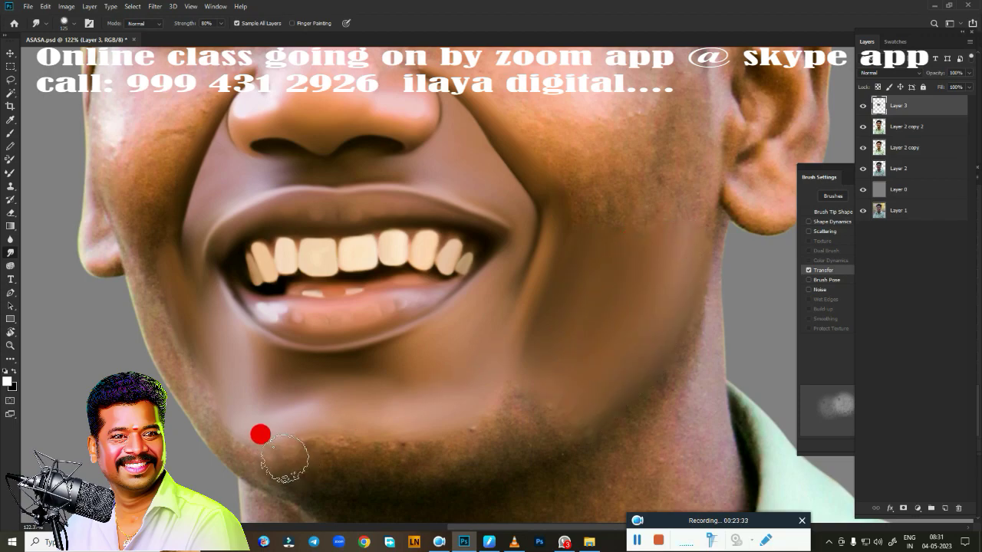
pyautogui.moveTo(261, 432)
pyautogui.mouseDown()
pyautogui.moveTo(285, 410)
pyautogui.moveTo(361, 408)
pyautogui.moveTo(318, 432)
pyautogui.moveTo(506, 375)
pyautogui.moveTo(469, 397)
pyautogui.moveTo(545, 357)
pyautogui.moveTo(392, 435)
pyautogui.moveTo(465, 422)
pyautogui.moveTo(537, 317)
pyautogui.moveTo(565, 305)
pyautogui.moveTo(542, 388)
pyautogui.moveTo(560, 361)
pyautogui.moveTo(216, 405)
pyautogui.mouseUp()
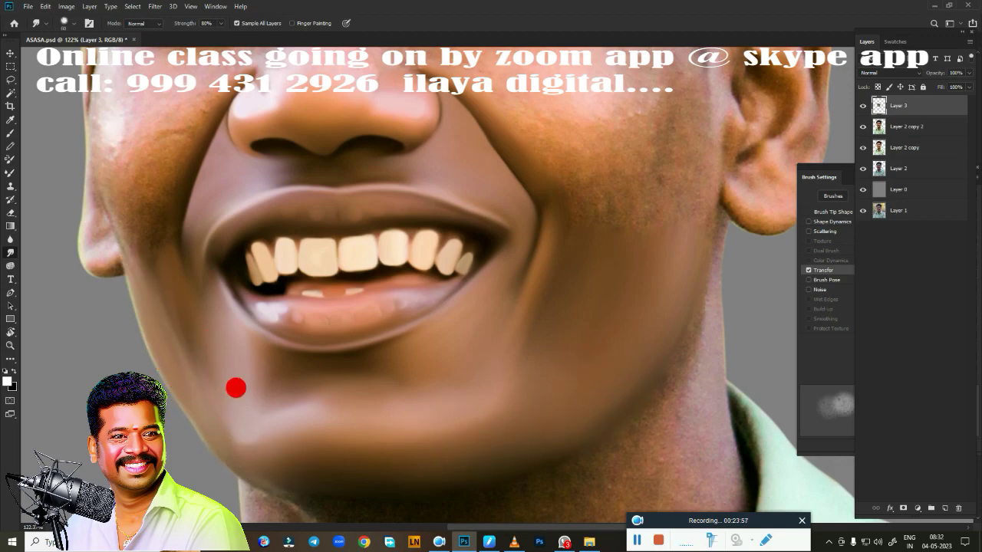
pyautogui.moveTo(419, 416)
pyautogui.mouseDown()
pyautogui.moveTo(489, 368)
pyautogui.moveTo(400, 427)
pyautogui.mouseUp()
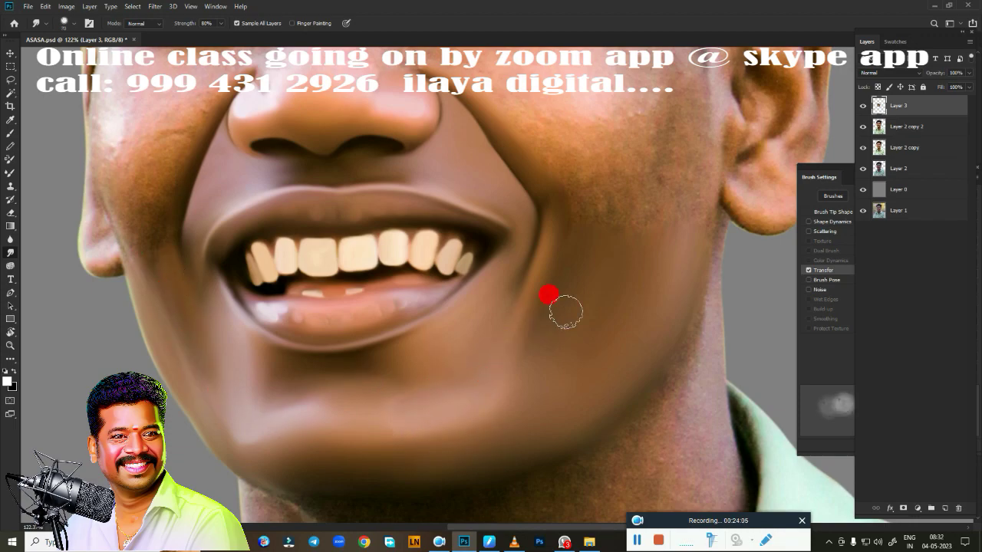
# - Smudge the left edge and length of the nose bridge smooth
pyautogui.scroll(-2, 529, 330)
pyautogui.scroll(-2, 489, 326)
pyautogui.scroll(3, 489, 303)
pyautogui.scroll(3, 468, 314)
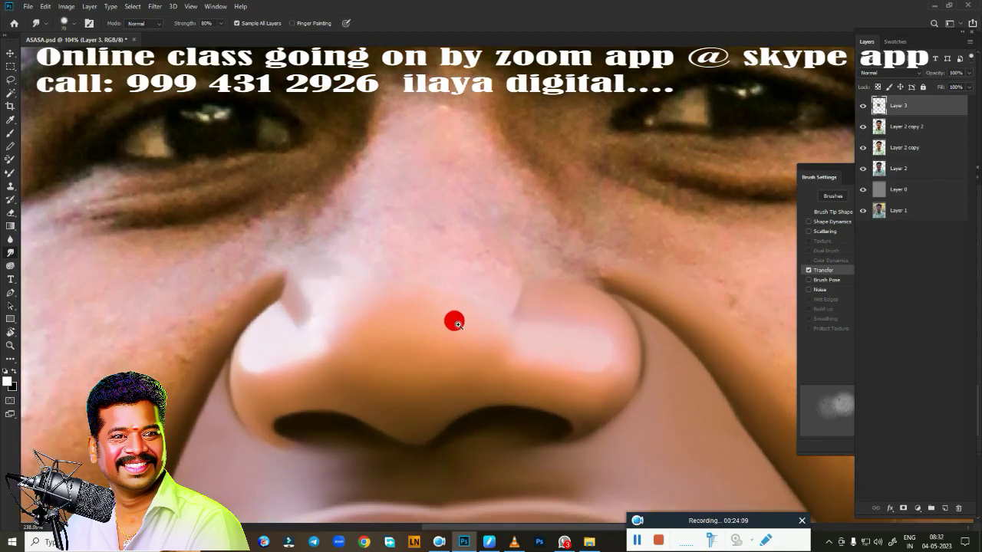
pyautogui.scroll(2, 455, 331)
pyautogui.scroll(2, 464, 338)
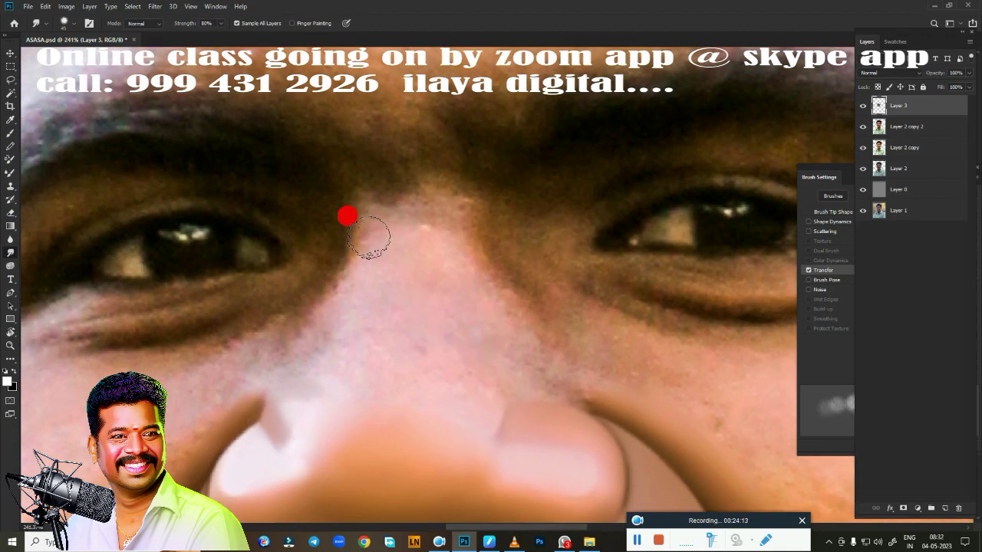
pyautogui.moveTo(368, 238)
pyautogui.mouseDown()
pyautogui.moveTo(377, 245)
pyautogui.moveTo(326, 332)
pyautogui.mouseUp()
pyautogui.moveTo(430, 188)
pyautogui.mouseDown()
pyautogui.moveTo(462, 215)
pyautogui.moveTo(476, 250)
pyautogui.moveTo(379, 215)
pyautogui.moveTo(368, 182)
pyautogui.moveTo(422, 181)
pyautogui.moveTo(355, 285)
pyautogui.moveTo(363, 253)
pyautogui.moveTo(410, 298)
pyautogui.moveTo(447, 276)
pyautogui.moveTo(454, 292)
pyautogui.moveTo(394, 261)
pyautogui.moveTo(283, 350)
pyautogui.moveTo(313, 291)
pyautogui.moveTo(316, 403)
pyautogui.moveTo(348, 429)
pyautogui.moveTo(392, 237)
pyautogui.moveTo(371, 195)
pyautogui.moveTo(399, 188)
pyautogui.moveTo(491, 330)
pyautogui.mouseUp()
# - Smudge along the nose edge and the contour between nose and cheek
pyautogui.scroll(-5, 491, 330)
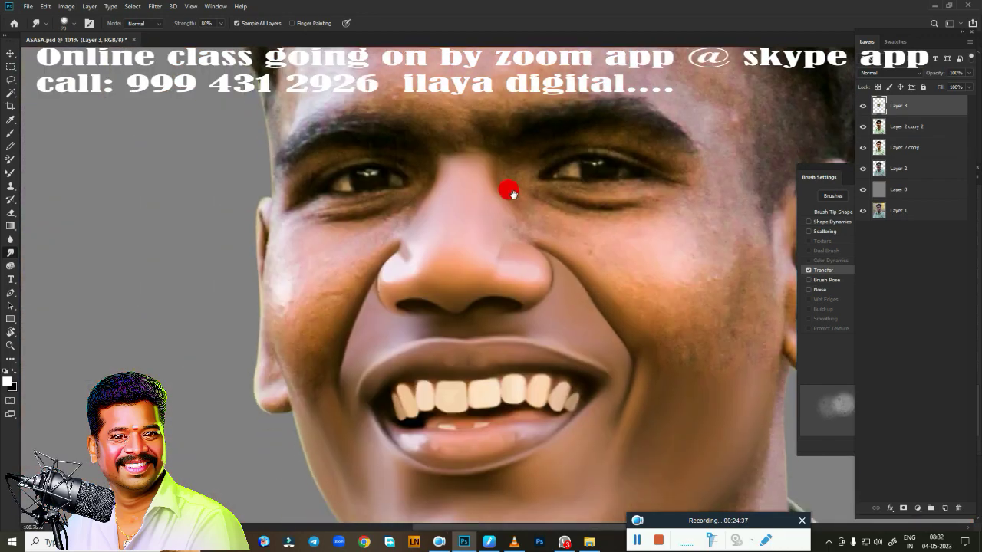
pyautogui.scroll(5, 551, 272)
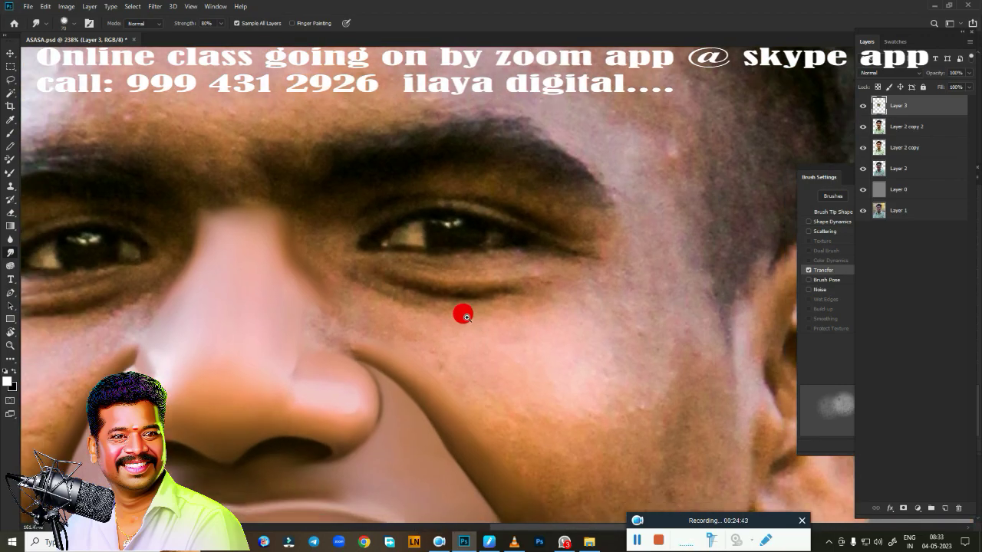
pyautogui.moveTo(463, 314)
pyautogui.mouseDown()
pyautogui.moveTo(494, 177)
pyautogui.moveTo(489, 321)
pyautogui.mouseUp()
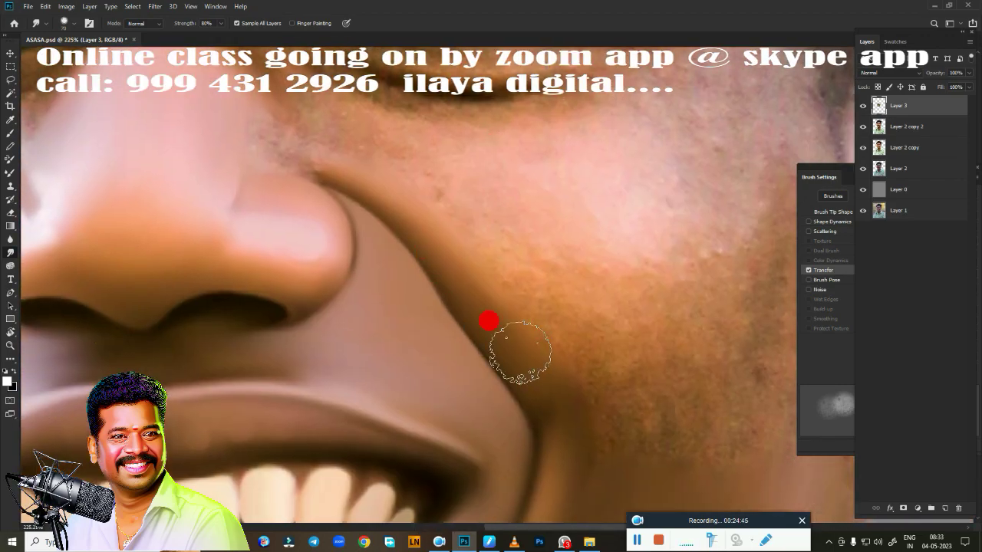
pyautogui.moveTo(444, 292); pyautogui.dragTo(402, 228)
pyautogui.moveTo(488, 355)
pyautogui.mouseDown()
pyautogui.moveTo(533, 454)
pyautogui.moveTo(564, 468)
pyautogui.moveTo(471, 240)
pyautogui.moveTo(537, 307)
pyautogui.moveTo(483, 256)
pyautogui.moveTo(511, 296)
pyautogui.moveTo(509, 256)
pyautogui.moveTo(491, 235)
pyautogui.moveTo(544, 326)
pyautogui.moveTo(452, 276)
pyautogui.moveTo(537, 339)
pyautogui.mouseUp()
# - Move the view up to the eyes and switch to the Mixer Brush
pyautogui.scroll(-3, 537, 340)
pyautogui.moveTo(625, 314)
pyautogui.mouseDown()
pyautogui.moveTo(534, 397)
pyautogui.moveTo(537, 388)
pyautogui.mouseUp()
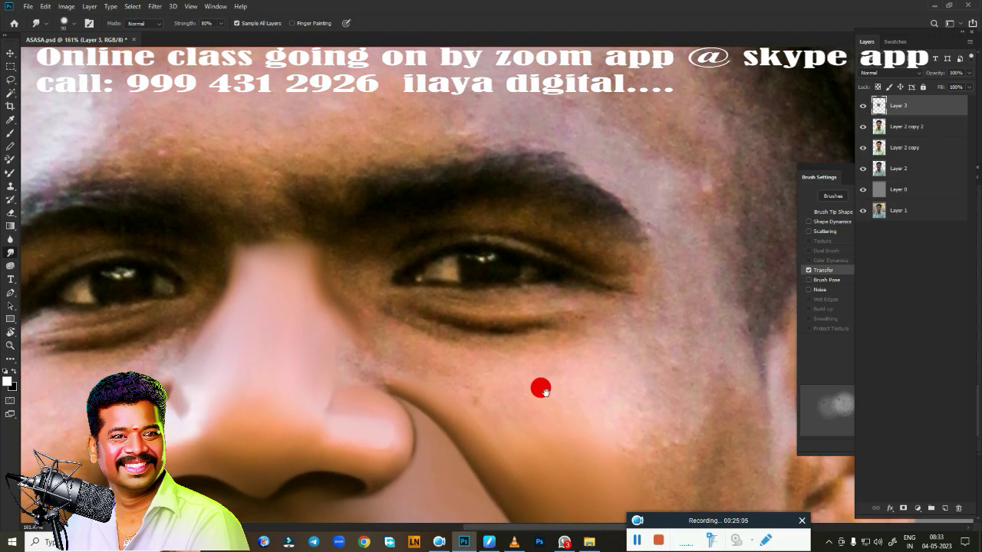
pyautogui.scroll(3, 537, 388)
pyautogui.press('b')
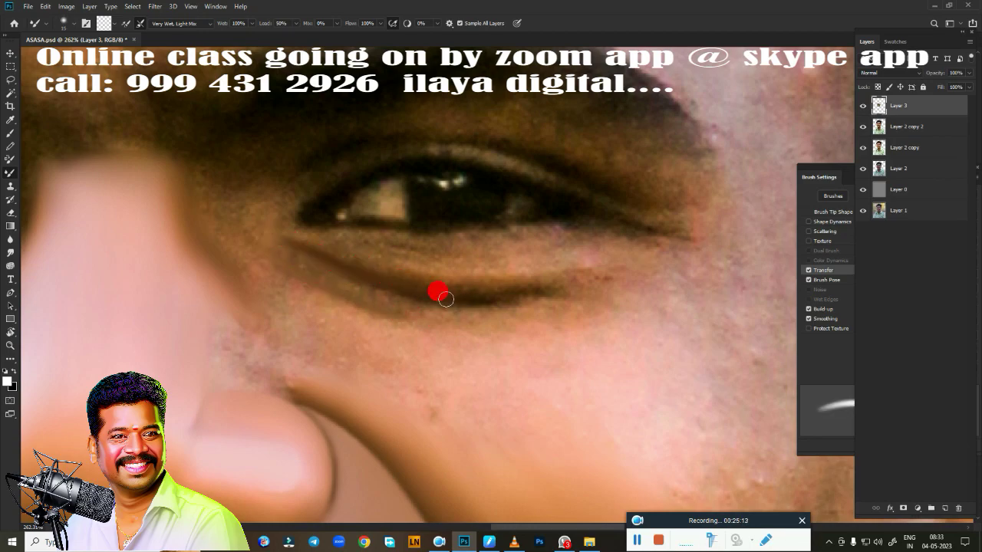
# - Blend the under-eye wrinkle with the Mixer Brush, then smudge along the lower eyelid
pyautogui.moveTo(445, 298)
pyautogui.mouseDown()
pyautogui.moveTo(611, 275)
pyautogui.moveTo(447, 250)
pyautogui.moveTo(522, 283)
pyautogui.moveTo(371, 268)
pyautogui.moveTo(610, 273)
pyautogui.mouseUp()
pyautogui.press('r')
pyautogui.moveTo(625, 229); pyautogui.dragTo(534, 261)
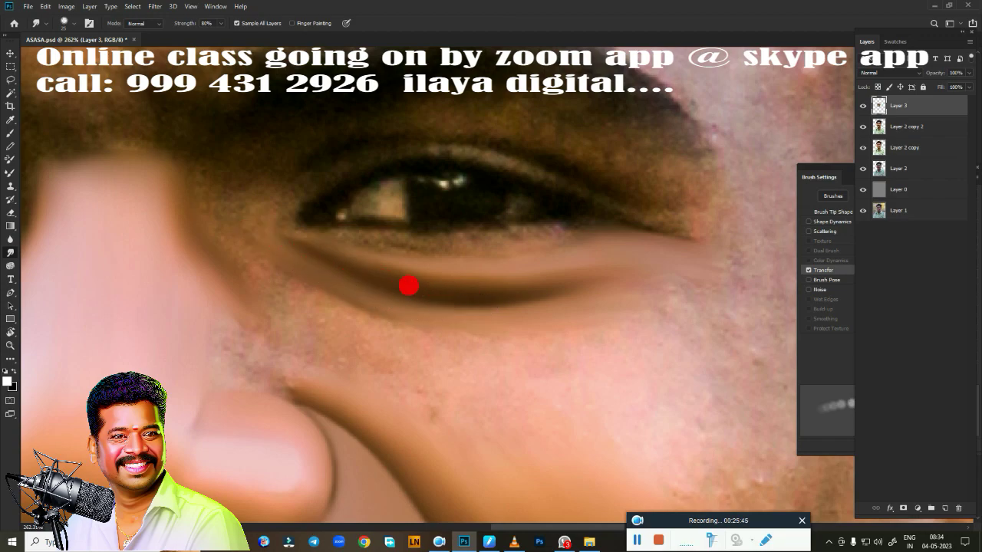
# - Smudge the under-eye crease and the cheek below the eye smooth
pyautogui.moveTo(581, 302); pyautogui.dragTo(400, 288)
pyautogui.moveTo(325, 300)
pyautogui.mouseDown()
pyautogui.moveTo(250, 258)
pyautogui.moveTo(222, 228)
pyautogui.moveTo(296, 311)
pyautogui.moveTo(272, 271)
pyautogui.moveTo(318, 292)
pyautogui.moveTo(352, 357)
pyautogui.mouseUp()
pyautogui.moveTo(296, 319)
pyautogui.mouseDown()
pyautogui.moveTo(197, 310)
pyautogui.moveTo(235, 298)
pyautogui.moveTo(286, 365)
pyautogui.moveTo(247, 369)
pyautogui.moveTo(261, 404)
pyautogui.moveTo(213, 399)
pyautogui.moveTo(253, 396)
pyautogui.moveTo(232, 349)
pyautogui.moveTo(234, 366)
pyautogui.mouseUp()
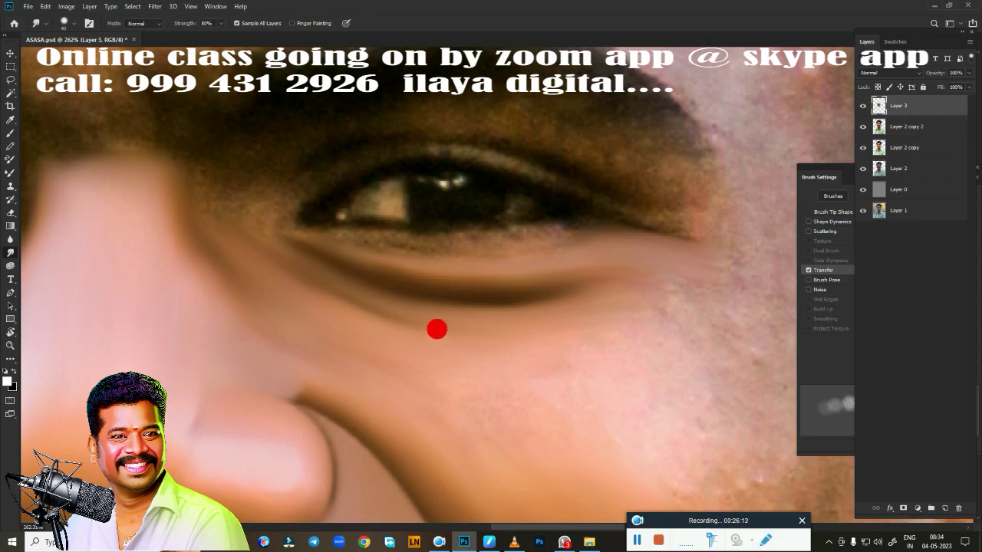
pyautogui.scroll(-5, 437, 329)
pyautogui.scroll(3, 478, 274)
pyautogui.scroll(-2, 423, 438)
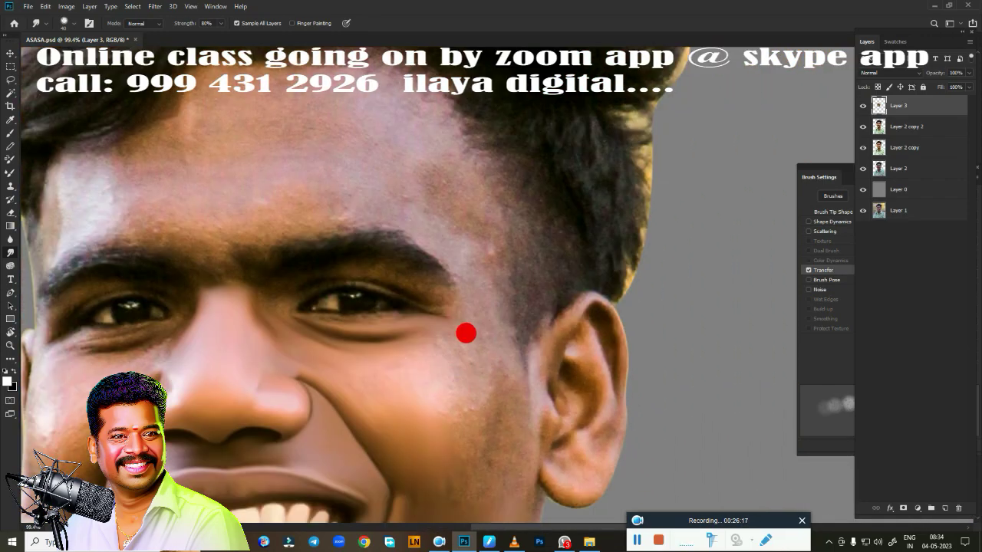
# - Smudge the cheek toward the eyebrow and near the ear at 80% strength
pyautogui.moveTo(466, 333)
pyautogui.mouseDown()
pyautogui.moveTo(461, 257)
pyautogui.moveTo(490, 328)
pyautogui.mouseUp()
pyautogui.moveTo(502, 428)
pyautogui.mouseDown()
pyautogui.moveTo(483, 395)
pyautogui.moveTo(456, 416)
pyautogui.moveTo(471, 358)
pyautogui.moveTo(447, 361)
pyautogui.moveTo(452, 376)
pyautogui.moveTo(471, 360)
pyautogui.moveTo(381, 401)
pyautogui.moveTo(421, 356)
pyautogui.moveTo(507, 348)
pyautogui.moveTo(389, 416)
pyautogui.mouseUp()
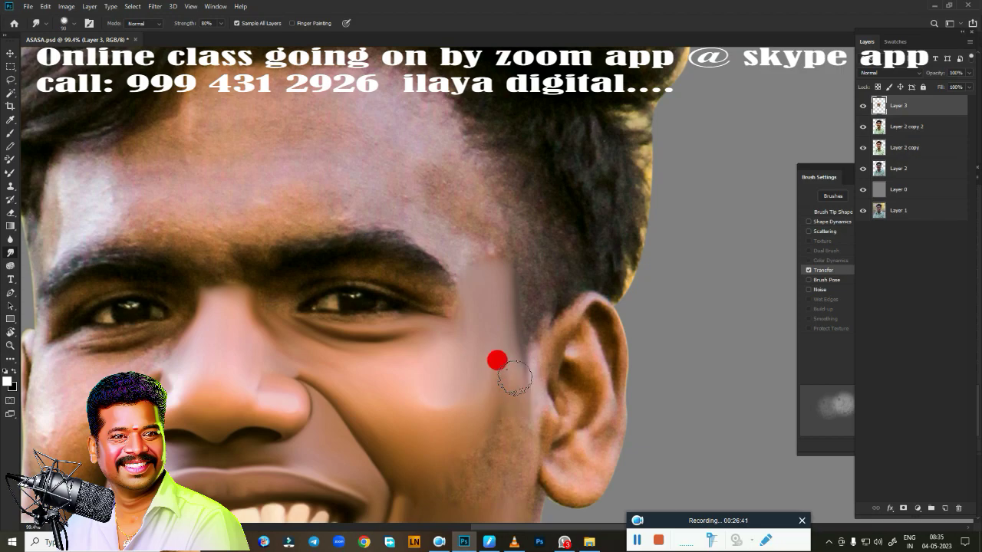
pyautogui.moveTo(513, 377); pyautogui.dragTo(513, 433)
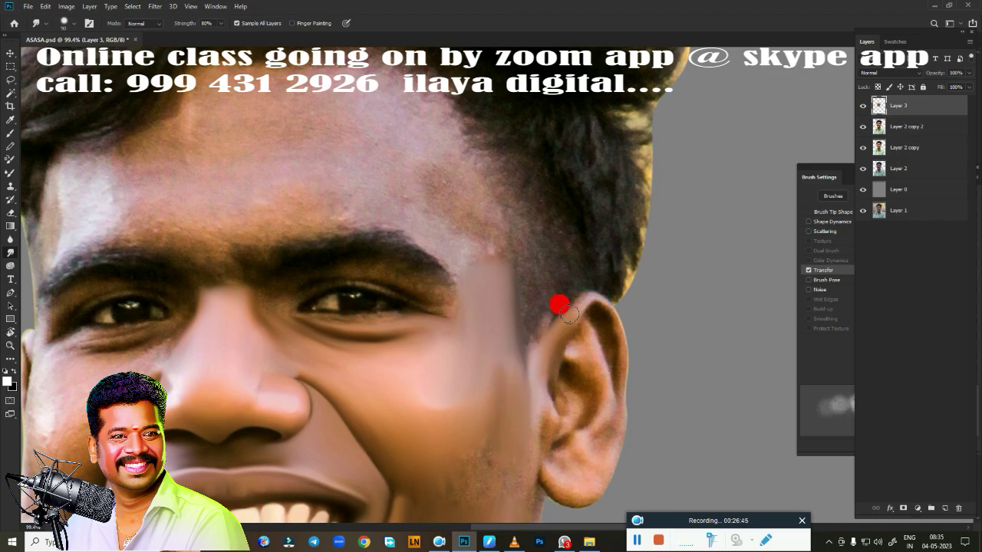
pyautogui.scroll(-1, 530, 353)
pyautogui.scroll(-3, 510, 352)
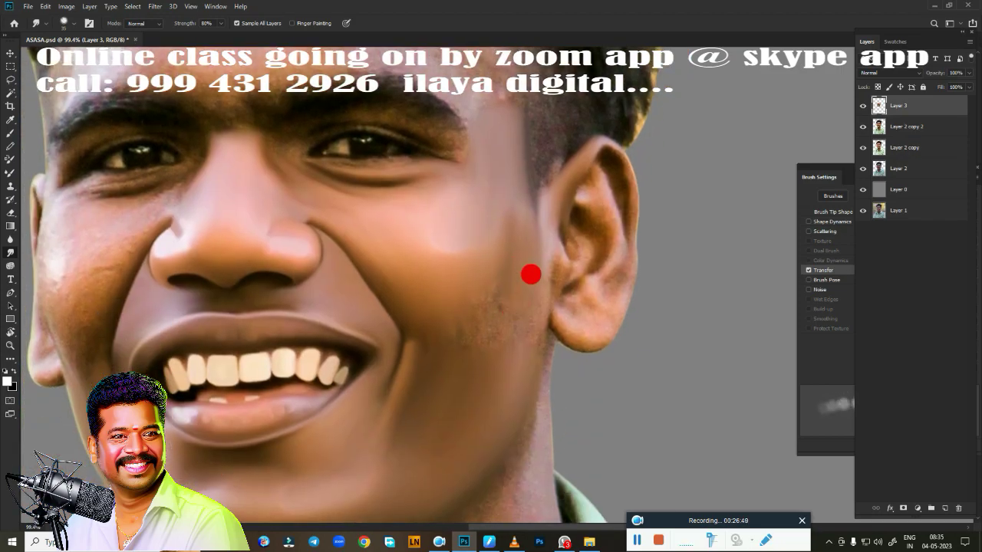
# - Smudge the cheek beside the ear down toward the mouth and jaw
pyautogui.moveTo(524, 286); pyautogui.dragTo(537, 280)
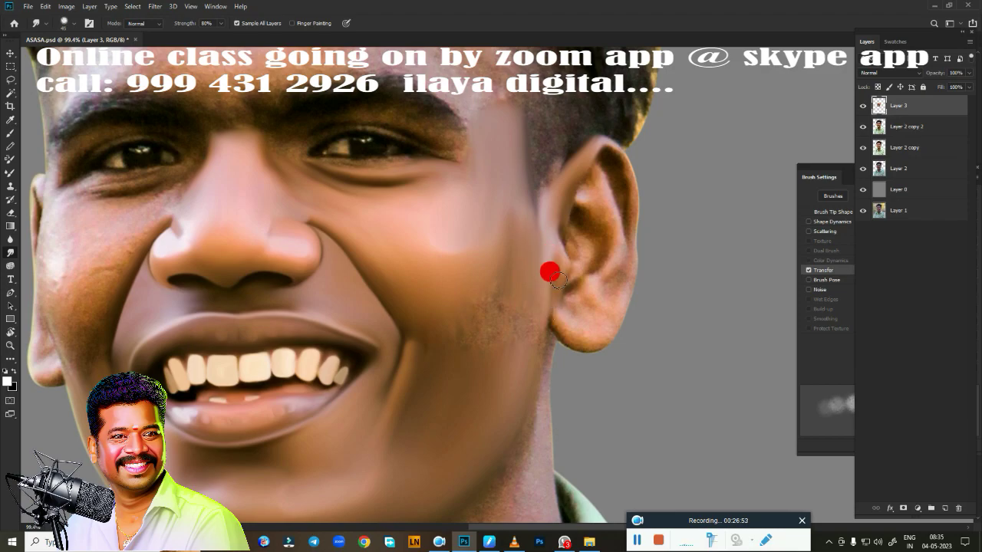
pyautogui.moveTo(536, 320); pyautogui.dragTo(530, 323)
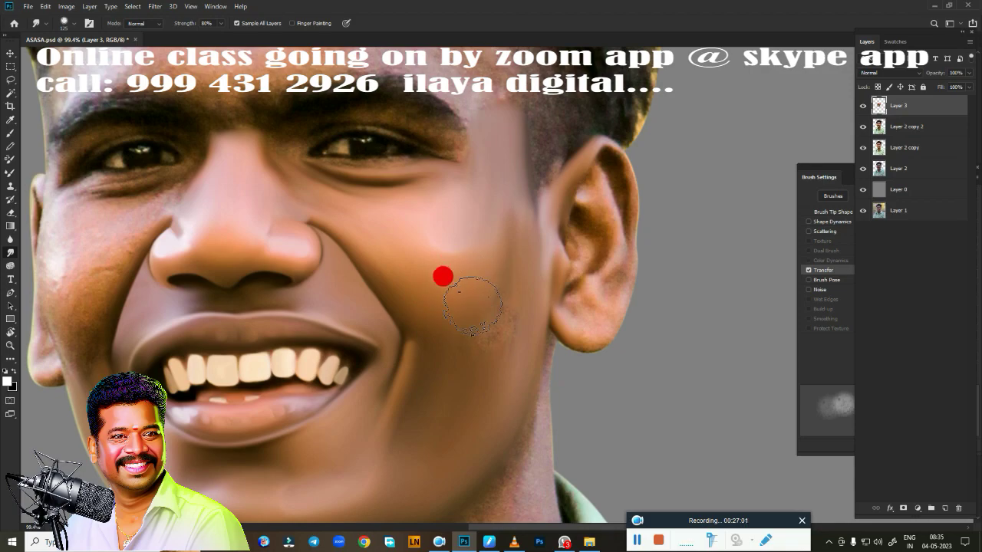
pyautogui.moveTo(487, 273)
pyautogui.mouseDown()
pyautogui.moveTo(464, 311)
pyautogui.moveTo(486, 300)
pyautogui.moveTo(455, 355)
pyautogui.moveTo(486, 287)
pyautogui.moveTo(423, 371)
pyautogui.moveTo(442, 415)
pyautogui.mouseUp()
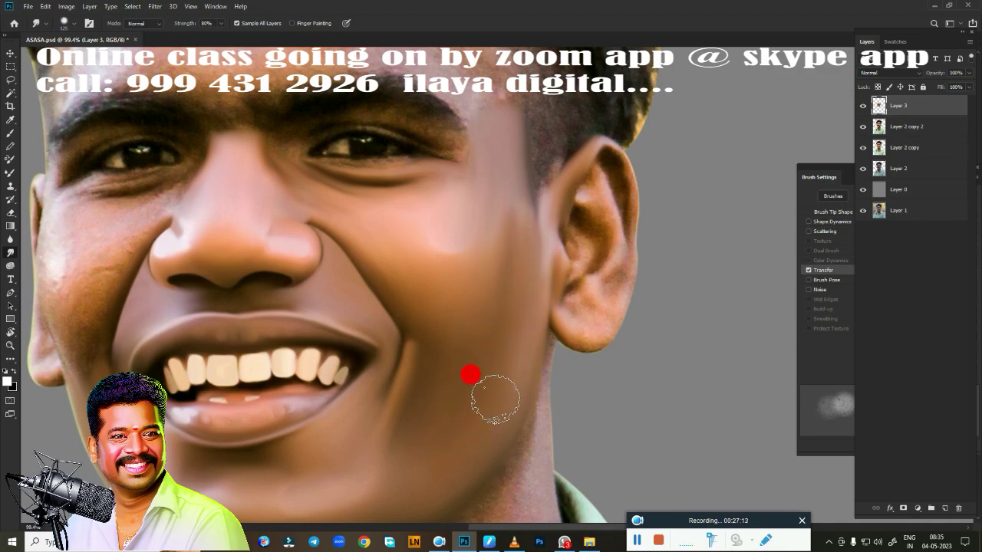
pyautogui.moveTo(511, 205)
pyautogui.mouseDown()
pyautogui.moveTo(515, 289)
pyautogui.moveTo(499, 228)
pyautogui.moveTo(488, 277)
pyautogui.mouseUp()
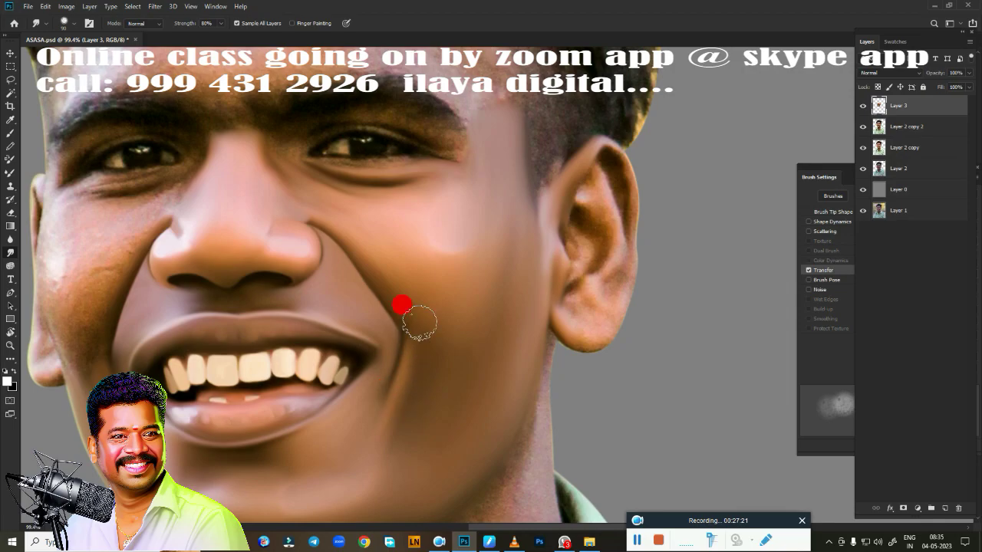
pyautogui.scroll(-5, 478, 320)
pyautogui.scroll(3, 461, 373)
pyautogui.scroll(2, 460, 299)
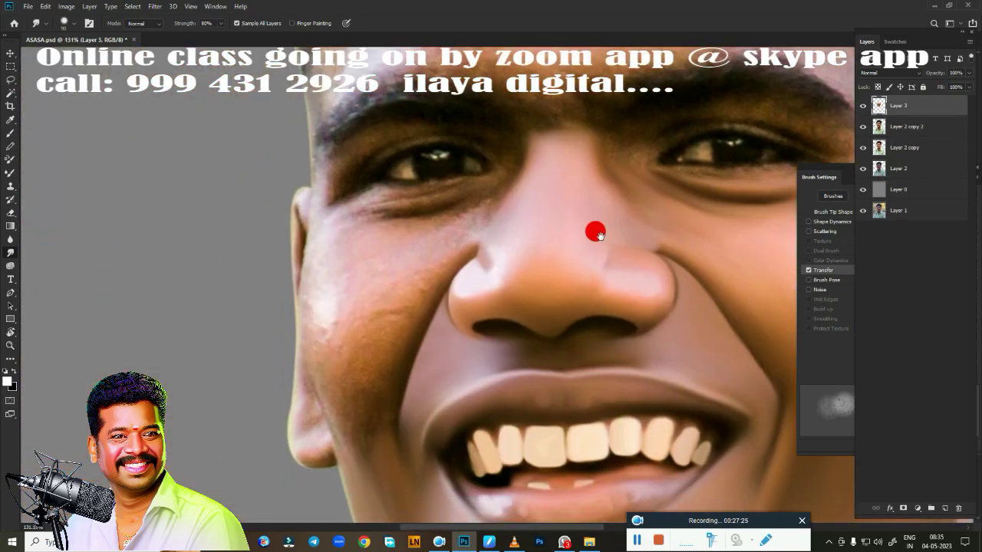
pyautogui.scroll(2, 594, 227)
pyautogui.moveTo(431, 300); pyautogui.dragTo(409, 274)
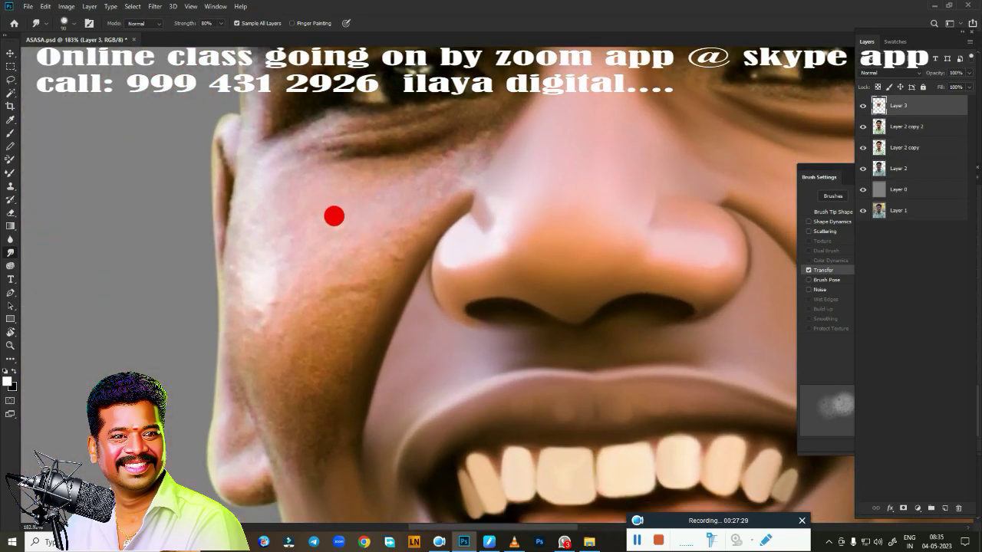
# - Smudge the dark crease under the eye lighter and smoother
pyautogui.scroll(2, 333, 217)
pyautogui.press('b')
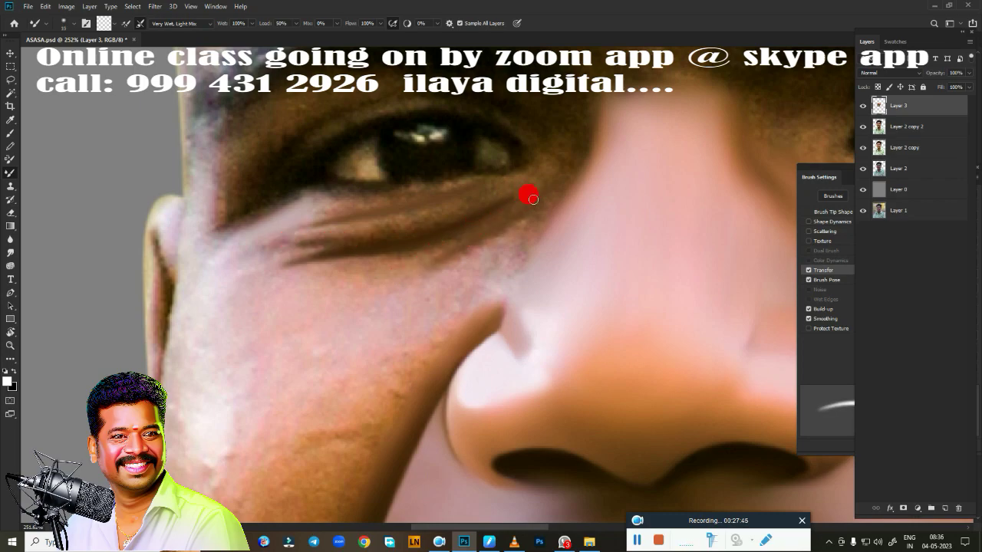
pyautogui.press('r')
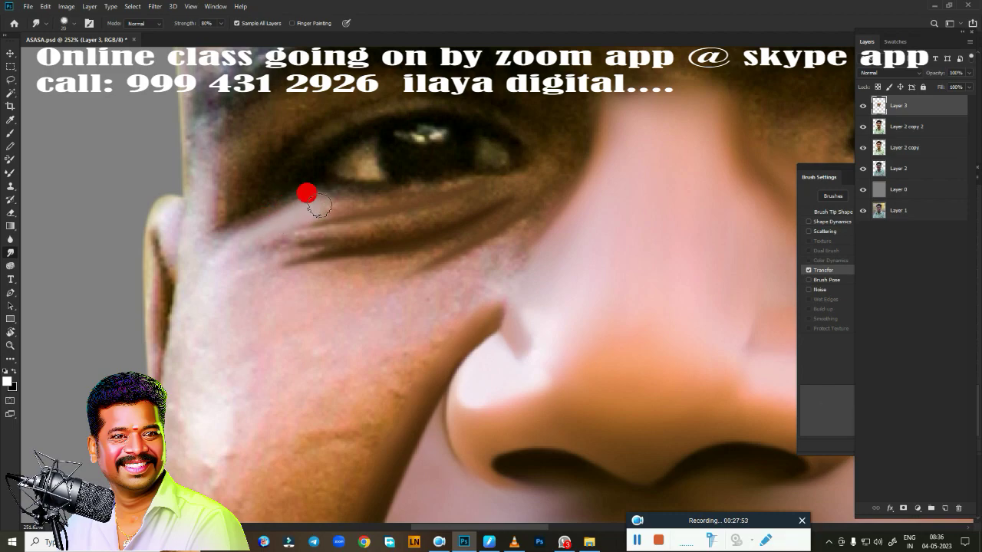
pyautogui.moveTo(306, 194); pyautogui.dragTo(376, 186)
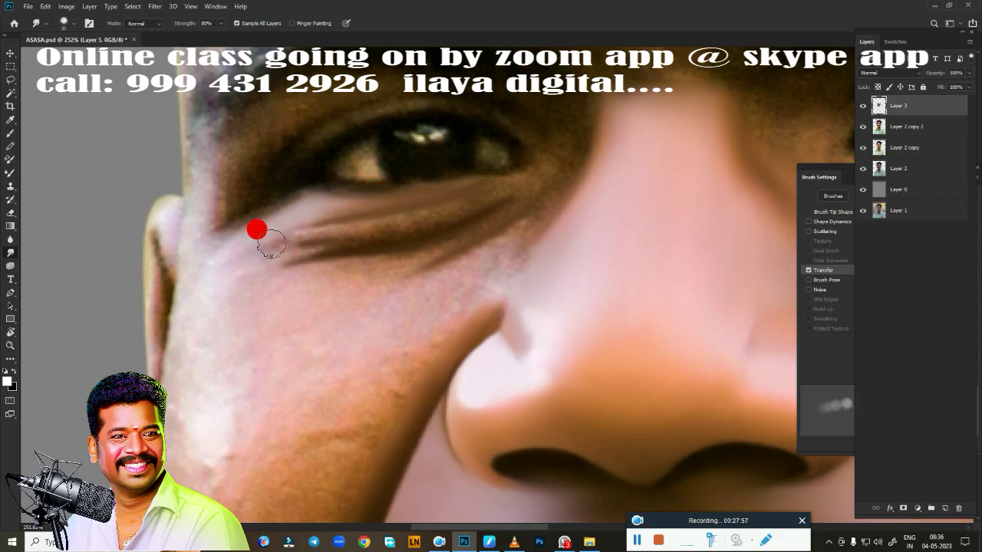
pyautogui.moveTo(256, 228); pyautogui.dragTo(280, 229)
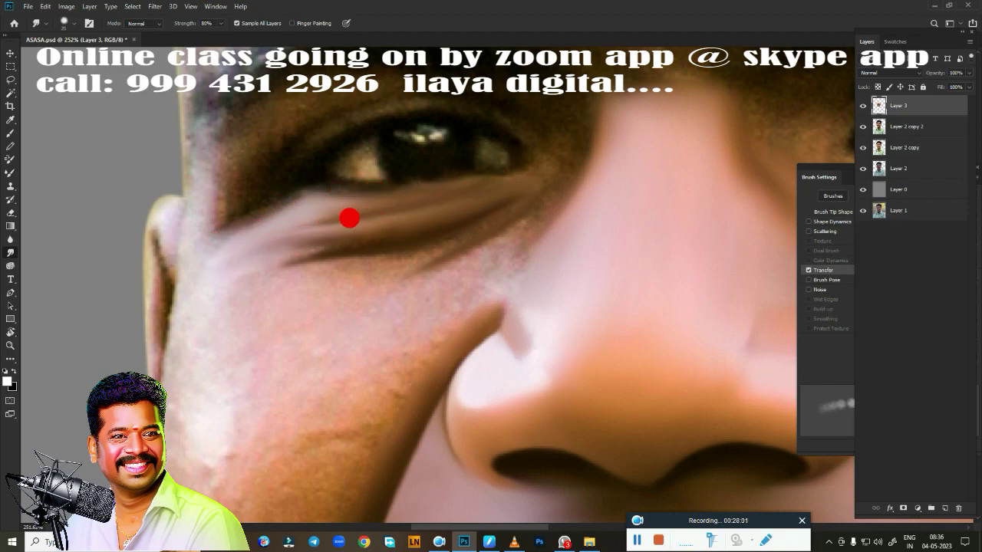
pyautogui.moveTo(327, 229); pyautogui.dragTo(365, 229)
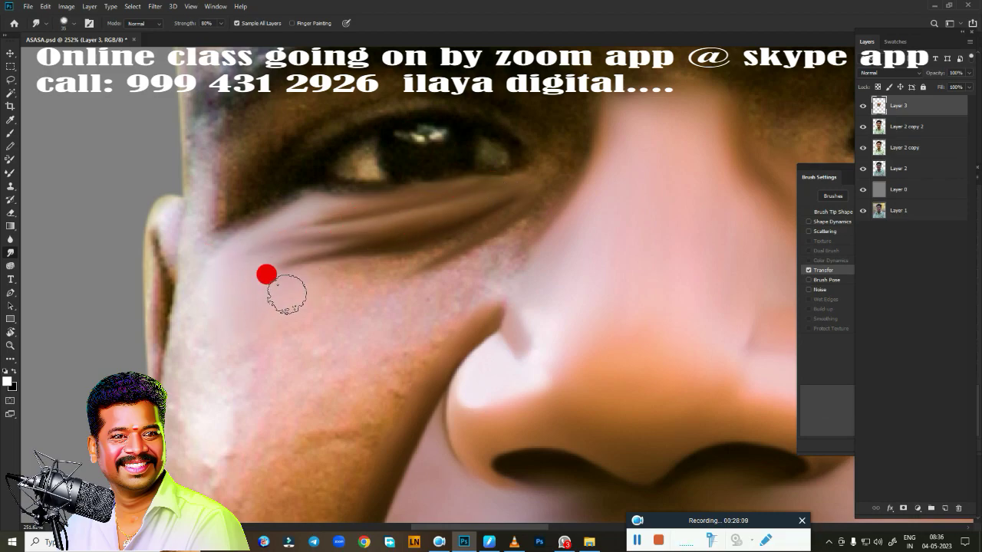
# - Smooth the temple, lower cheek, under-eye wrinkles and skin beside the nose
pyautogui.moveTo(178, 229)
pyautogui.mouseDown()
pyautogui.moveTo(184, 129)
pyautogui.moveTo(186, 208)
pyautogui.moveTo(250, 200)
pyautogui.moveTo(279, 184)
pyautogui.mouseUp()
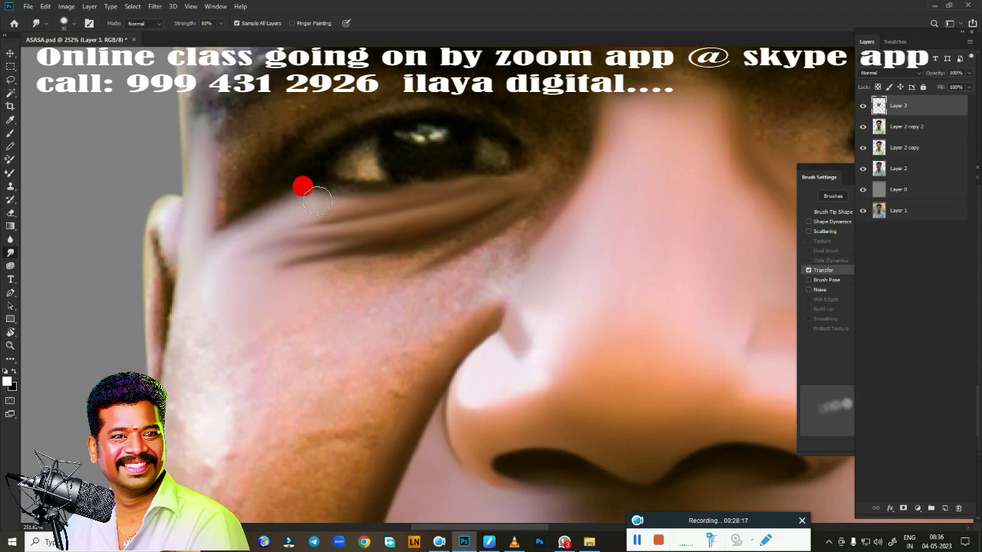
pyautogui.moveTo(207, 426); pyautogui.dragTo(213, 474)
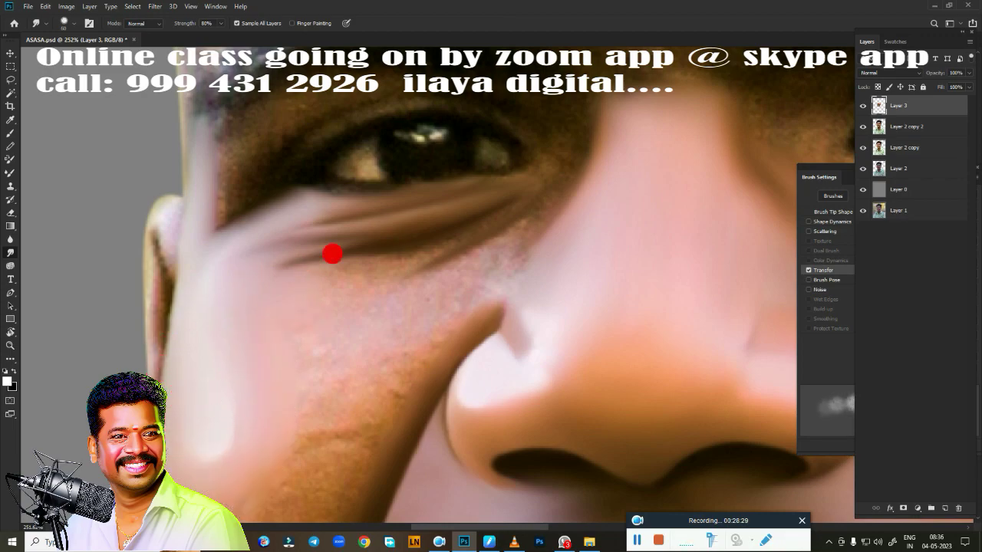
pyautogui.moveTo(332, 254)
pyautogui.mouseDown()
pyautogui.moveTo(453, 221)
pyautogui.moveTo(532, 232)
pyautogui.mouseUp()
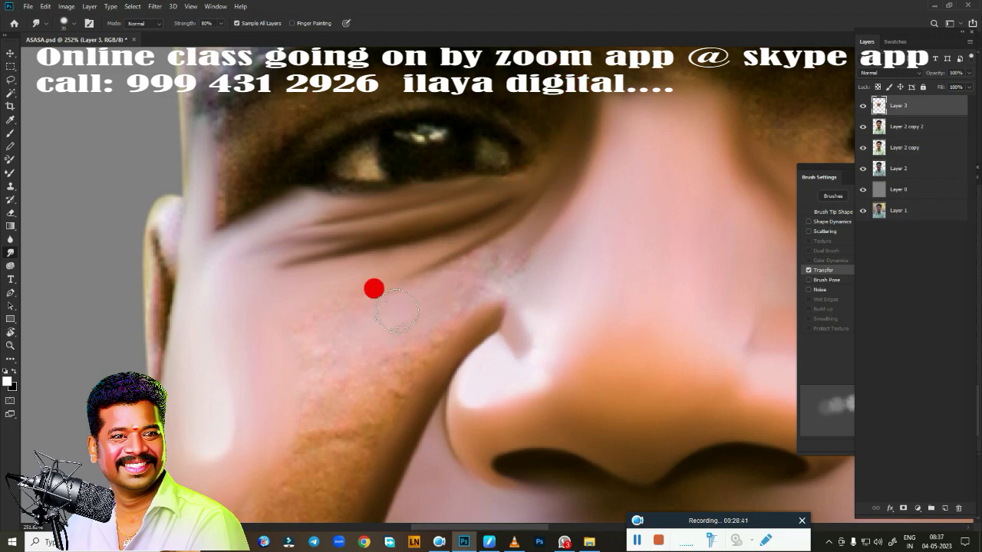
pyautogui.moveTo(332, 253); pyautogui.dragTo(462, 266)
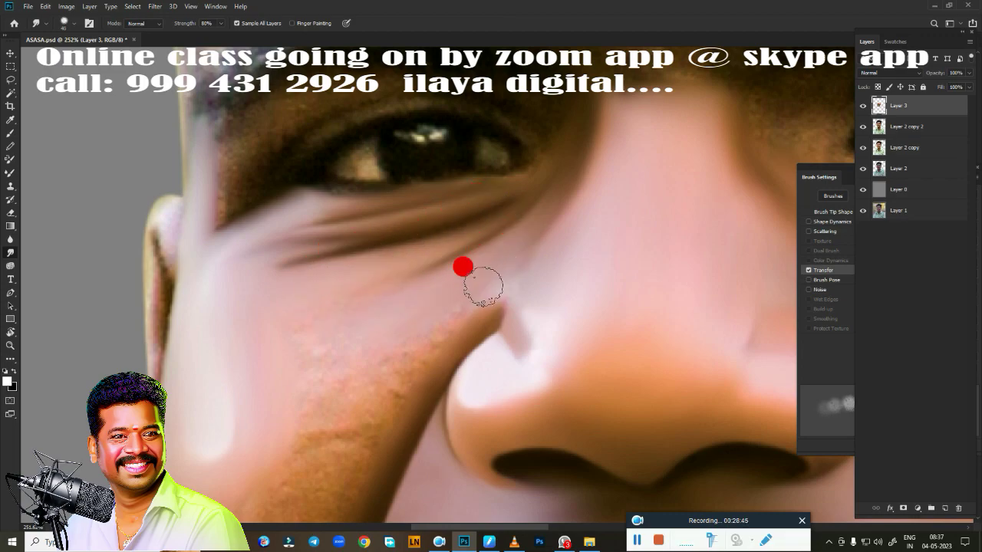
pyautogui.moveTo(530, 338)
pyautogui.mouseDown()
pyautogui.moveTo(486, 267)
pyautogui.moveTo(350, 364)
pyautogui.moveTo(422, 300)
pyautogui.moveTo(272, 317)
pyautogui.moveTo(278, 294)
pyautogui.mouseUp()
# - Smudge the outer cheek edge toward the jaw and smear the cheek skin upward
pyautogui.scroll(-3, 329, 401)
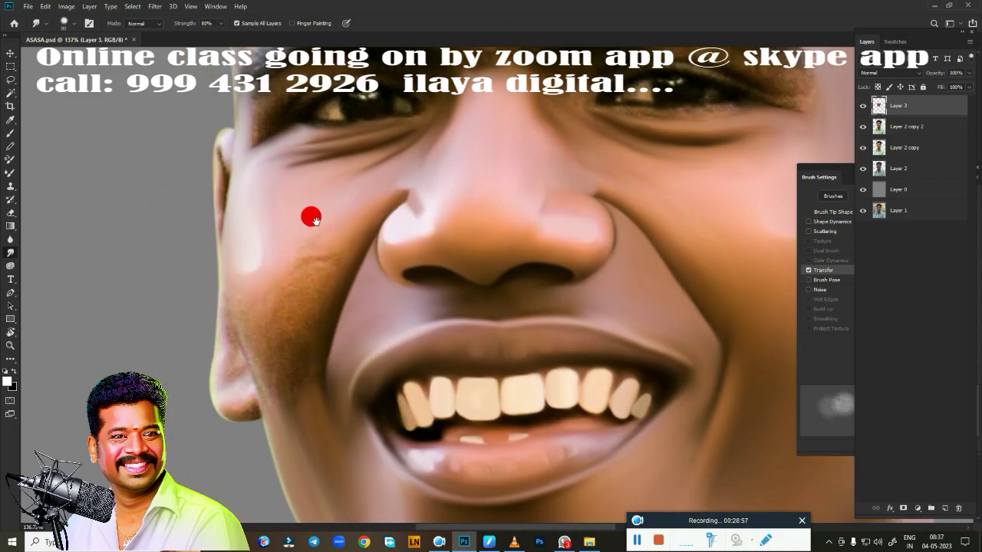
pyautogui.moveTo(240, 259)
pyautogui.mouseDown()
pyautogui.moveTo(244, 286)
pyautogui.moveTo(284, 147)
pyautogui.moveTo(247, 187)
pyautogui.moveTo(259, 202)
pyautogui.moveTo(255, 248)
pyautogui.moveTo(294, 200)
pyautogui.moveTo(322, 230)
pyautogui.mouseUp()
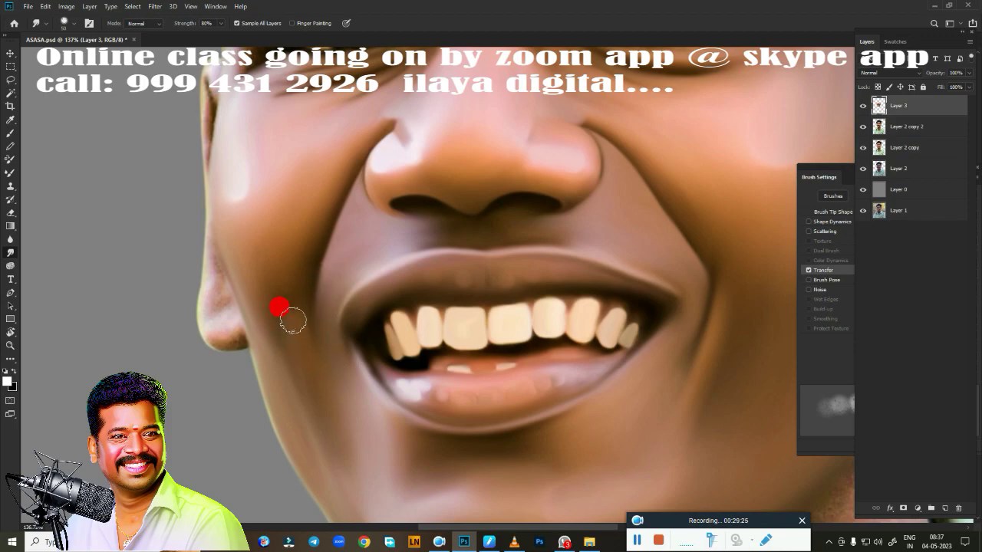
pyautogui.moveTo(292, 321); pyautogui.dragTo(290, 256)
pyautogui.scroll(-3, 522, 353)
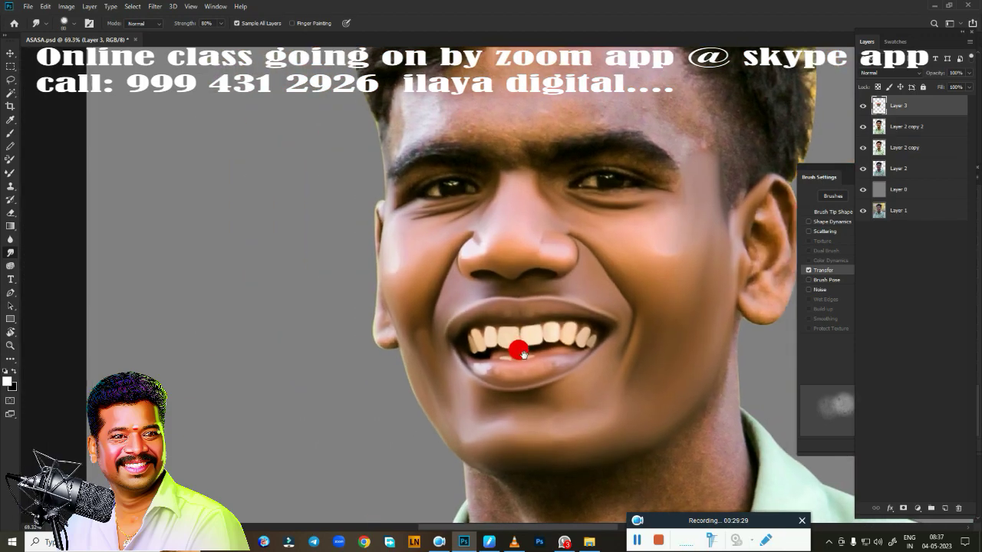
pyautogui.scroll(3, 557, 230)
pyautogui.scroll(-3, 493, 357)
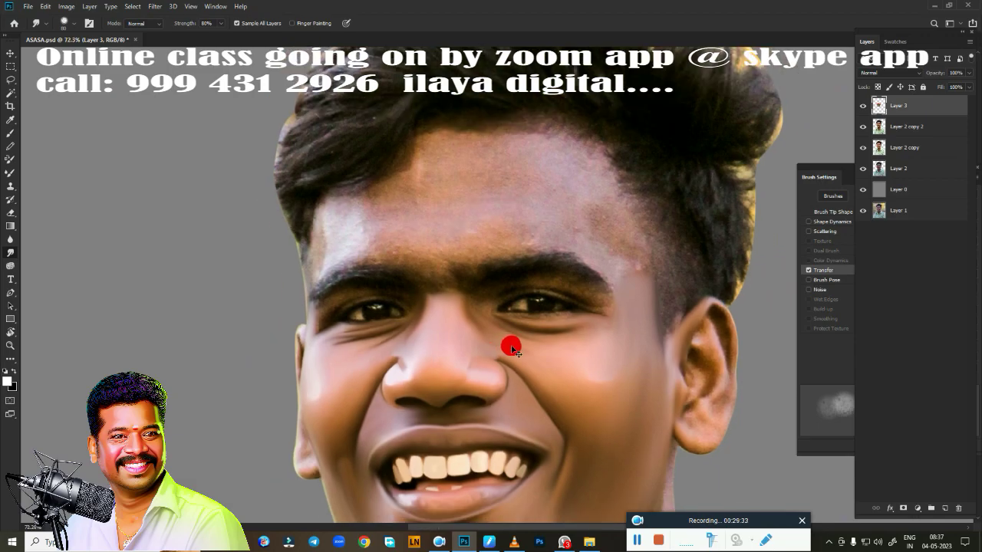
# - Save the retouched document with Ctrl+S
pyautogui.hotkey('ctrl', 's')
pyautogui.scroll(1, 528, 341)
pyautogui.scroll(2, 548, 323)
# - Blend the forehead's temple edge and extend light skin up into the hair
pyautogui.scroll(2, 500, 300)
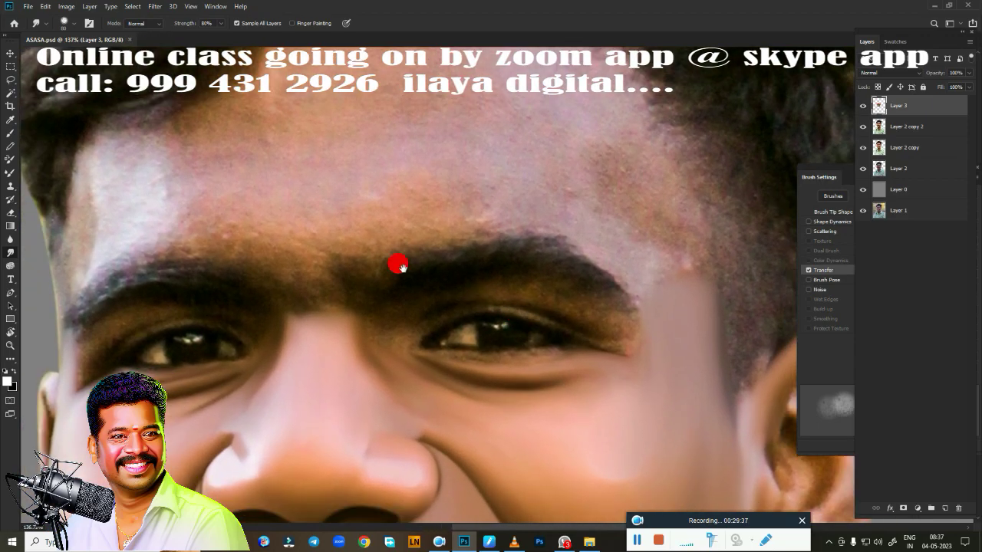
pyautogui.scroll(2, 397, 263)
pyautogui.scroll(2, 377, 270)
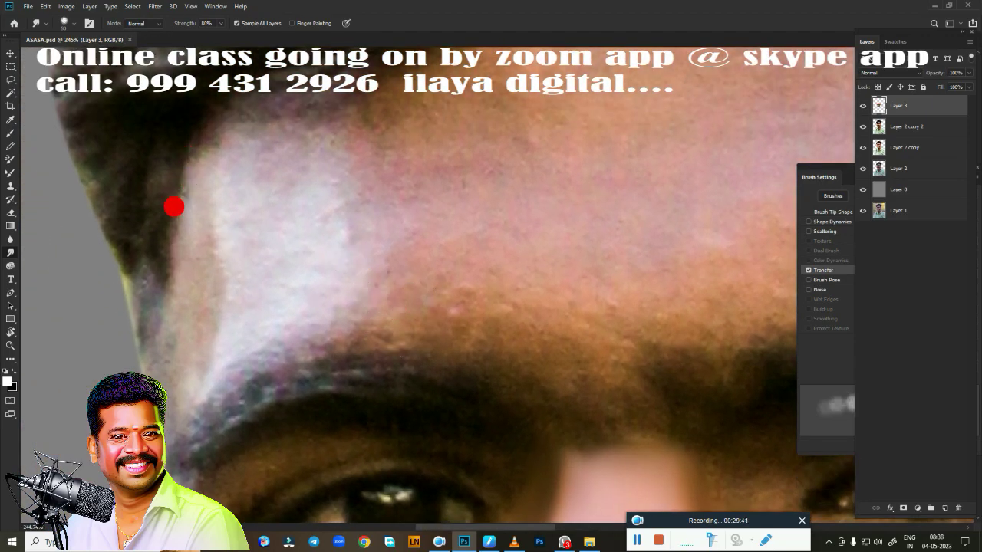
pyautogui.moveTo(178, 154)
pyautogui.mouseDown()
pyautogui.moveTo(147, 361)
pyautogui.moveTo(132, 291)
pyautogui.moveTo(138, 384)
pyautogui.moveTo(206, 212)
pyautogui.moveTo(206, 230)
pyautogui.moveTo(263, 322)
pyautogui.moveTo(188, 365)
pyautogui.mouseUp()
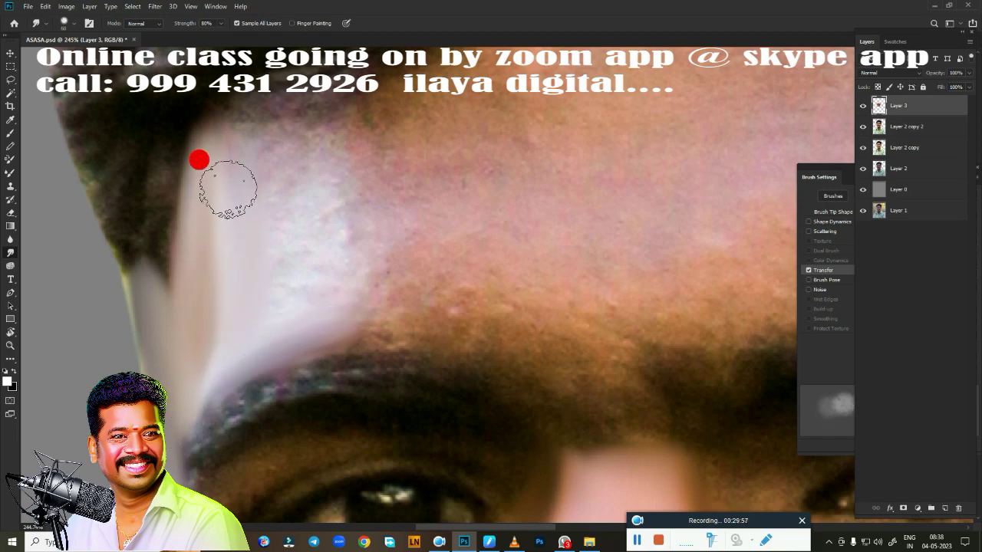
pyautogui.moveTo(199, 158)
pyautogui.mouseDown()
pyautogui.moveTo(210, 147)
pyautogui.moveTo(179, 100)
pyautogui.moveTo(263, 154)
pyautogui.moveTo(249, 77)
pyautogui.moveTo(287, 250)
pyautogui.moveTo(246, 270)
pyautogui.mouseUp()
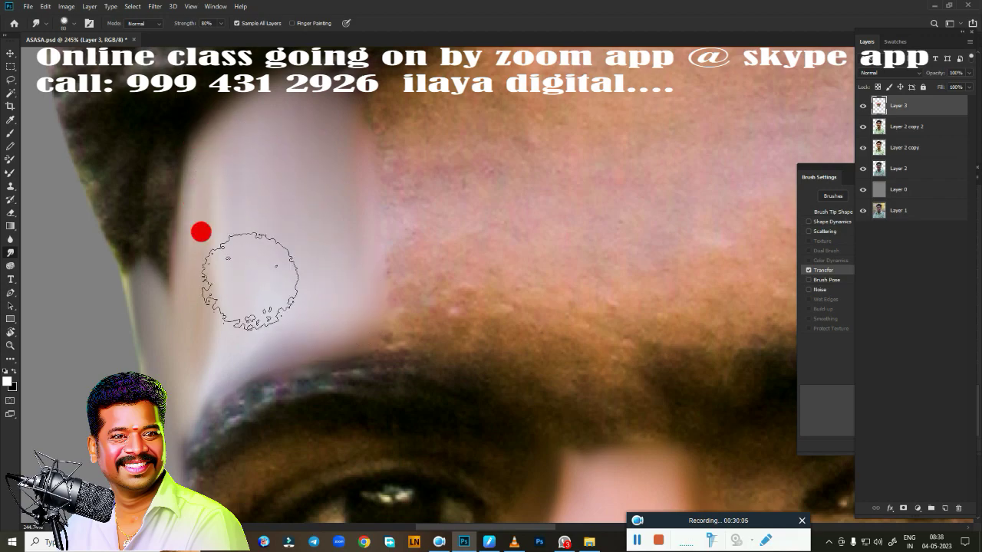
# - Smear forehead skin up into the hairline and smooth the skin above the eyebrow
pyautogui.scroll(-3, 481, 294)
pyautogui.moveTo(485, 300)
pyautogui.mouseDown()
pyautogui.moveTo(421, 292)
pyautogui.moveTo(390, 272)
pyautogui.mouseUp()
pyautogui.moveTo(324, 281)
pyautogui.mouseDown()
pyautogui.moveTo(438, 223)
pyautogui.moveTo(372, 201)
pyautogui.moveTo(475, 212)
pyautogui.moveTo(466, 220)
pyautogui.moveTo(639, 275)
pyautogui.moveTo(526, 198)
pyautogui.moveTo(460, 202)
pyautogui.mouseUp()
pyautogui.moveTo(626, 255)
pyautogui.mouseDown()
pyautogui.moveTo(658, 318)
pyautogui.moveTo(527, 191)
pyautogui.moveTo(526, 208)
pyautogui.moveTo(698, 351)
pyautogui.moveTo(658, 347)
pyautogui.moveTo(697, 384)
pyautogui.moveTo(647, 284)
pyautogui.moveTo(650, 248)
pyautogui.mouseUp()
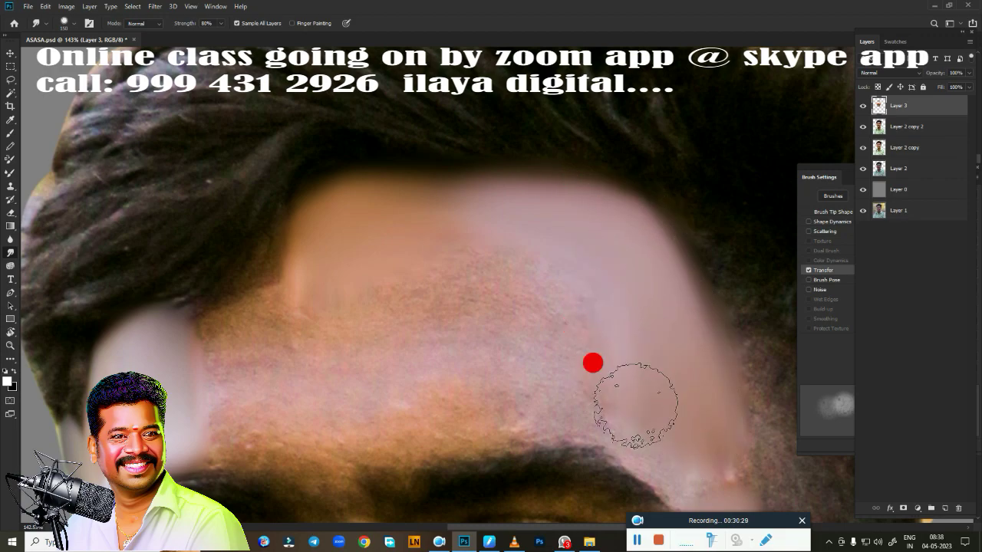
pyautogui.moveTo(639, 391); pyautogui.dragTo(519, 215)
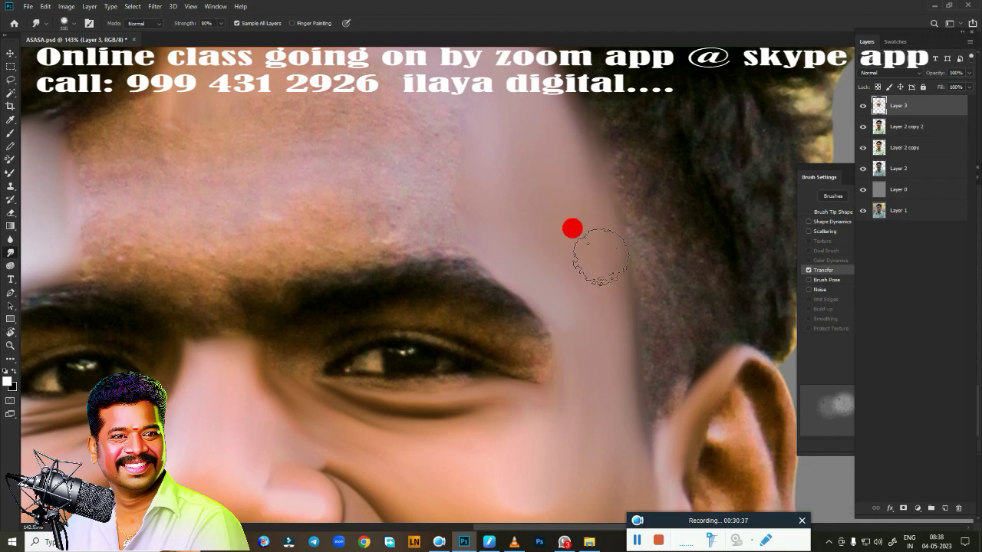
pyautogui.scroll(3, 618, 407)
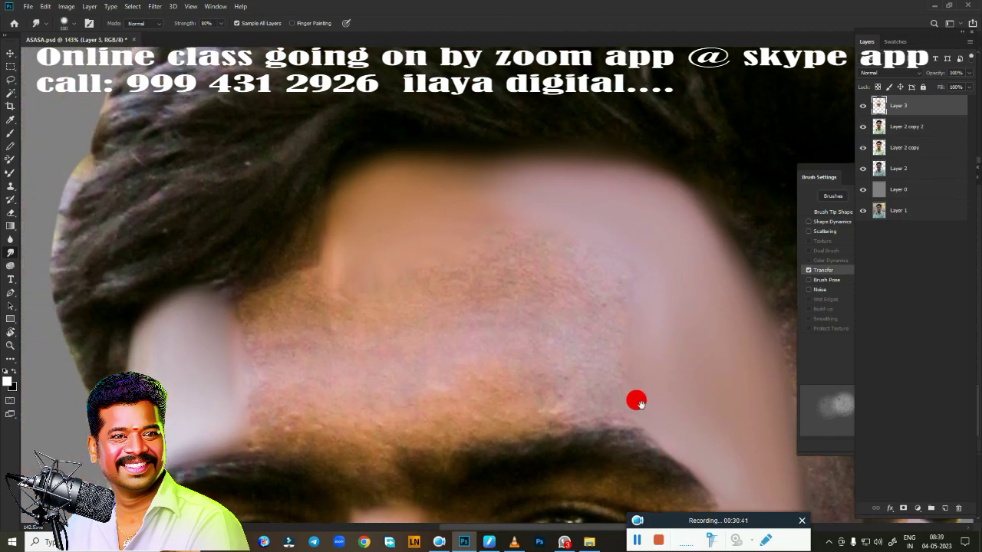
pyautogui.moveTo(448, 418)
pyautogui.mouseDown()
pyautogui.moveTo(338, 418)
pyautogui.moveTo(601, 372)
pyautogui.moveTo(596, 355)
pyautogui.moveTo(614, 376)
pyautogui.moveTo(591, 401)
pyautogui.moveTo(558, 403)
pyautogui.moveTo(416, 354)
pyautogui.moveTo(228, 310)
pyautogui.moveTo(230, 323)
pyautogui.moveTo(379, 174)
pyautogui.moveTo(583, 175)
pyautogui.moveTo(402, 165)
pyautogui.moveTo(295, 246)
pyautogui.moveTo(206, 281)
pyautogui.moveTo(286, 314)
pyautogui.moveTo(315, 280)
pyautogui.moveTo(273, 351)
pyautogui.moveTo(276, 326)
pyautogui.moveTo(441, 284)
pyautogui.moveTo(355, 262)
pyautogui.moveTo(548, 230)
pyautogui.moveTo(614, 322)
pyautogui.moveTo(355, 347)
pyautogui.moveTo(543, 326)
pyautogui.moveTo(544, 300)
pyautogui.moveTo(374, 353)
pyautogui.moveTo(303, 293)
pyautogui.moveTo(340, 241)
pyautogui.moveTo(259, 377)
pyautogui.moveTo(532, 375)
pyautogui.moveTo(246, 296)
pyautogui.moveTo(234, 384)
pyautogui.moveTo(329, 241)
pyautogui.moveTo(574, 192)
pyautogui.moveTo(542, 352)
pyautogui.moveTo(480, 259)
pyautogui.mouseUp()
# - Adjust the Smudge brush size with the bracket keys and select Layer 3 for retouching
pyautogui.press(']')
pyautogui.press(']')
pyautogui.press(']')
pyautogui.press(']')
pyautogui.press('[')
pyautogui.press('[')
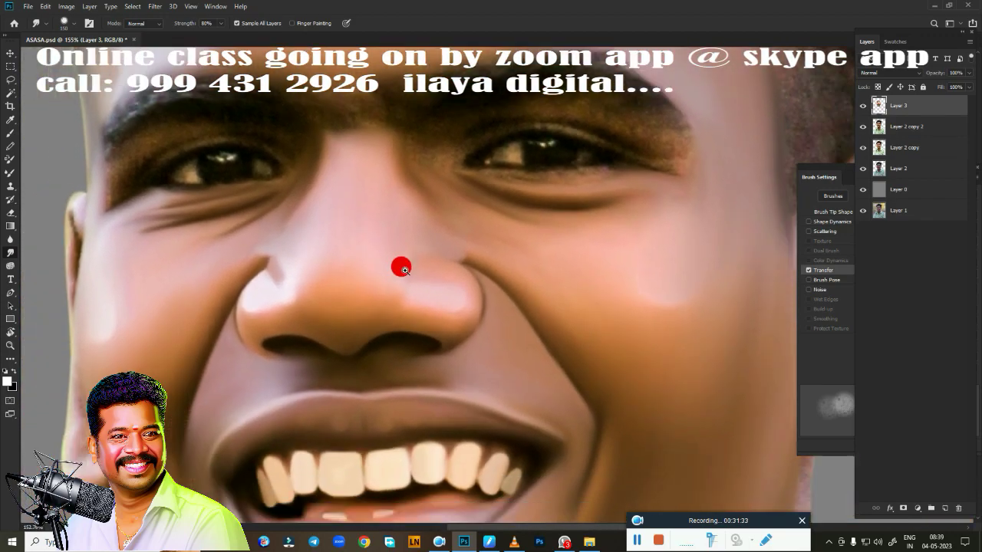
pyautogui.scroll(-5, 404, 270)
pyautogui.scroll(3, 423, 285)
pyautogui.keyDown('ctrl'); pyautogui.click(882, 128); pyautogui.keyUp('ctrl')
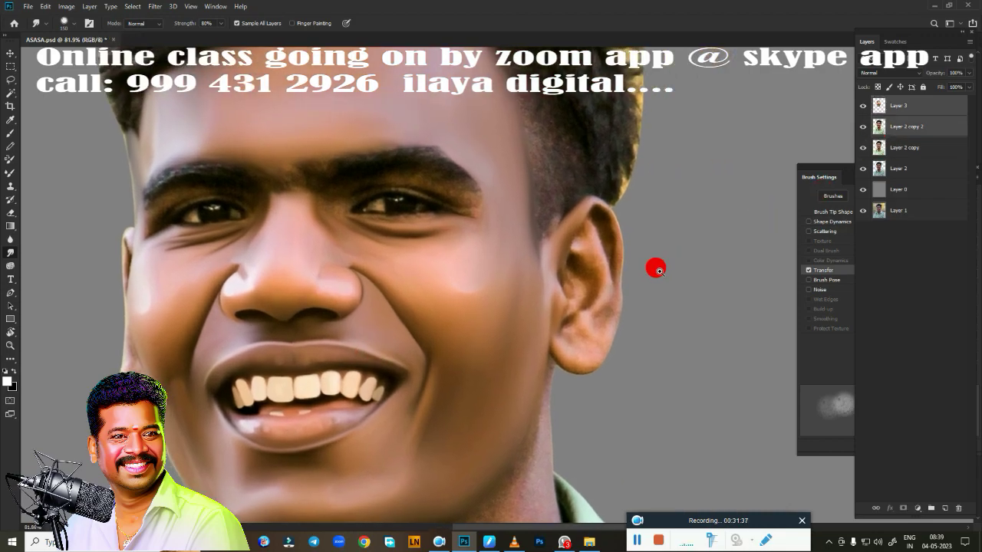
pyautogui.scroll(3, 659, 270)
pyautogui.click(898, 106)
pyautogui.scroll(2, 526, 219)
# - Set smudge strength to 90% and smudge away the stray hair and the ear rim
pyautogui.scroll(-2, 577, 312)
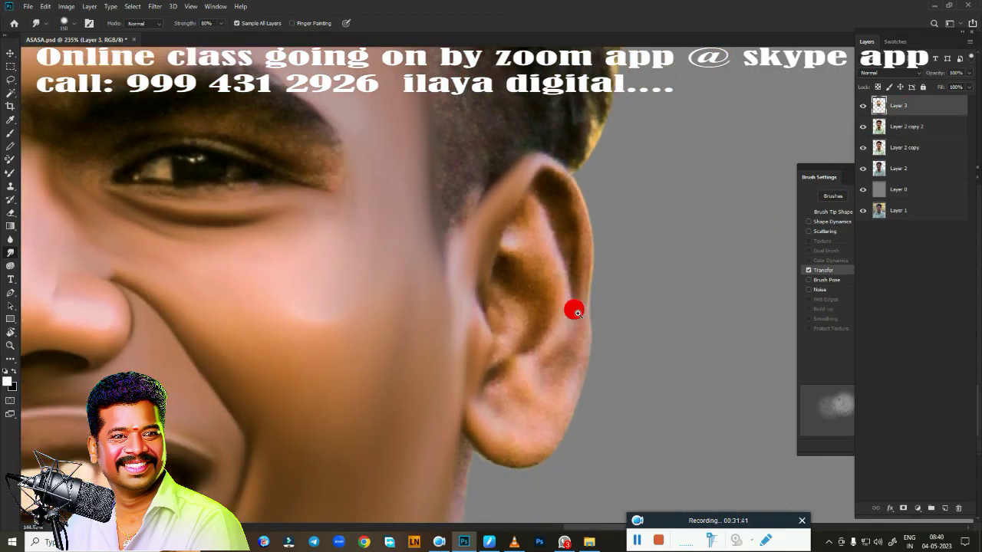
pyautogui.scroll(-3, 577, 312)
pyautogui.press('9')
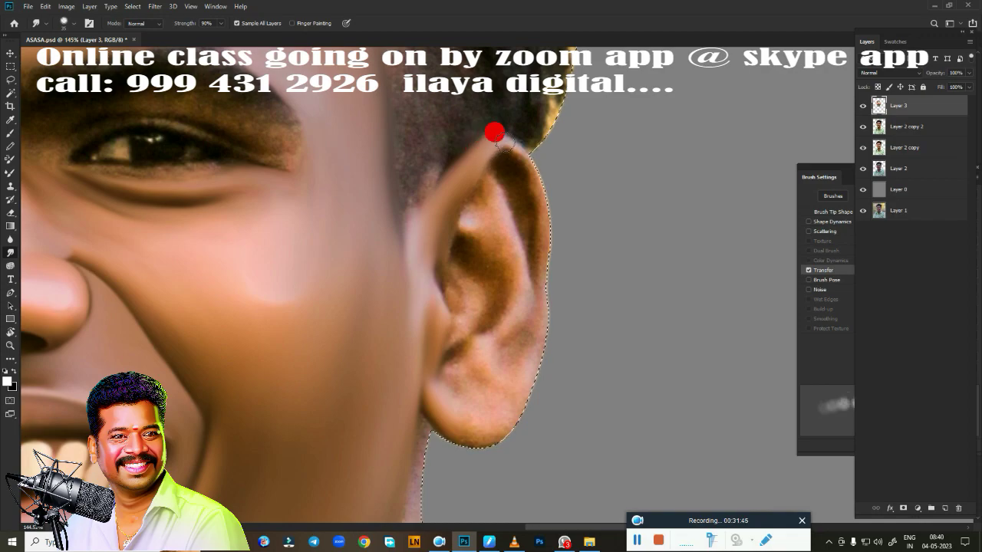
pyautogui.moveTo(510, 150); pyautogui.dragTo(520, 185)
pyautogui.moveTo(508, 176); pyautogui.dragTo(533, 260)
# - Smudge the inner ear rim, earlobe, cheek-ear junction and inner hollow smooth
pyautogui.moveTo(479, 184)
pyautogui.mouseDown()
pyautogui.moveTo(518, 309)
pyautogui.moveTo(539, 343)
pyautogui.moveTo(494, 345)
pyautogui.moveTo(510, 349)
pyautogui.mouseUp()
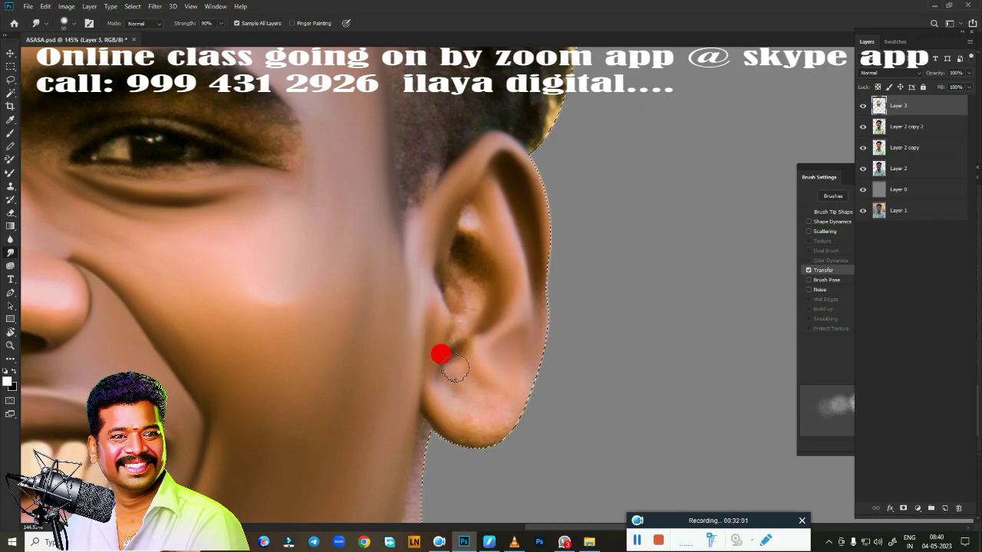
pyautogui.moveTo(454, 392); pyautogui.dragTo(509, 404)
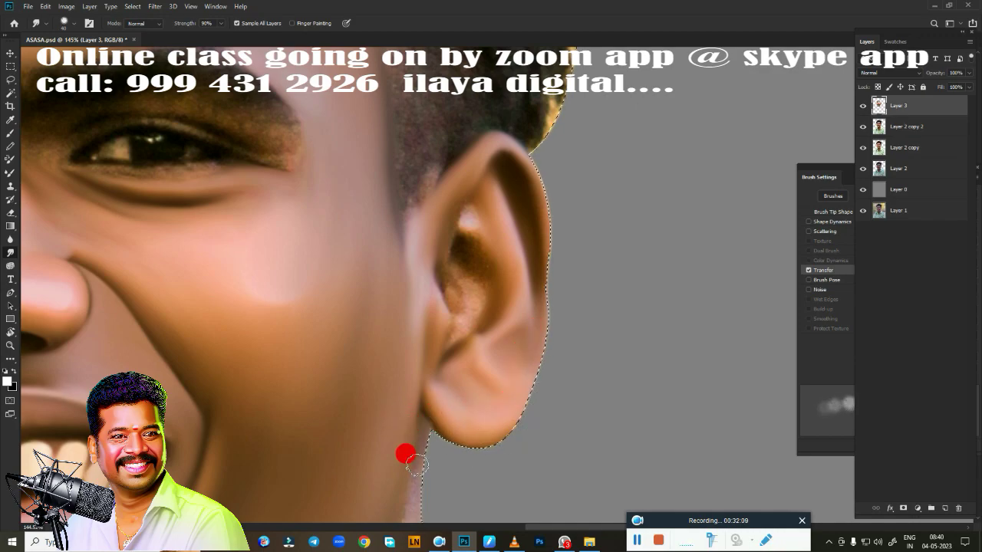
pyautogui.moveTo(412, 395); pyautogui.dragTo(410, 308)
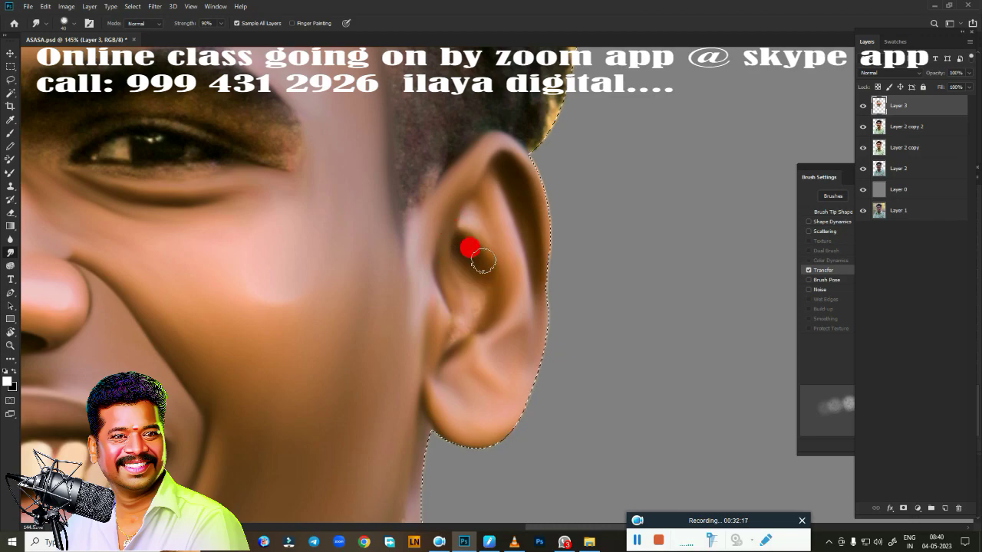
pyautogui.moveTo(482, 262)
pyautogui.mouseDown()
pyautogui.moveTo(443, 312)
pyautogui.moveTo(477, 335)
pyautogui.moveTo(471, 263)
pyautogui.moveTo(451, 266)
pyautogui.mouseUp()
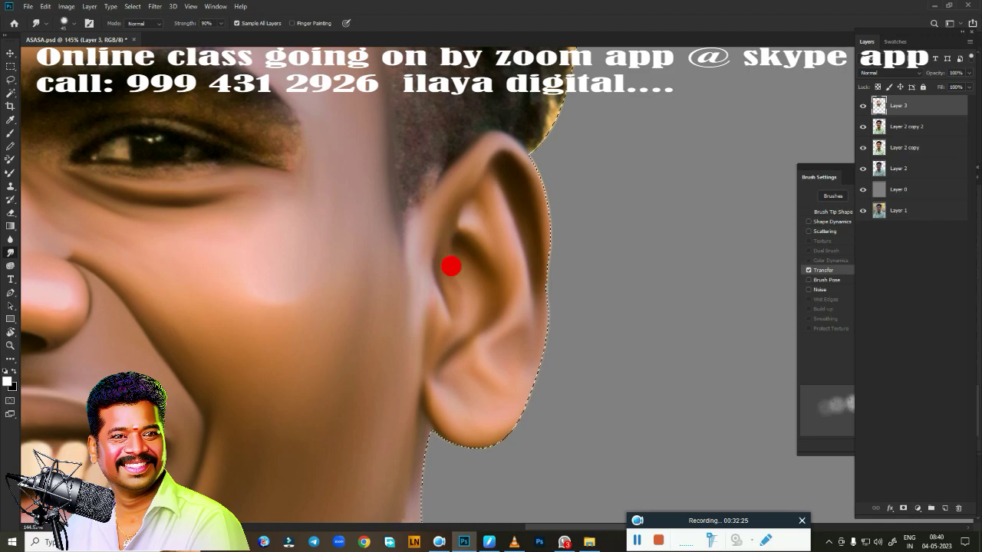
pyautogui.moveTo(471, 312)
pyautogui.mouseDown()
pyautogui.moveTo(447, 381)
pyautogui.moveTo(430, 366)
pyautogui.moveTo(444, 344)
pyautogui.moveTo(517, 355)
pyautogui.moveTo(563, 142)
pyautogui.moveTo(454, 287)
pyautogui.moveTo(463, 212)
pyautogui.moveTo(460, 368)
pyautogui.moveTo(480, 453)
pyautogui.moveTo(478, 381)
pyautogui.moveTo(553, 241)
pyautogui.moveTo(532, 322)
pyautogui.mouseUp()
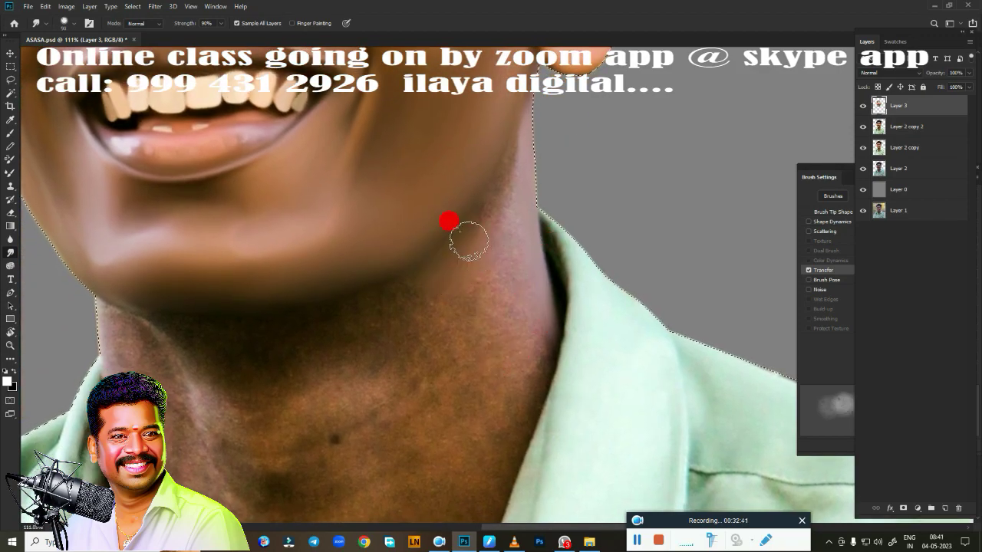
# - Smudge the jaw edge into the neck and soften the shadow under the chin
pyautogui.moveTo(482, 153)
pyautogui.mouseDown()
pyautogui.moveTo(513, 75)
pyautogui.moveTo(488, 187)
pyautogui.moveTo(517, 148)
pyautogui.moveTo(480, 147)
pyautogui.moveTo(395, 213)
pyautogui.moveTo(463, 204)
pyautogui.moveTo(470, 264)
pyautogui.moveTo(504, 307)
pyautogui.moveTo(483, 379)
pyautogui.moveTo(208, 366)
pyautogui.moveTo(174, 337)
pyautogui.moveTo(199, 406)
pyautogui.moveTo(312, 384)
pyautogui.mouseUp()
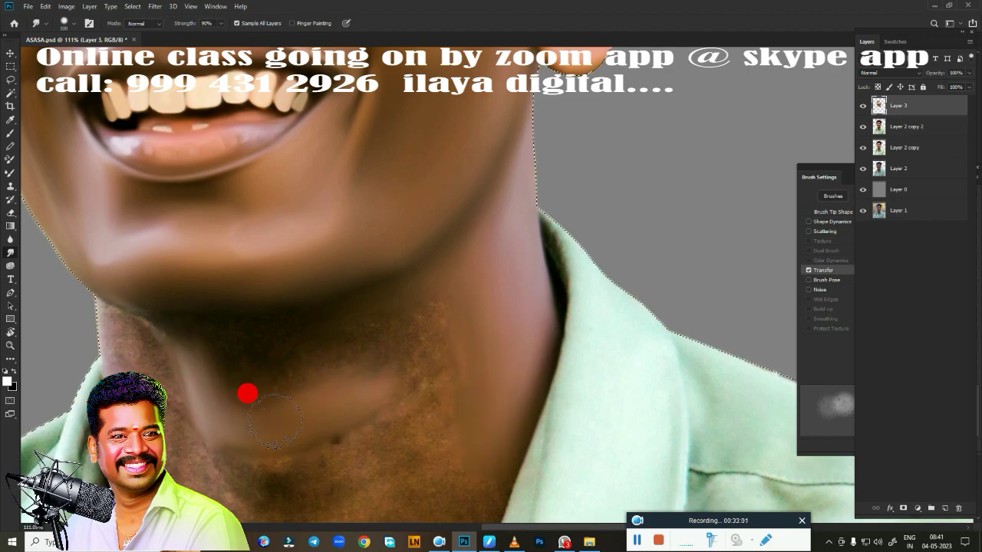
pyautogui.moveTo(274, 421)
pyautogui.mouseDown()
pyautogui.moveTo(230, 362)
pyautogui.moveTo(351, 348)
pyautogui.moveTo(387, 325)
pyautogui.moveTo(280, 333)
pyautogui.moveTo(455, 272)
pyautogui.mouseUp()
pyautogui.moveTo(313, 295); pyautogui.dragTo(278, 313)
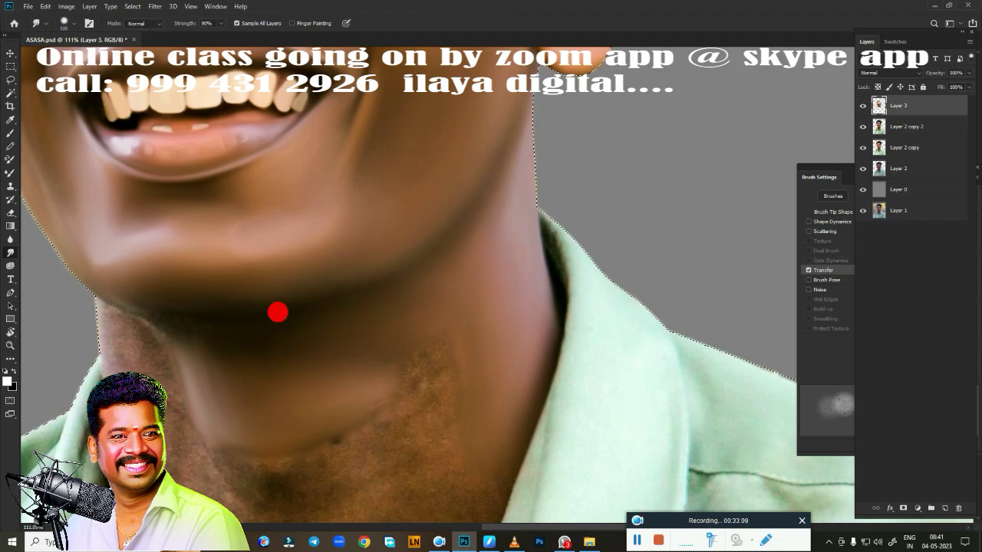
pyautogui.moveTo(165, 304); pyautogui.dragTo(153, 307)
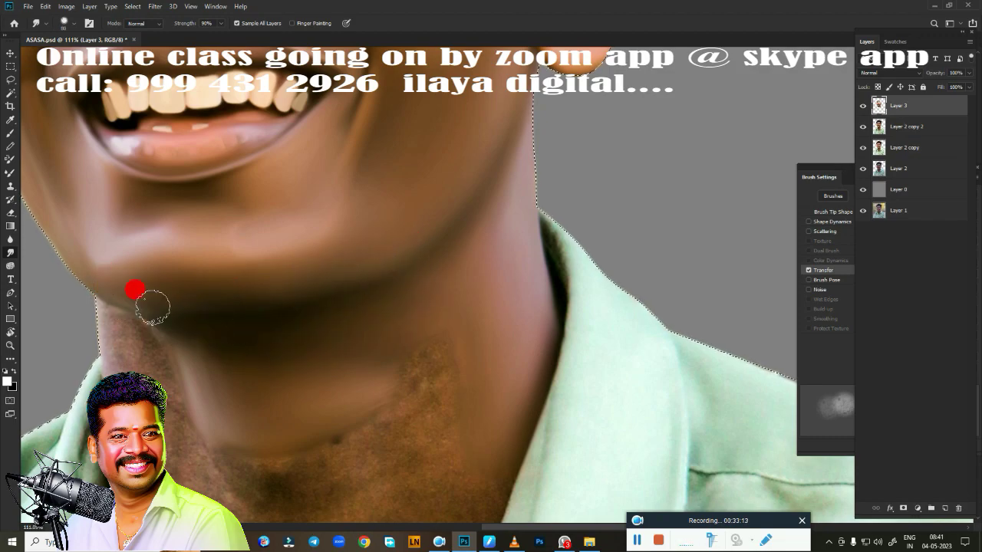
pyautogui.moveTo(357, 259)
pyautogui.mouseDown()
pyautogui.moveTo(272, 315)
pyautogui.moveTo(339, 288)
pyautogui.moveTo(206, 344)
pyautogui.moveTo(208, 322)
pyautogui.moveTo(331, 307)
pyautogui.moveTo(335, 352)
pyautogui.moveTo(267, 394)
pyautogui.moveTo(427, 335)
pyautogui.moveTo(340, 329)
pyautogui.moveTo(432, 344)
pyautogui.moveTo(146, 379)
pyautogui.mouseUp()
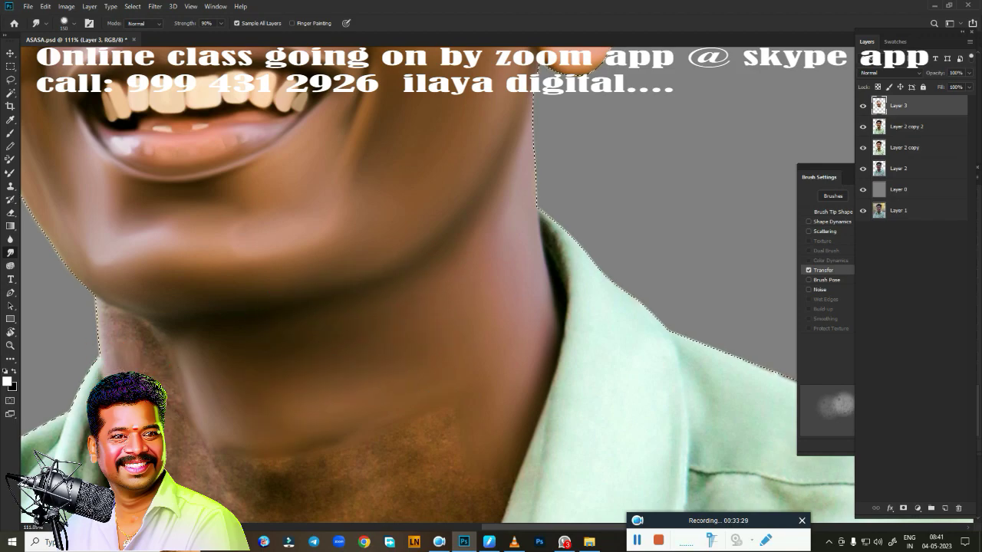
pyautogui.moveTo(193, 311)
pyautogui.mouseDown()
pyautogui.moveTo(221, 307)
pyautogui.moveTo(150, 281)
pyautogui.moveTo(158, 268)
pyautogui.moveTo(116, 317)
pyautogui.moveTo(163, 319)
pyautogui.moveTo(127, 339)
pyautogui.mouseUp()
# - Enlarge the brush to 100, then 125, smoothing the neck shading down to the collar
pyautogui.press(']')
pyautogui.press(']')
pyautogui.press(']')
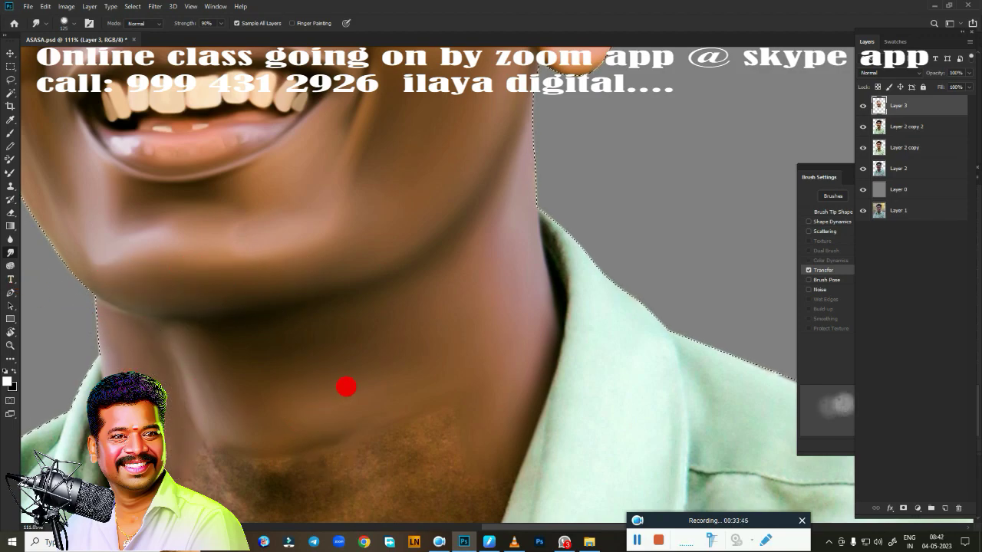
pyautogui.scroll(-3, 344, 388)
pyautogui.moveTo(493, 244)
pyautogui.mouseDown()
pyautogui.moveTo(274, 230)
pyautogui.moveTo(307, 300)
pyautogui.moveTo(382, 382)
pyautogui.moveTo(307, 287)
pyautogui.moveTo(389, 389)
pyautogui.moveTo(426, 374)
pyautogui.moveTo(438, 318)
pyautogui.moveTo(391, 337)
pyautogui.moveTo(419, 291)
pyautogui.moveTo(355, 258)
pyautogui.moveTo(452, 197)
pyautogui.moveTo(471, 169)
pyautogui.moveTo(369, 221)
pyautogui.moveTo(456, 234)
pyautogui.moveTo(365, 288)
pyautogui.moveTo(320, 193)
pyautogui.moveTo(440, 203)
pyautogui.moveTo(284, 175)
pyautogui.moveTo(358, 274)
pyautogui.moveTo(303, 219)
pyautogui.moveTo(449, 188)
pyautogui.moveTo(425, 191)
pyautogui.mouseUp()
pyautogui.press(']')
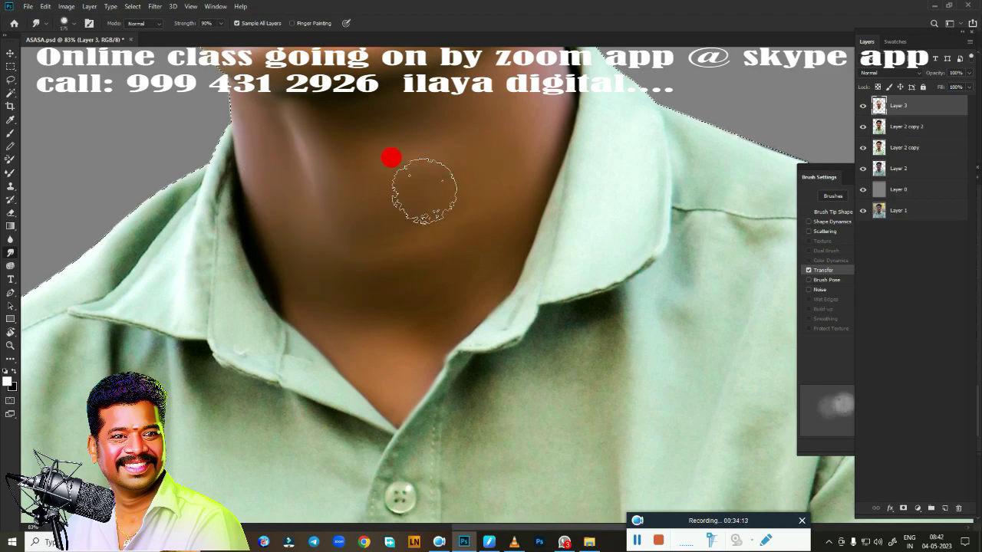
pyautogui.moveTo(384, 232)
pyautogui.mouseDown()
pyautogui.moveTo(348, 284)
pyautogui.moveTo(373, 407)
pyautogui.moveTo(429, 340)
pyautogui.moveTo(476, 357)
pyautogui.moveTo(458, 320)
pyautogui.mouseUp()
# - Trace a curved Pen path along the jawline from the chin toward the ear
pyautogui.press('p')
pyautogui.scroll(3, 458, 320)
pyautogui.click(276, 268)
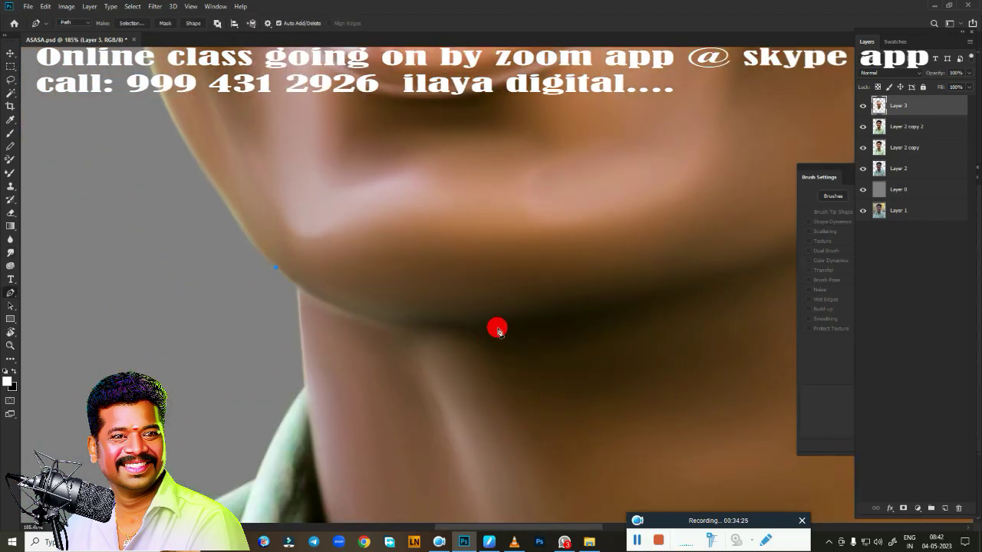
pyautogui.moveTo(523, 324); pyautogui.dragTo(693, 285)
pyautogui.hscroll(5, 675, 273)
pyautogui.scroll(2, 675, 272)
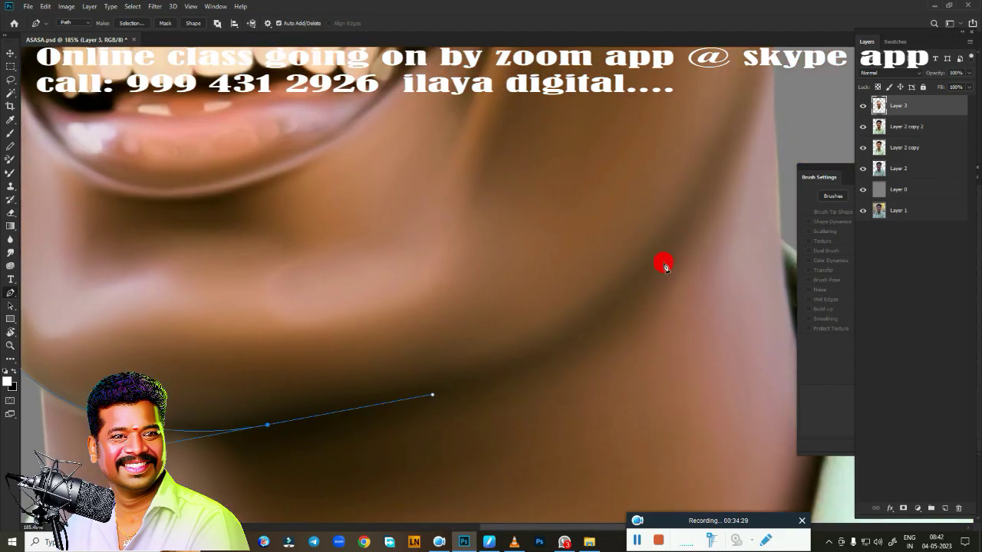
pyautogui.moveTo(676, 249); pyautogui.dragTo(722, 154)
# - Load the jawline path as an active selection with Ctrl+Enter, then switch back to Smudge
pyautogui.scroll(3, 726, 148)
pyautogui.hscroll(2, 706, 151)
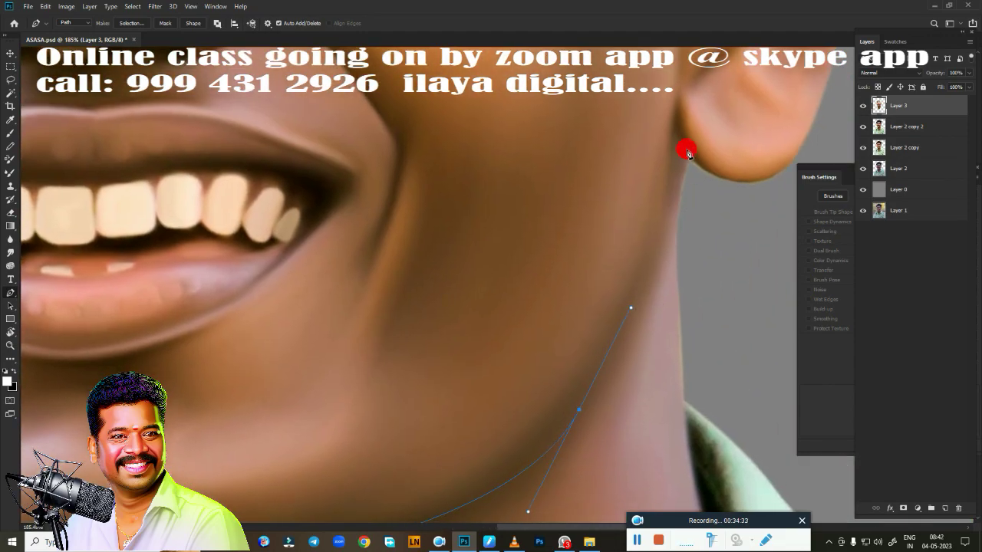
pyautogui.scroll(-5, 614, 260)
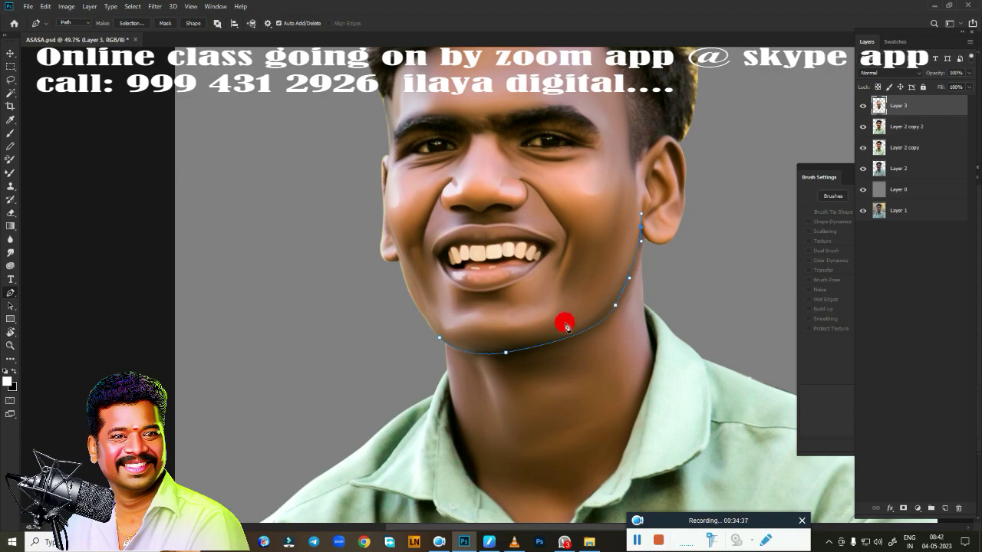
pyautogui.hotkey('ctrl', 'Return')
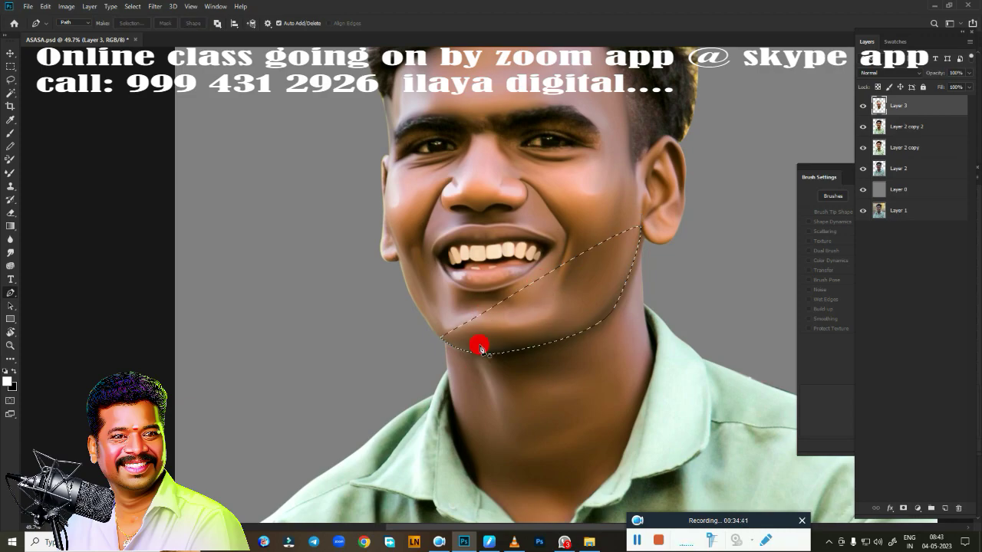
pyautogui.scroll(5, 478, 344)
pyautogui.scroll(2, 491, 420)
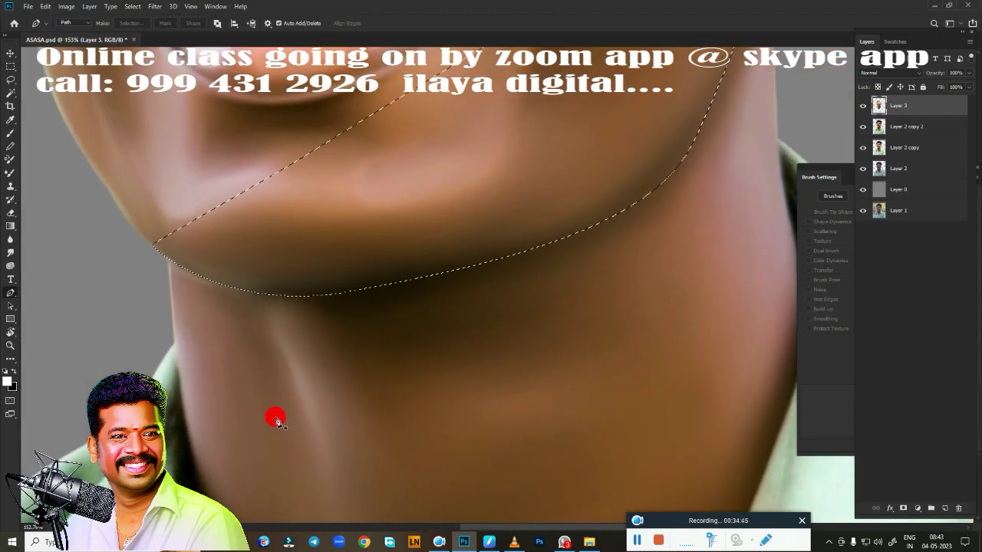
pyautogui.press('r')
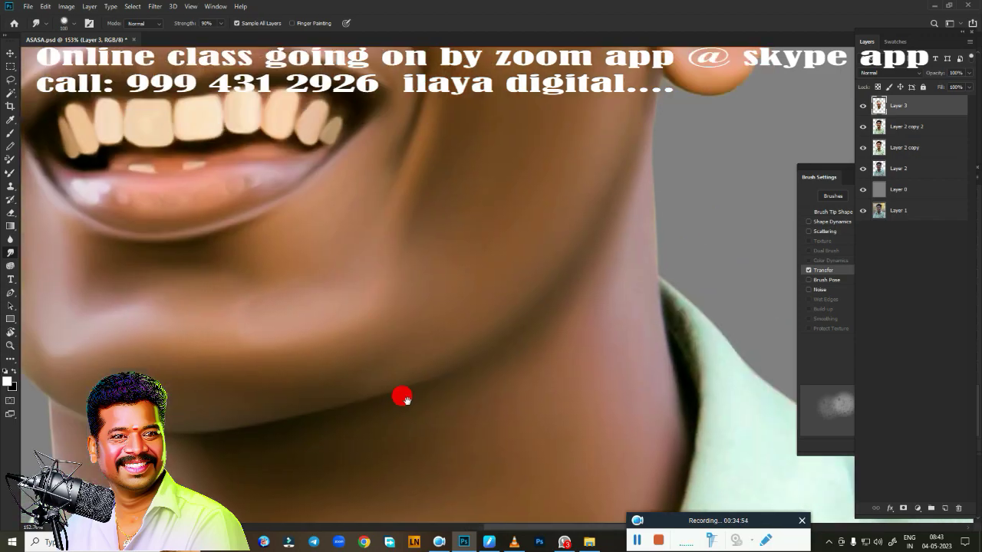
# - Undo the stray smudge and feather the jaw selection by 2 px
pyautogui.hotkey('ctrl', 'z')
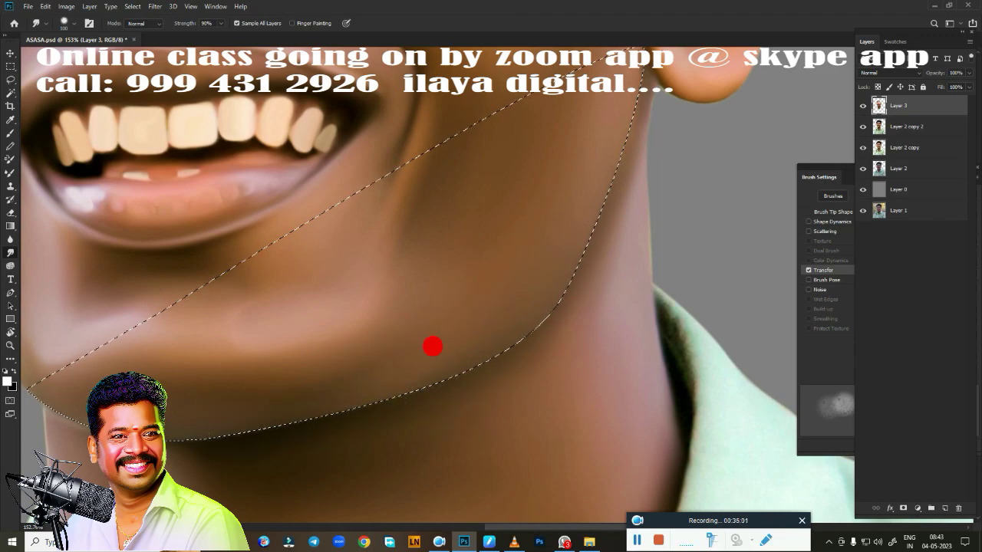
pyautogui.hotkey('shift', 'F6')
pyautogui.press('Return')
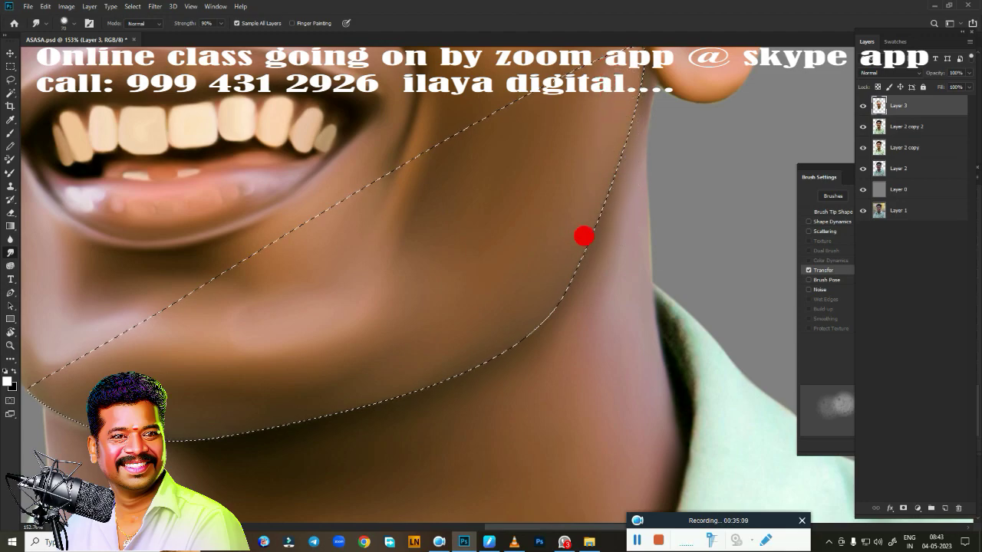
pyautogui.scroll(-5, 581, 144)
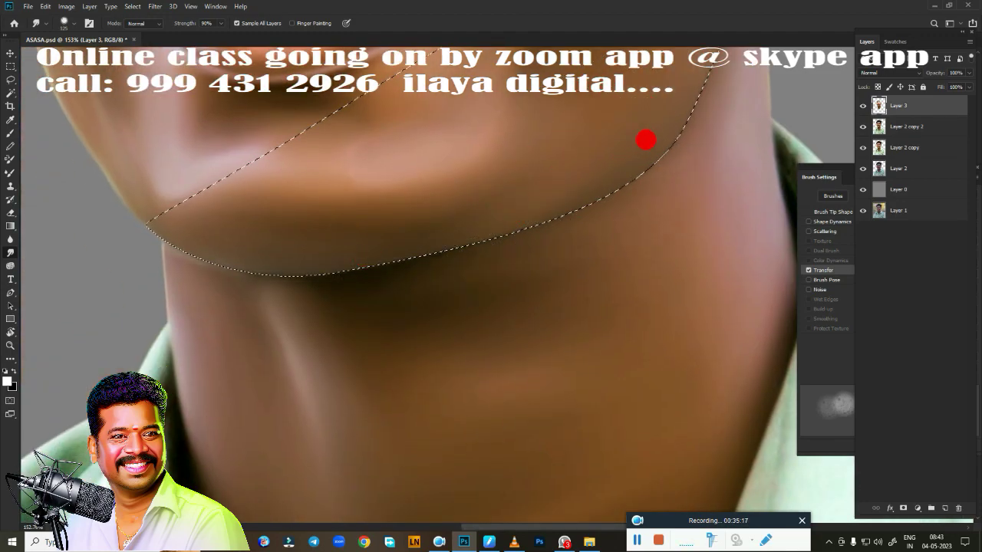
# - Settle the smudge brush at 100, then clear the chin selection and fit the photo in view
pyautogui.press('[')
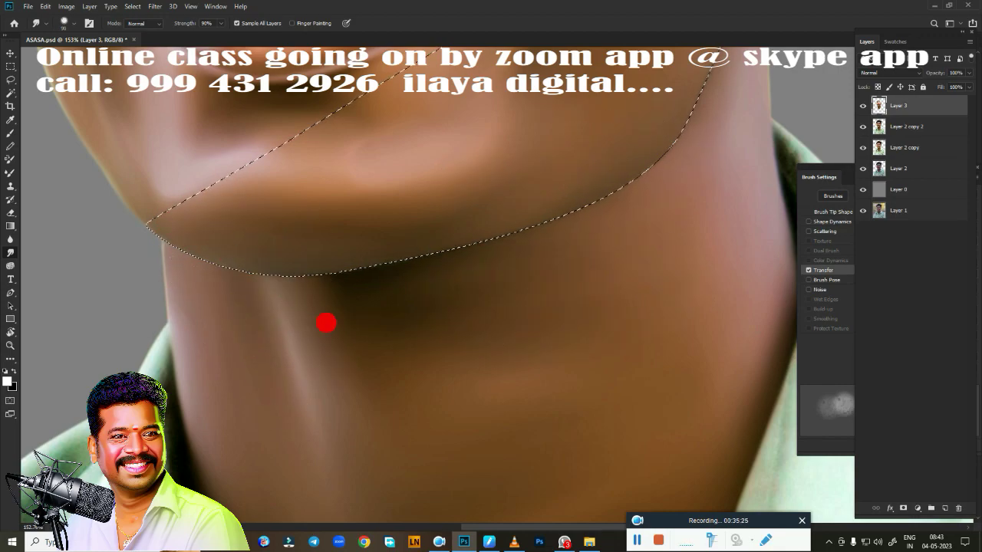
pyautogui.press(']')
pyautogui.press(']')
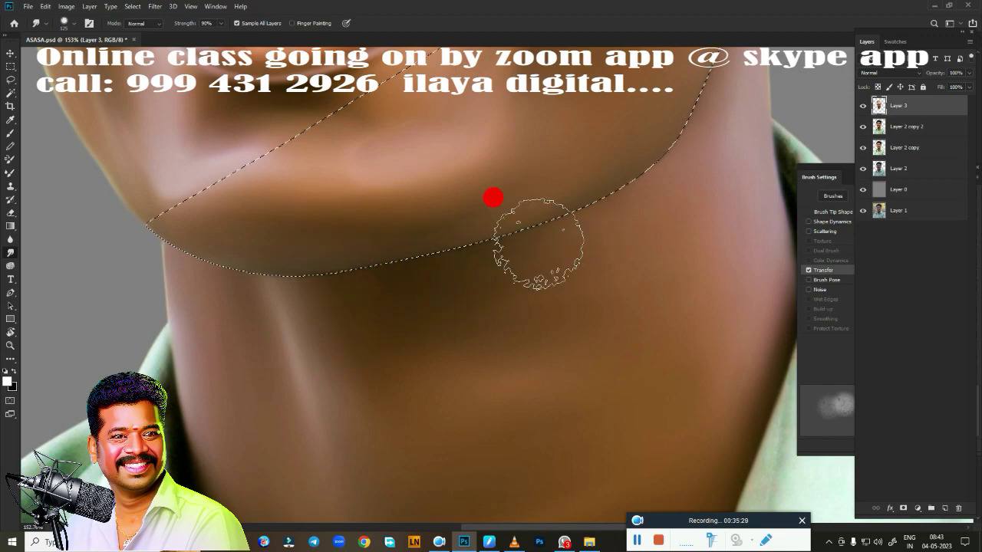
pyautogui.press('[')
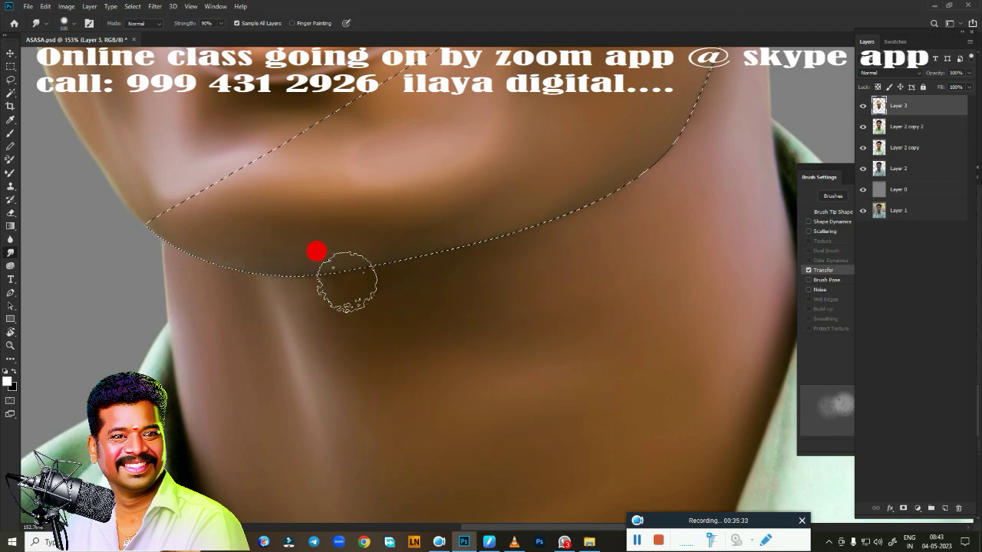
pyautogui.hotkey('ctrl', 'd')
pyautogui.hotkey('ctrl', '0')
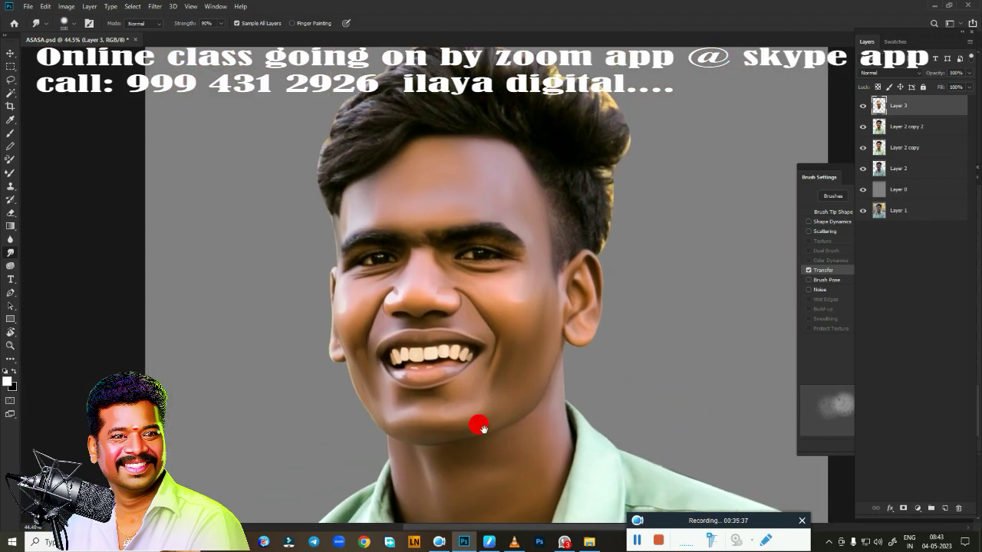
pyautogui.scroll(3, 576, 397)
pyautogui.scroll(-3, 577, 396)
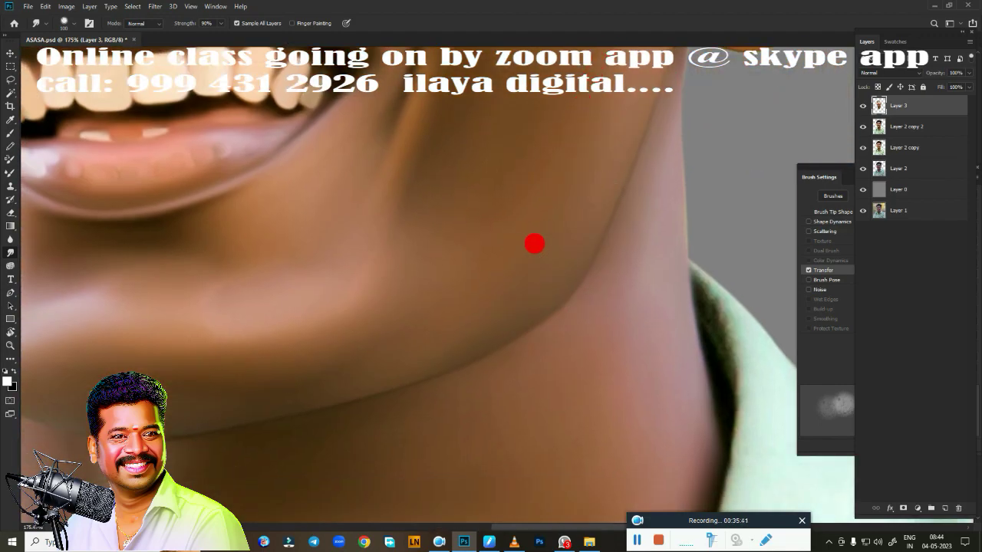
# - Smudge the nose edge against the background and soften the nose-tip skin texture and outline
pyautogui.hotkey('ctrl', '0')
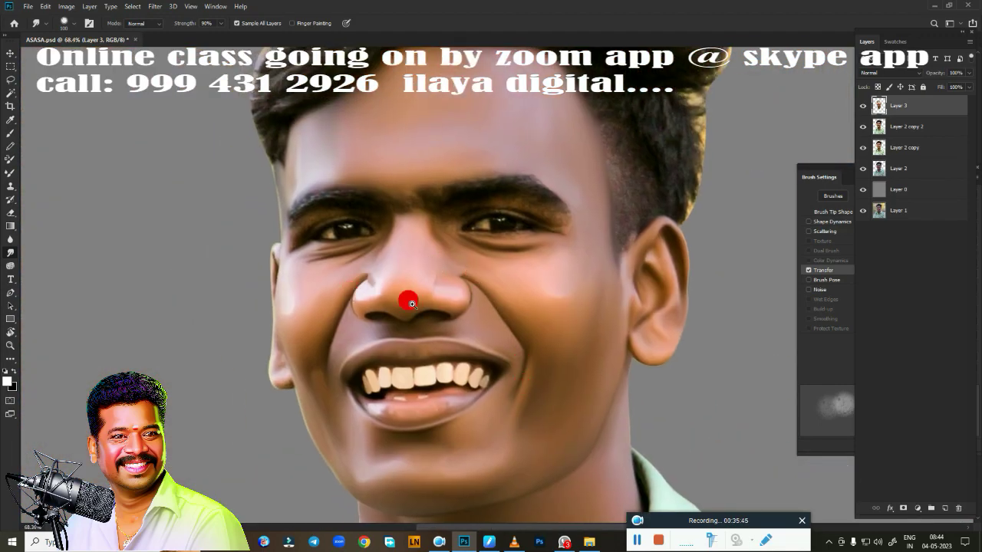
pyautogui.scroll(5, 310, 299)
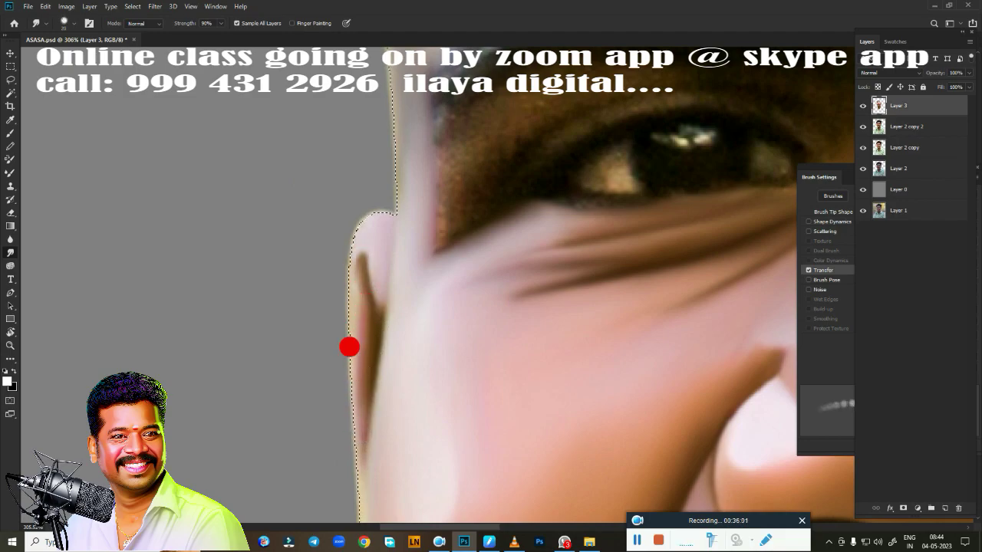
pyautogui.scroll(-5, 340, 359)
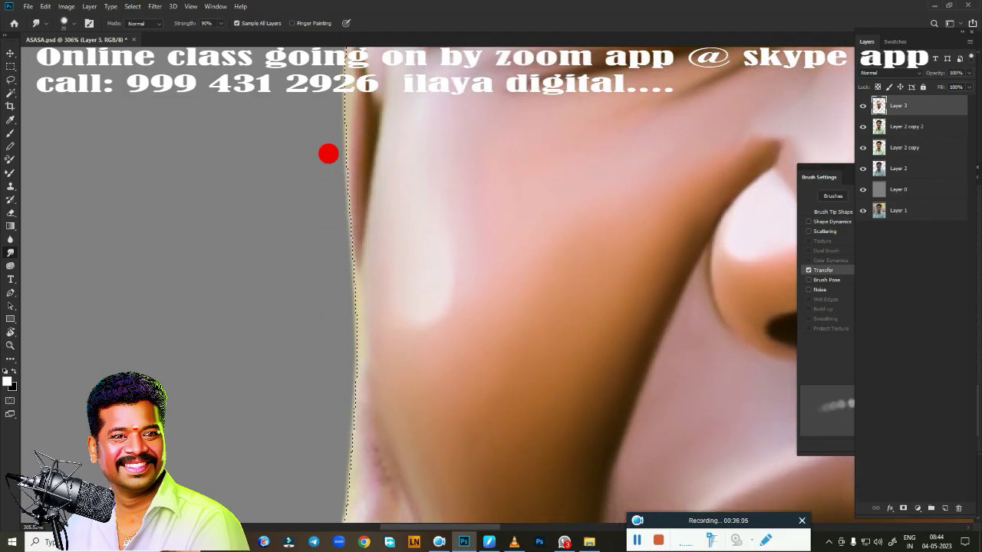
pyautogui.scroll(3, 322, 258)
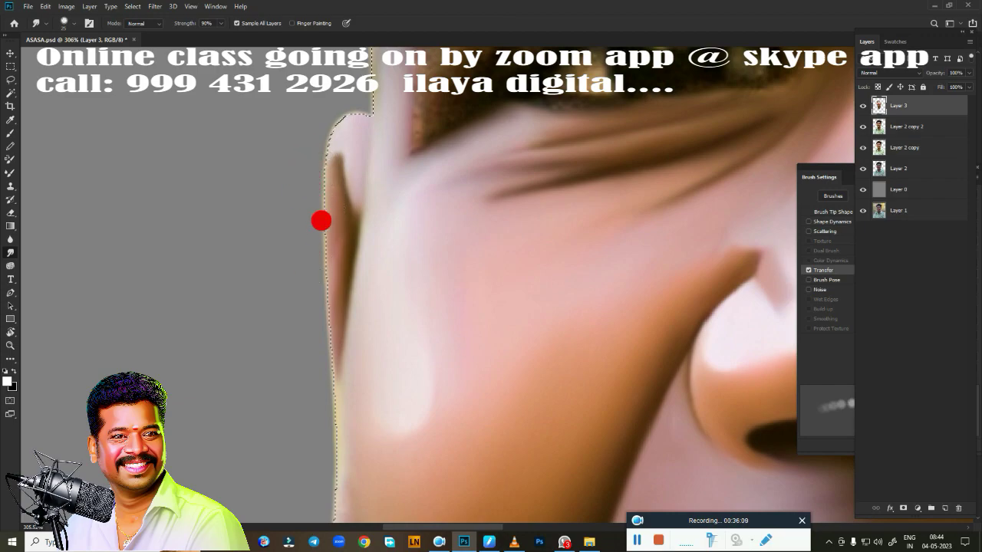
pyautogui.scroll(-3, 342, 273)
pyautogui.scroll(-5, 392, 395)
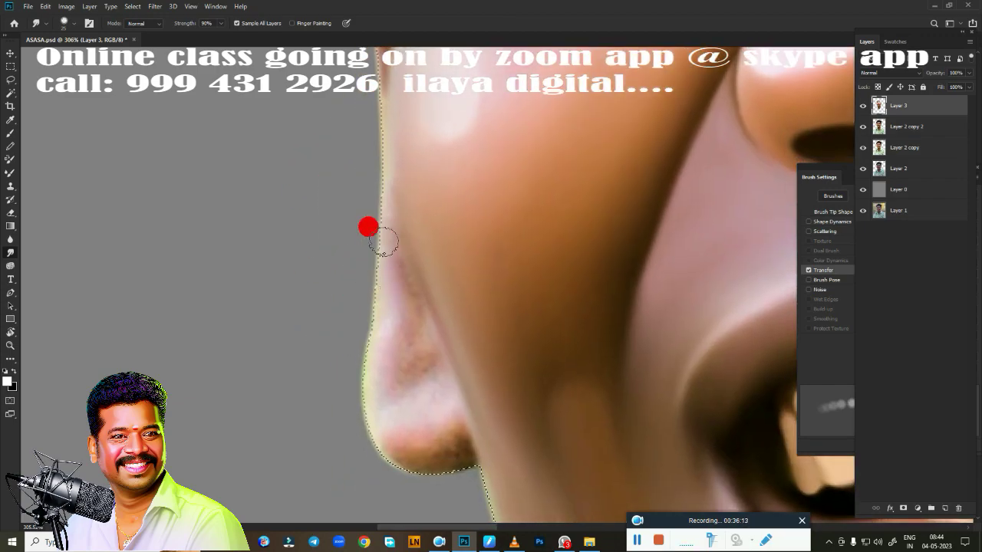
pyautogui.moveTo(371, 176)
pyautogui.mouseDown()
pyautogui.moveTo(386, 265)
pyautogui.moveTo(365, 89)
pyautogui.mouseUp()
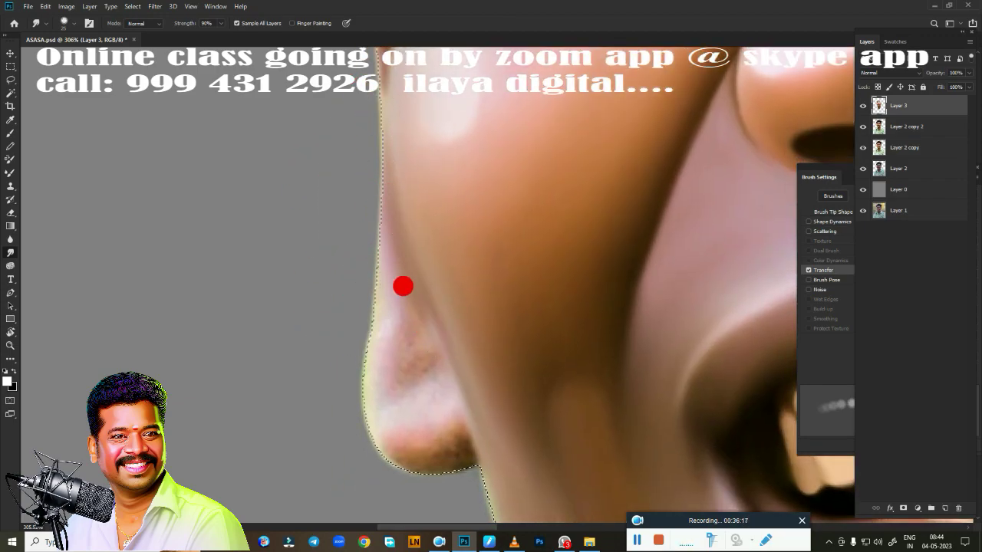
pyautogui.moveTo(384, 217)
pyautogui.mouseDown()
pyautogui.moveTo(410, 345)
pyautogui.moveTo(388, 355)
pyautogui.moveTo(381, 298)
pyautogui.moveTo(364, 396)
pyautogui.moveTo(425, 466)
pyautogui.moveTo(445, 459)
pyautogui.moveTo(357, 440)
pyautogui.mouseUp()
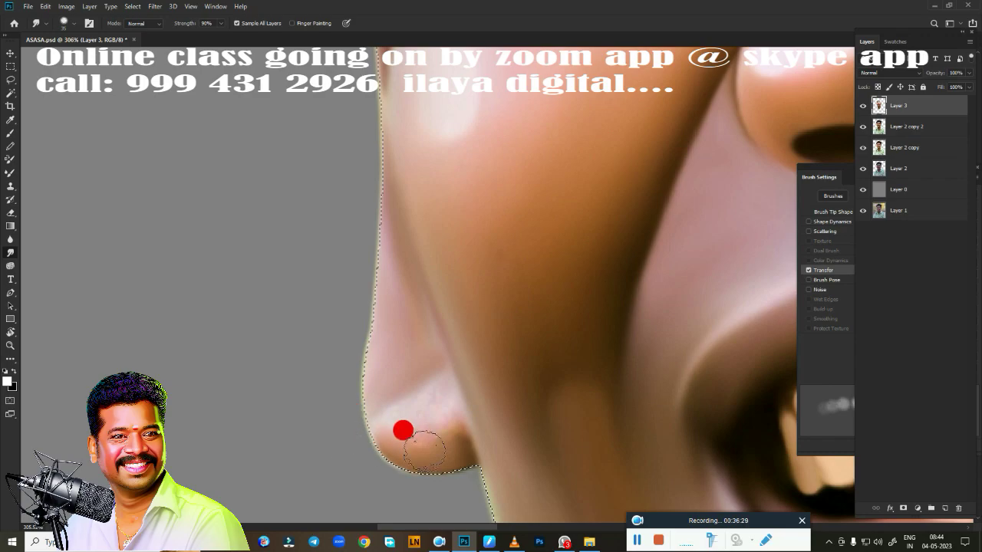
pyautogui.moveTo(423, 451)
pyautogui.mouseDown()
pyautogui.moveTo(450, 428)
pyautogui.moveTo(455, 459)
pyautogui.moveTo(376, 431)
pyautogui.moveTo(434, 394)
pyautogui.moveTo(451, 443)
pyautogui.moveTo(368, 409)
pyautogui.moveTo(353, 420)
pyautogui.moveTo(364, 432)
pyautogui.moveTo(454, 386)
pyautogui.moveTo(461, 300)
pyautogui.moveTo(413, 318)
pyautogui.mouseUp()
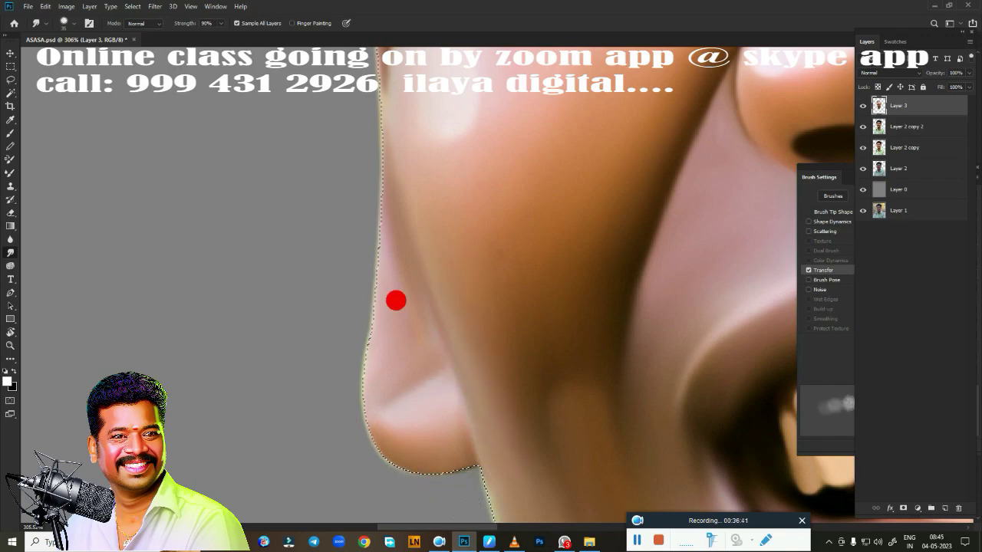
pyautogui.scroll(-3, 467, 391)
pyautogui.scroll(-3, 465, 416)
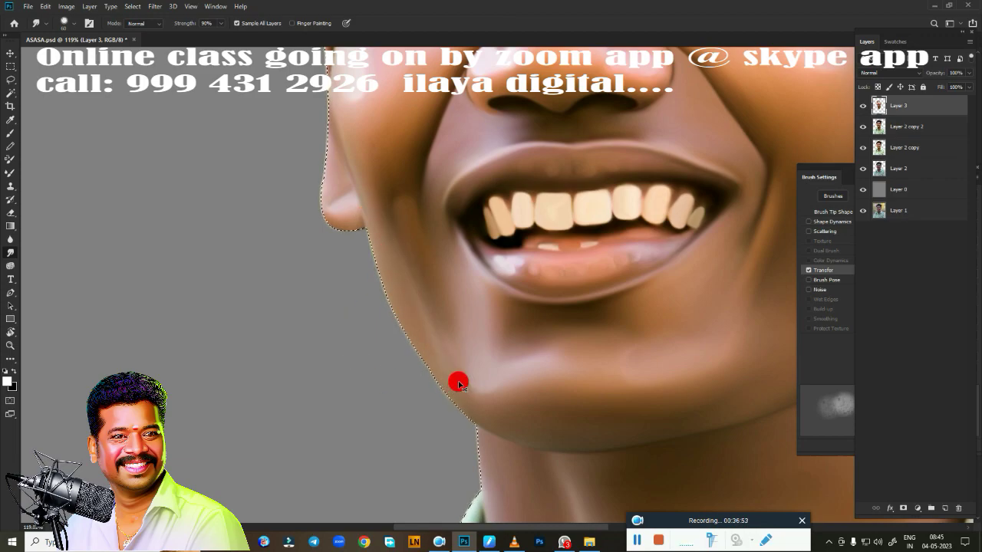
# - Deselect, save the portrait file, and reload the face outline as a selection
pyautogui.hotkey('ctrl', 'd')
pyautogui.hotkey('ctrl', 's')
pyautogui.click(913, 167)
pyautogui.keyDown('ctrl'); pyautogui.click(878, 127); pyautogui.keyUp('ctrl')
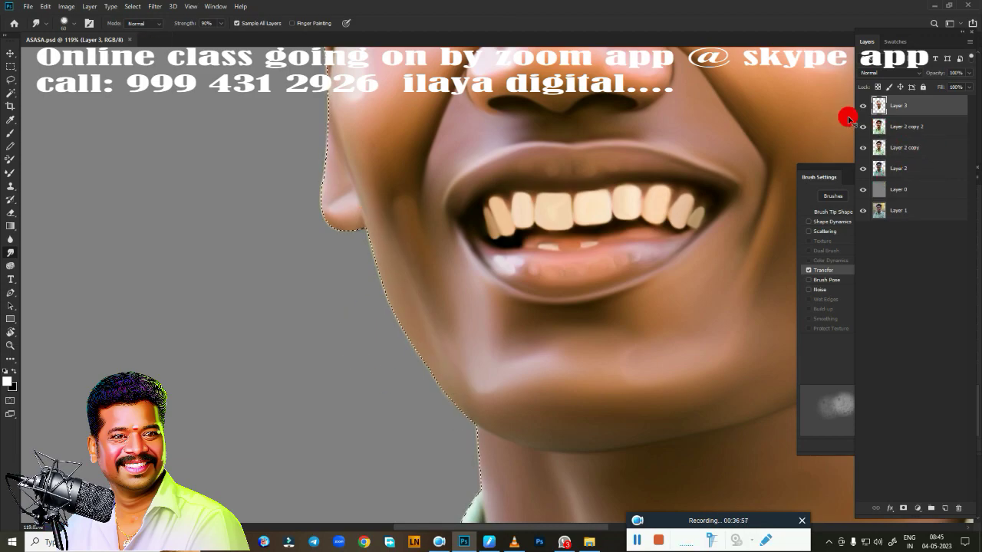
# - Return to working on Layer 3 and bring the eye and whole ear into view
pyautogui.click(896, 135)
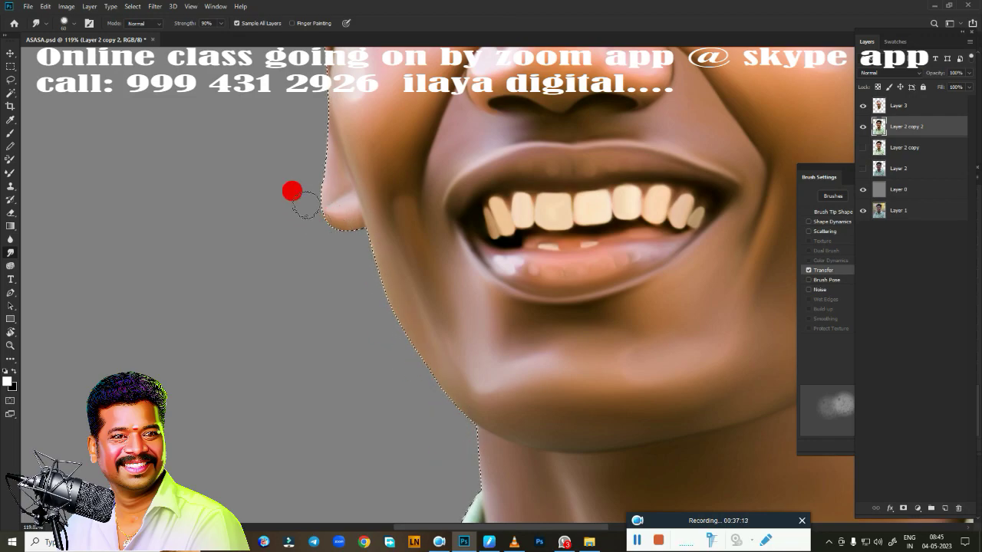
pyautogui.scroll(3, 291, 191)
pyautogui.hotkey('alt', ']')
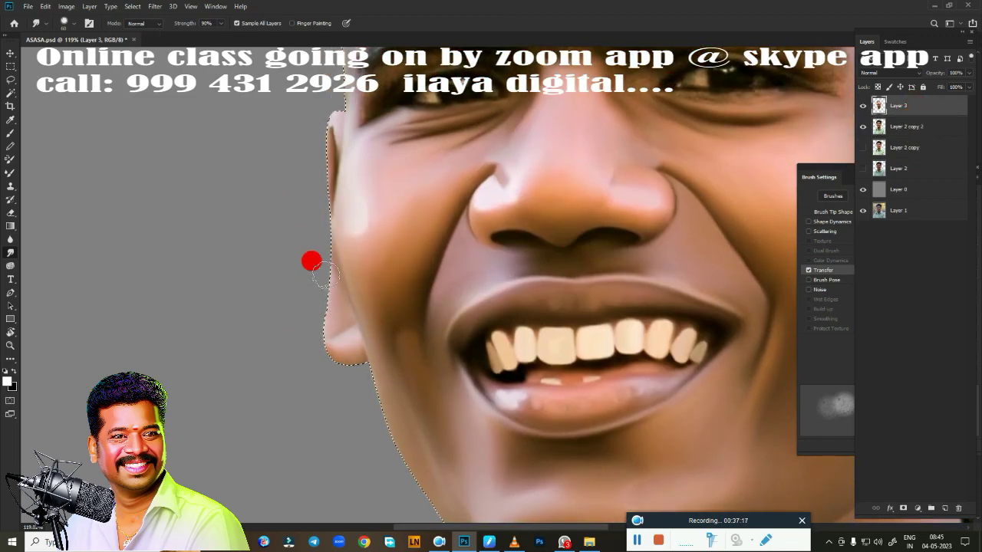
pyautogui.moveTo(322, 274); pyautogui.dragTo(313, 187)
pyautogui.scroll(-5, 353, 322)
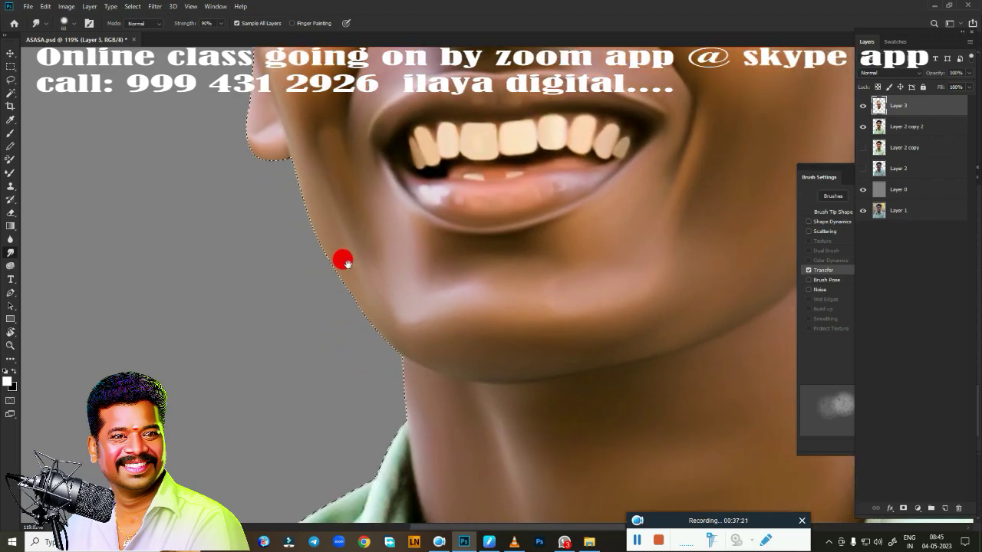
pyautogui.hscroll(5, 307, 383)
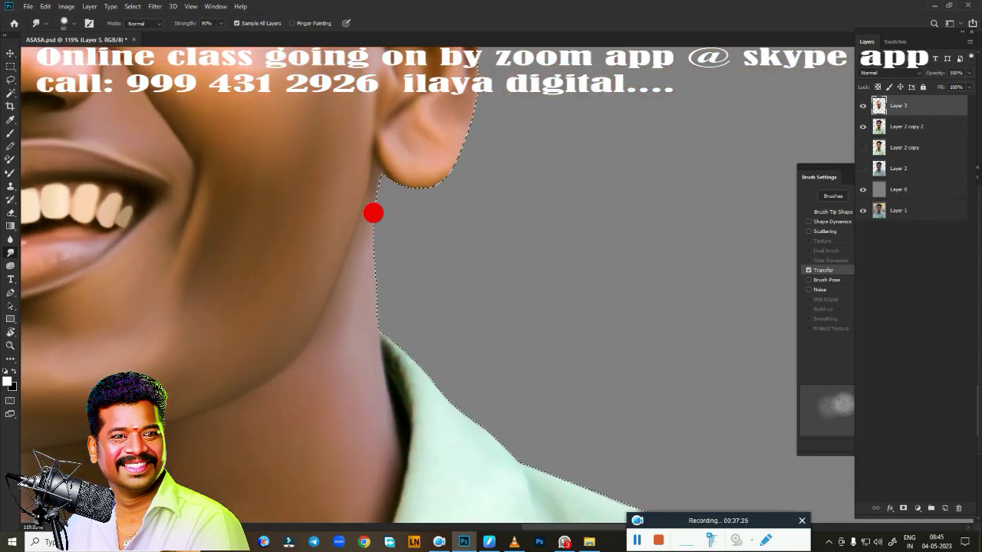
pyautogui.moveTo(462, 127); pyautogui.dragTo(484, 379)
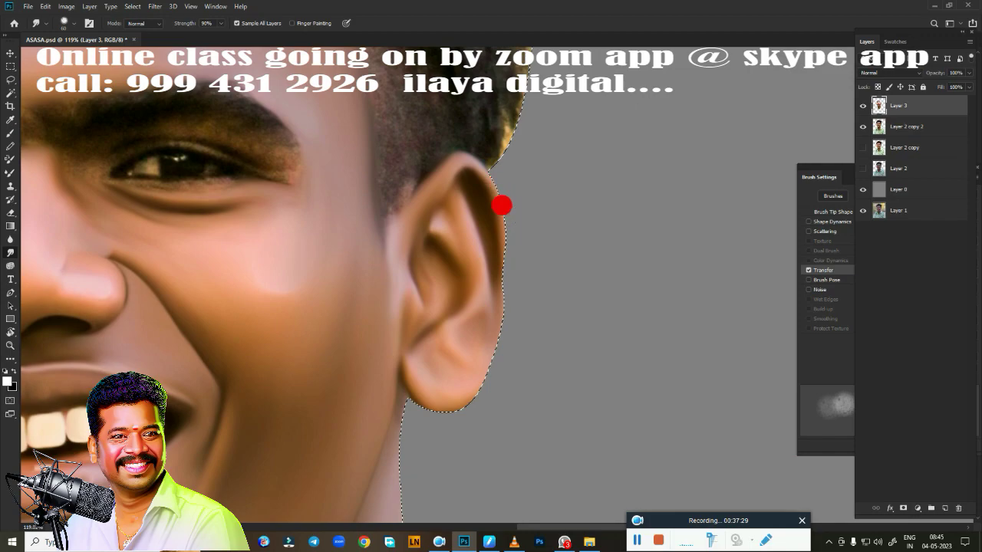
# - Zoom in close on the eye and eyebrow
pyautogui.hscroll(-5, 270, 284)
pyautogui.scroll(2, 281, 276)
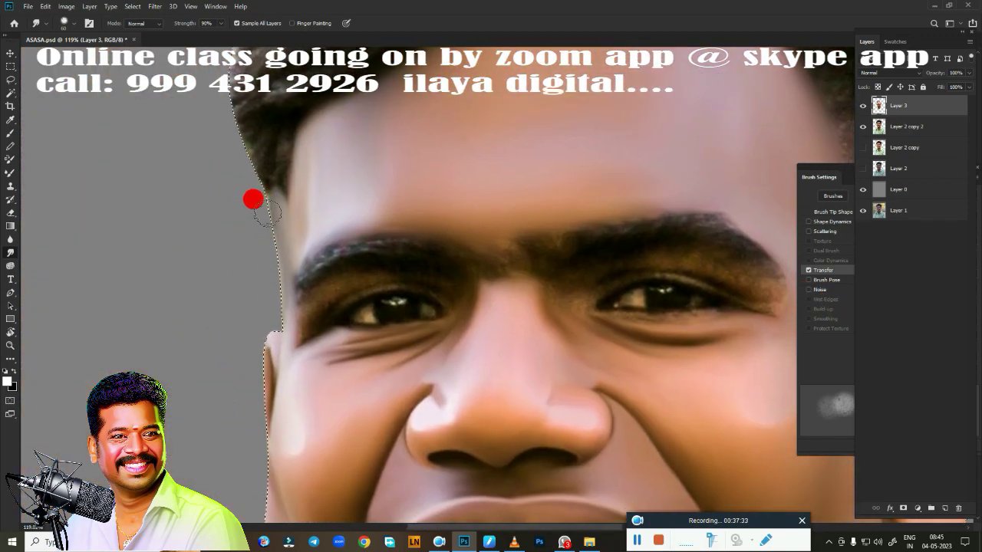
pyautogui.scroll(-2, 360, 347)
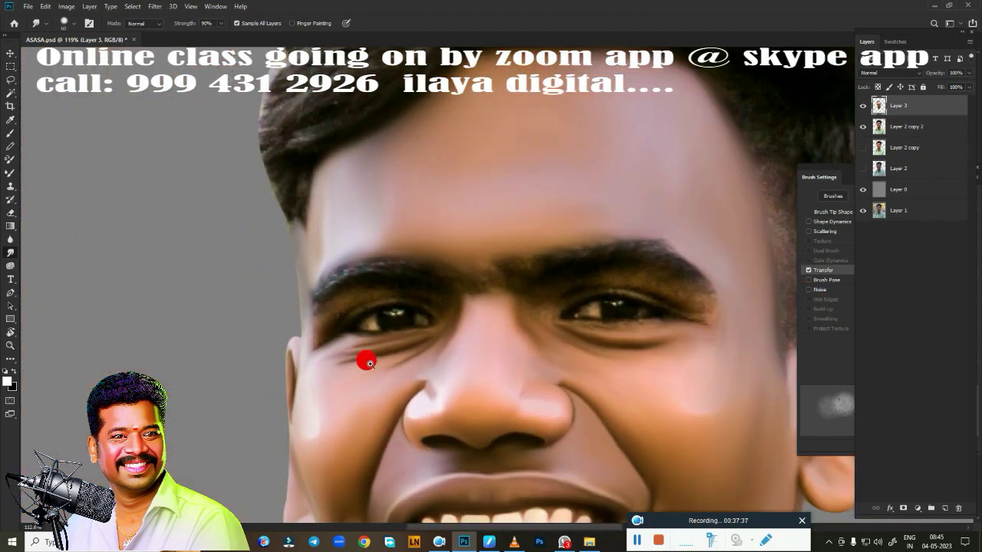
pyautogui.scroll(-2, 360, 351)
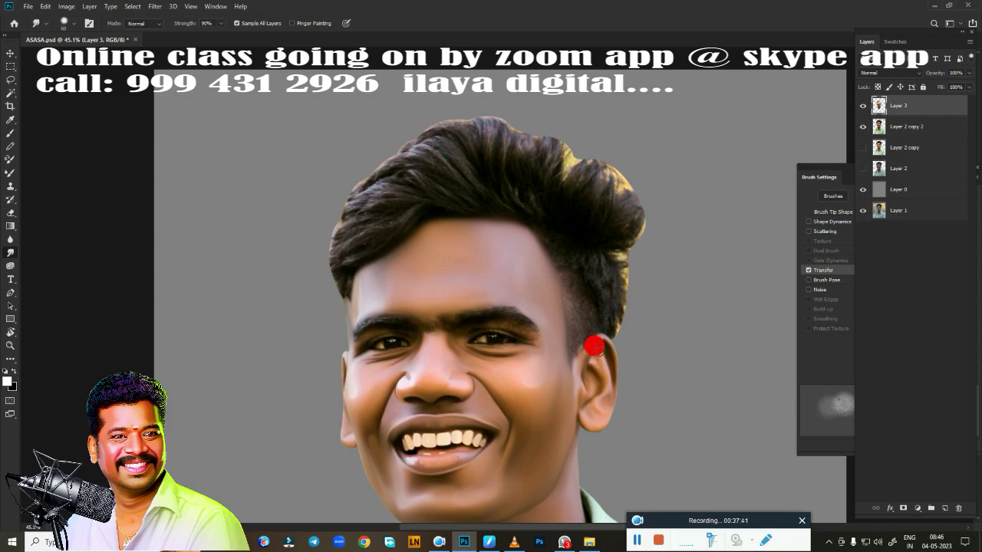
pyautogui.scroll(3, 594, 347)
pyautogui.scroll(4, 488, 325)
pyautogui.moveTo(511, 193); pyautogui.dragTo(712, 271)
pyautogui.scroll(2, 322, 244)
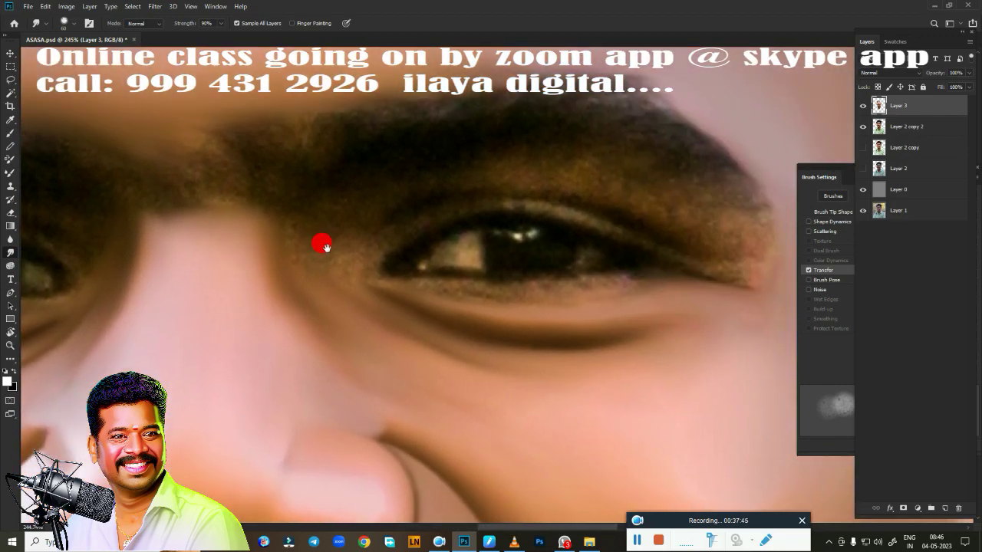
pyautogui.scroll(1, 388, 321)
# - Feather an under-eye Pen selection, smudge the puffy skin inside it, then deselect
pyautogui.press('p')
pyautogui.scroll(-3, 496, 373)
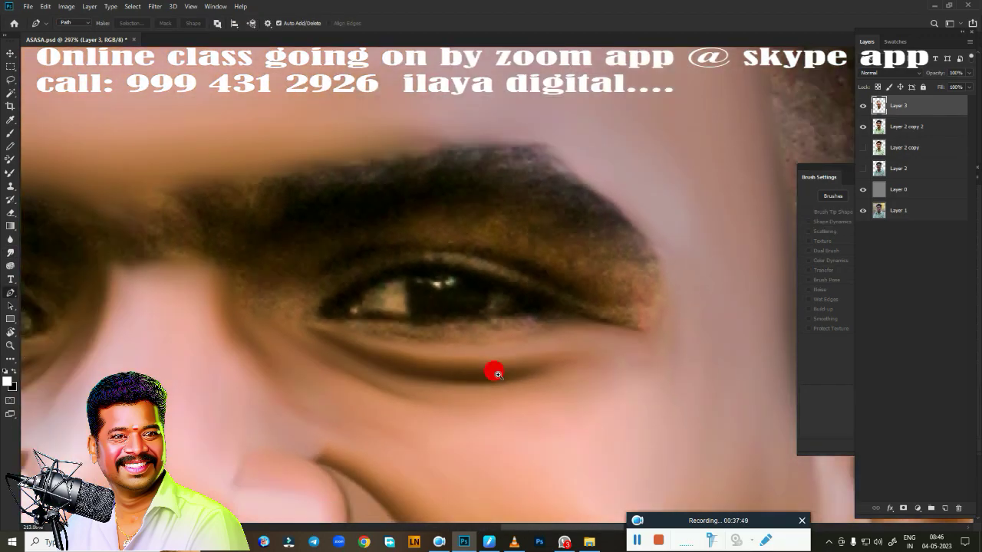
pyautogui.scroll(4, 428, 347)
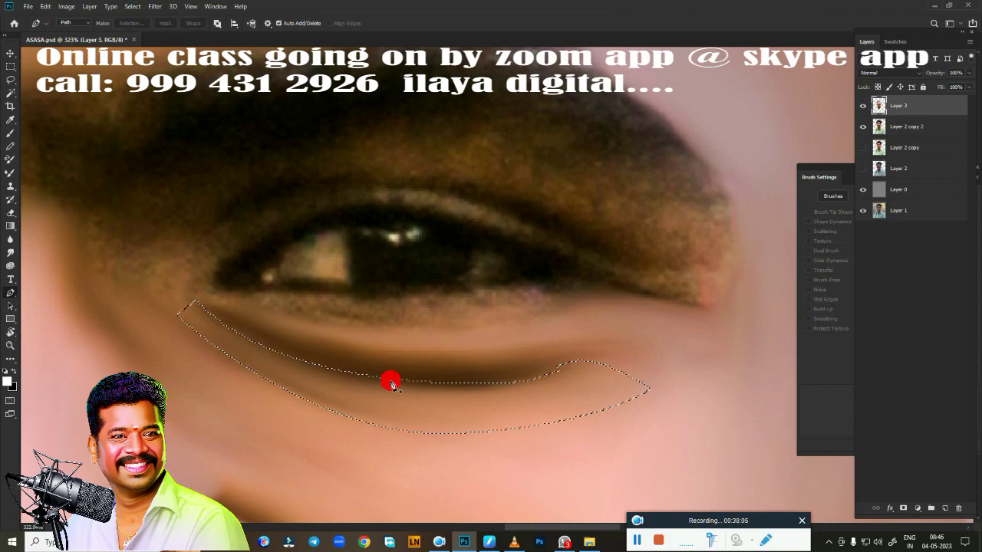
pyautogui.hotkey('shift', 'F6')
pyautogui.press('Return')
pyautogui.press('r')
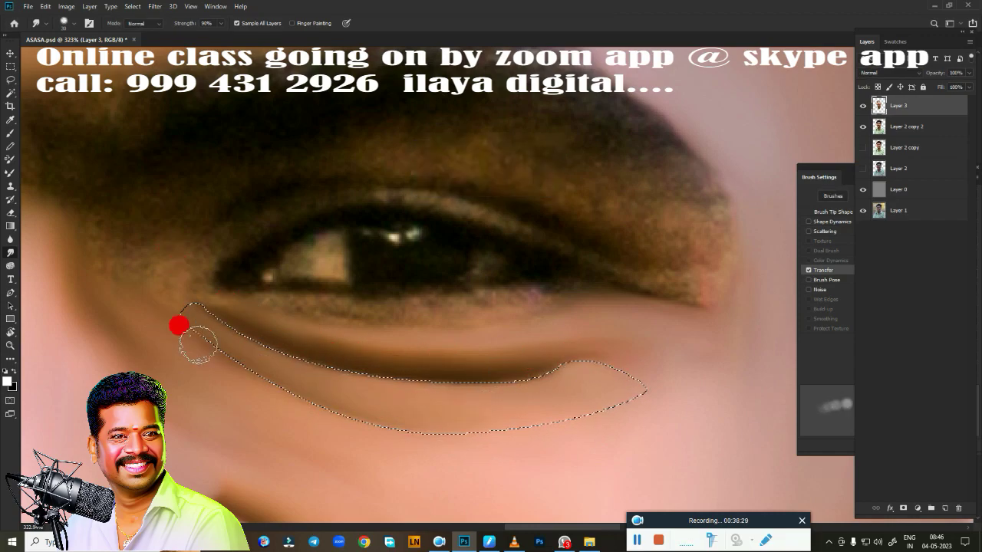
pyautogui.hotkey('ctrl', 'd')
pyautogui.scroll(-5, 457, 423)
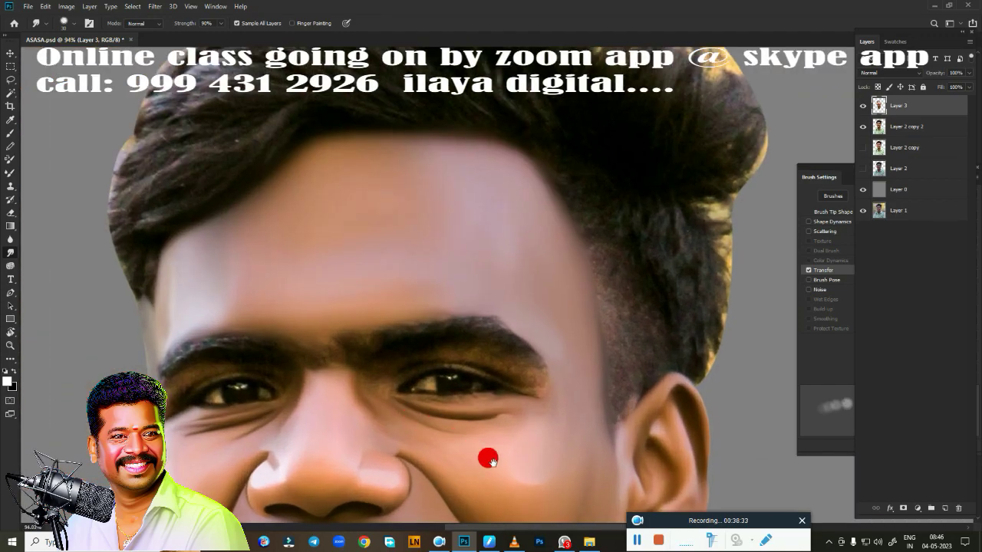
pyautogui.scroll(4, 486, 456)
pyautogui.scroll(2, 501, 263)
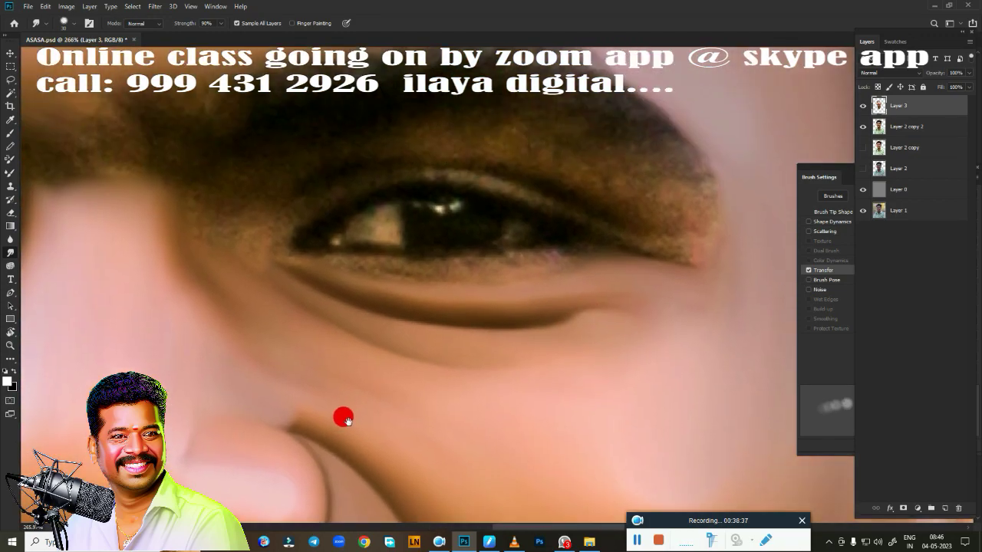
pyautogui.scroll(3, 345, 417)
# - Trace a Pen path from the eyebrow's outer end, past the inner corner, to below the eye
pyautogui.press('p')
pyautogui.scroll(-2, 466, 373)
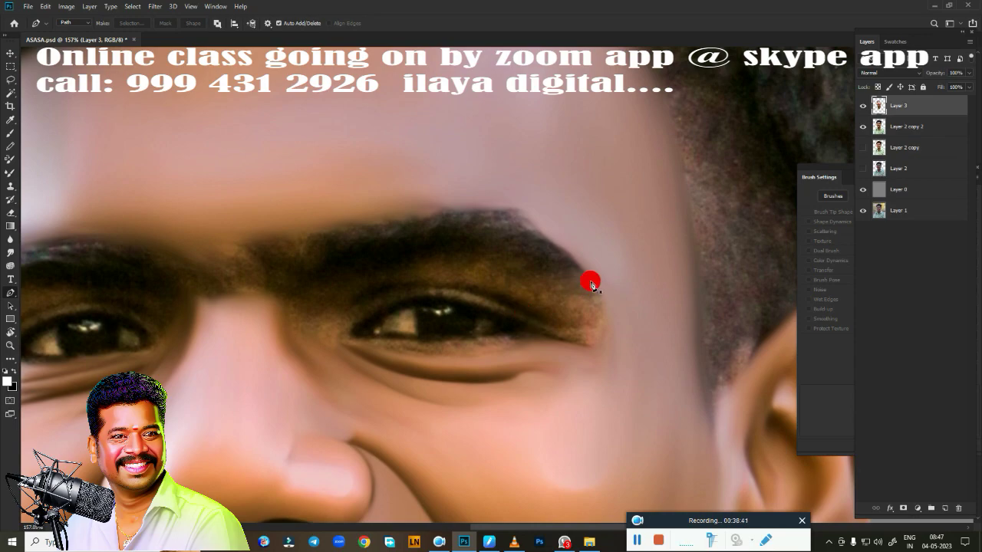
pyautogui.click(474, 251)
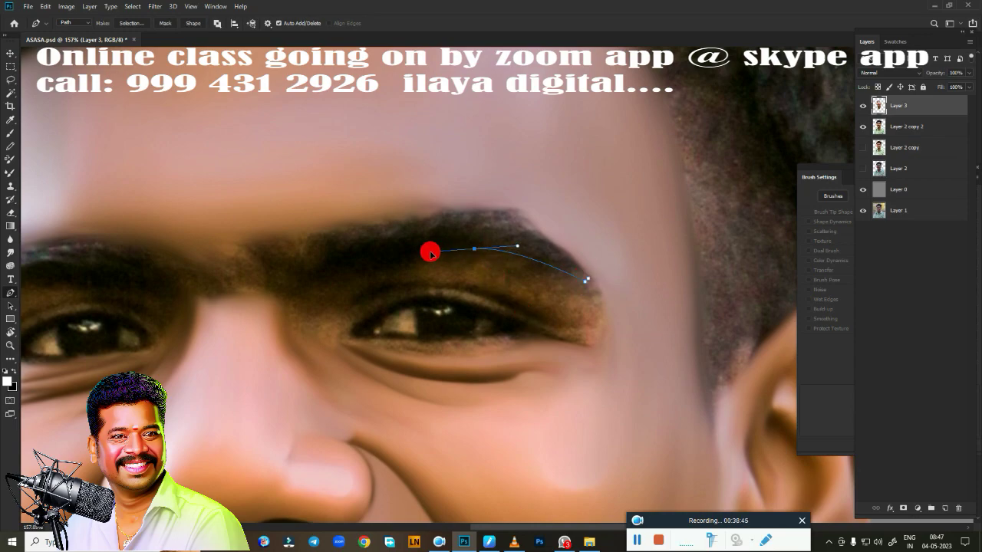
pyautogui.click(430, 254)
pyautogui.moveTo(286, 290); pyautogui.dragTo(268, 319)
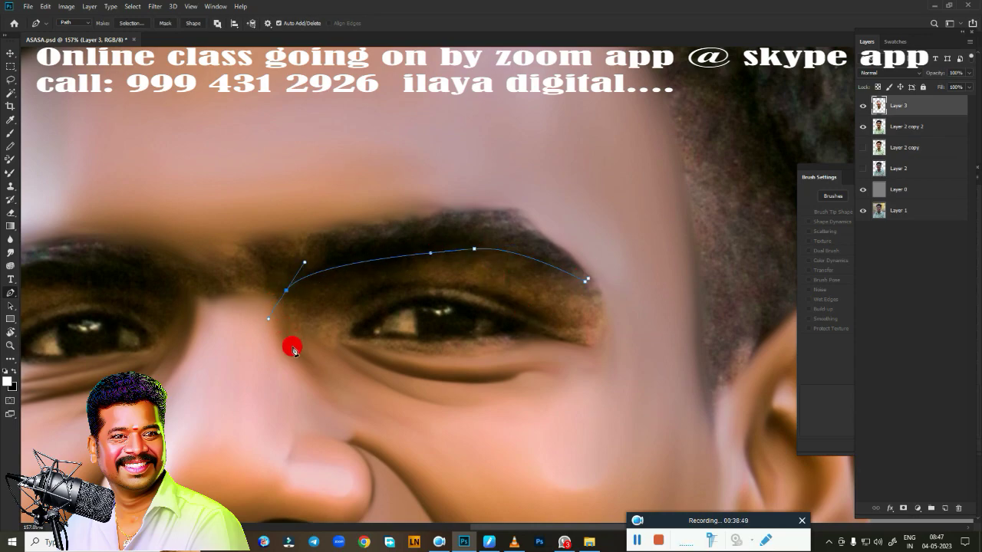
pyautogui.keyDown('alt'); pyautogui.click(286, 290); pyautogui.keyUp('alt')
pyautogui.moveTo(290, 345); pyautogui.dragTo(304, 371)
pyautogui.click(369, 418)
pyautogui.moveTo(378, 396); pyautogui.dragTo(337, 352)
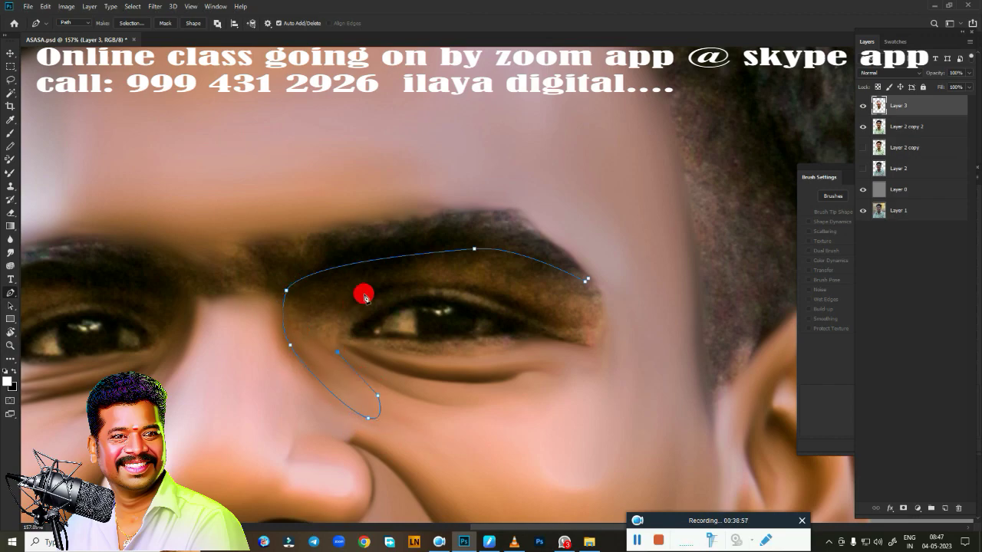
pyautogui.scroll(3, 452, 329)
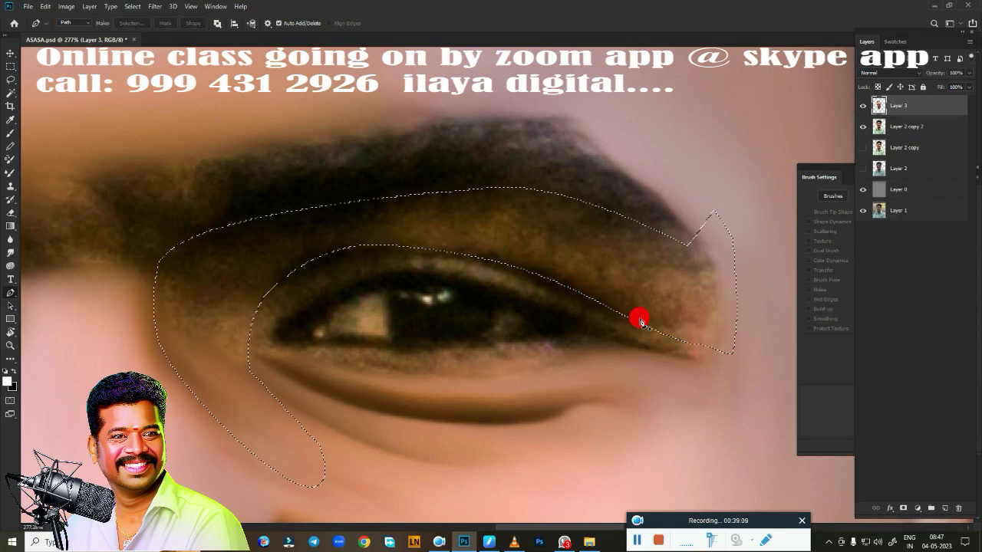
# - Smudge the outer eye corner, under-brow, eyelid crease and under-eye skin, then feather 2 px
pyautogui.hotkey('shift', 'F6')
pyautogui.press('Return')
pyautogui.press('r')
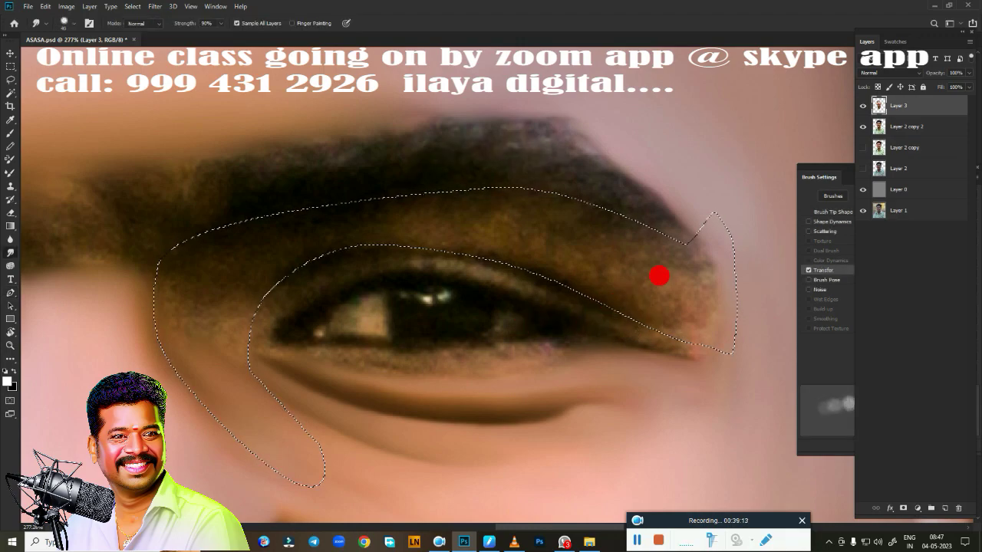
pyautogui.moveTo(659, 275)
pyautogui.mouseDown()
pyautogui.moveTo(673, 222)
pyautogui.moveTo(678, 313)
pyautogui.moveTo(541, 244)
pyautogui.moveTo(657, 250)
pyautogui.moveTo(614, 244)
pyautogui.moveTo(616, 263)
pyautogui.moveTo(585, 225)
pyautogui.moveTo(583, 235)
pyautogui.moveTo(487, 200)
pyautogui.moveTo(224, 233)
pyautogui.moveTo(158, 296)
pyautogui.moveTo(287, 184)
pyautogui.moveTo(204, 213)
pyautogui.moveTo(504, 194)
pyautogui.moveTo(265, 192)
pyautogui.moveTo(248, 208)
pyautogui.moveTo(397, 171)
pyautogui.moveTo(486, 177)
pyautogui.moveTo(161, 252)
pyautogui.moveTo(357, 219)
pyautogui.mouseUp()
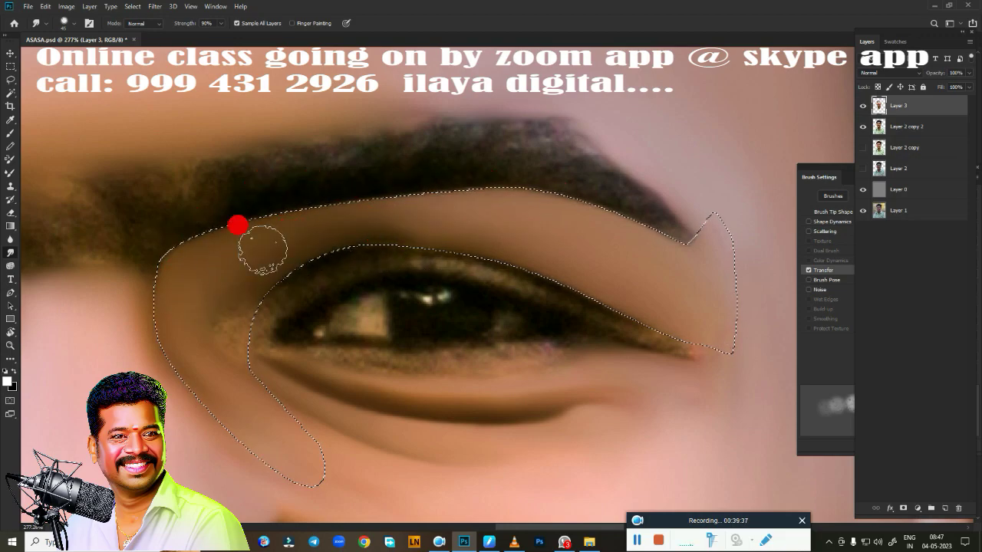
pyautogui.moveTo(262, 250); pyautogui.dragTo(425, 231)
pyautogui.moveTo(616, 310)
pyautogui.mouseDown()
pyautogui.moveTo(504, 226)
pyautogui.moveTo(408, 241)
pyautogui.moveTo(521, 256)
pyautogui.moveTo(230, 298)
pyautogui.moveTo(244, 303)
pyautogui.mouseUp()
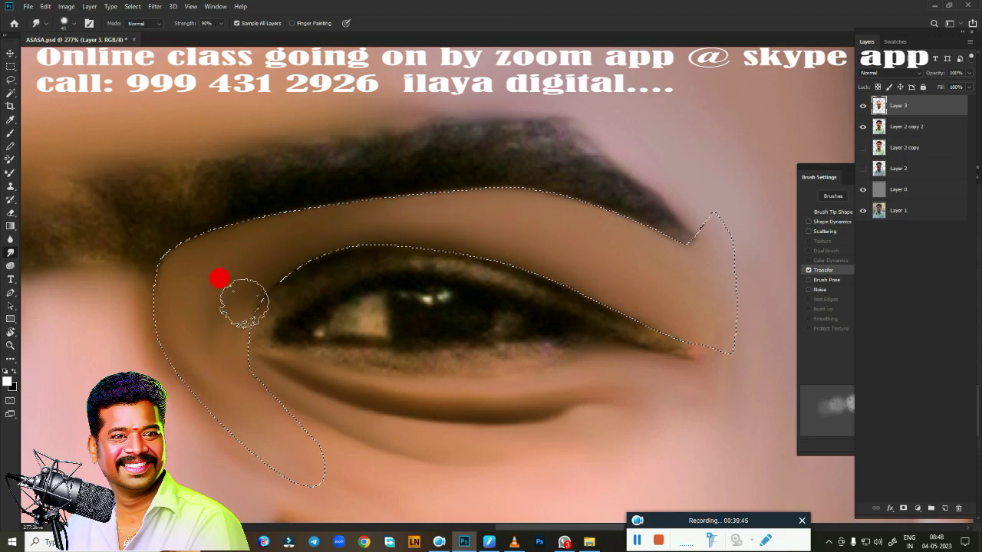
pyautogui.moveTo(293, 253)
pyautogui.mouseDown()
pyautogui.moveTo(258, 226)
pyautogui.moveTo(156, 366)
pyautogui.moveTo(151, 336)
pyautogui.mouseUp()
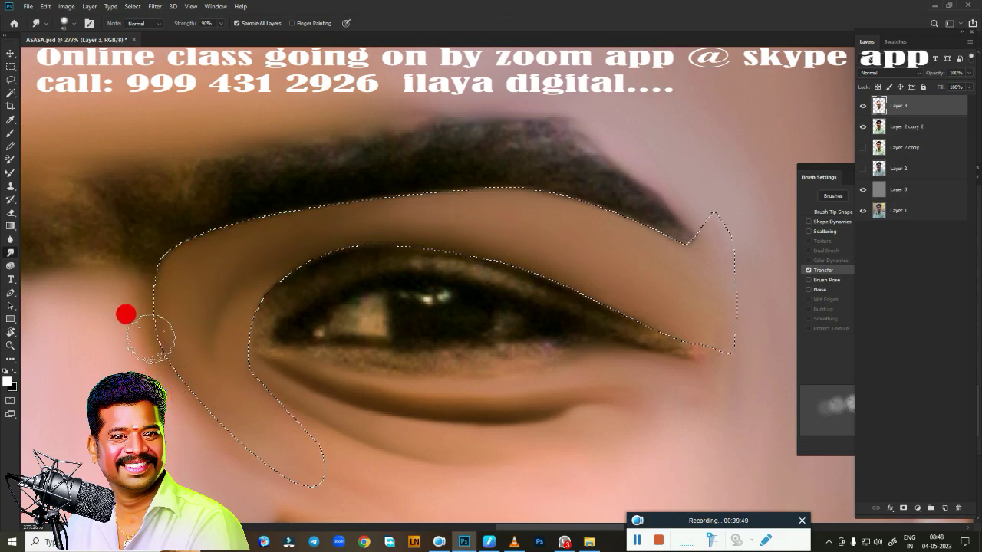
pyautogui.hotkey('shift', 'F6')
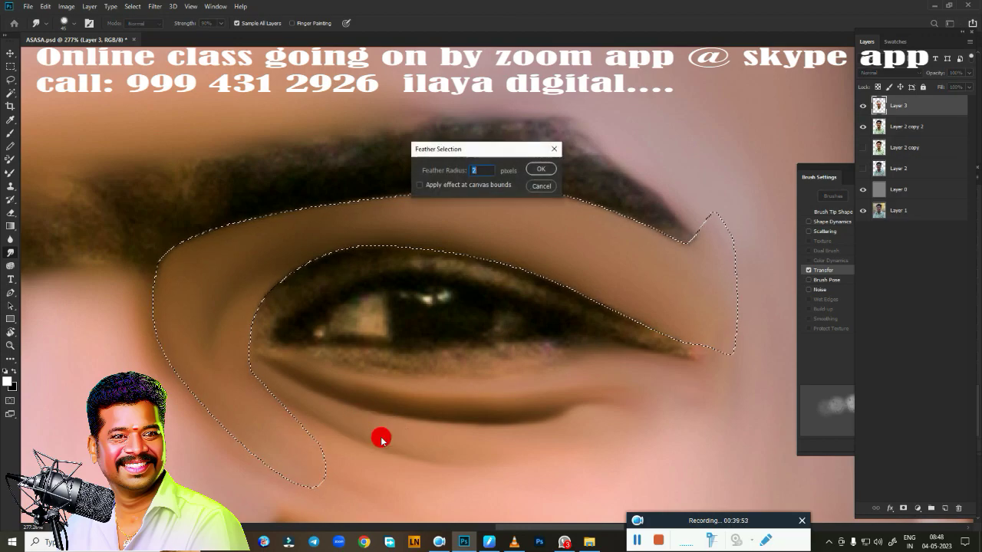
pyautogui.press('Return')
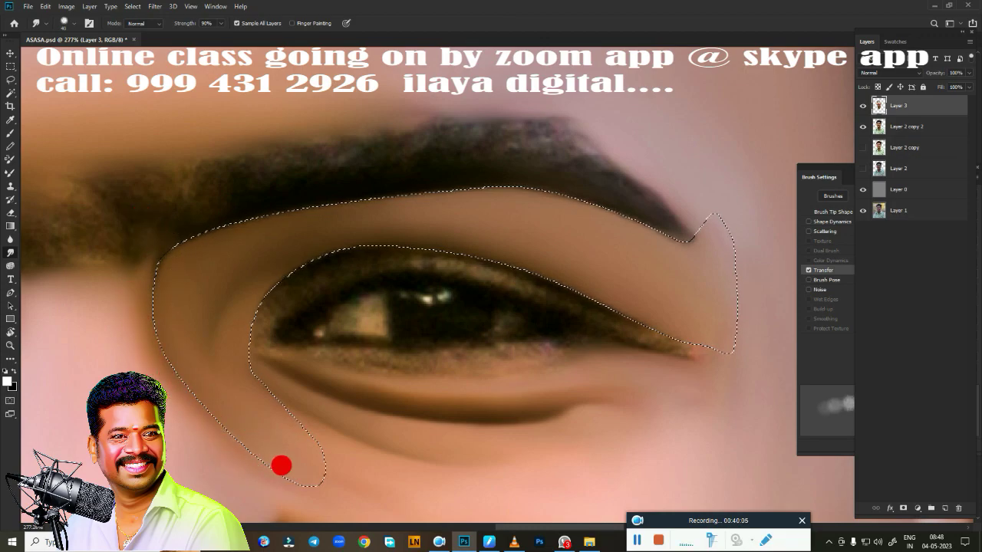
# - Load the Mixer Brush with black sampled from the eye, clean it, and fit the face in view
pyautogui.press('b')
pyautogui.scroll(2, 414, 376)
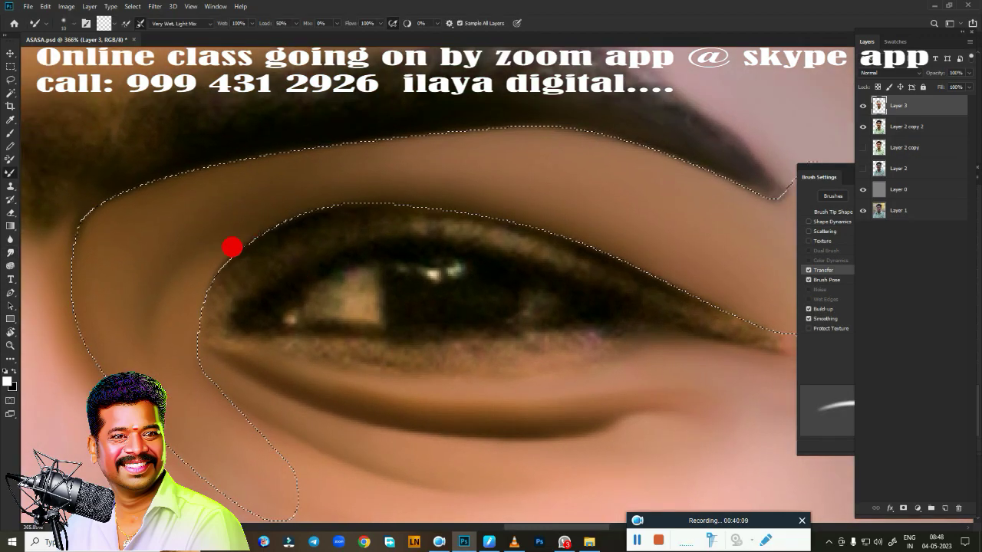
pyautogui.click(104, 23)
pyautogui.click(284, 217)
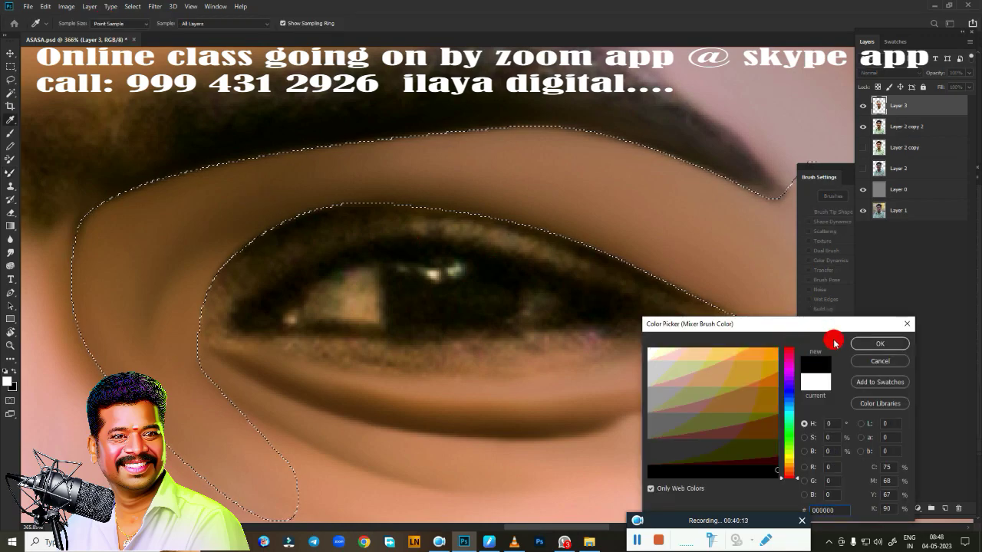
pyautogui.click(833, 339)
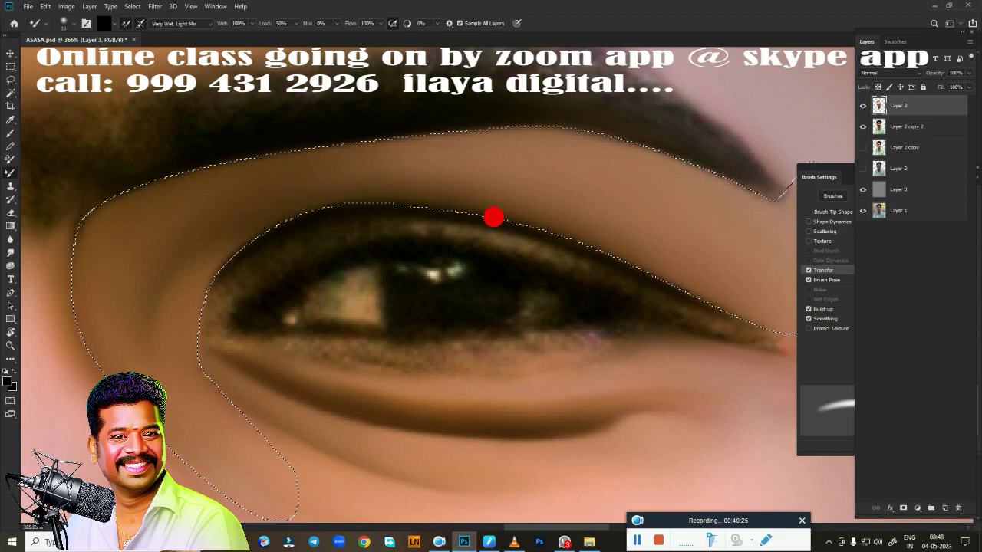
pyautogui.click(114, 23)
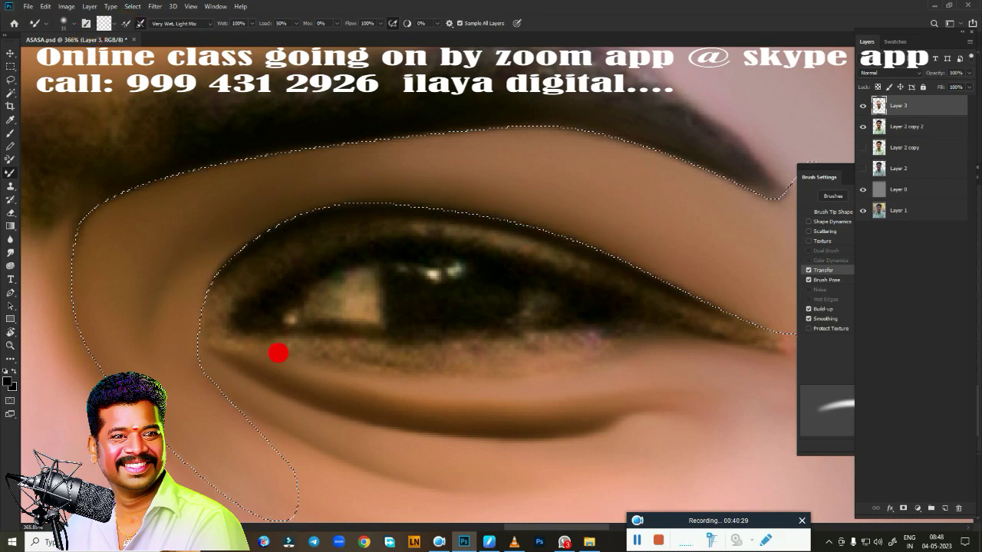
pyautogui.hotkey('ctrl', '0')
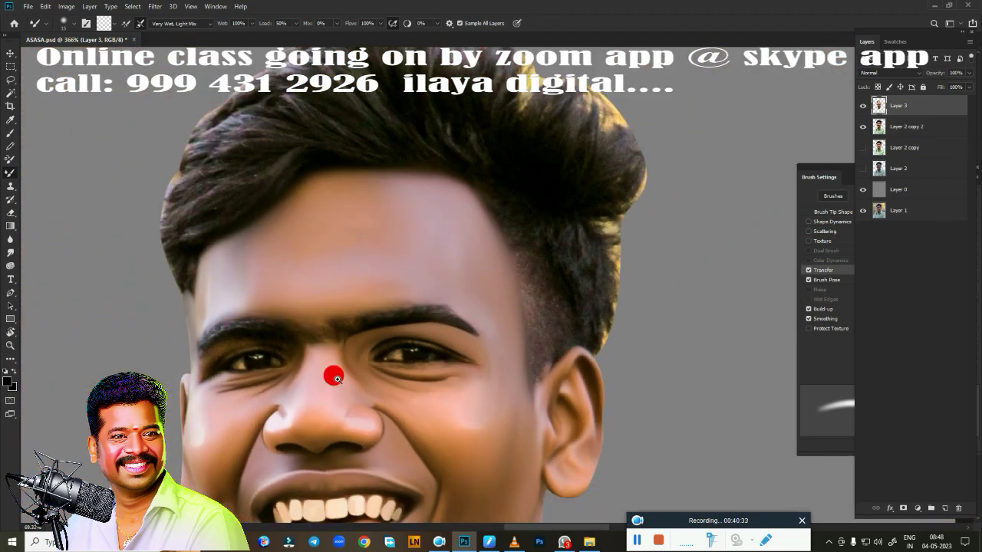
pyautogui.scroll(4, 374, 281)
pyautogui.scroll(3, 417, 289)
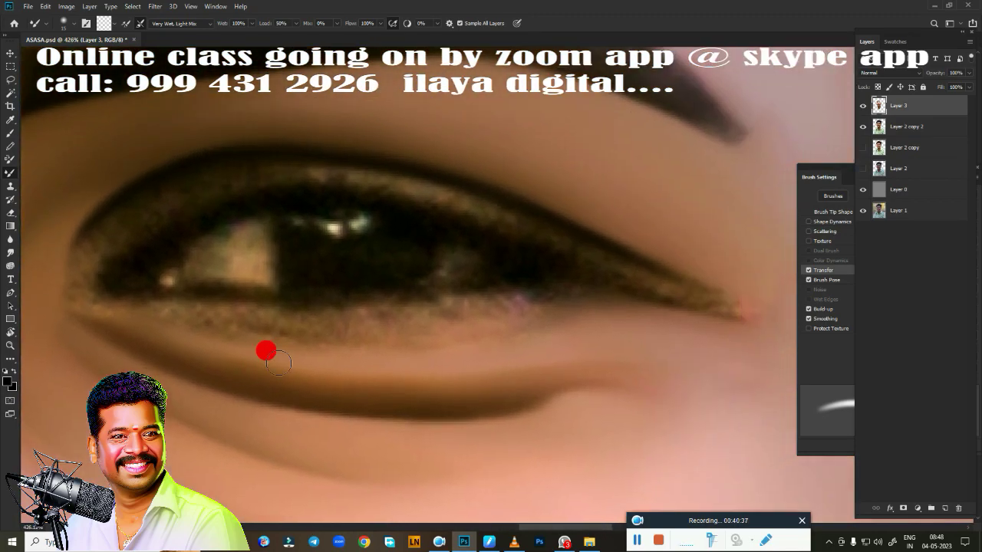
# - Trace a Pen path along the upper eyelid to the outer corner and back to the inner corner
pyautogui.press('p')
pyautogui.moveTo(243, 159); pyautogui.dragTo(335, 159)
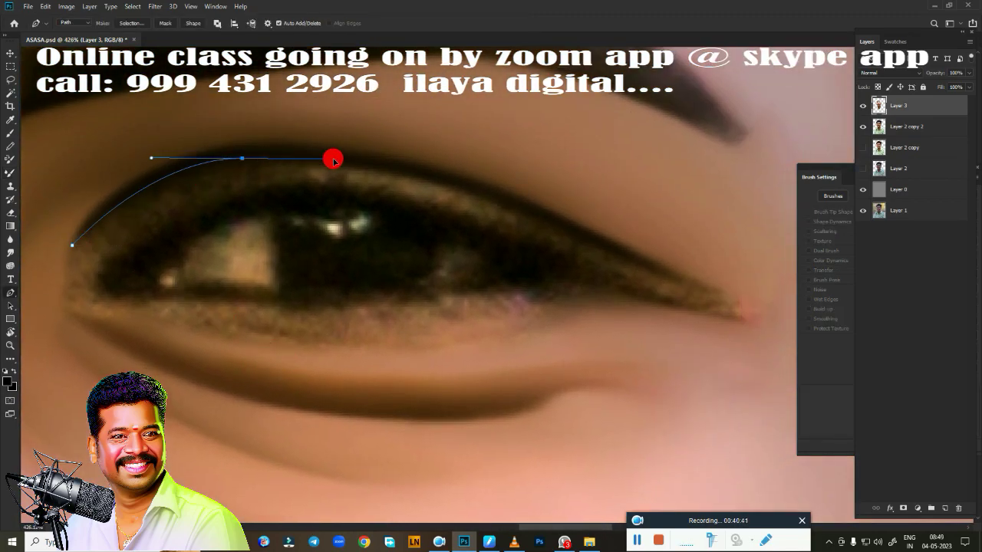
pyautogui.moveTo(514, 208); pyautogui.dragTo(593, 247)
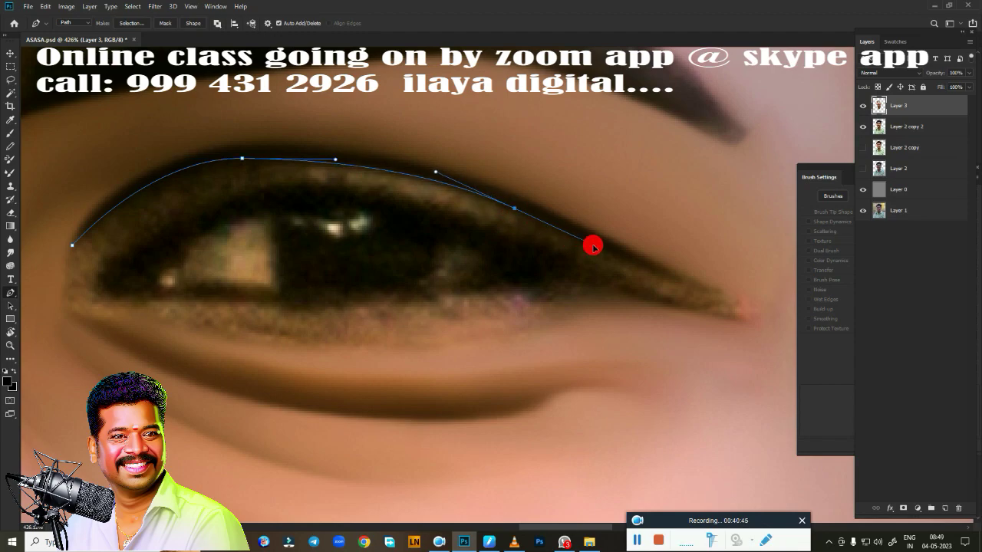
pyautogui.moveTo(730, 294); pyautogui.dragTo(777, 328)
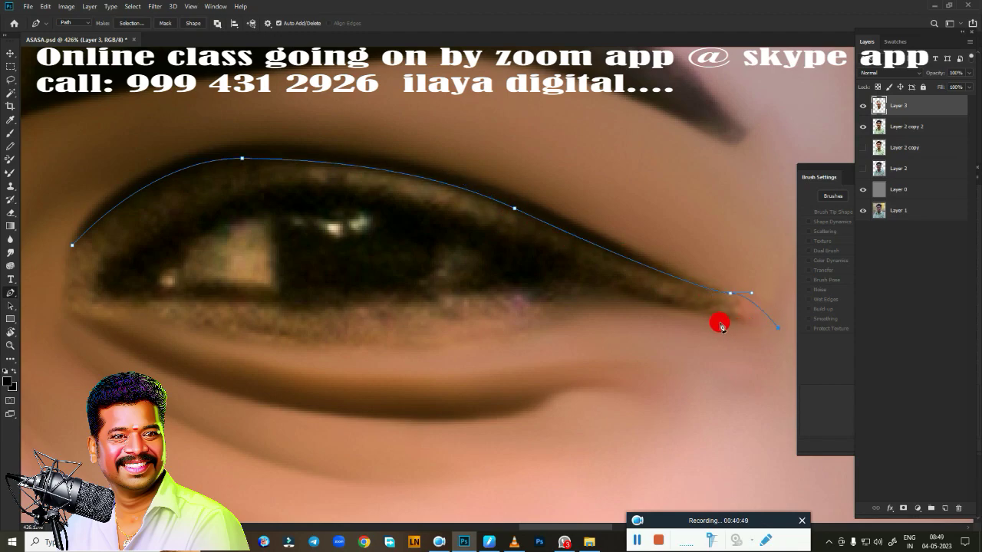
pyautogui.moveTo(508, 241); pyautogui.dragTo(437, 202)
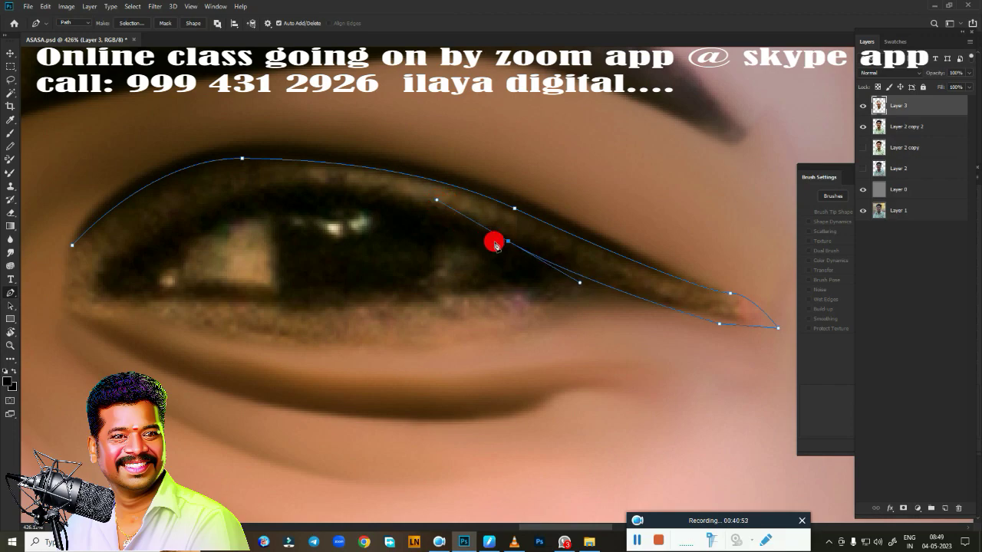
pyautogui.moveTo(227, 199); pyautogui.dragTo(90, 251)
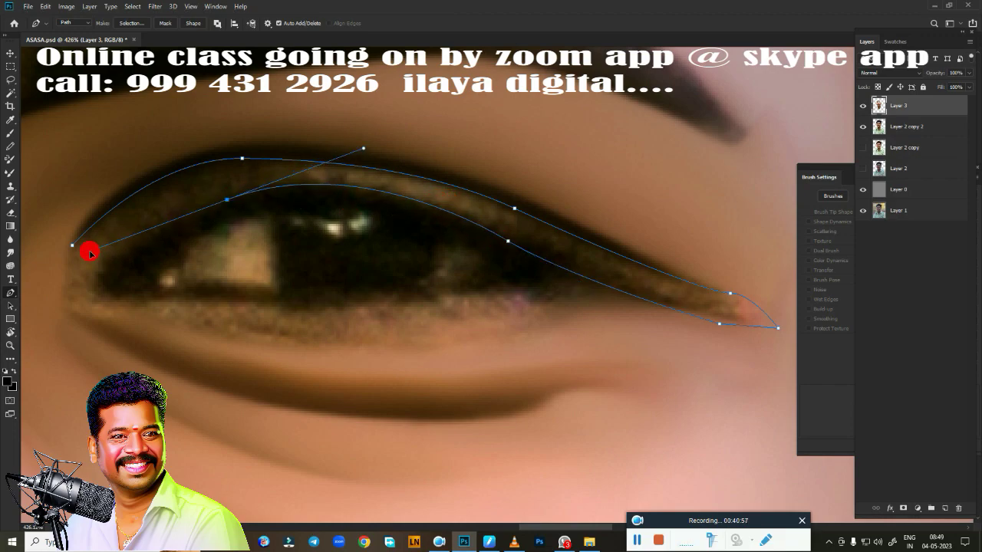
pyautogui.keyDown('alt'); pyautogui.click(227, 199); pyautogui.keyUp('alt')
# - Continue the path along the lower lash line and under the lower lid to the inner corner
pyautogui.moveTo(95, 294); pyautogui.dragTo(118, 330)
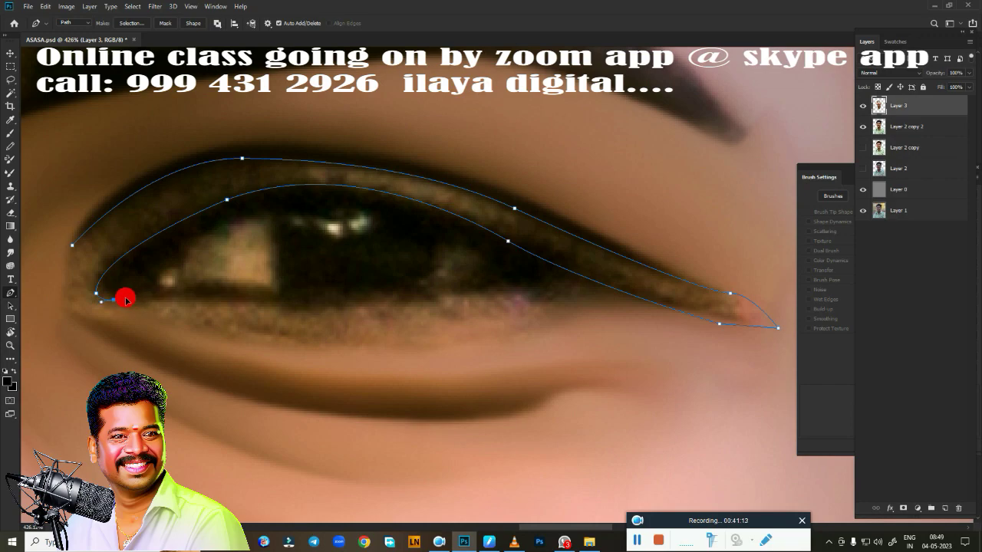
pyautogui.moveTo(216, 302); pyautogui.dragTo(189, 300)
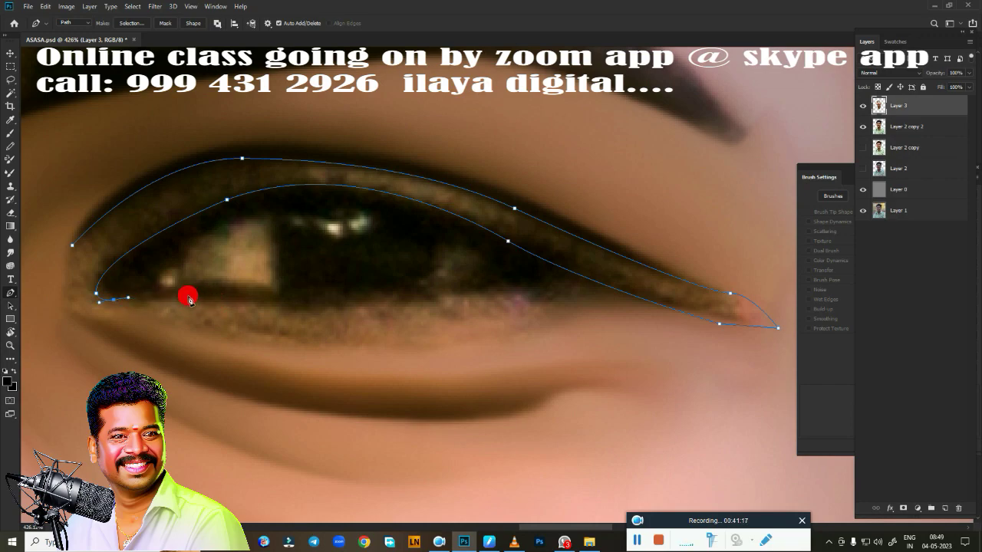
pyautogui.moveTo(431, 298)
pyautogui.mouseDown()
pyautogui.moveTo(500, 286)
pyautogui.moveTo(564, 297)
pyautogui.mouseUp()
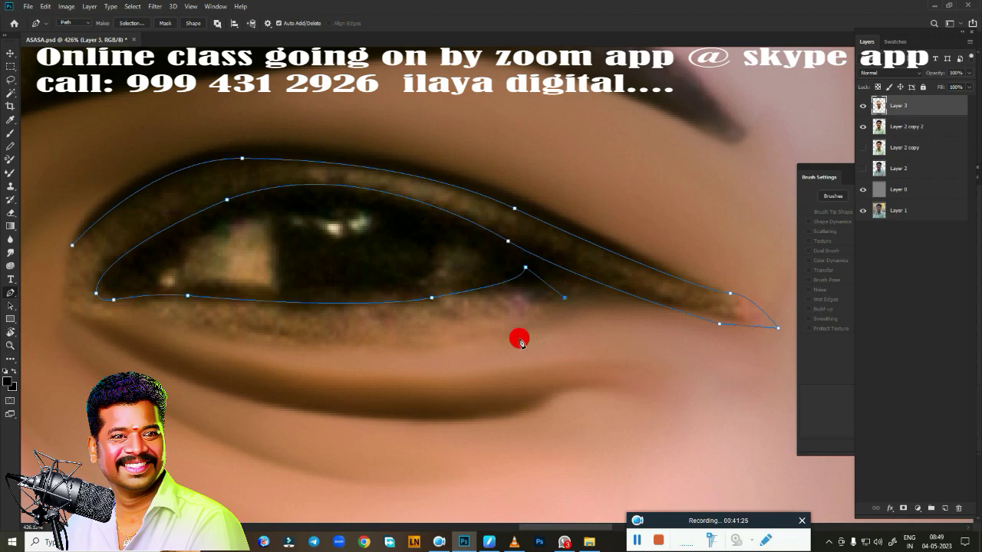
pyautogui.moveTo(510, 340); pyautogui.dragTo(458, 349)
pyautogui.moveTo(173, 328); pyautogui.dragTo(40, 287)
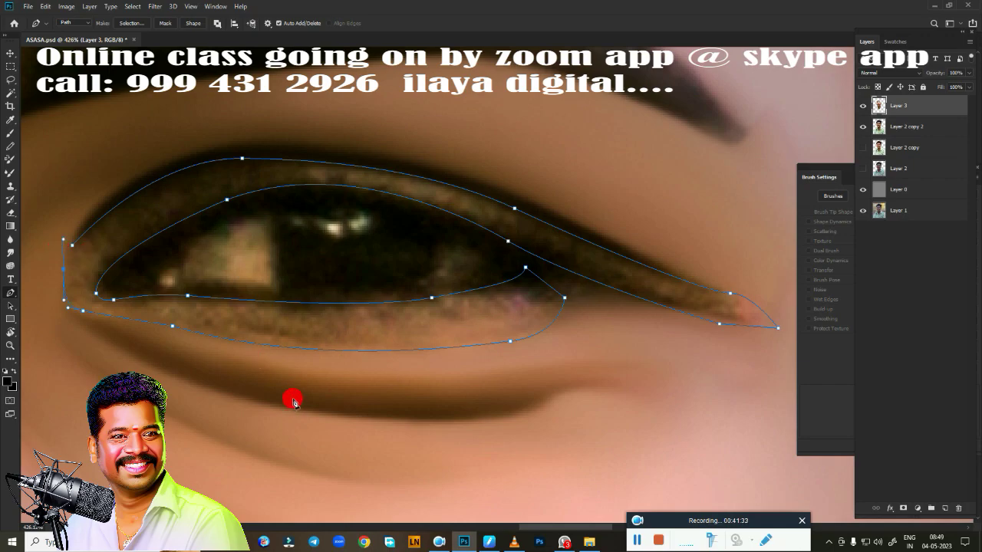
# - Make a selection from the eye path, hide the brush settings panel, and go full screen
pyautogui.rightClick(285, 377)
pyautogui.press('Return')
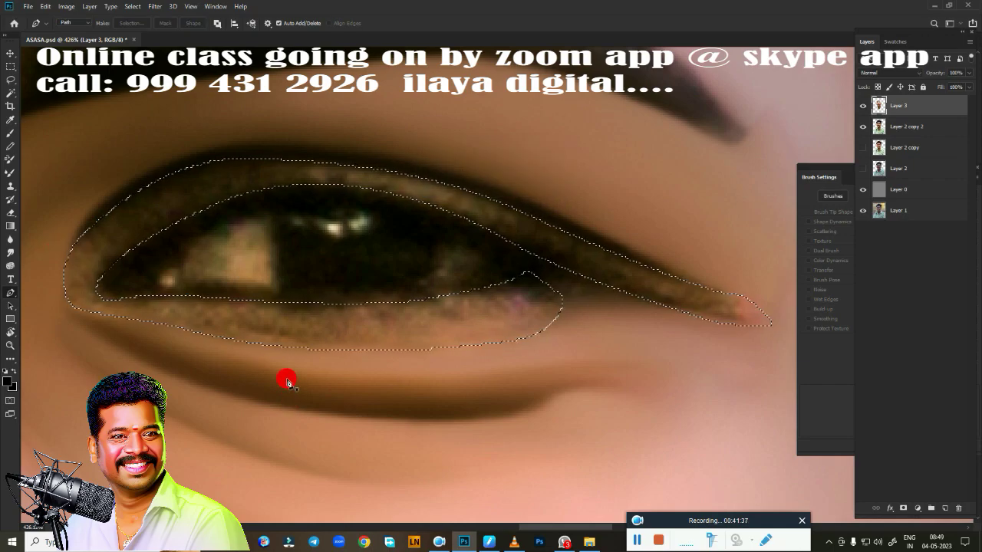
pyautogui.scroll(-1, 285, 376)
pyautogui.scroll(3, 473, 342)
pyautogui.scroll(-3, 473, 335)
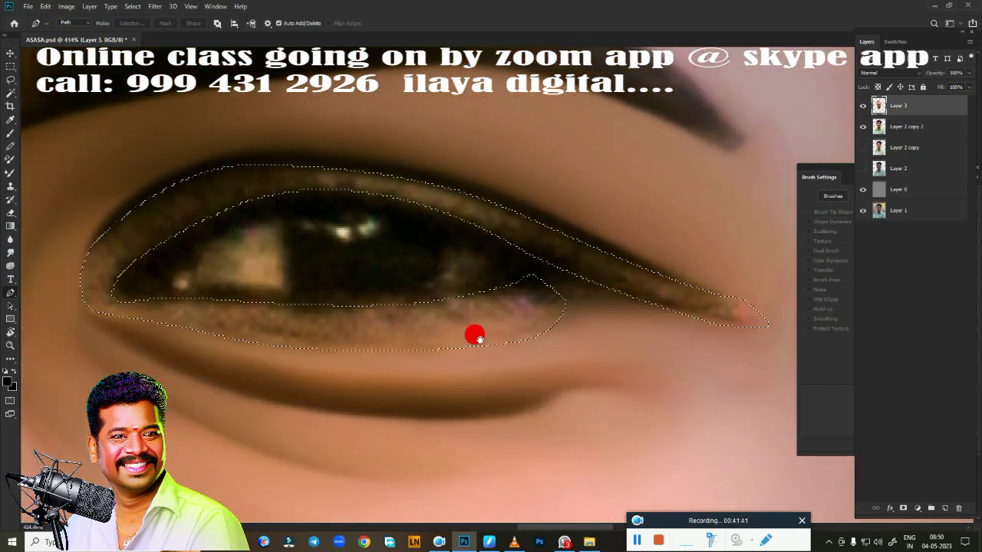
pyautogui.press('F5')
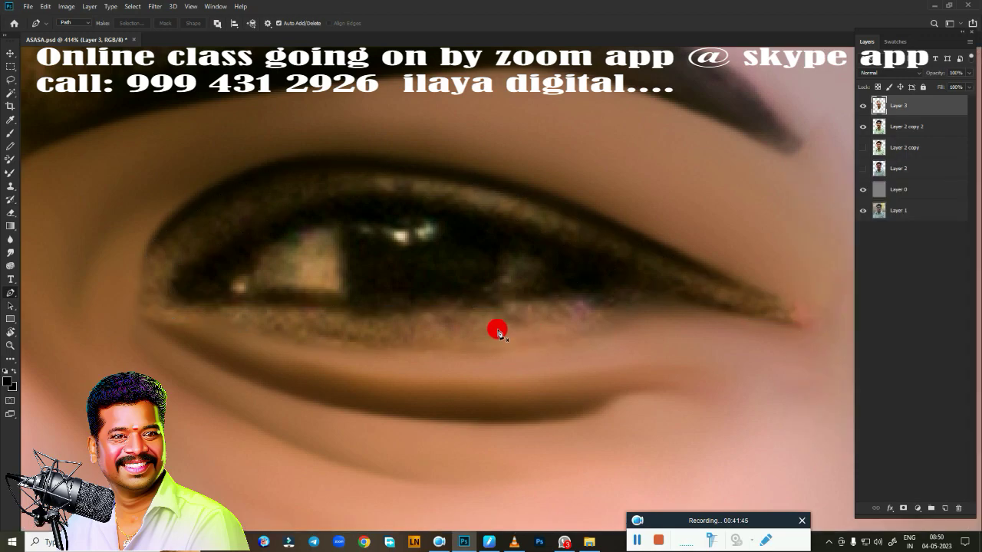
pyautogui.press('f')
pyautogui.press('f')
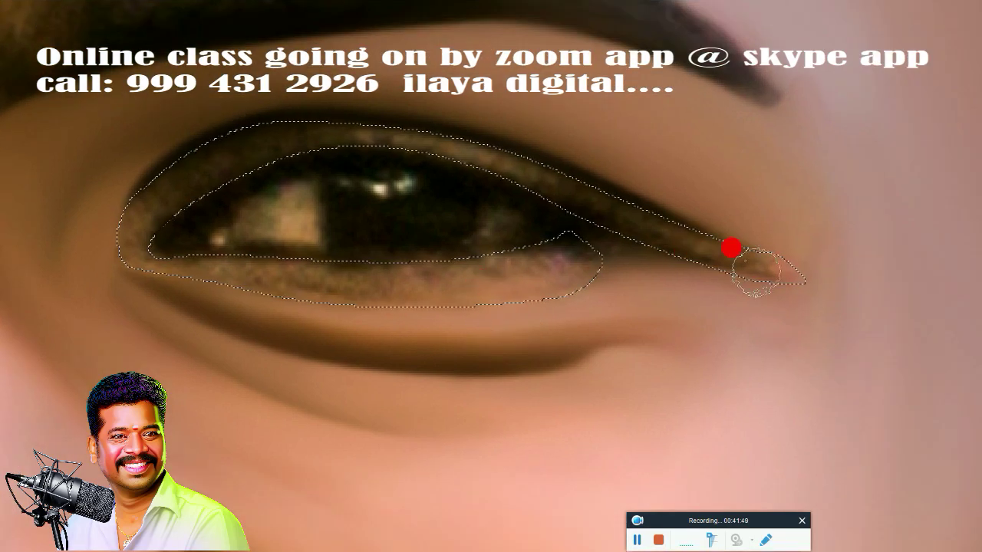
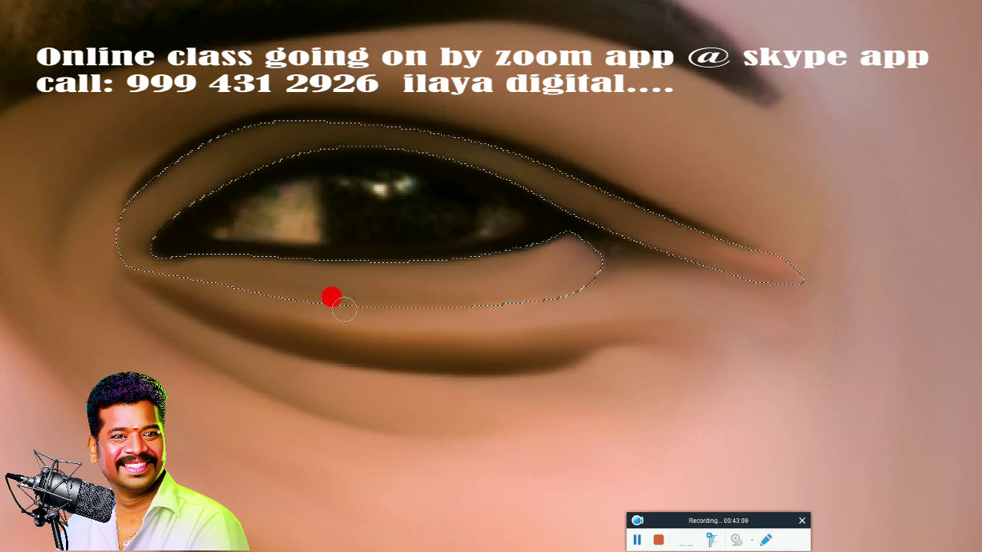
# - Select the rough outer eye corner and smudge its dark tail smooth, then fit the face on screen
pyautogui.scroll(-3, 565, 325)
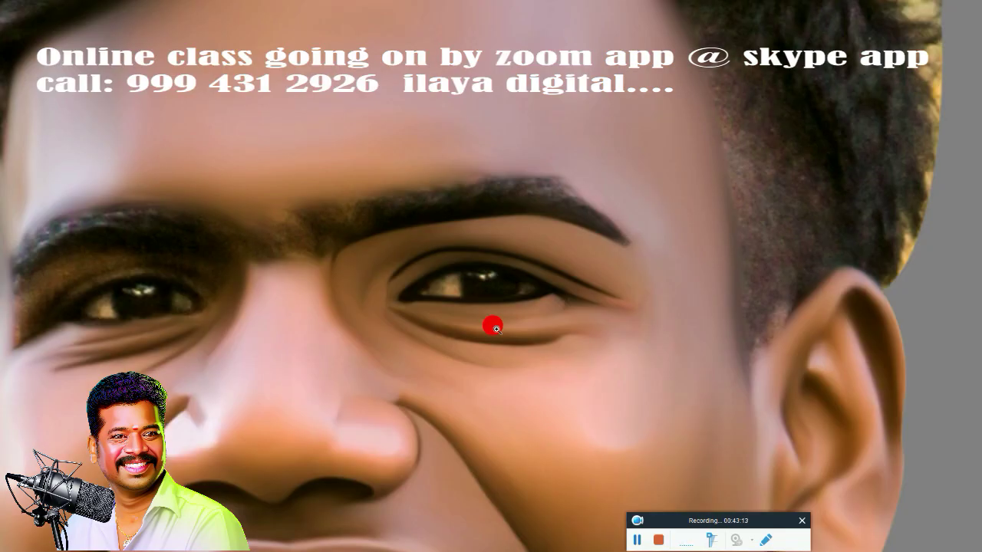
pyautogui.scroll(3, 533, 340)
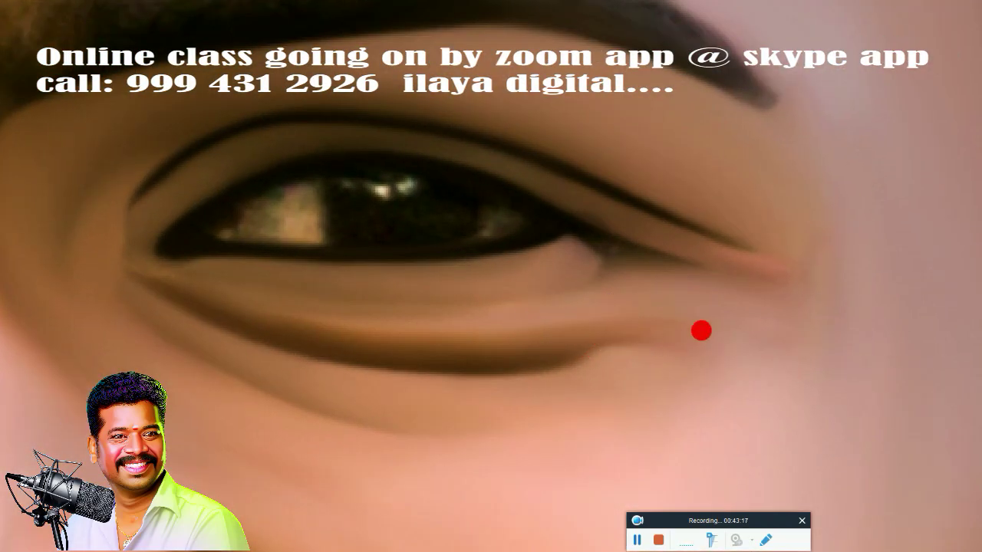
pyautogui.moveTo(717, 340)
pyautogui.mouseDown()
pyautogui.moveTo(687, 306)
pyautogui.moveTo(468, 312)
pyautogui.moveTo(657, 315)
pyautogui.moveTo(465, 323)
pyautogui.moveTo(484, 331)
pyautogui.mouseUp()
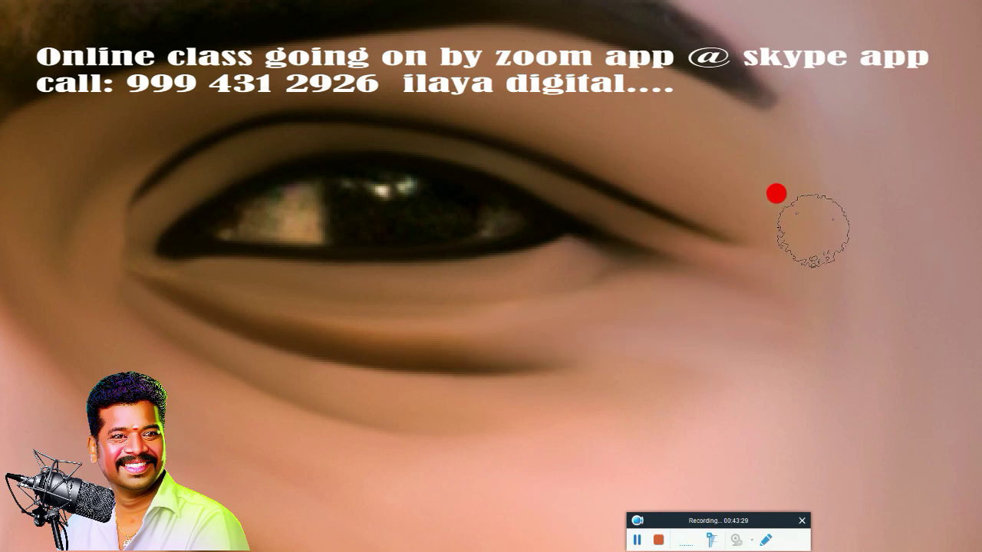
pyautogui.moveTo(751, 245)
pyautogui.mouseDown()
pyautogui.moveTo(754, 230)
pyautogui.moveTo(636, 248)
pyautogui.mouseUp()
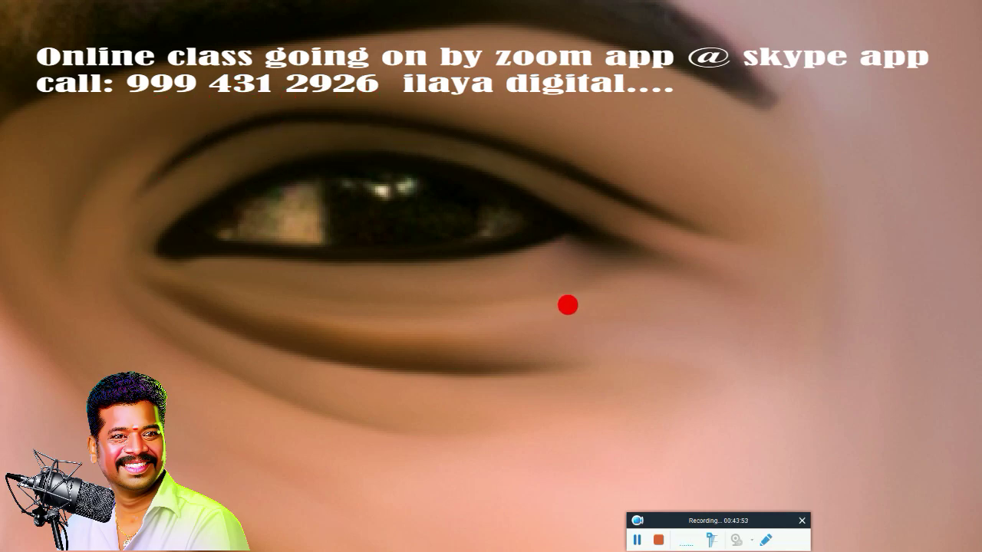
pyautogui.hotkey('ctrl', '0')
# - Trace a closed Pen path around both eyebrows
pyautogui.scroll(3, 464, 263)
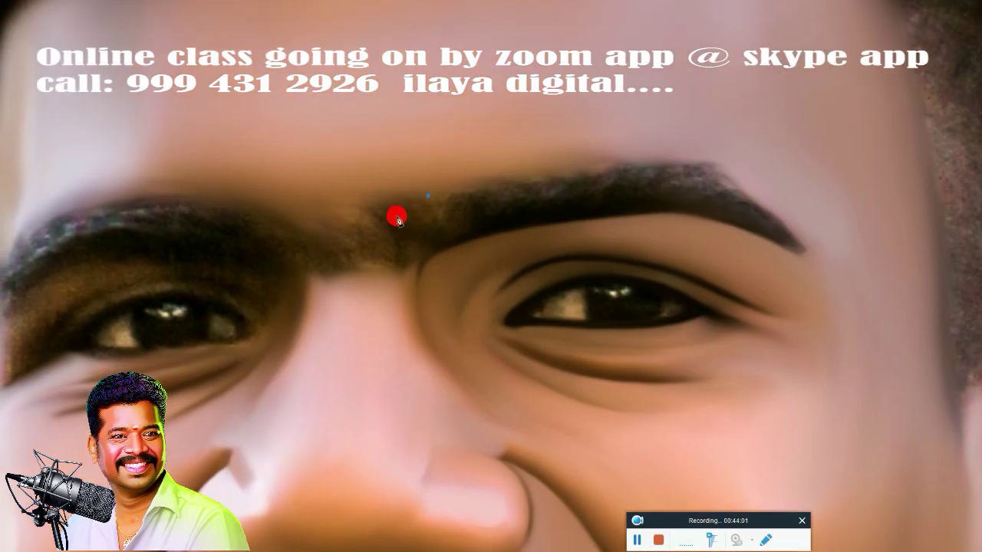
pyautogui.moveTo(397, 217); pyautogui.dragTo(403, 242)
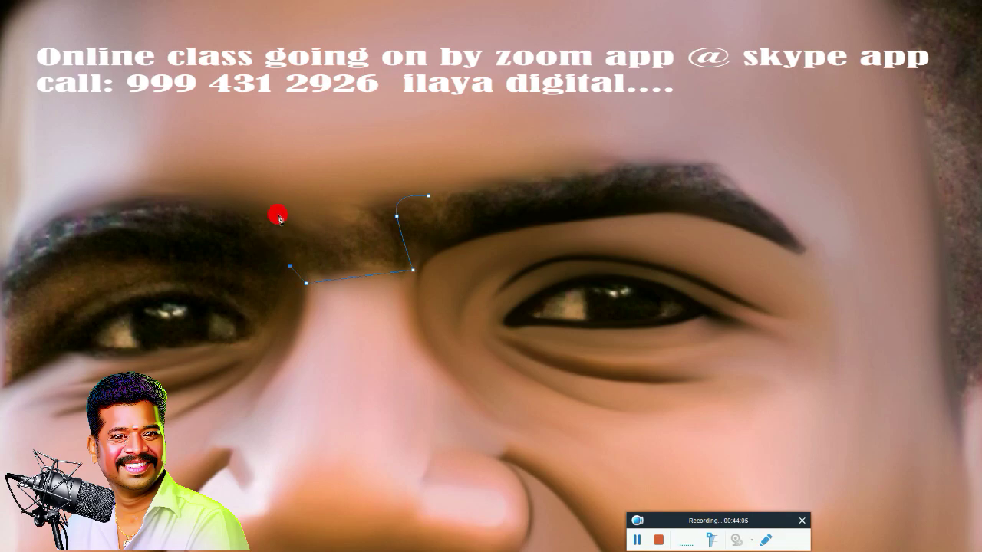
pyautogui.moveTo(275, 210); pyautogui.dragTo(240, 197)
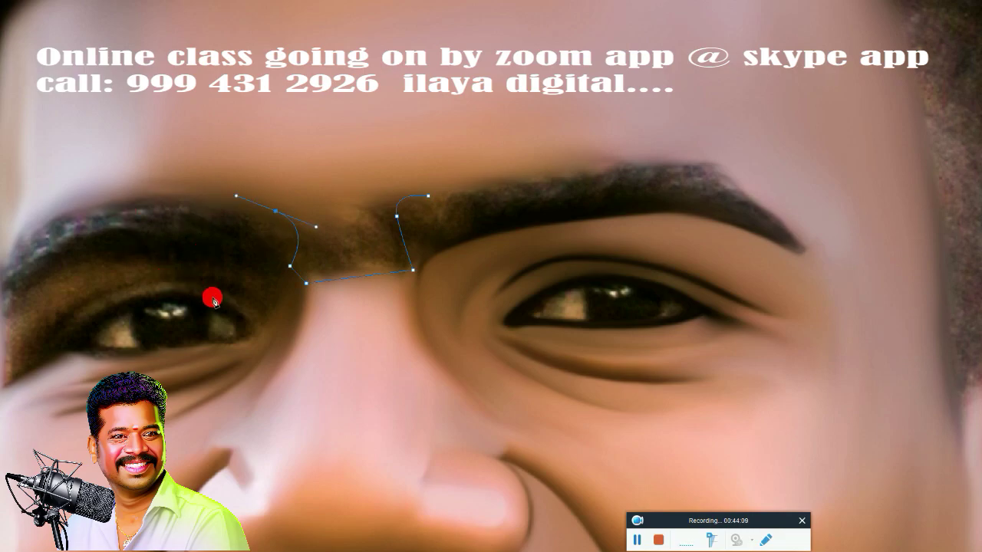
pyautogui.moveTo(211, 294); pyautogui.dragTo(402, 240)
pyautogui.moveTo(198, 232); pyautogui.dragTo(183, 349)
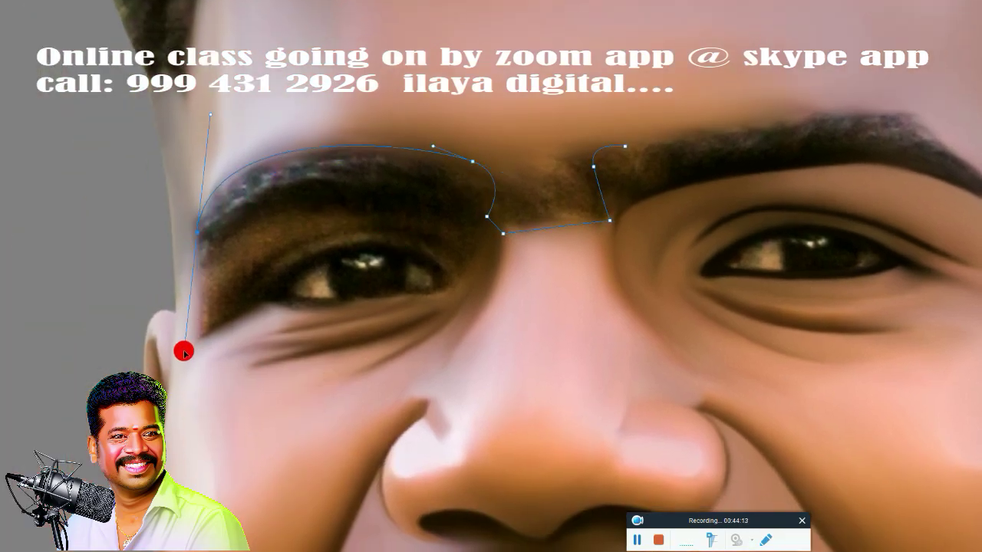
pyautogui.click(198, 267)
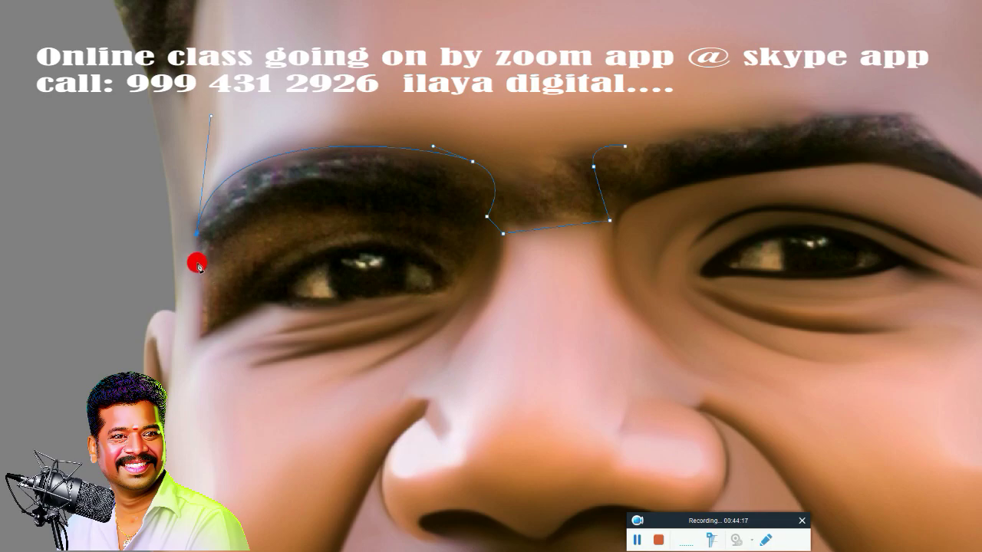
pyautogui.moveTo(279, 205); pyautogui.dragTo(319, 198)
pyautogui.click(474, 217)
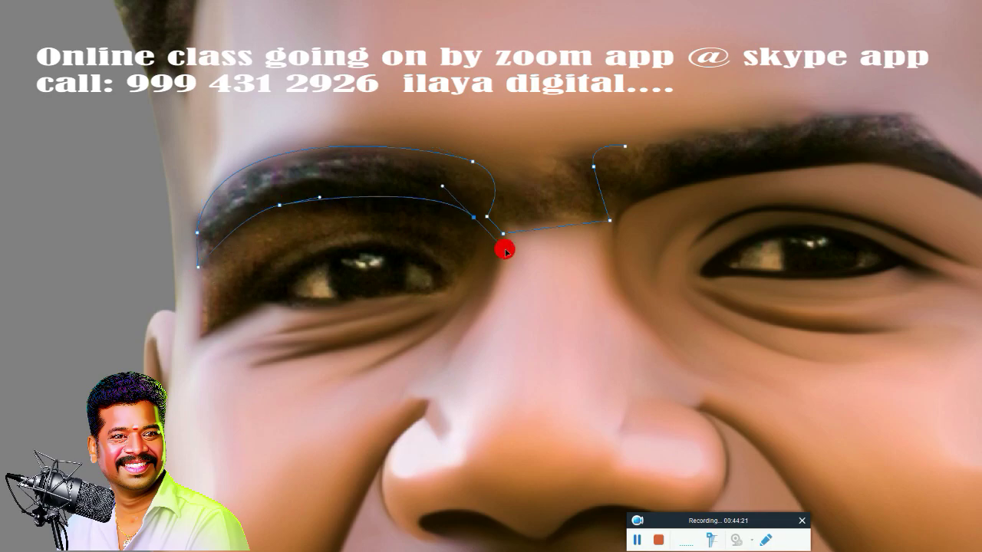
pyautogui.click(516, 270)
pyautogui.moveTo(628, 291); pyautogui.dragTo(454, 368)
pyautogui.click(820, 345)
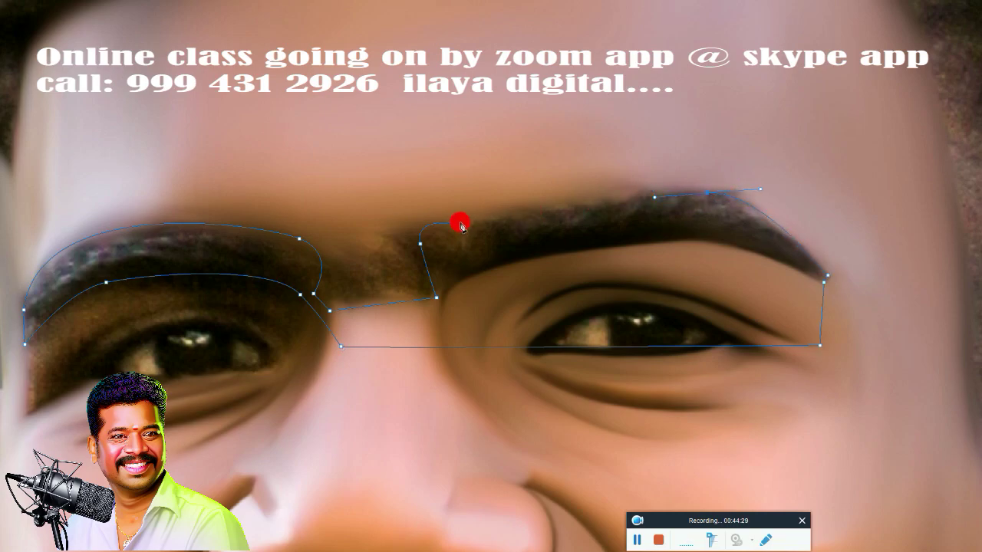
# - Convert the eyebrow path to a selection feathered by 2 pixels
pyautogui.hotkey('ctrl', 'Return')
pyautogui.hotkey('shift', 'F6')
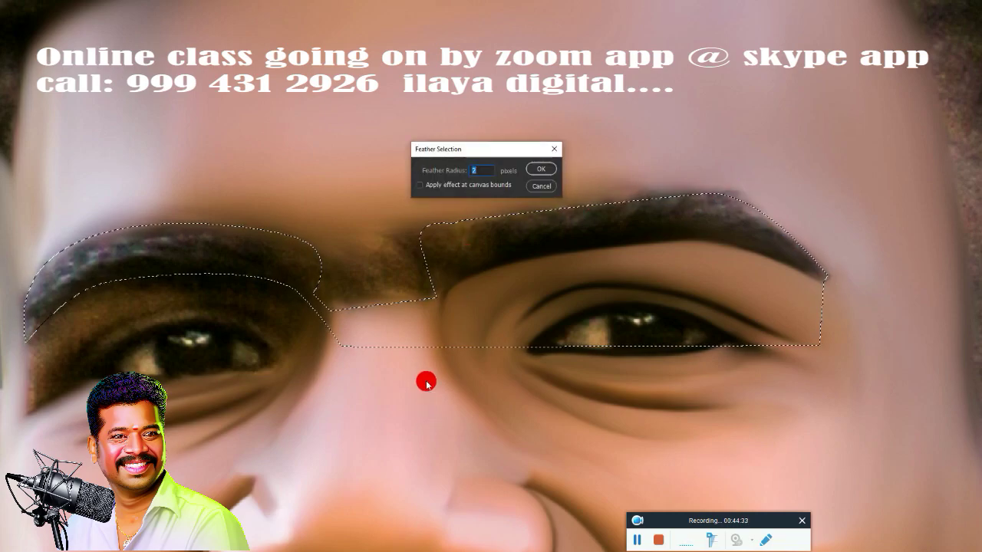
pyautogui.write('2')
pyautogui.press('Return')
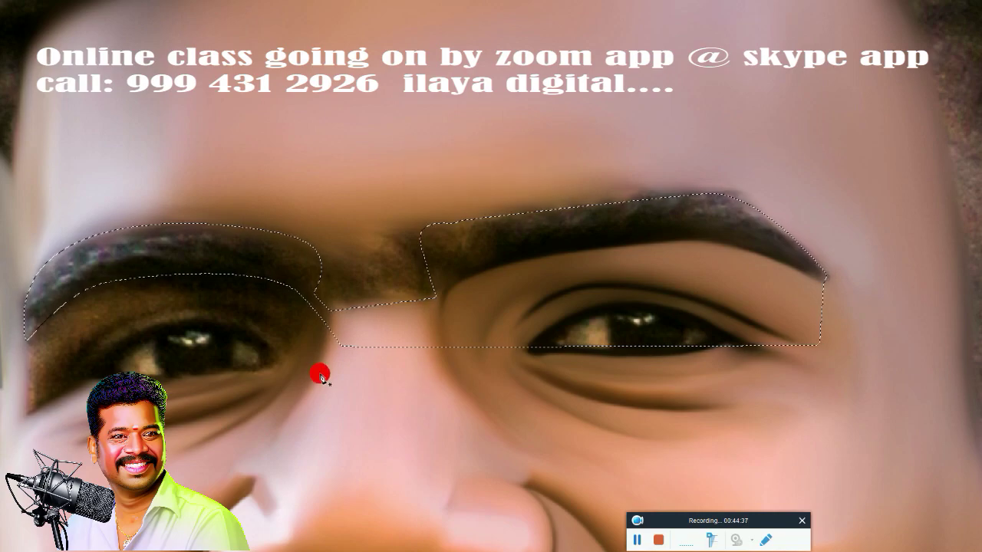
# - On Layer 2 copy 2, burn the right eyebrow darker inside the selection
pyautogui.press('F7')
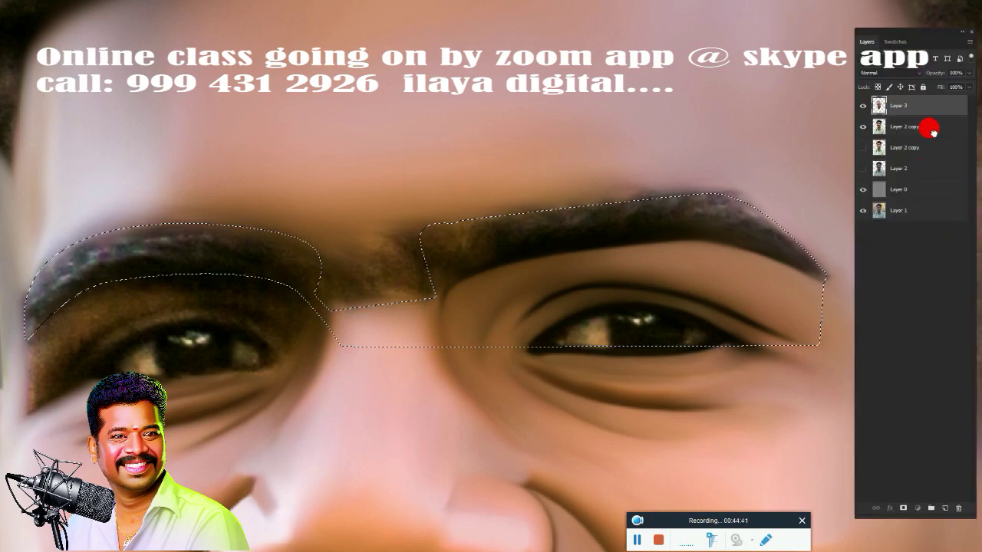
pyautogui.click(920, 126)
pyautogui.press('f')
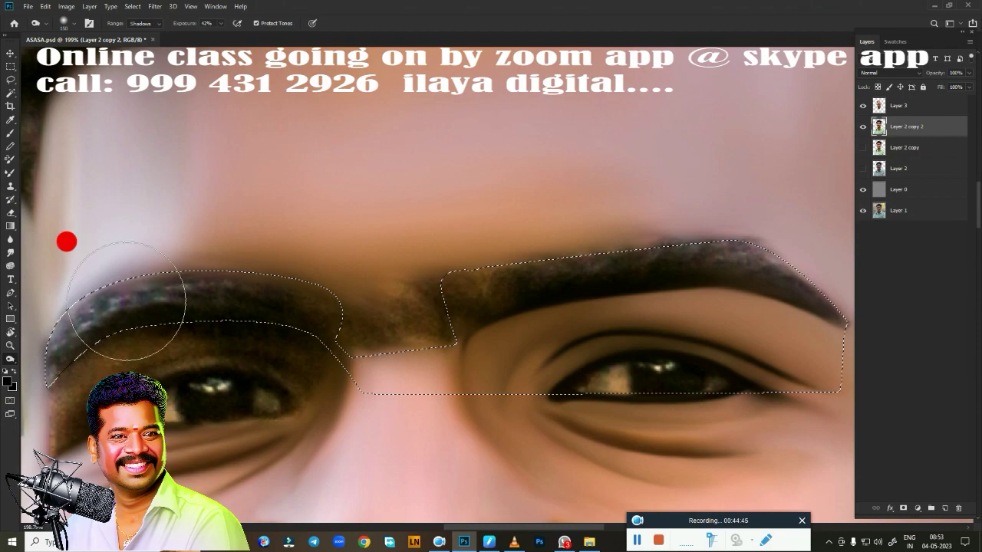
pyautogui.moveTo(780, 223); pyautogui.dragTo(323, 252)
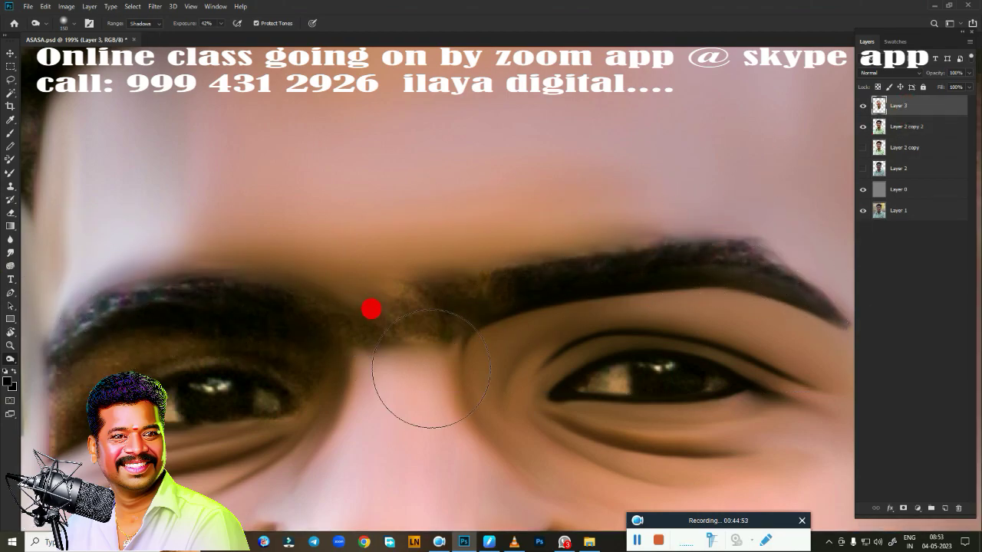
pyautogui.press('f')
# - Zoom in and burn the left eyebrow, then even out the right eyebrow's speckles
pyautogui.scroll(2, 332, 342)
pyautogui.moveTo(547, 318); pyautogui.dragTo(500, 331)
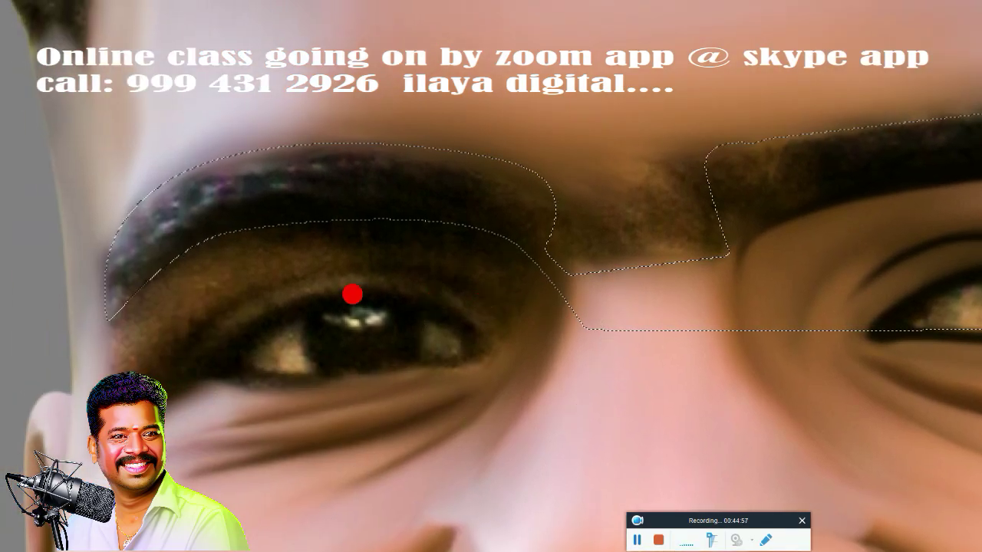
pyautogui.moveTo(130, 246)
pyautogui.mouseDown()
pyautogui.moveTo(121, 291)
pyautogui.moveTo(149, 189)
pyautogui.moveTo(176, 195)
pyautogui.moveTo(124, 231)
pyautogui.moveTo(210, 142)
pyautogui.moveTo(195, 100)
pyautogui.moveTo(303, 147)
pyautogui.moveTo(401, 153)
pyautogui.moveTo(227, 150)
pyautogui.mouseUp()
pyautogui.moveTo(272, 137); pyautogui.dragTo(251, 144)
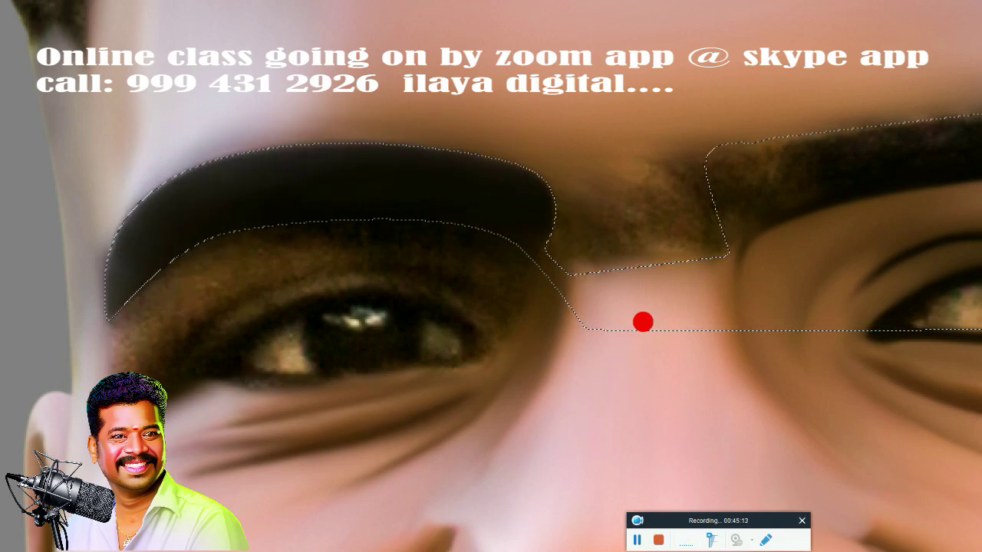
pyautogui.hscroll(5, 643, 322)
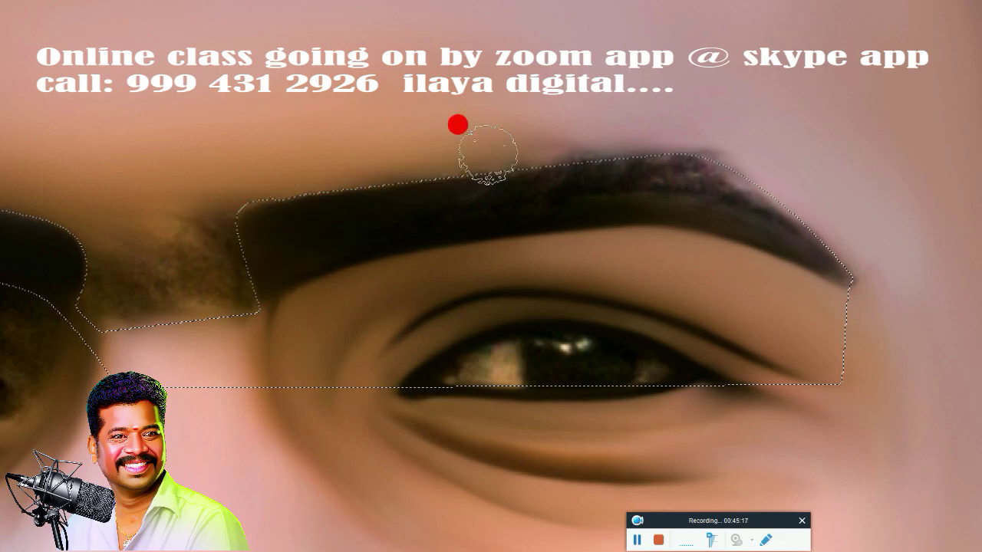
pyautogui.moveTo(732, 138); pyautogui.dragTo(673, 184)
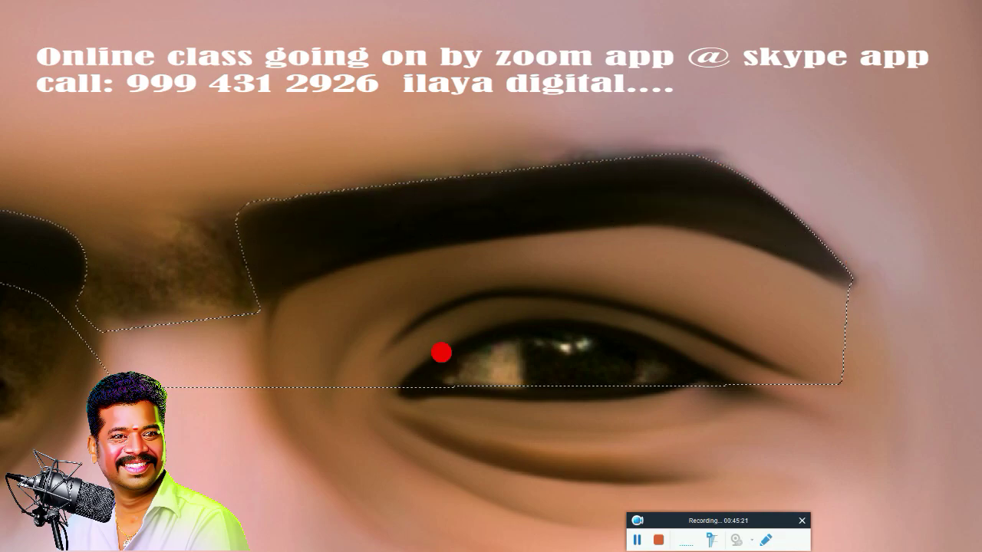
pyautogui.hotkey('shift', 'F6')
pyautogui.press('Return')
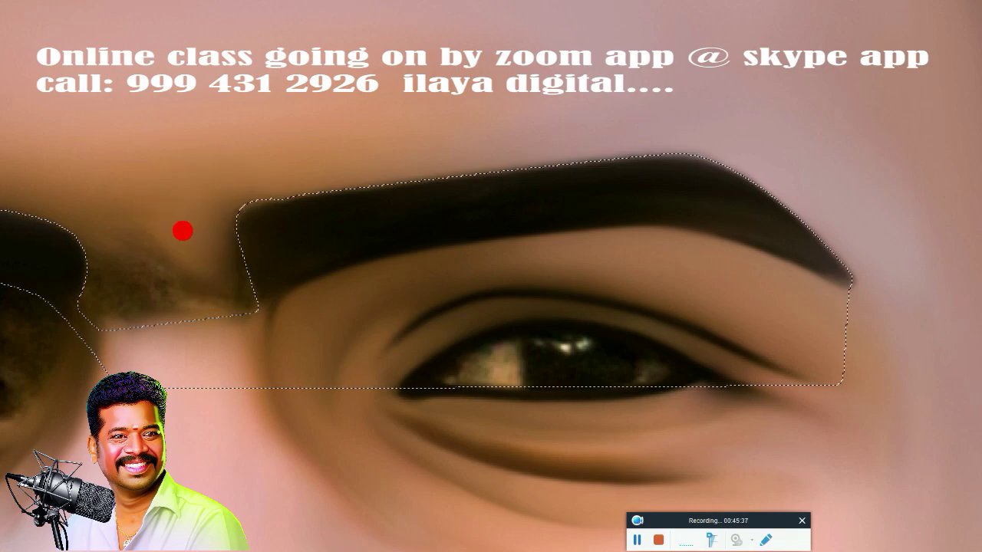
# - Paint the left eyebrow solid dark, blend the skin around the nose, and fit the face to the window
pyautogui.moveTo(237, 276); pyautogui.dragTo(521, 246)
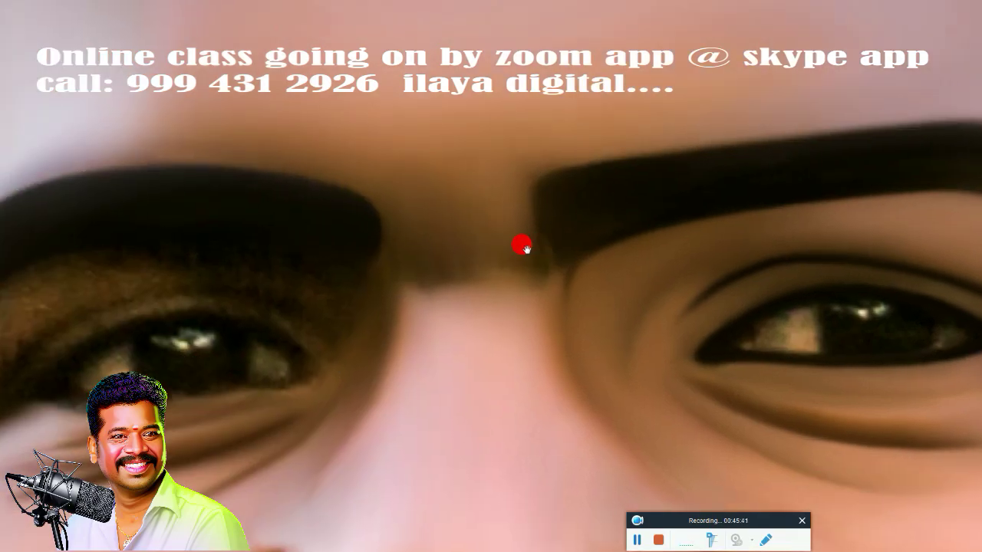
pyautogui.moveTo(384, 197); pyautogui.dragTo(468, 265)
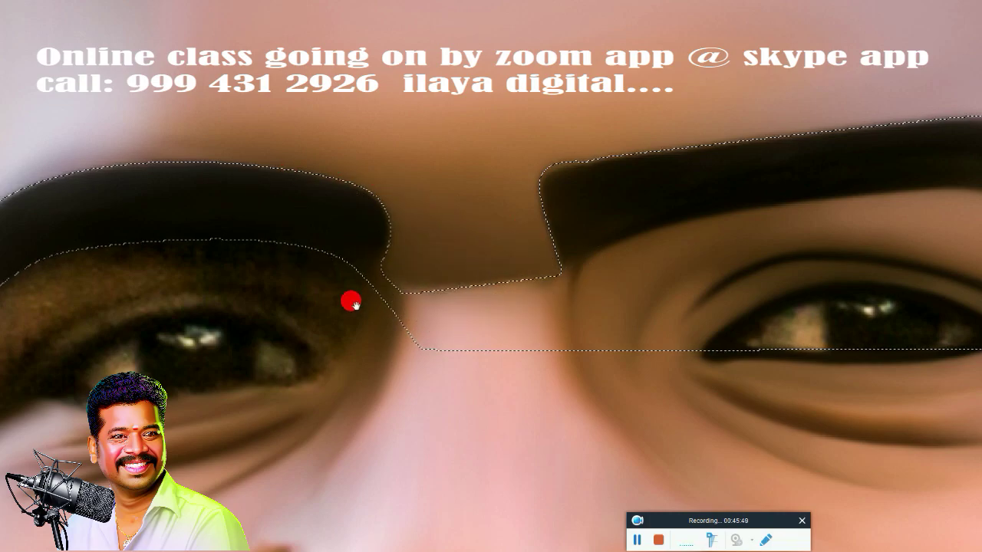
pyautogui.moveTo(352, 303); pyautogui.dragTo(718, 288)
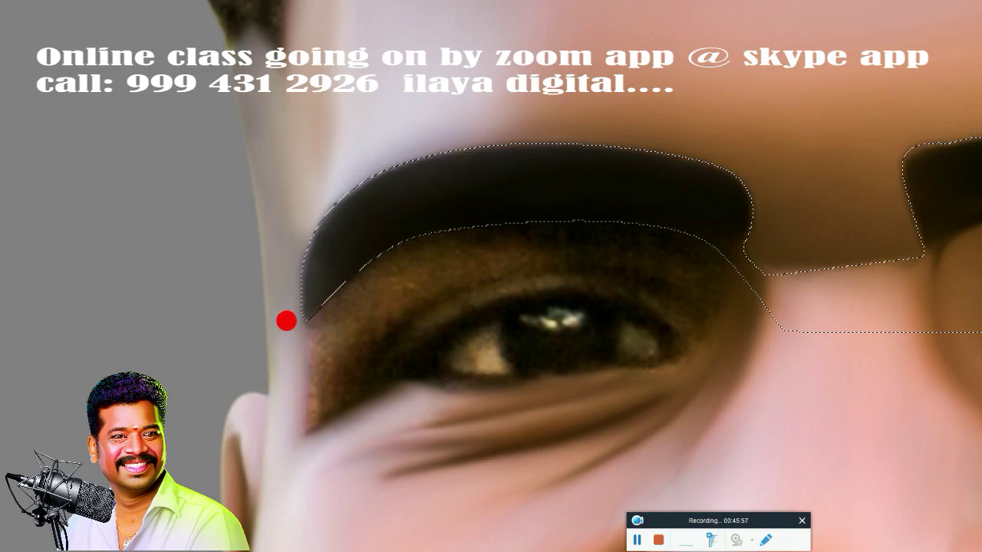
pyautogui.moveTo(286, 321)
pyautogui.mouseDown()
pyautogui.moveTo(364, 225)
pyautogui.moveTo(471, 199)
pyautogui.moveTo(651, 201)
pyautogui.mouseUp()
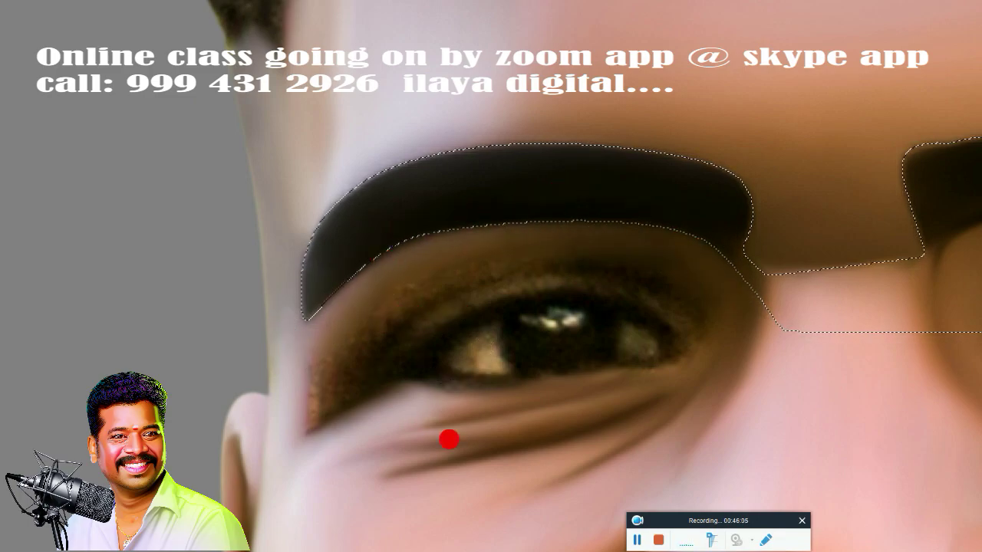
pyautogui.scroll(-5, 591, 333)
pyautogui.scroll(-3, 438, 357)
pyautogui.scroll(8, 438, 357)
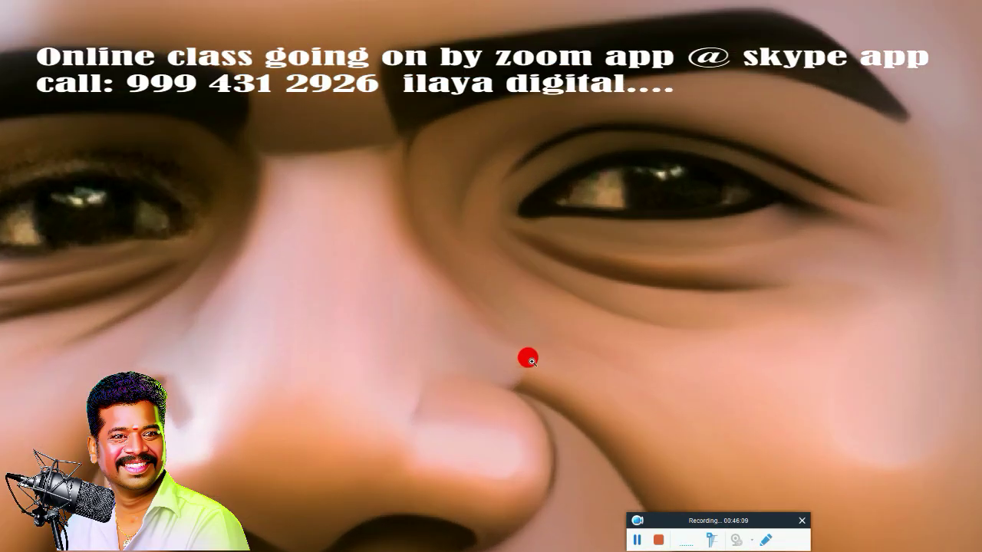
pyautogui.moveTo(532, 362); pyautogui.dragTo(563, 413)
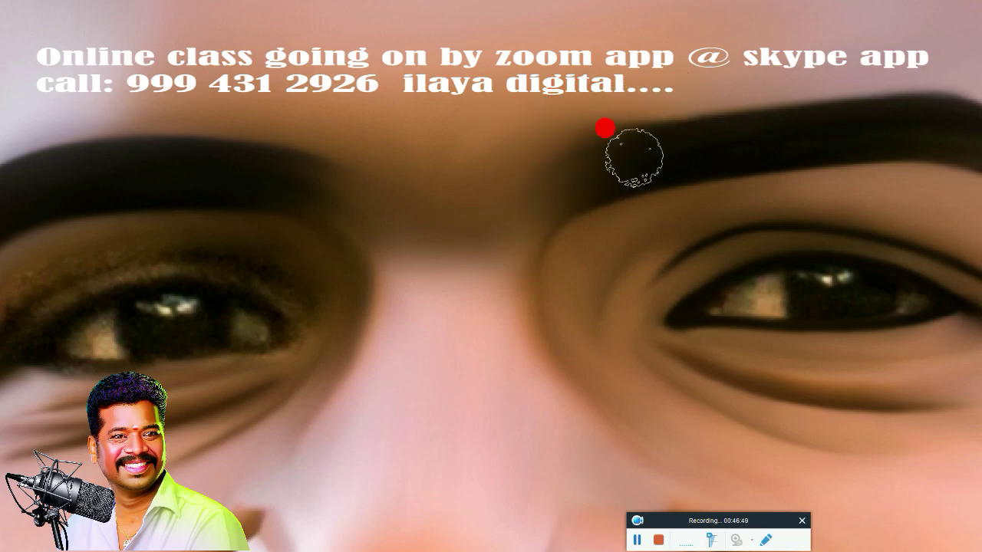
pyautogui.hotkey('ctrl', '0')
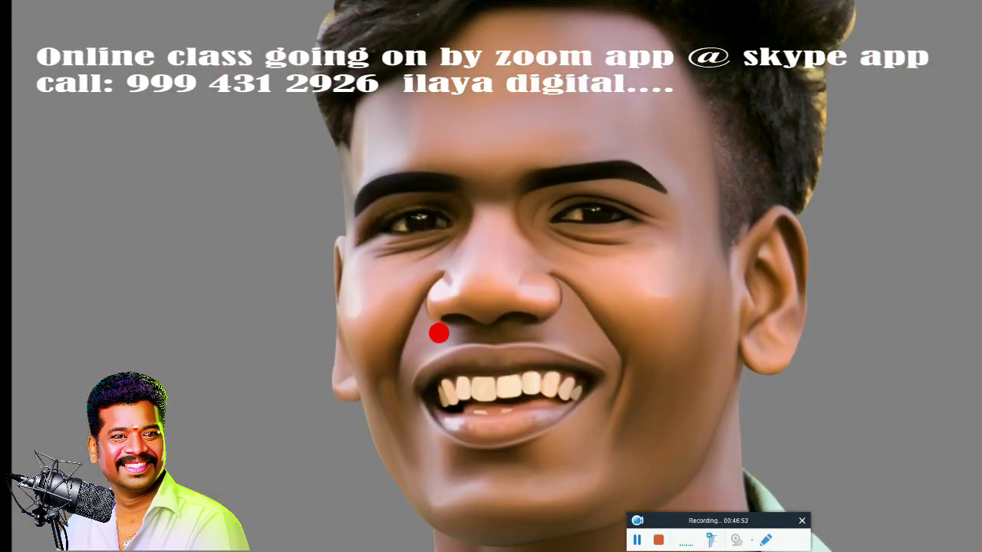
# - Zoom in on the eye and draw an elliptical selection around the iris
pyautogui.scroll(1, 469, 313)
pyautogui.scroll(2, 507, 318)
pyautogui.scroll(2, 483, 339)
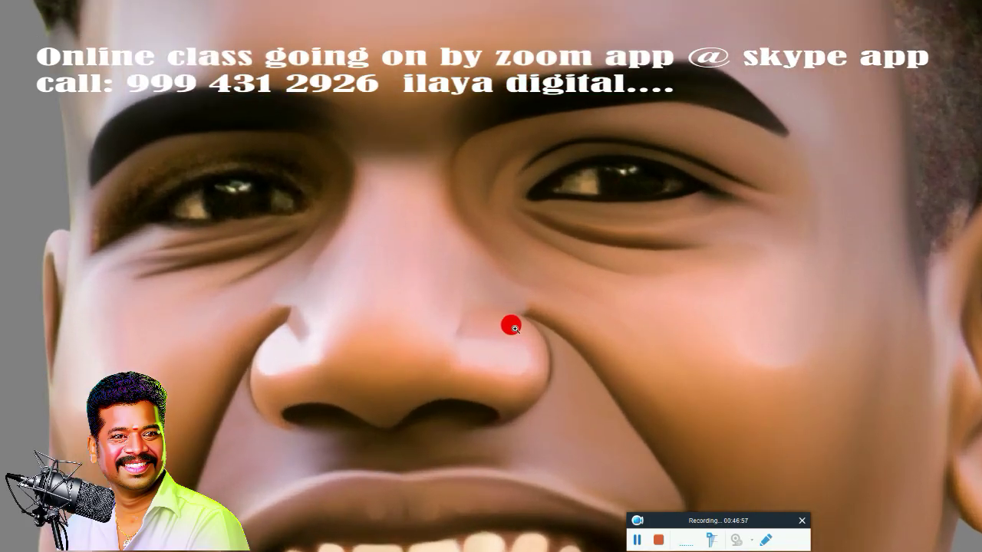
pyautogui.scroll(2, 511, 324)
pyautogui.scroll(2, 537, 314)
pyautogui.scroll(2, 544, 292)
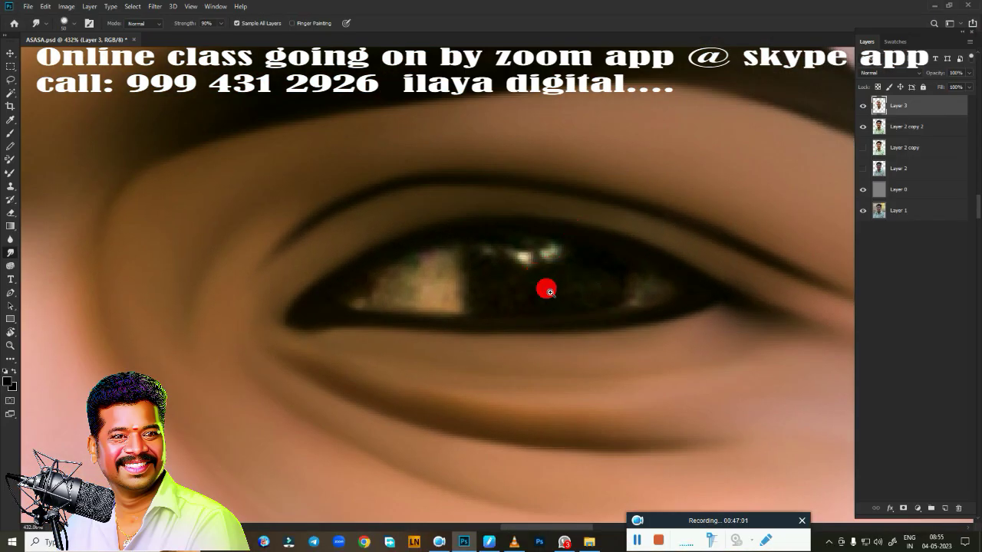
pyautogui.scroll(1, 549, 299)
pyautogui.scroll(1, 529, 303)
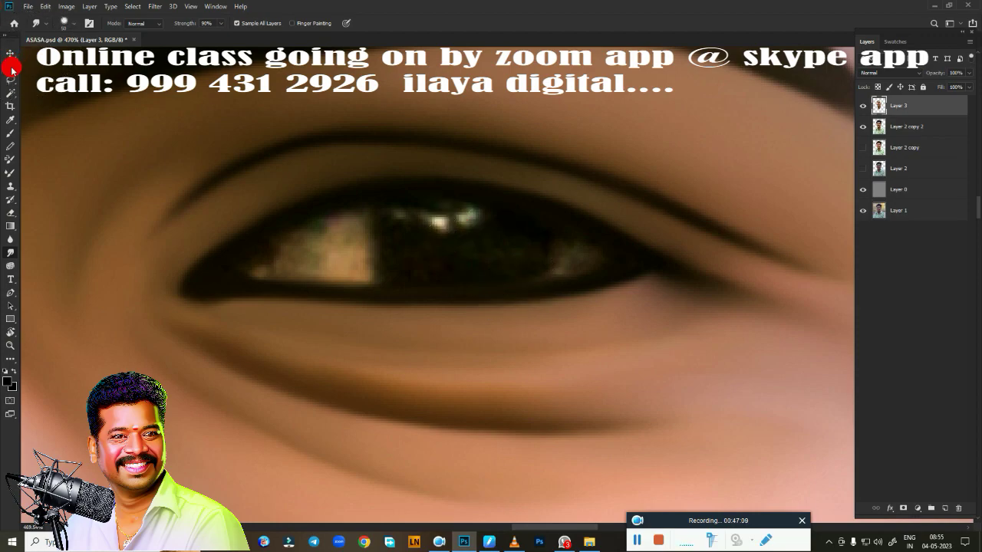
pyautogui.click(10, 66)
pyautogui.click(47, 76)
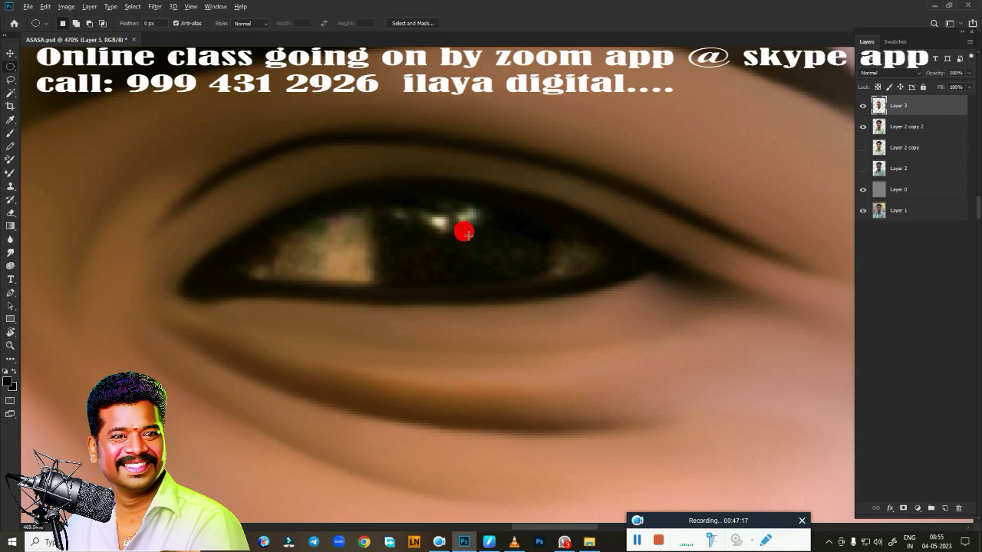
pyautogui.moveTo(464, 232); pyautogui.dragTo(504, 268)
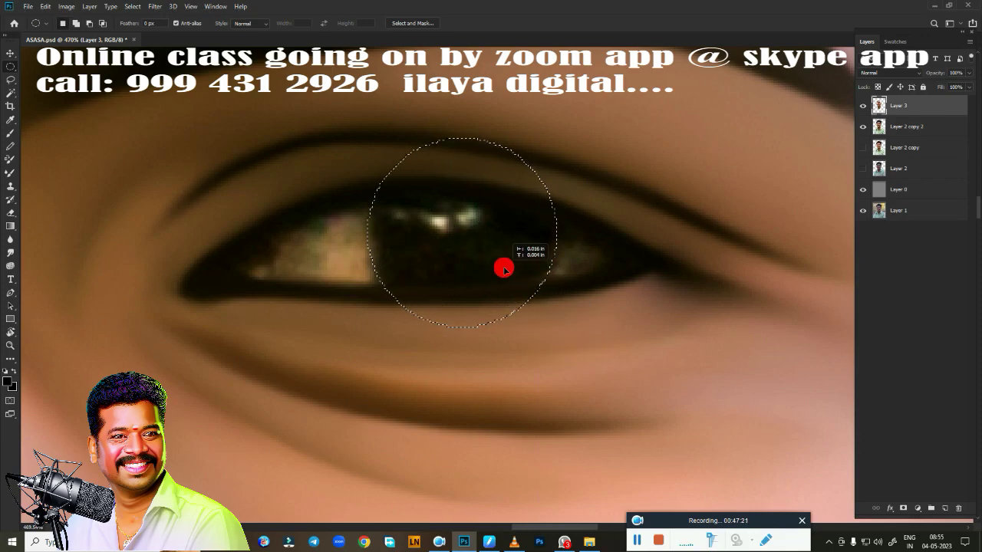
# - Smudge the iris highlights away into a solid dark pupil
pyautogui.scroll(1, 532, 325)
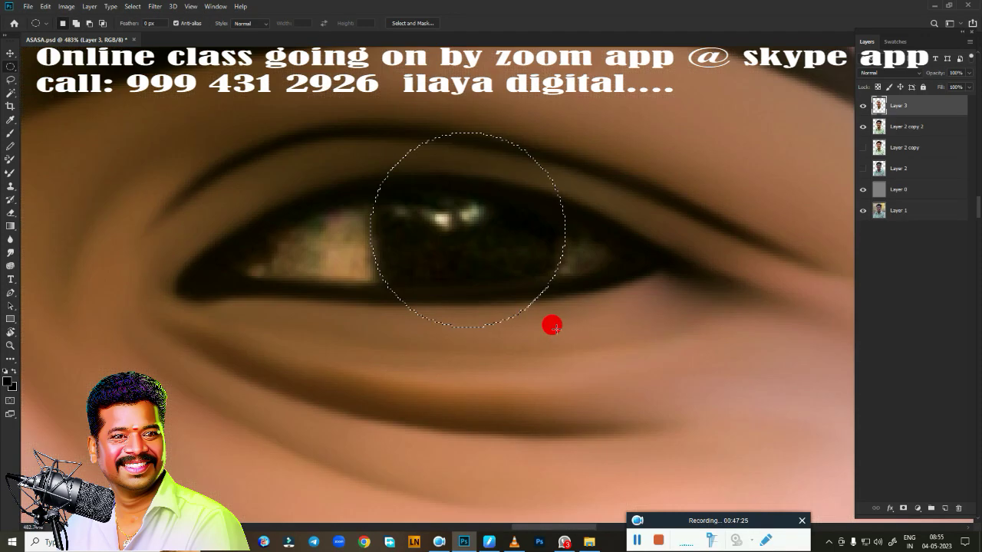
pyautogui.press('r')
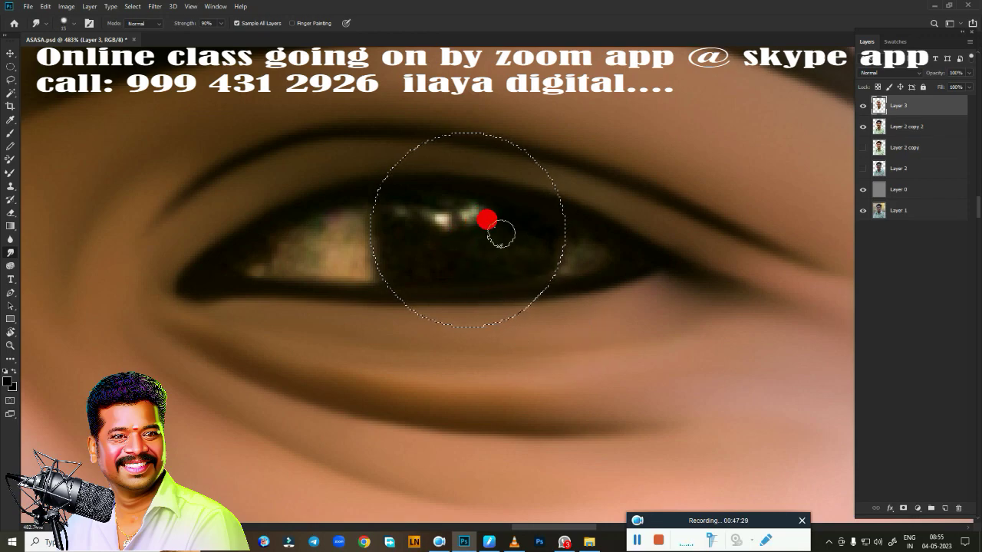
pyautogui.moveTo(500, 236)
pyautogui.mouseDown()
pyautogui.moveTo(457, 200)
pyautogui.moveTo(373, 192)
pyautogui.moveTo(502, 278)
pyautogui.moveTo(517, 268)
pyautogui.moveTo(384, 281)
pyautogui.mouseUp()
pyautogui.moveTo(357, 220); pyautogui.dragTo(506, 212)
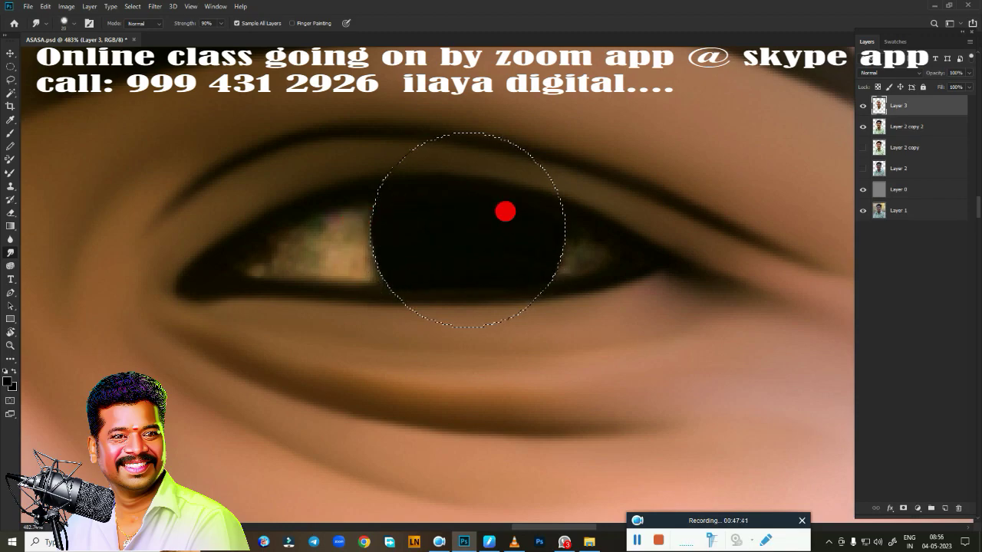
pyautogui.click(926, 490)
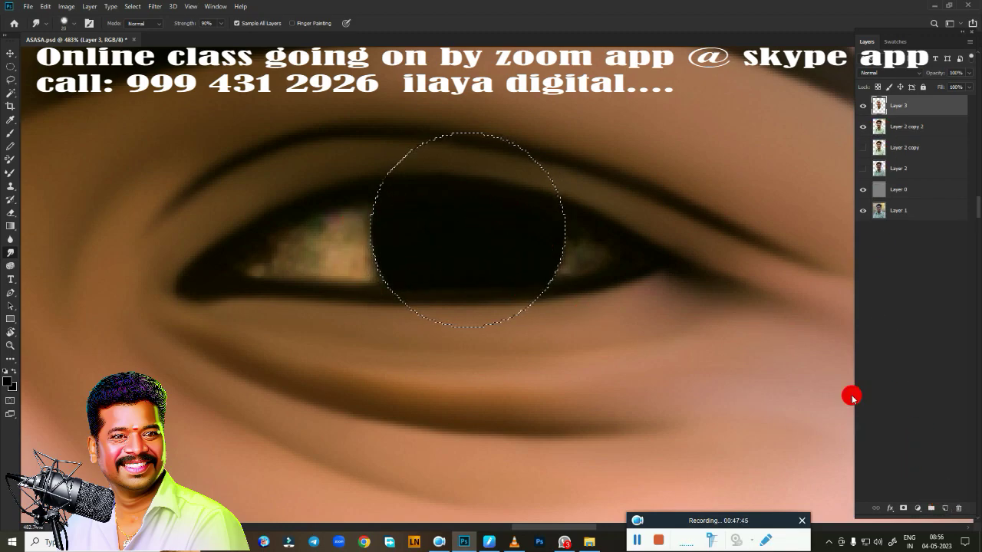
pyautogui.moveTo(475, 299)
pyautogui.mouseDown()
pyautogui.moveTo(322, 254)
pyautogui.moveTo(237, 293)
pyautogui.mouseUp()
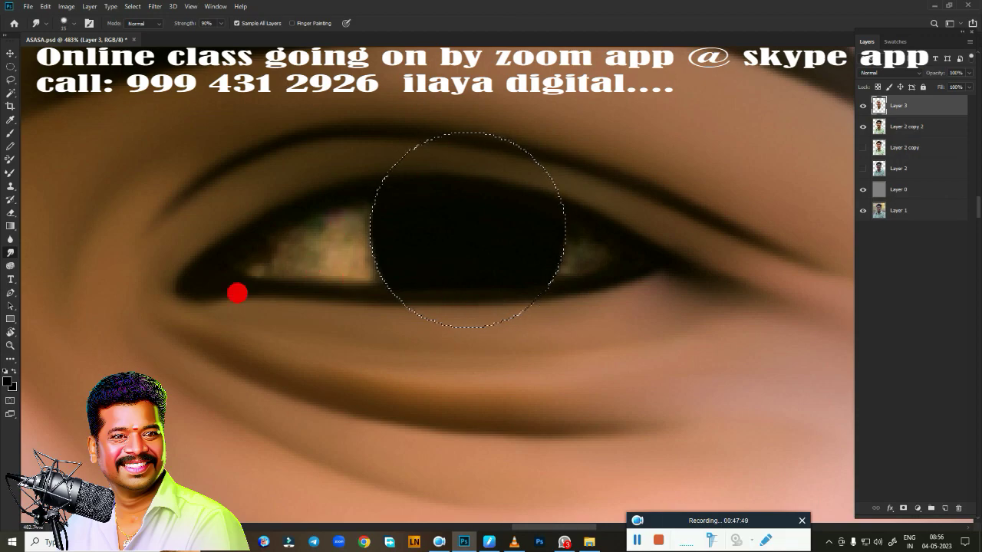
# - Set the foreground colour to light peach #f2e0cd and enable brush Transfer
pyautogui.click(9, 381)
pyautogui.click(329, 248)
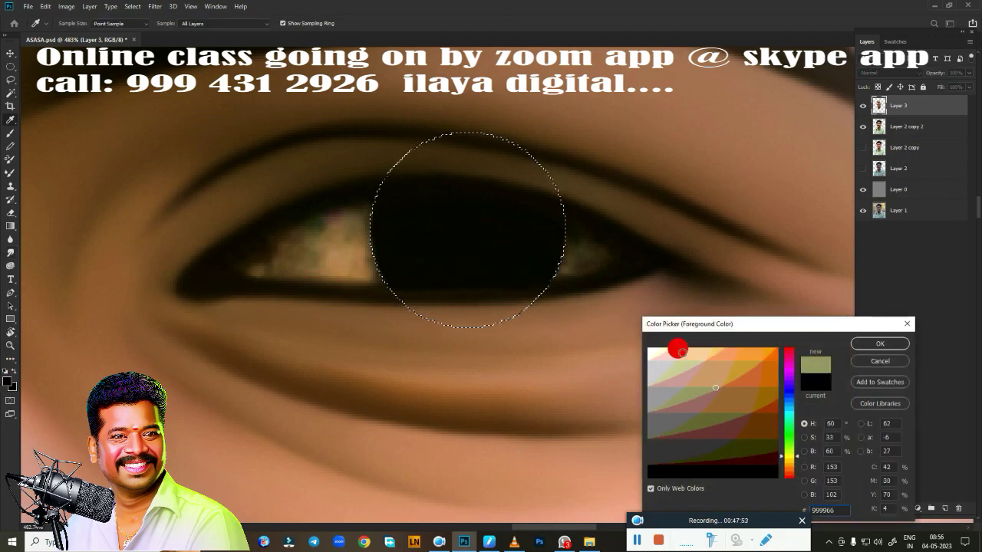
pyautogui.moveTo(680, 345); pyautogui.dragTo(664, 350)
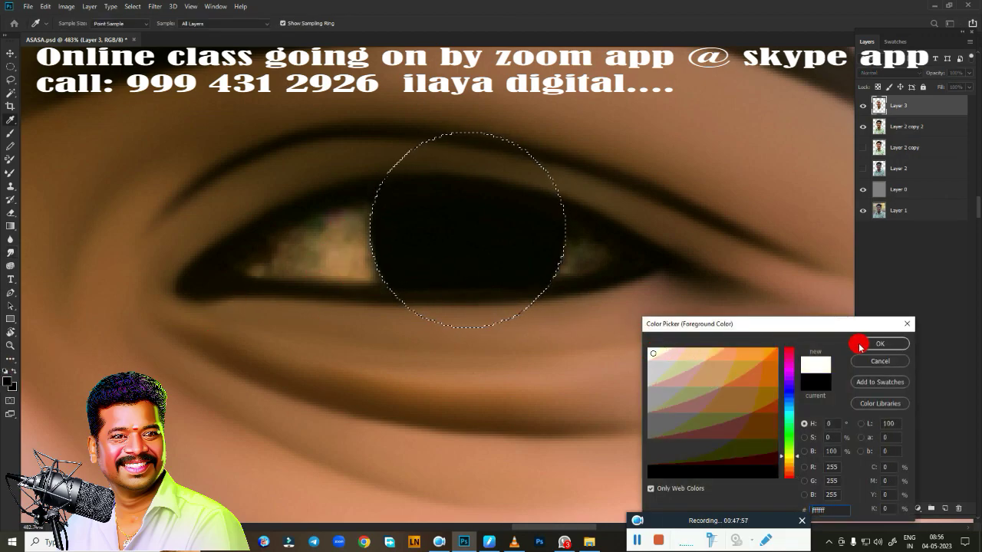
pyautogui.click(694, 354)
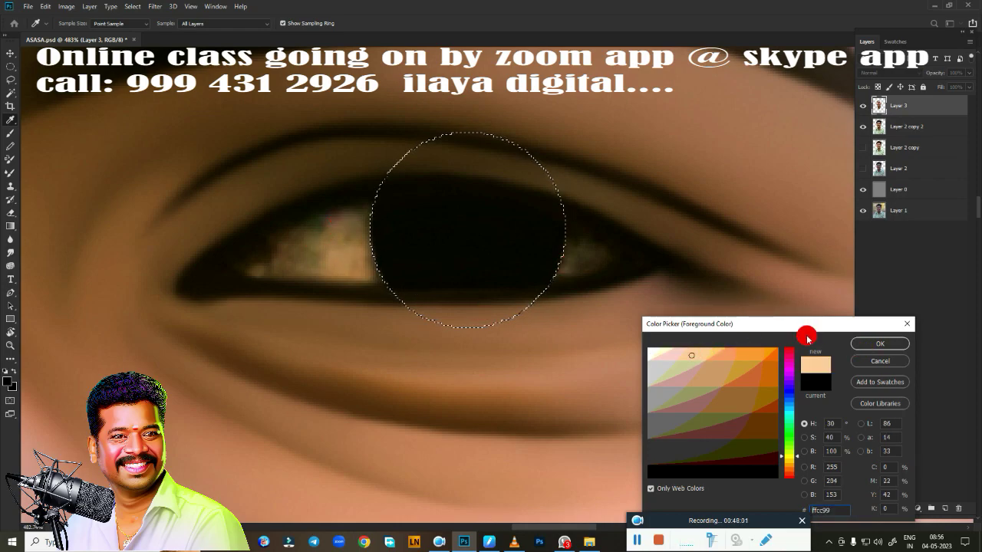
pyautogui.click(668, 488)
pyautogui.click(666, 353)
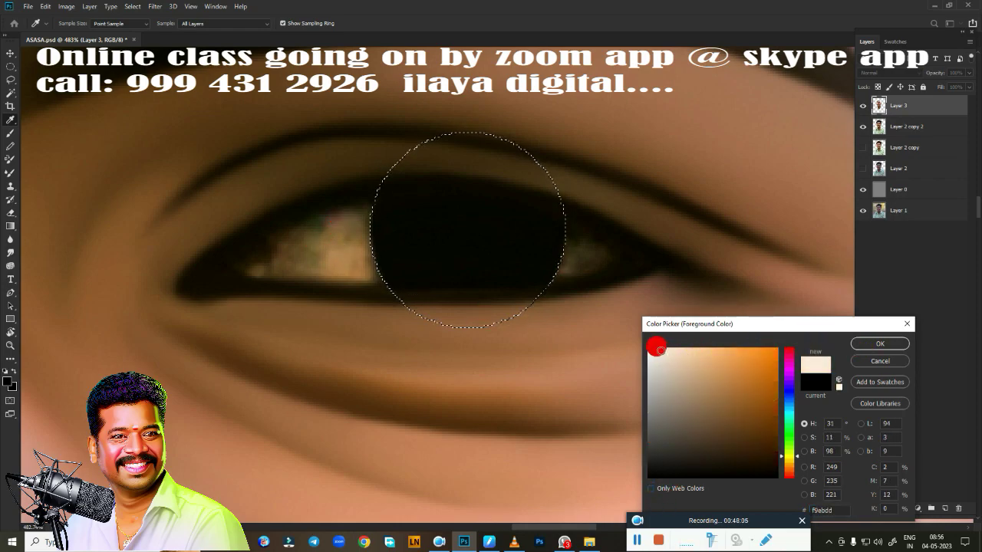
pyautogui.click(874, 343)
pyautogui.press('F5')
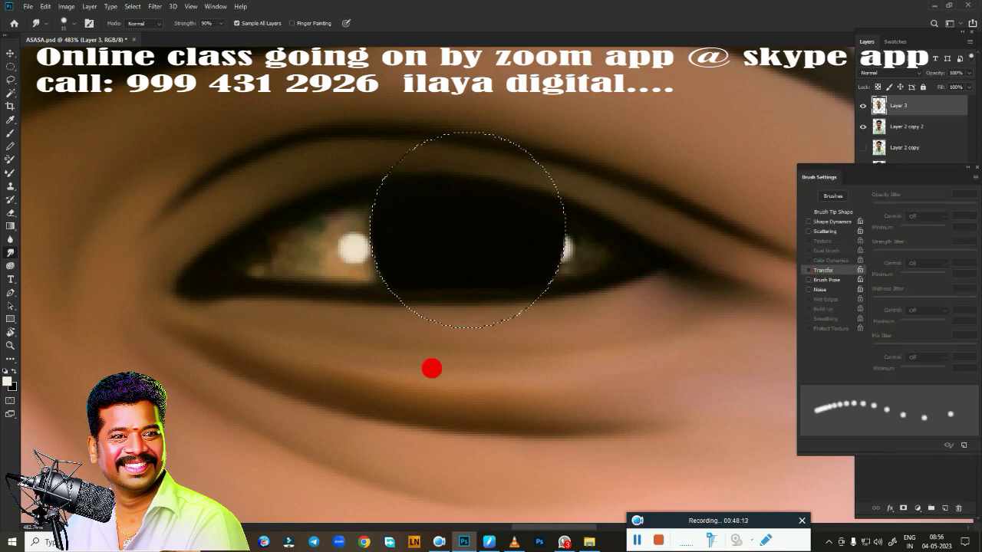
pyautogui.click(808, 270)
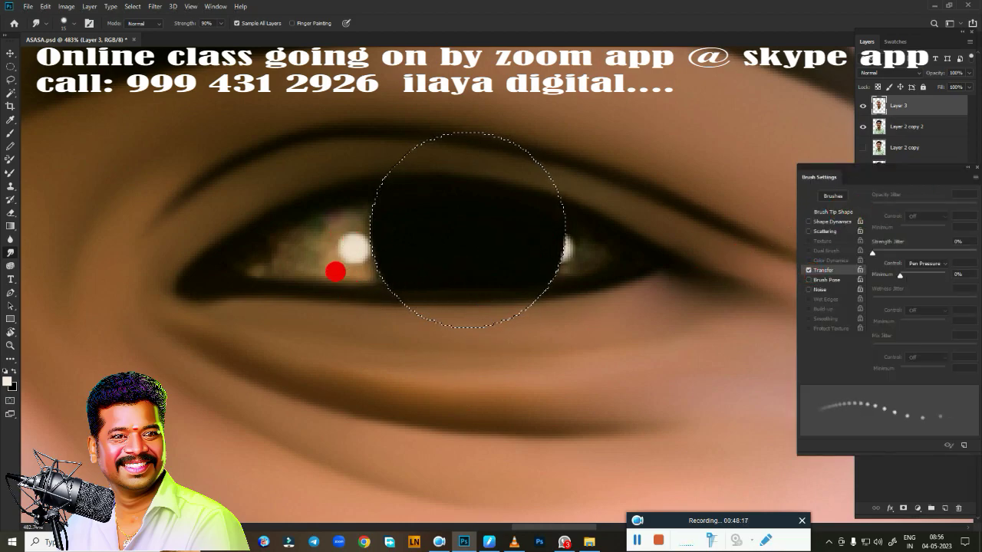
# - Smudge the eye whites bright and smooth on both sides of the iris
pyautogui.moveTo(349, 254)
pyautogui.mouseDown()
pyautogui.moveTo(311, 240)
pyautogui.moveTo(293, 220)
pyautogui.moveTo(351, 199)
pyautogui.mouseUp()
pyautogui.moveTo(297, 216)
pyautogui.mouseDown()
pyautogui.moveTo(388, 193)
pyautogui.moveTo(296, 245)
pyautogui.moveTo(289, 222)
pyautogui.moveTo(257, 247)
pyautogui.moveTo(243, 245)
pyautogui.moveTo(284, 222)
pyautogui.moveTo(245, 249)
pyautogui.moveTo(330, 254)
pyautogui.moveTo(311, 247)
pyautogui.moveTo(380, 263)
pyautogui.mouseUp()
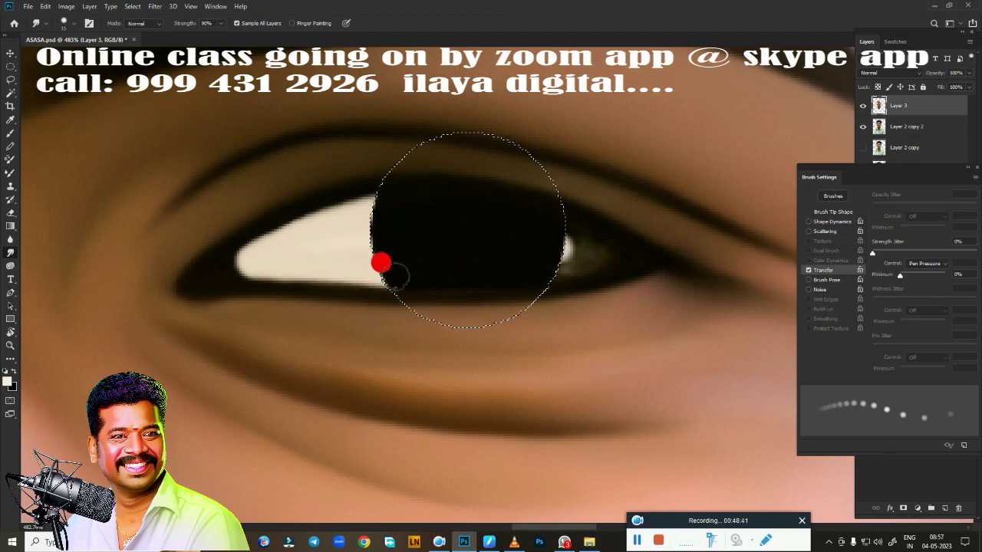
pyautogui.moveTo(318, 254)
pyautogui.mouseDown()
pyautogui.moveTo(262, 253)
pyautogui.moveTo(330, 268)
pyautogui.mouseUp()
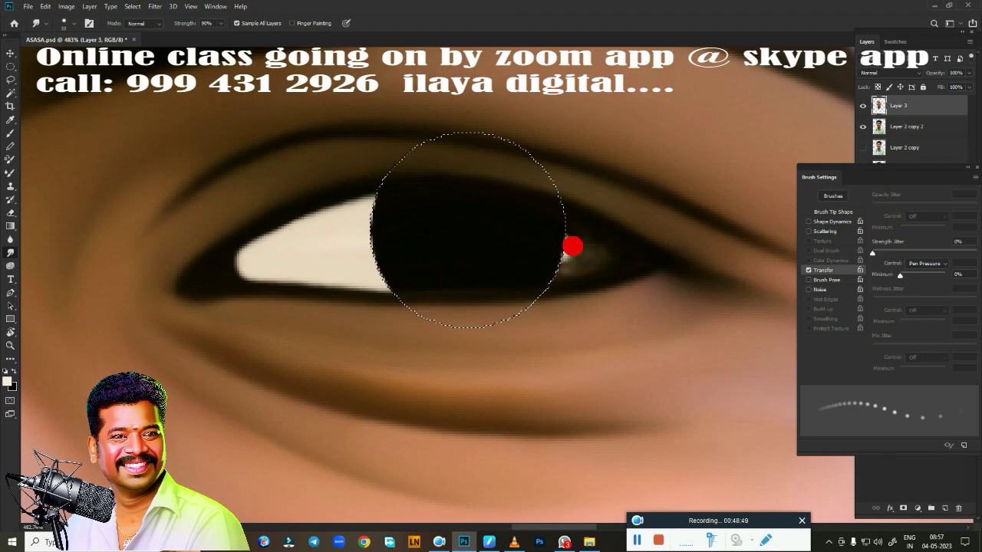
pyautogui.moveTo(577, 255)
pyautogui.mouseDown()
pyautogui.moveTo(593, 241)
pyautogui.moveTo(618, 253)
pyautogui.moveTo(551, 265)
pyautogui.mouseUp()
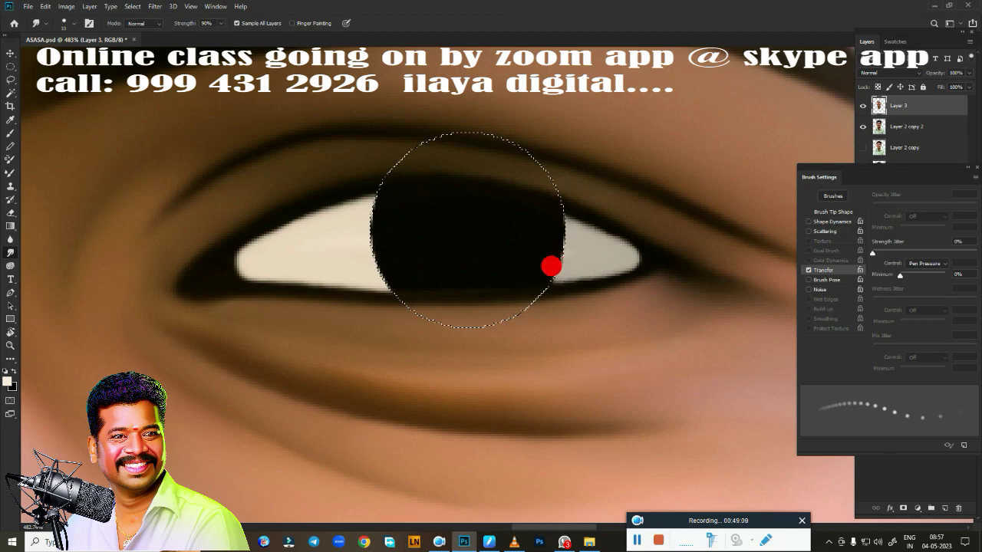
pyautogui.moveTo(251, 255); pyautogui.dragTo(238, 248)
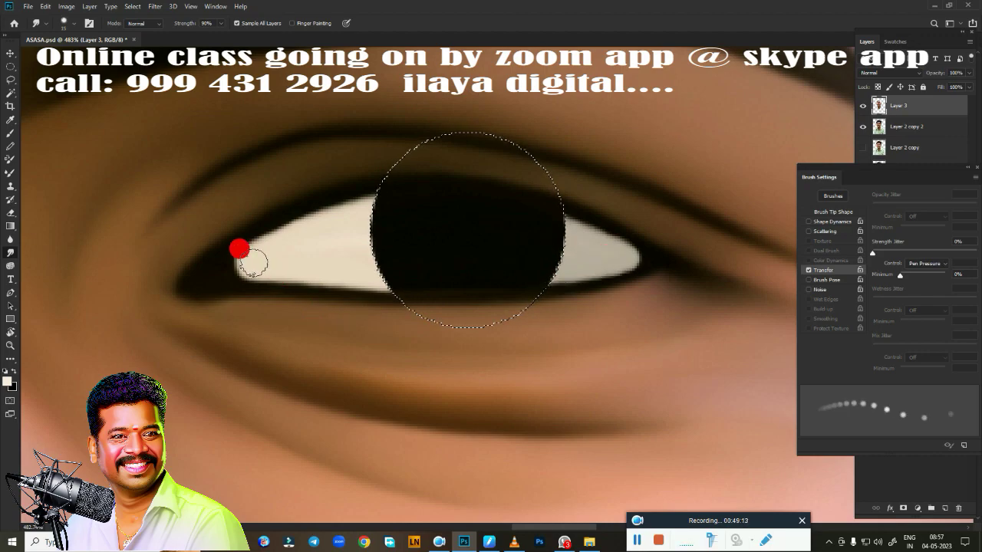
# - Switch the foreground to reddish-brown and blend a pink tint into the eye's inner corner
pyautogui.click(800, 271)
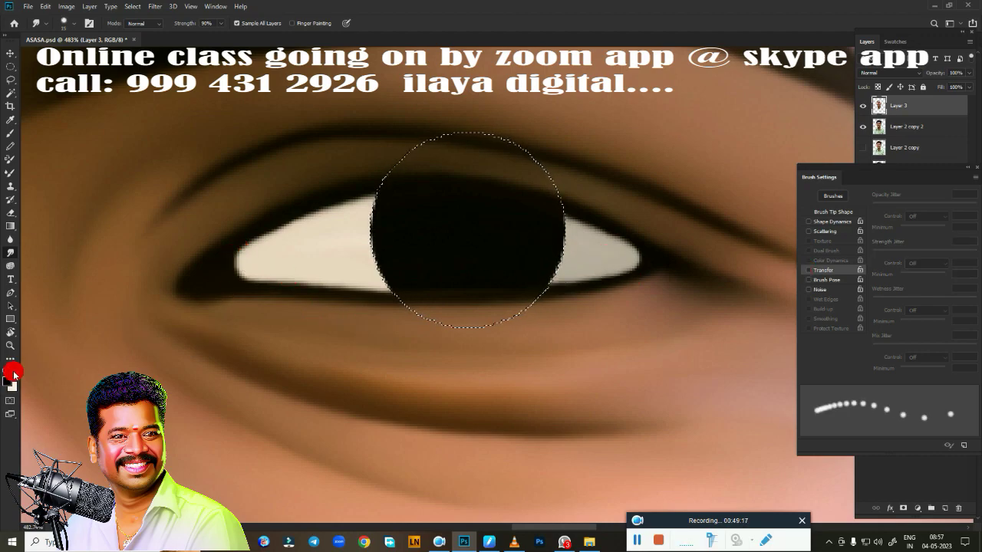
pyautogui.click(12, 374)
pyautogui.click(708, 373)
pyautogui.click(876, 346)
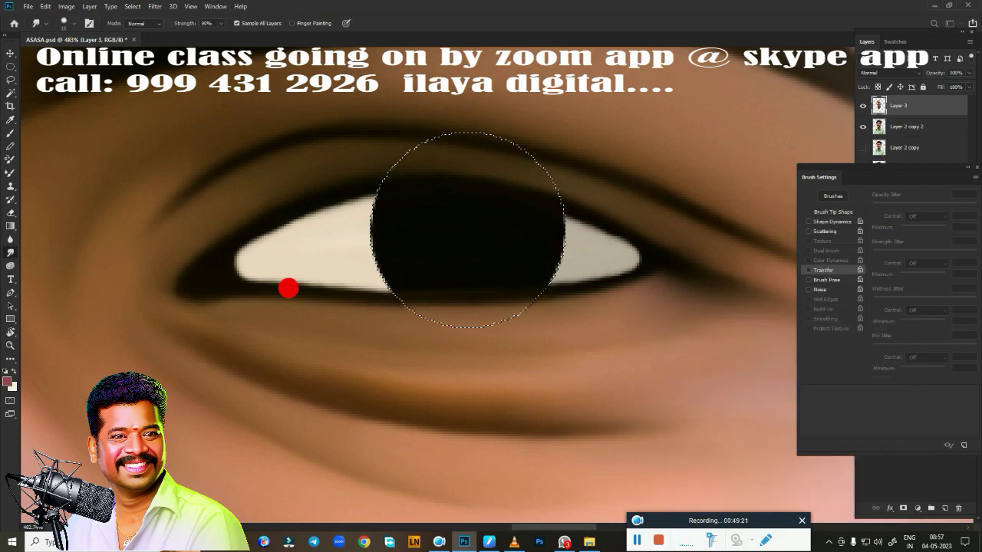
pyautogui.click(807, 270)
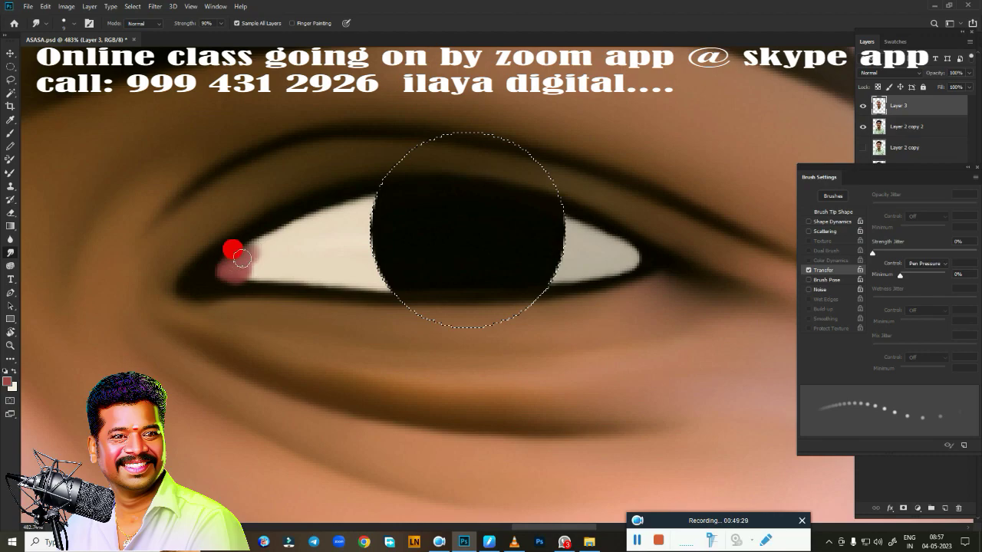
pyautogui.moveTo(241, 258)
pyautogui.mouseDown()
pyautogui.moveTo(262, 247)
pyautogui.moveTo(220, 267)
pyautogui.moveTo(208, 259)
pyautogui.moveTo(244, 237)
pyautogui.moveTo(223, 271)
pyautogui.moveTo(274, 250)
pyautogui.moveTo(241, 248)
pyautogui.moveTo(185, 297)
pyautogui.moveTo(274, 231)
pyautogui.moveTo(248, 240)
pyautogui.mouseUp()
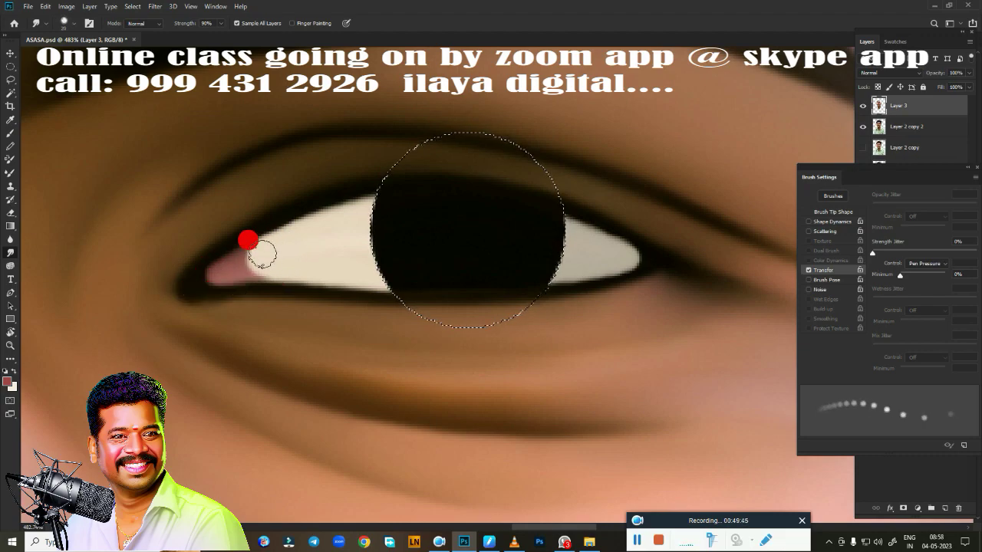
# - Hide the painted layer, add a new empty layer, and turn off brush Transfer
pyautogui.scroll(-8, 469, 323)
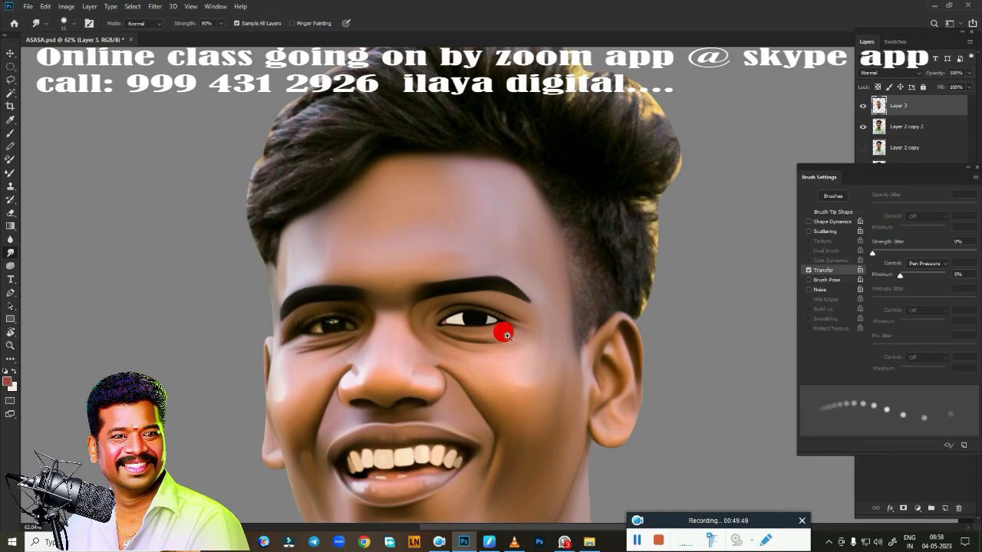
pyautogui.scroll(-2, 501, 333)
pyautogui.scroll(8, 537, 366)
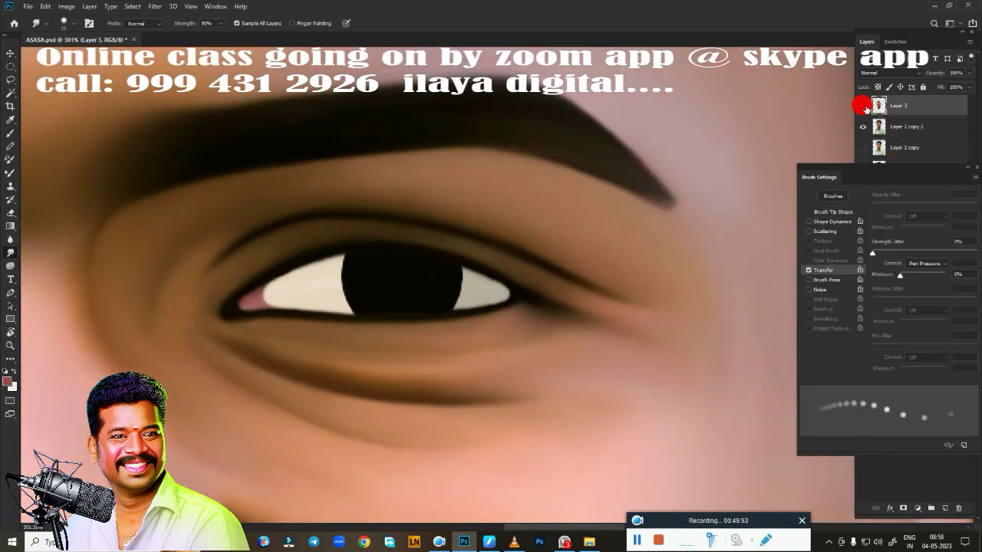
pyautogui.click(863, 106)
pyautogui.scroll(3, 514, 320)
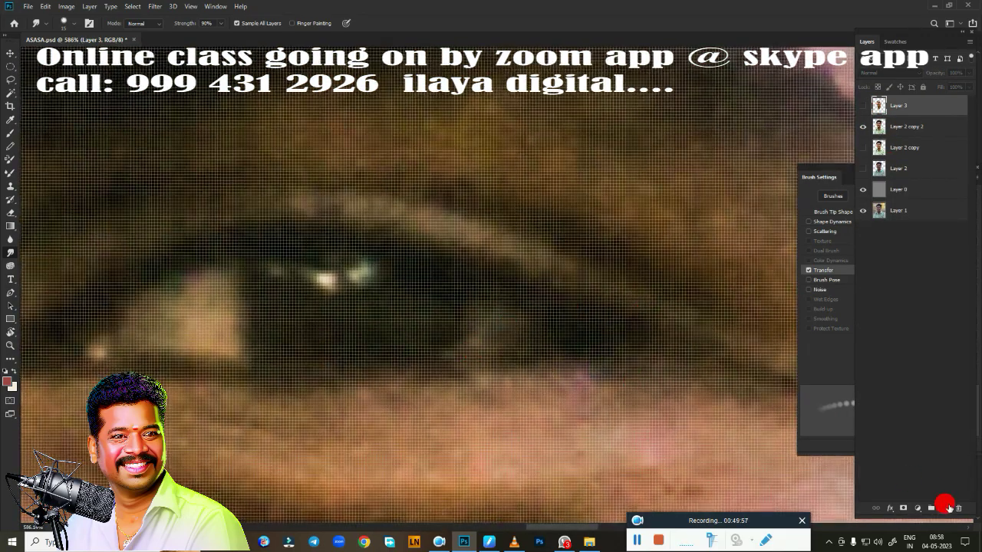
pyautogui.click(945, 508)
pyautogui.scroll(-1, 421, 333)
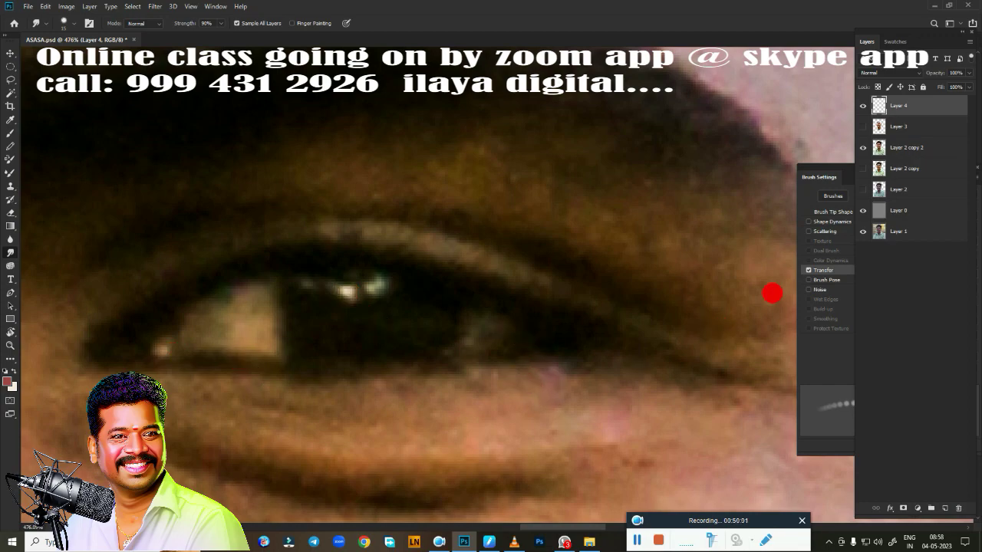
pyautogui.click(818, 270)
pyautogui.click(809, 271)
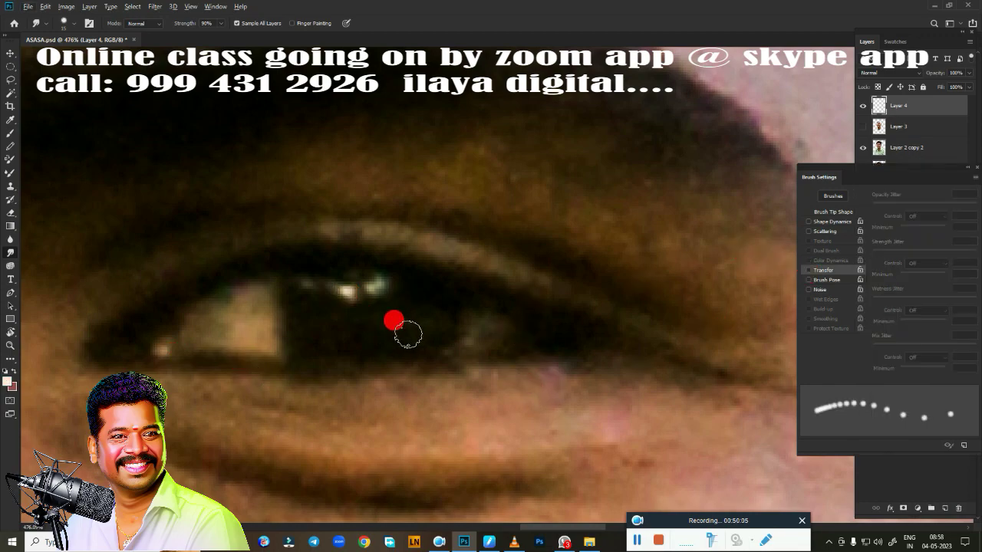
# - Pick a light colour, shrink the brush, and dab white catchlight dots into the pupil
pyautogui.click(6, 384)
pyautogui.click(350, 289)
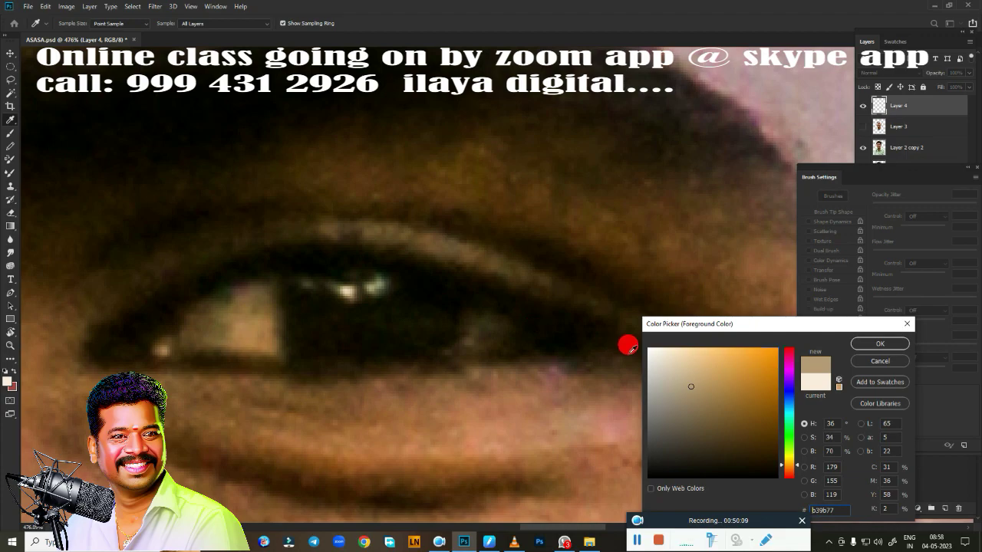
pyautogui.click(863, 341)
pyautogui.press('[')
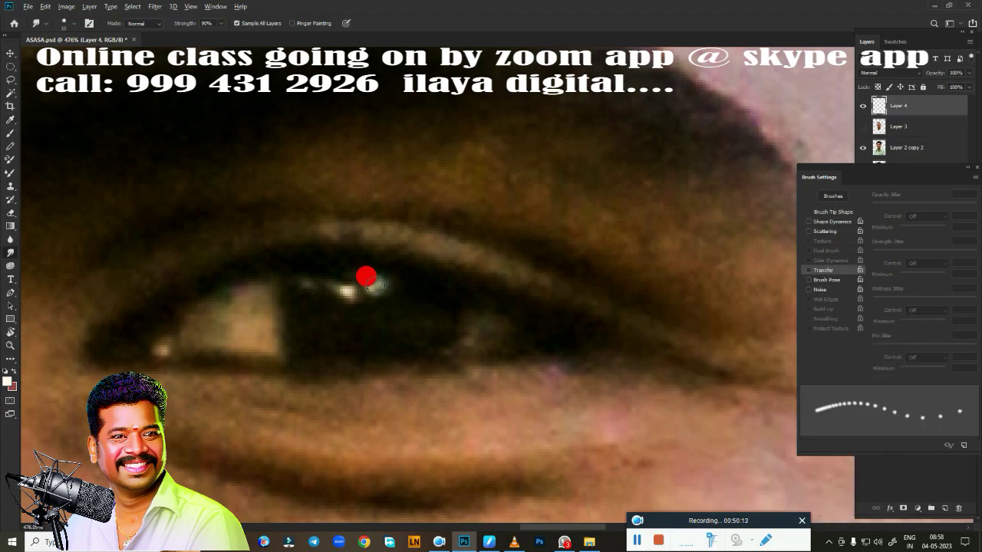
pyautogui.click(375, 285)
pyautogui.click(346, 293)
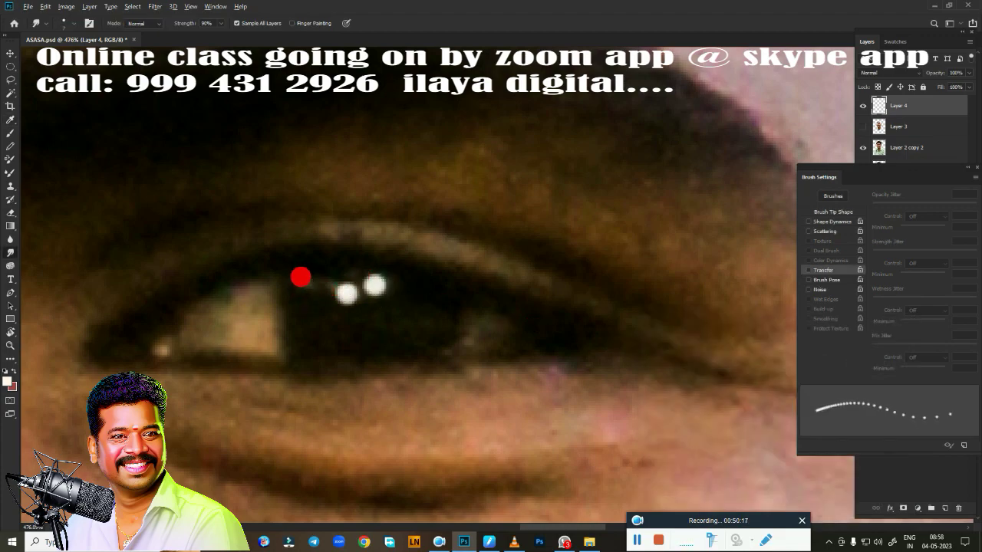
# - Re-enable Transfer and show and select the painted eye layer again
pyautogui.click(817, 268)
pyautogui.click(863, 126)
pyautogui.click(898, 125)
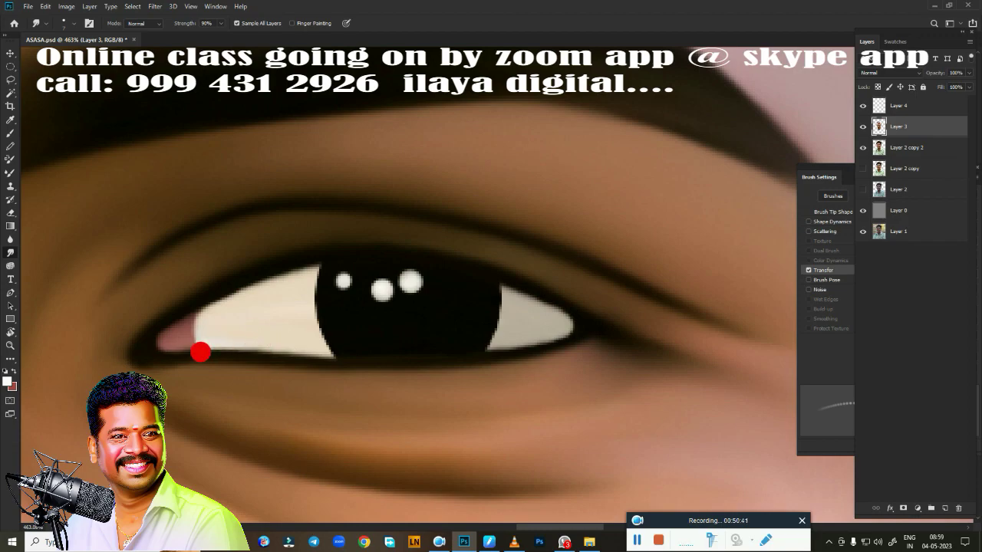
pyautogui.scroll(-10, 511, 384)
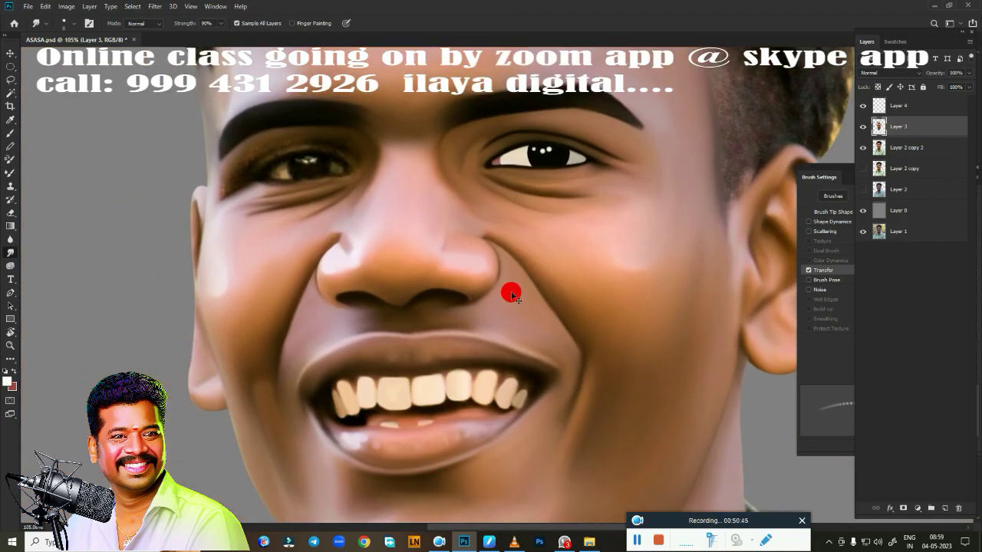
pyautogui.scroll(-3, 512, 296)
pyautogui.scroll(5, 469, 266)
pyautogui.scroll(2, 467, 252)
pyautogui.scroll(2, 503, 274)
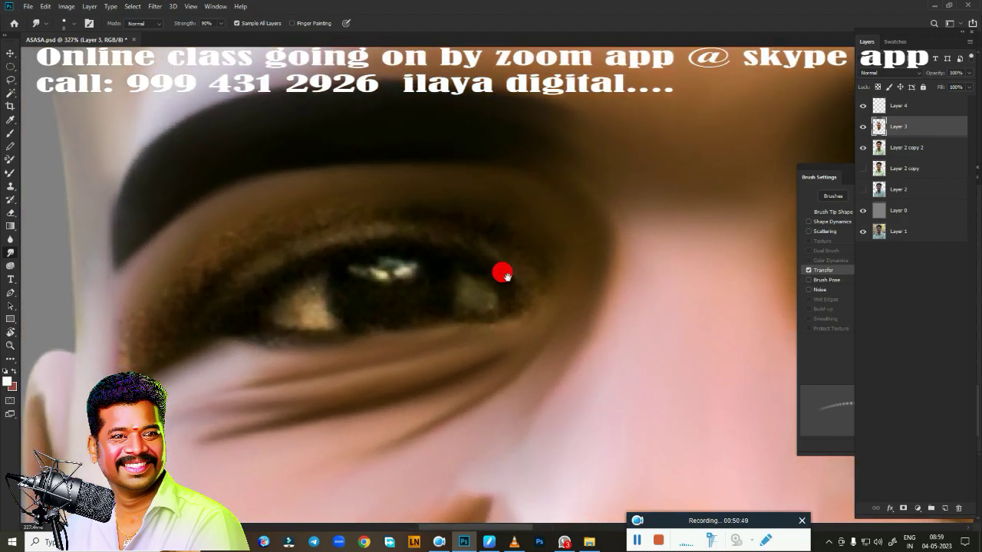
pyautogui.scroll(-3, 460, 270)
pyautogui.scroll(3, 455, 281)
pyautogui.scroll(1, 519, 309)
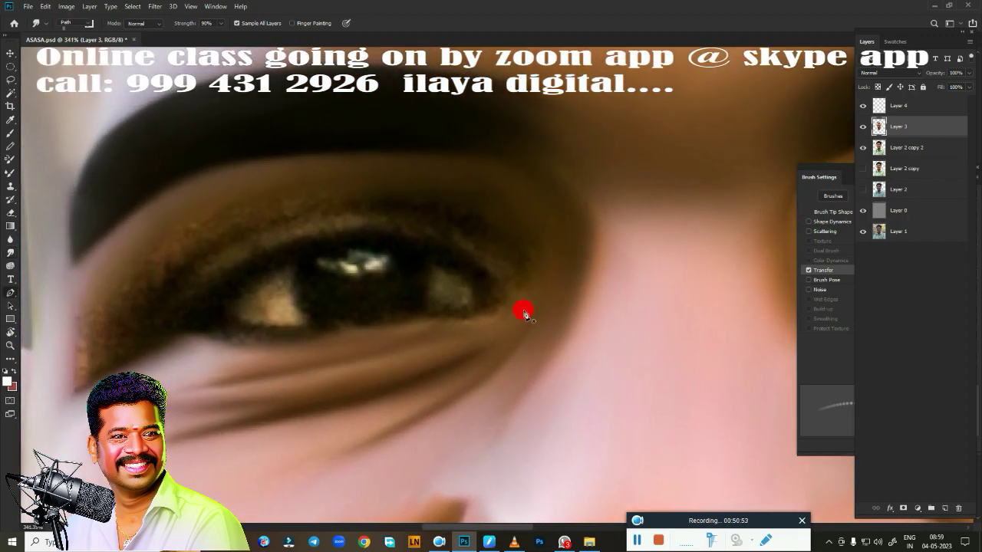
# - Pen-trace the left eye socket and under-eye area, then load it as a selection to feather
pyautogui.press('p')
pyautogui.moveTo(524, 313); pyautogui.dragTo(551, 261)
pyautogui.moveTo(387, 370); pyautogui.dragTo(214, 435)
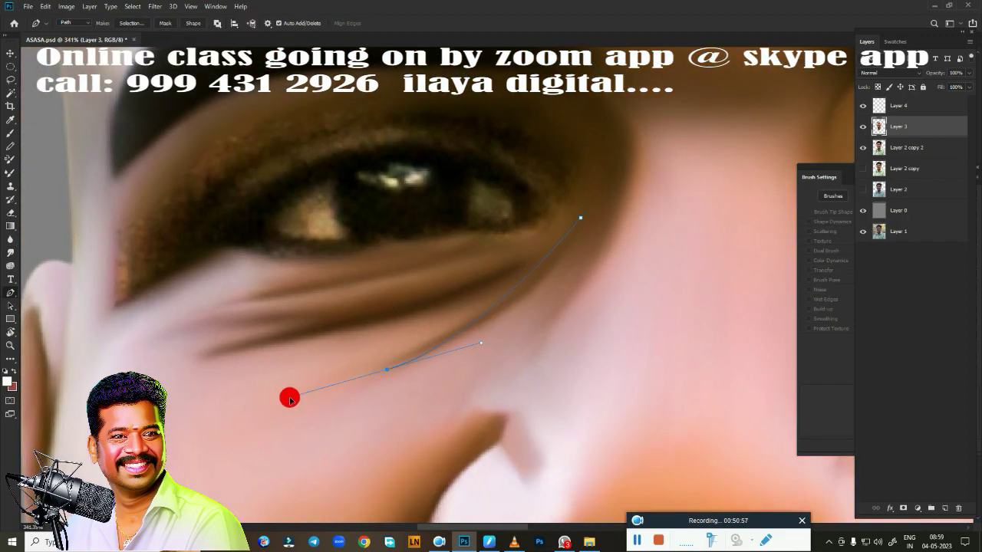
pyautogui.click(175, 431)
pyautogui.moveTo(188, 363); pyautogui.dragTo(195, 360)
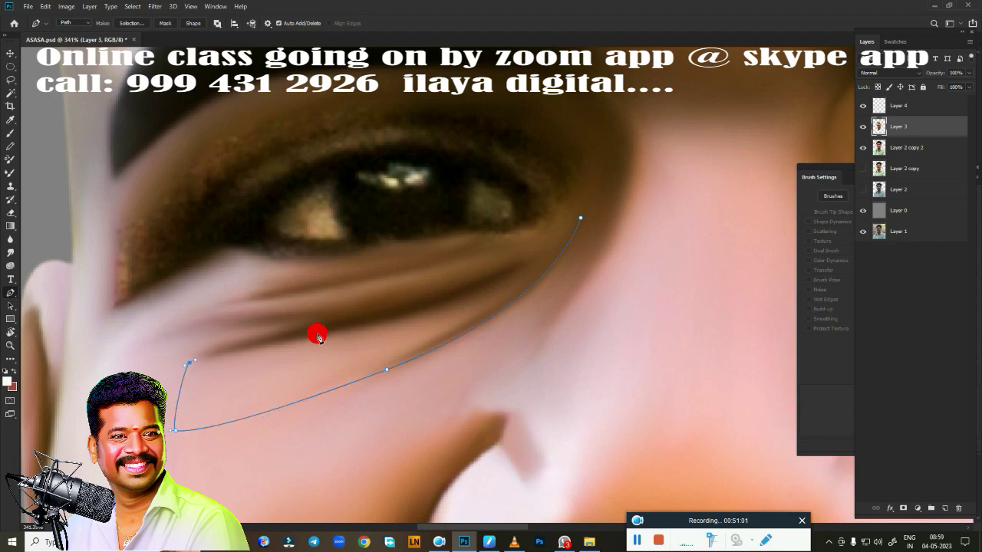
pyautogui.moveTo(542, 247); pyautogui.dragTo(562, 214)
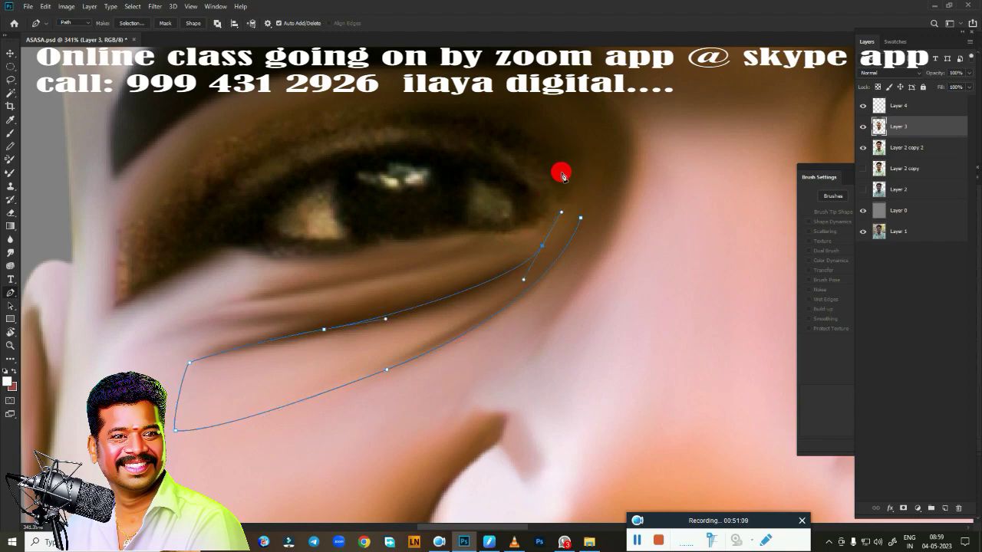
pyautogui.moveTo(560, 166); pyautogui.dragTo(540, 143)
pyautogui.moveTo(251, 158); pyautogui.dragTo(65, 254)
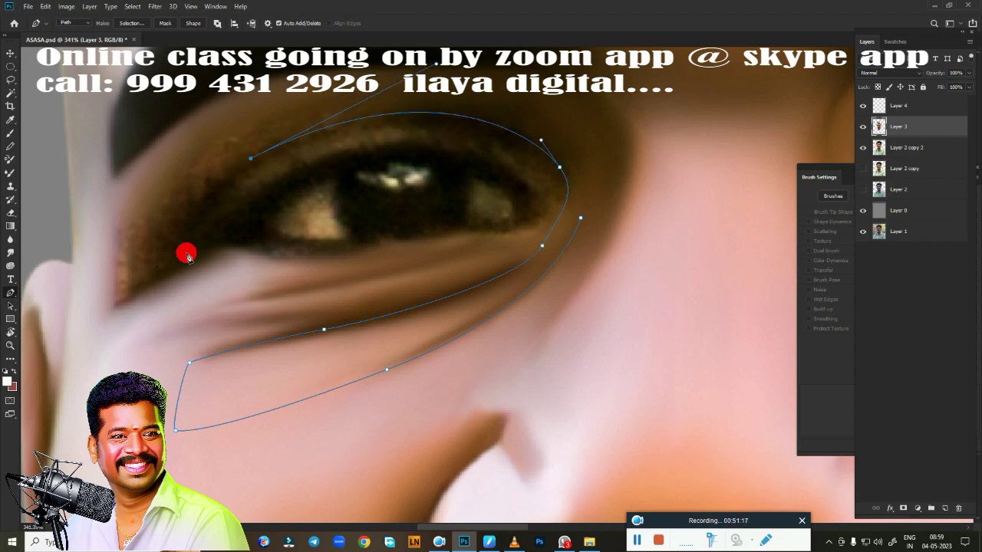
pyautogui.moveTo(161, 257); pyautogui.dragTo(132, 319)
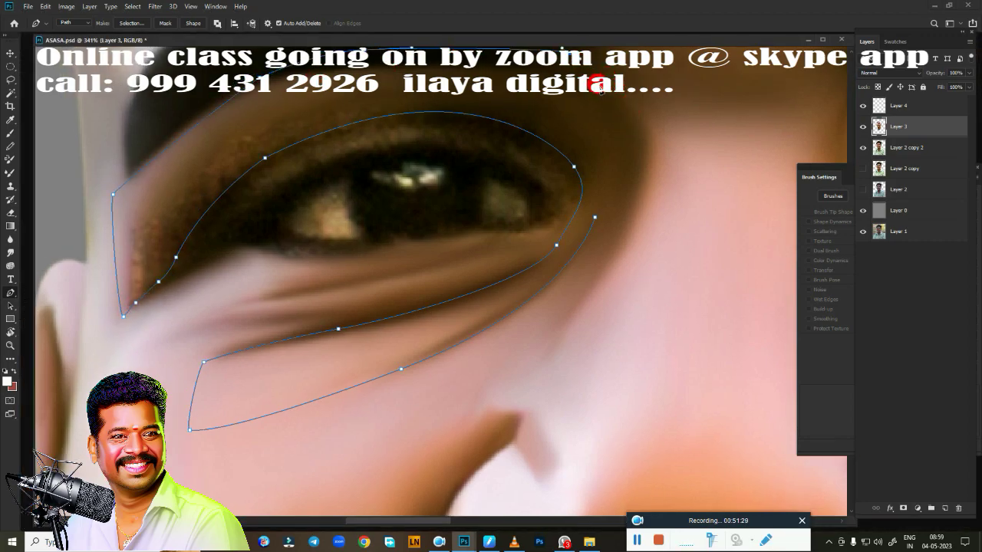
pyautogui.hotkey('ctrl', 'Return')
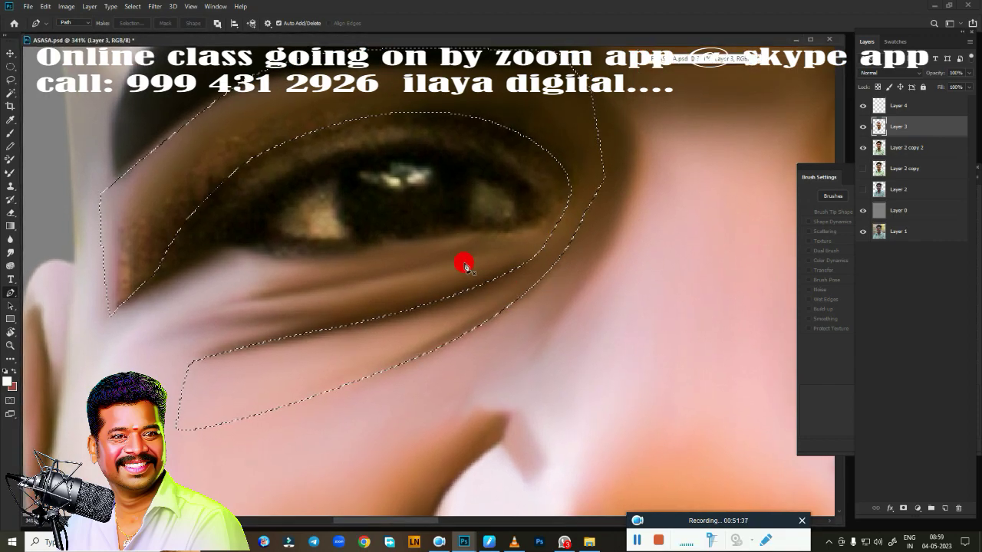
pyautogui.hotkey('shift', 'F6')
# - Apply the feather and merge the catchlight layer down into Layer 3
pyautogui.press('Return')
pyautogui.click(898, 105)
pyautogui.hotkey('ctrl', 'e')
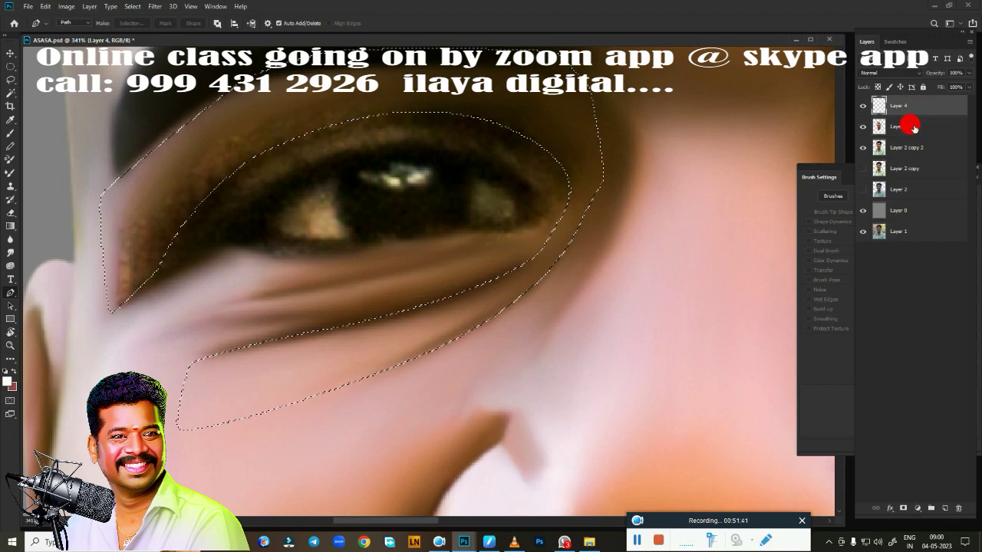
pyautogui.press('r')
# - Smudge the upper and lower eyelids and socket edges into the brow and cheek
pyautogui.scroll(2, 355, 285)
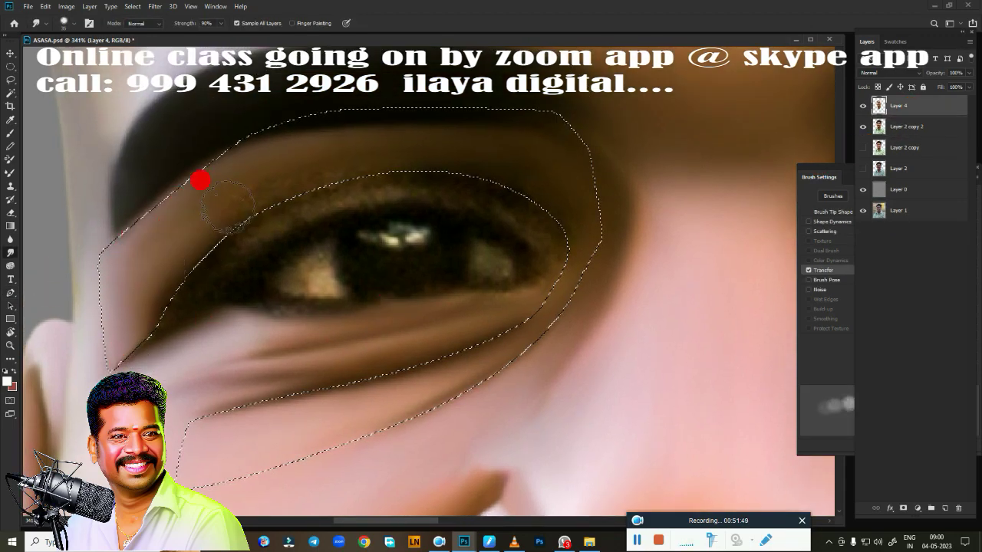
pyautogui.moveTo(159, 273); pyautogui.dragTo(244, 188)
pyautogui.moveTo(242, 149)
pyautogui.mouseDown()
pyautogui.moveTo(263, 161)
pyautogui.moveTo(210, 161)
pyautogui.moveTo(267, 160)
pyautogui.moveTo(181, 201)
pyautogui.moveTo(129, 279)
pyautogui.moveTo(204, 200)
pyautogui.moveTo(489, 157)
pyautogui.moveTo(398, 166)
pyautogui.mouseUp()
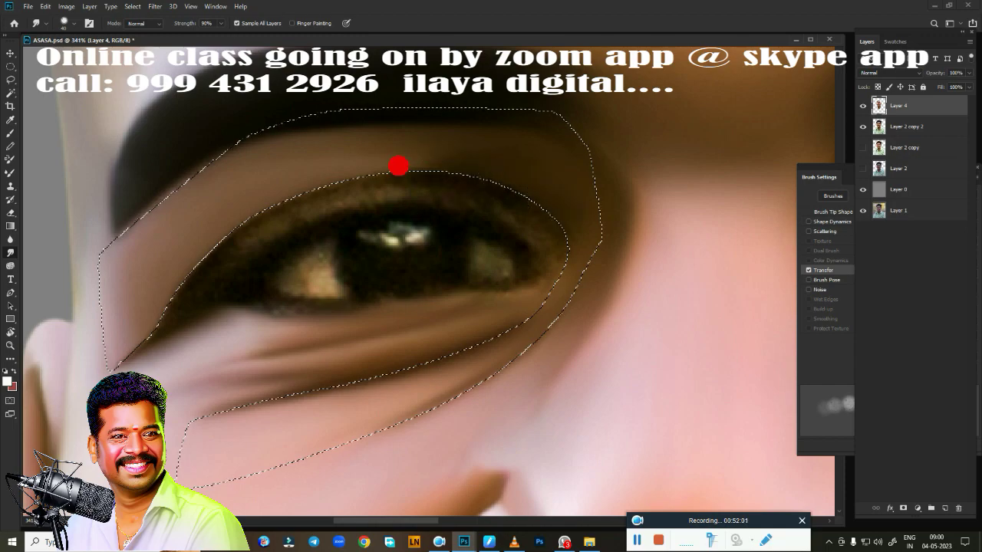
pyautogui.moveTo(570, 225)
pyautogui.mouseDown()
pyautogui.moveTo(462, 157)
pyautogui.moveTo(510, 193)
pyautogui.moveTo(553, 178)
pyautogui.moveTo(403, 157)
pyautogui.mouseUp()
pyautogui.moveTo(195, 221); pyautogui.dragTo(384, 355)
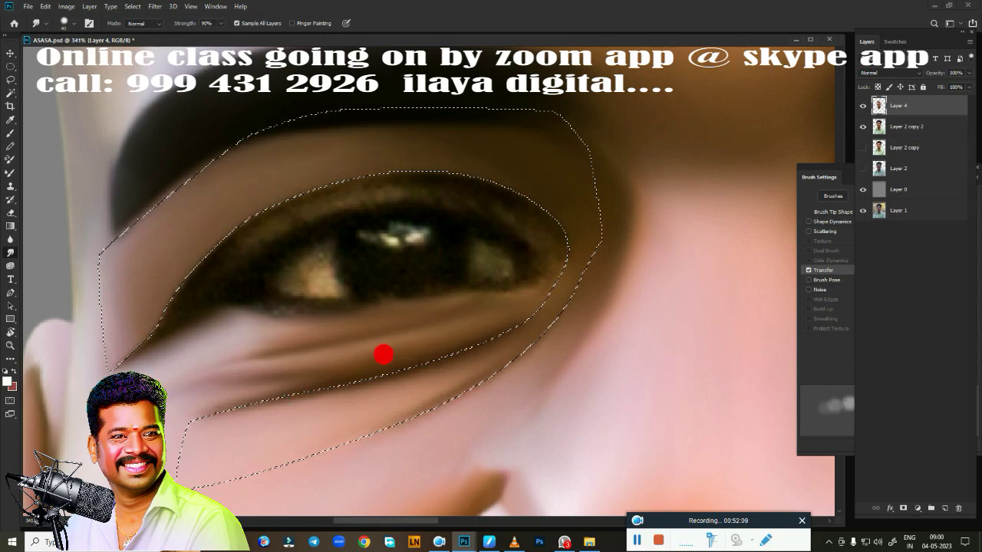
pyautogui.moveTo(467, 354)
pyautogui.mouseDown()
pyautogui.moveTo(299, 363)
pyautogui.moveTo(377, 345)
pyautogui.moveTo(359, 396)
pyautogui.moveTo(533, 292)
pyautogui.mouseUp()
pyautogui.moveTo(480, 354)
pyautogui.mouseDown()
pyautogui.moveTo(340, 425)
pyautogui.moveTo(228, 449)
pyautogui.moveTo(428, 292)
pyautogui.moveTo(446, 314)
pyautogui.moveTo(556, 320)
pyautogui.moveTo(500, 394)
pyautogui.mouseUp()
pyautogui.hotkey('shift', 'F6')
pyautogui.press('Return')
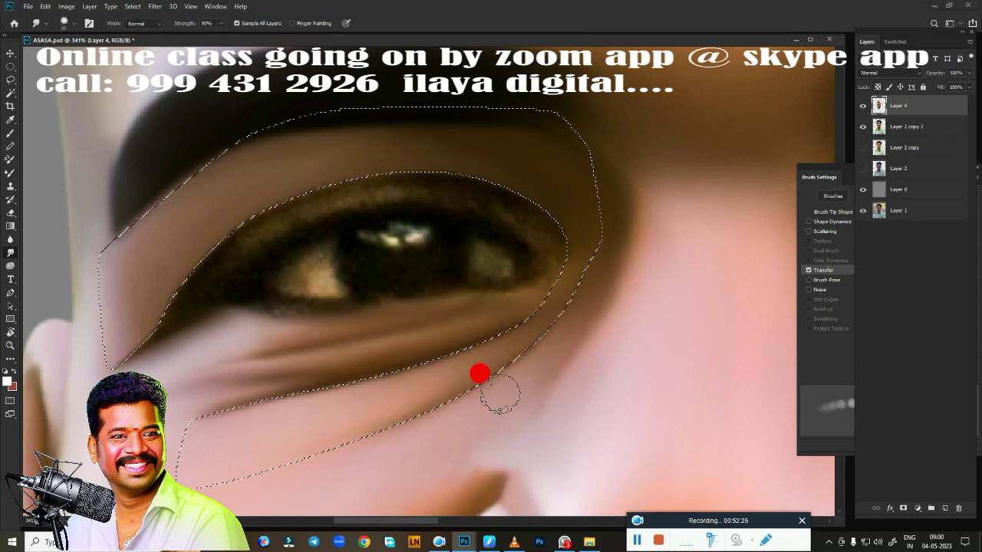
pyautogui.moveTo(529, 314)
pyautogui.mouseDown()
pyautogui.moveTo(268, 419)
pyautogui.moveTo(287, 373)
pyautogui.moveTo(366, 353)
pyautogui.moveTo(357, 363)
pyautogui.mouseUp()
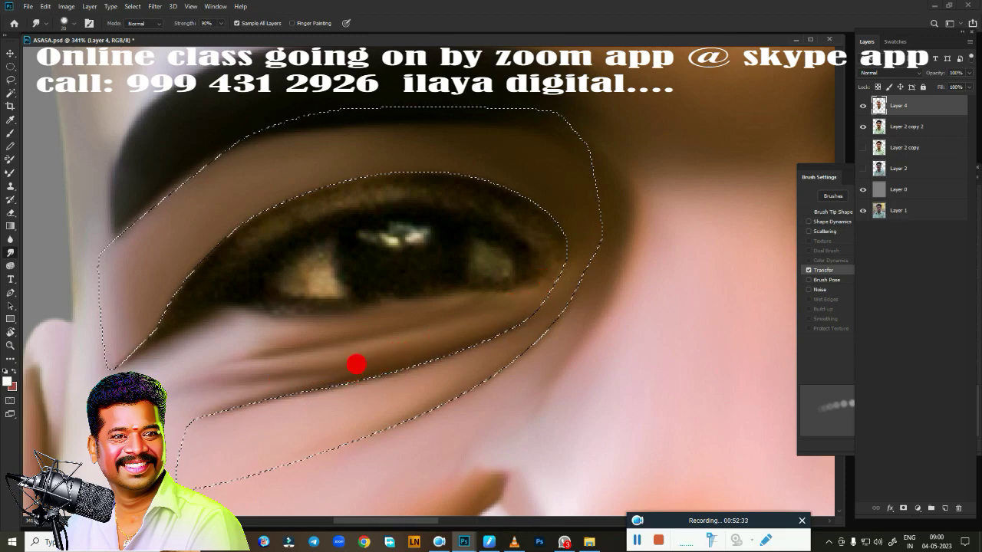
# - Load the Mixer Brush with black paint, then clean the brush
pyautogui.press('b')
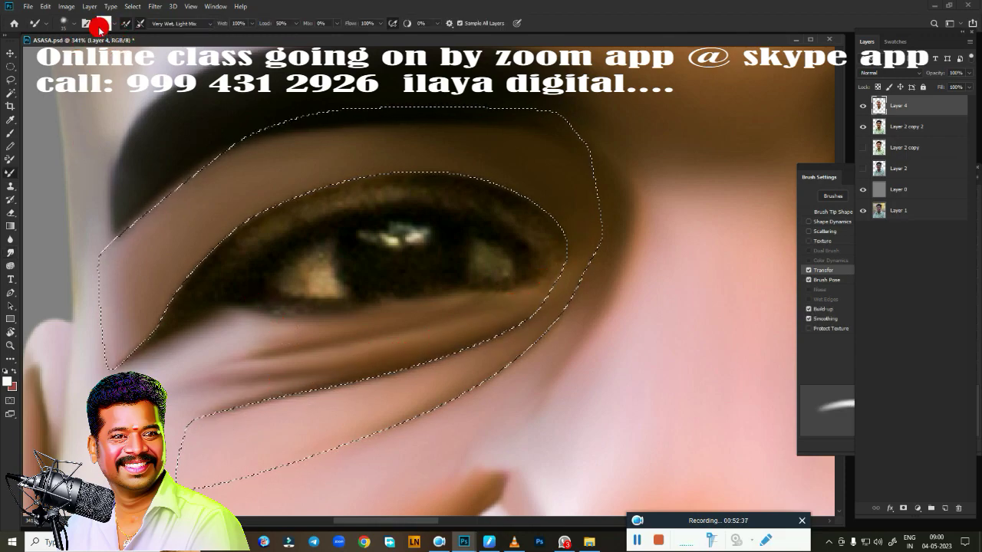
pyautogui.click(66, 49)
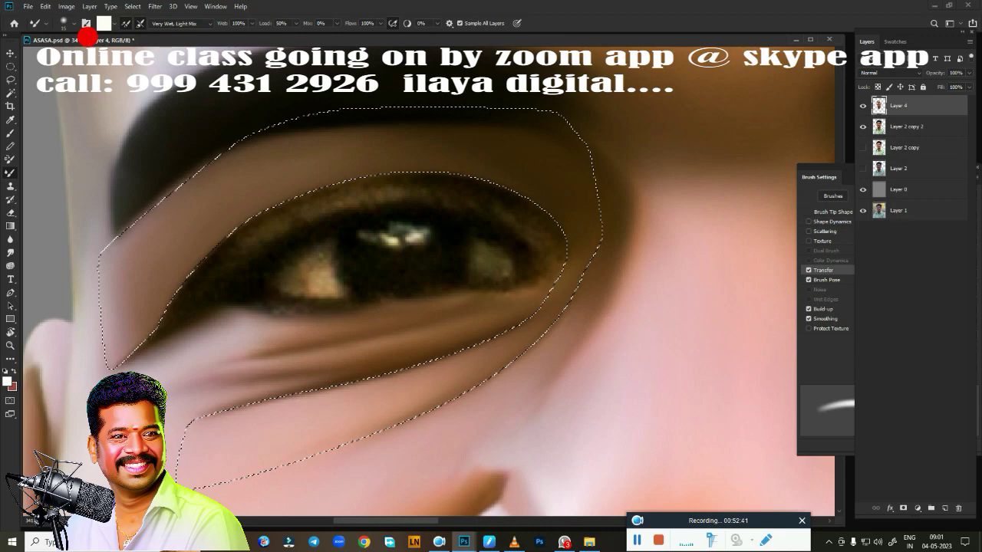
pyautogui.click(102, 23)
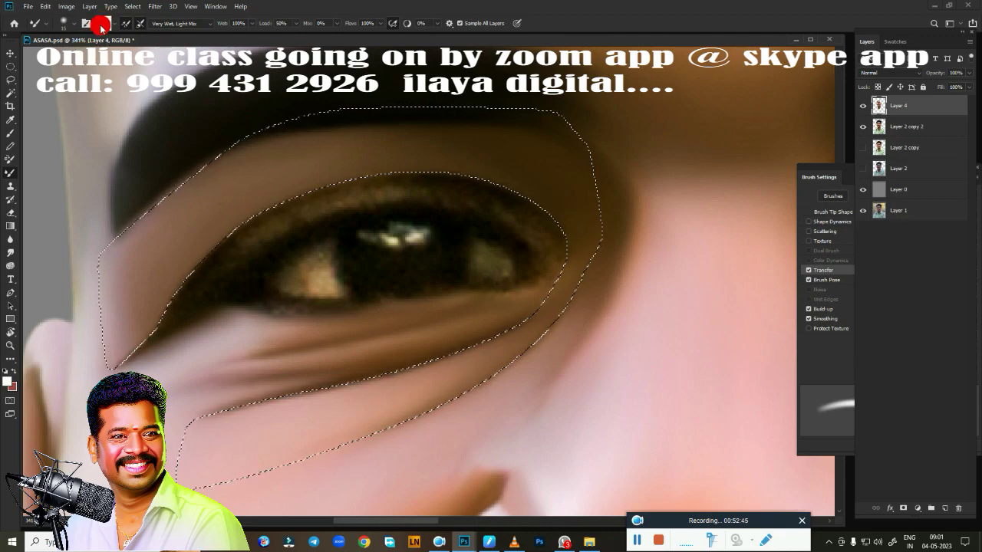
pyautogui.click(518, 270)
pyautogui.press('Return')
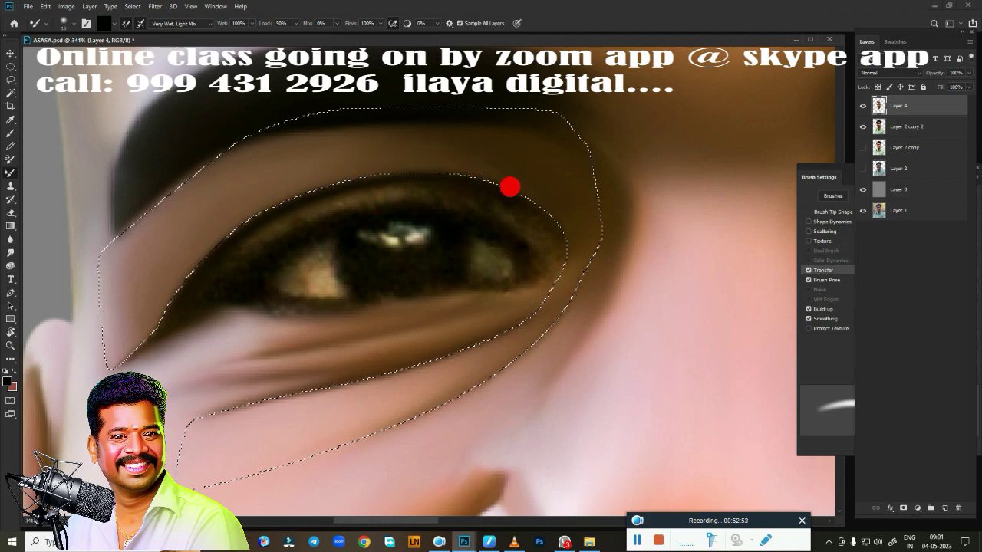
pyautogui.click(126, 23)
# - Blend the upper eyelid skin toward the outer corner, then deselect
pyautogui.moveTo(168, 315); pyautogui.dragTo(295, 216)
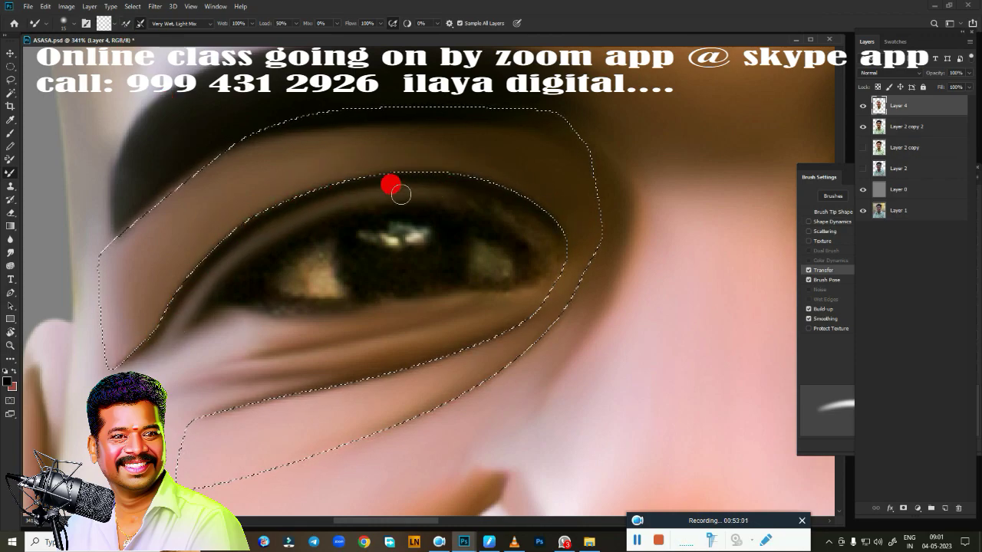
pyautogui.moveTo(400, 194); pyautogui.dragTo(530, 226)
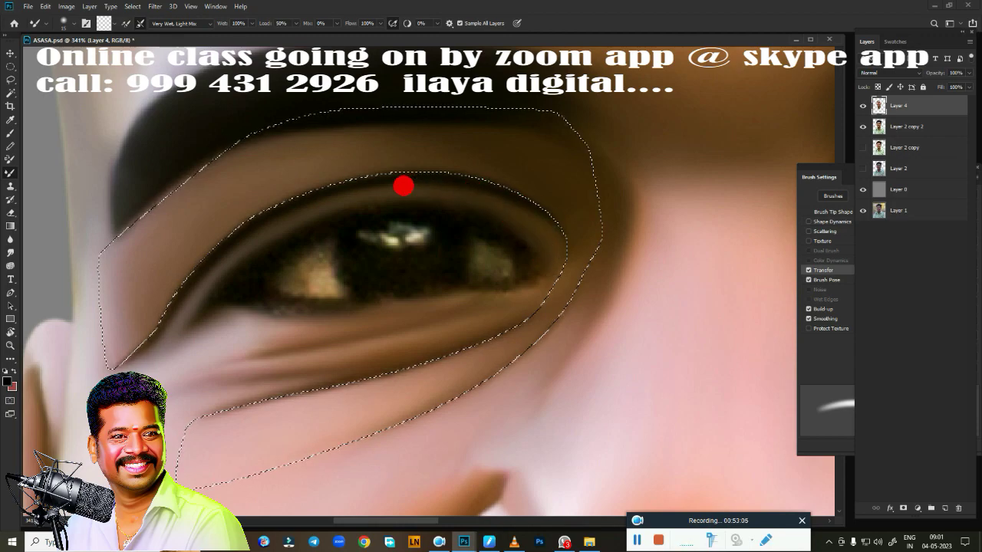
pyautogui.hotkey('ctrl', 'd')
pyautogui.scroll(-3, 371, 384)
# - Smudge the lower-eyelid corner beside the eye lighter with the Smudge tool
pyautogui.scroll(-2, 366, 407)
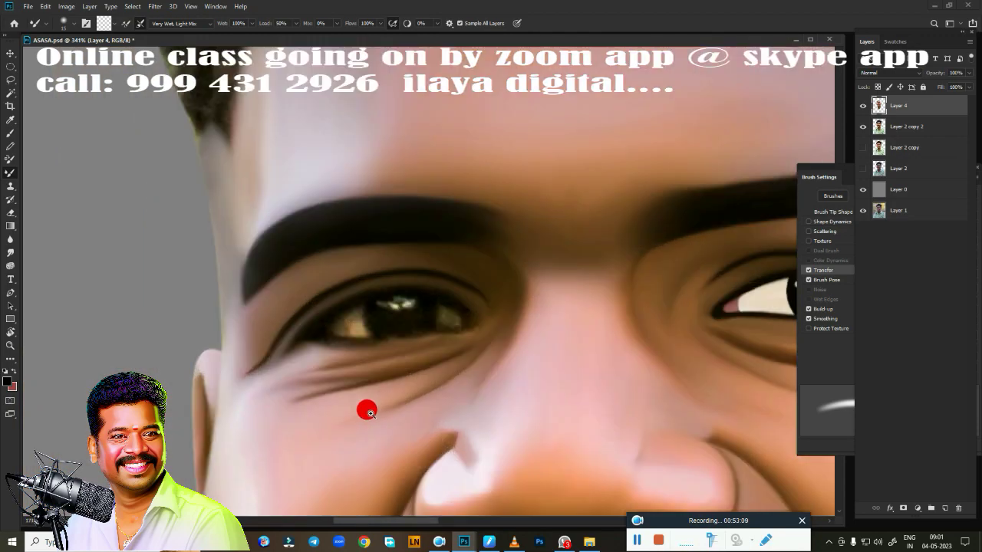
pyautogui.scroll(3, 416, 336)
pyautogui.scroll(3, 204, 334)
pyautogui.press('r')
pyautogui.moveTo(219, 337)
pyautogui.mouseDown()
pyautogui.moveTo(160, 298)
pyautogui.moveTo(228, 191)
pyautogui.moveTo(167, 228)
pyautogui.moveTo(207, 180)
pyautogui.moveTo(225, 263)
pyautogui.moveTo(364, 123)
pyautogui.moveTo(179, 292)
pyautogui.moveTo(237, 271)
pyautogui.moveTo(166, 256)
pyautogui.moveTo(215, 127)
pyautogui.moveTo(228, 275)
pyautogui.moveTo(241, 223)
pyautogui.moveTo(208, 302)
pyautogui.moveTo(247, 288)
pyautogui.moveTo(354, 291)
pyautogui.moveTo(353, 304)
pyautogui.moveTo(370, 280)
pyautogui.mouseUp()
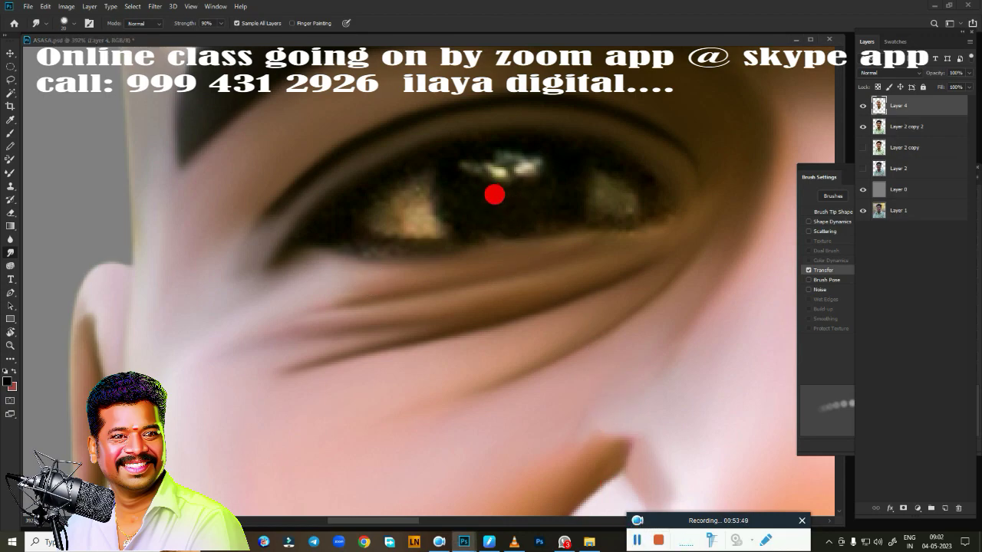
# - Trace a Pen path around the upper eyelid band out to the eye's outer corner
pyautogui.press('p')
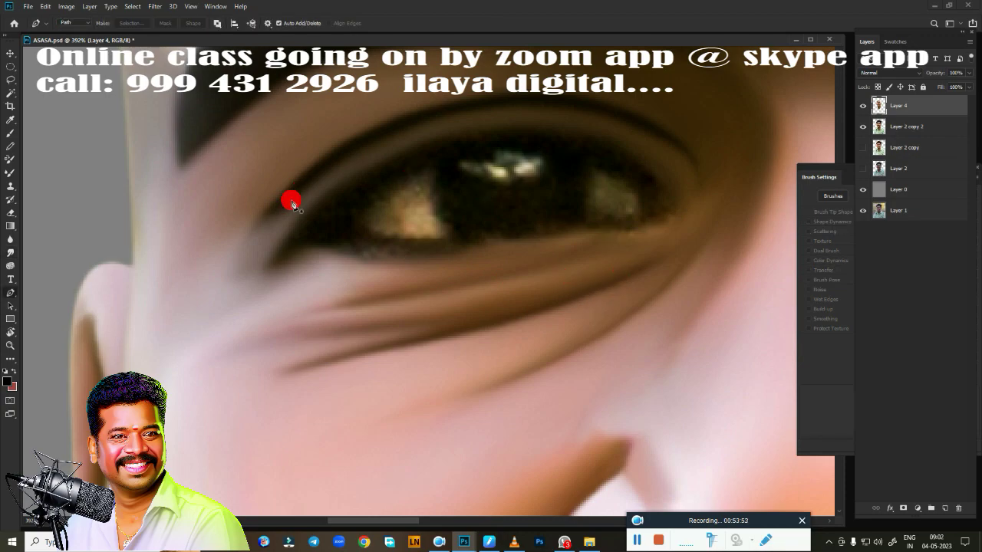
pyautogui.click(688, 159)
pyautogui.moveTo(414, 123); pyautogui.dragTo(233, 190)
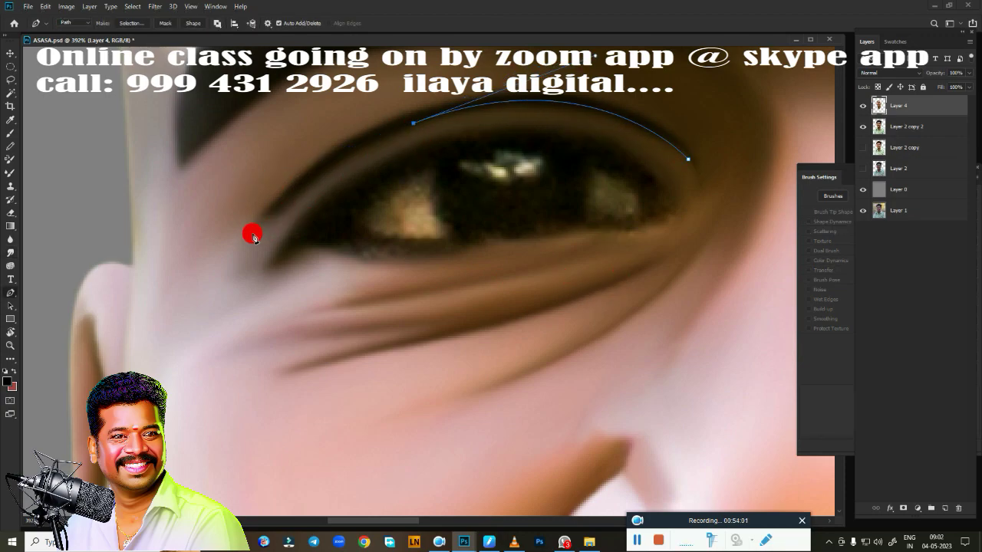
pyautogui.moveTo(250, 238)
pyautogui.mouseDown()
pyautogui.moveTo(153, 338)
pyautogui.moveTo(166, 328)
pyautogui.mouseUp()
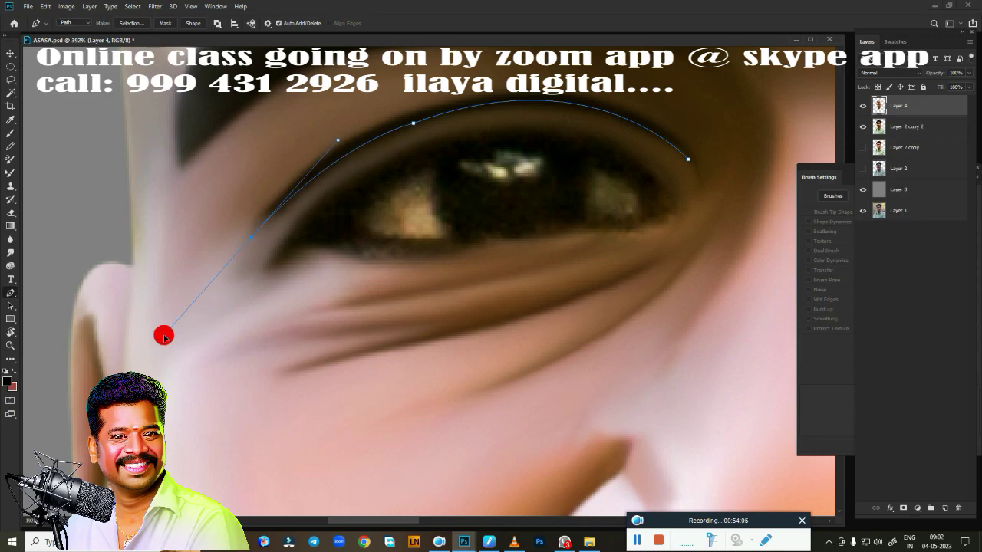
pyautogui.click(251, 238)
pyautogui.moveTo(225, 300); pyautogui.dragTo(268, 270)
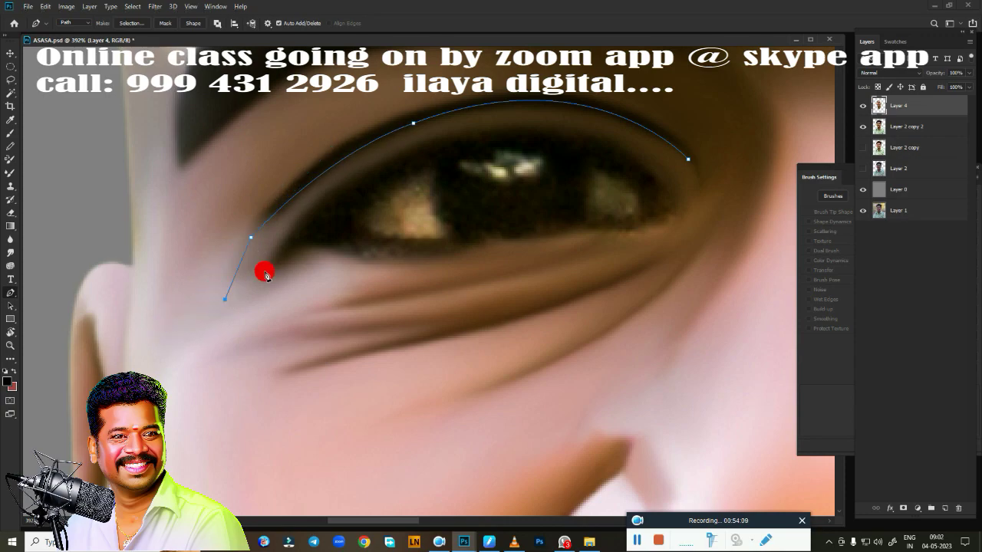
pyautogui.moveTo(426, 149); pyautogui.dragTo(519, 120)
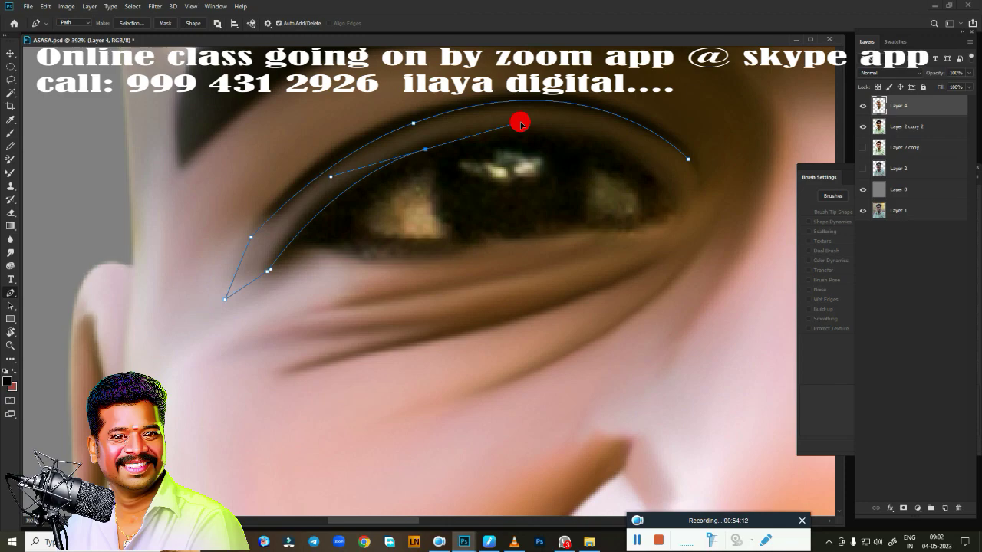
pyautogui.click(427, 150)
pyautogui.moveTo(658, 179); pyautogui.dragTo(758, 264)
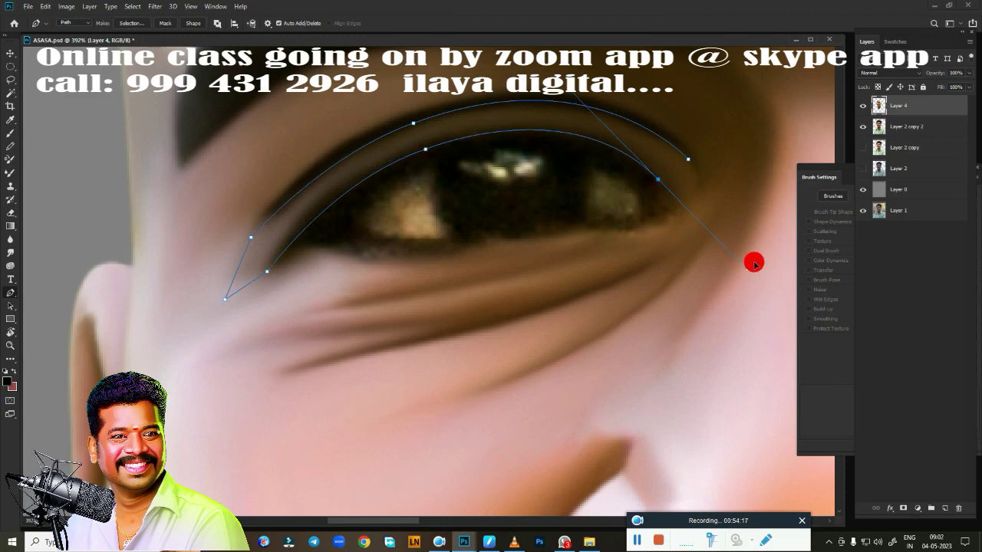
pyautogui.click(659, 180)
# - Continue the path around the lower eyelid band, closing it at the outer corner
pyautogui.moveTo(666, 221)
pyautogui.mouseDown()
pyautogui.moveTo(646, 234)
pyautogui.moveTo(583, 226)
pyautogui.mouseUp()
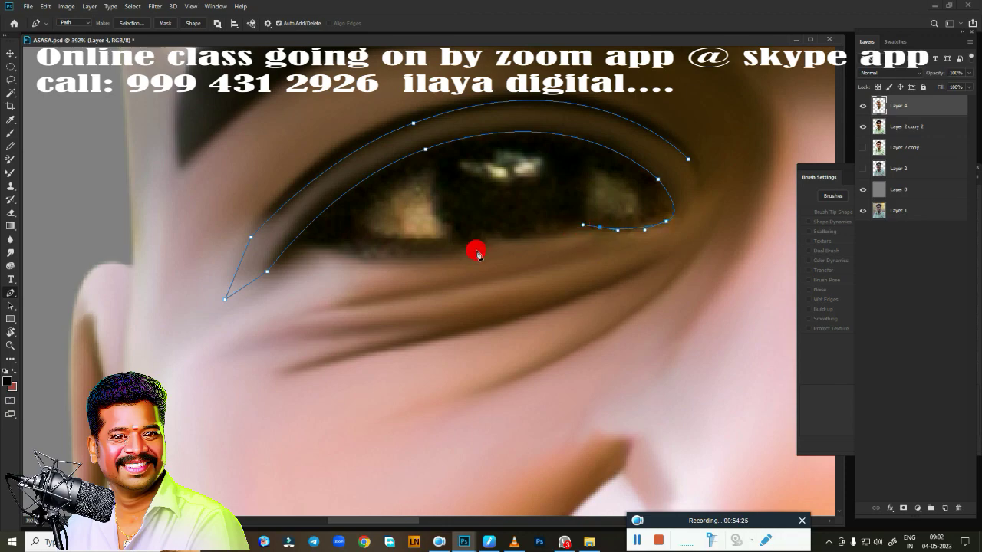
pyautogui.moveTo(450, 250); pyautogui.dragTo(433, 250)
pyautogui.moveTo(335, 230); pyautogui.dragTo(309, 205)
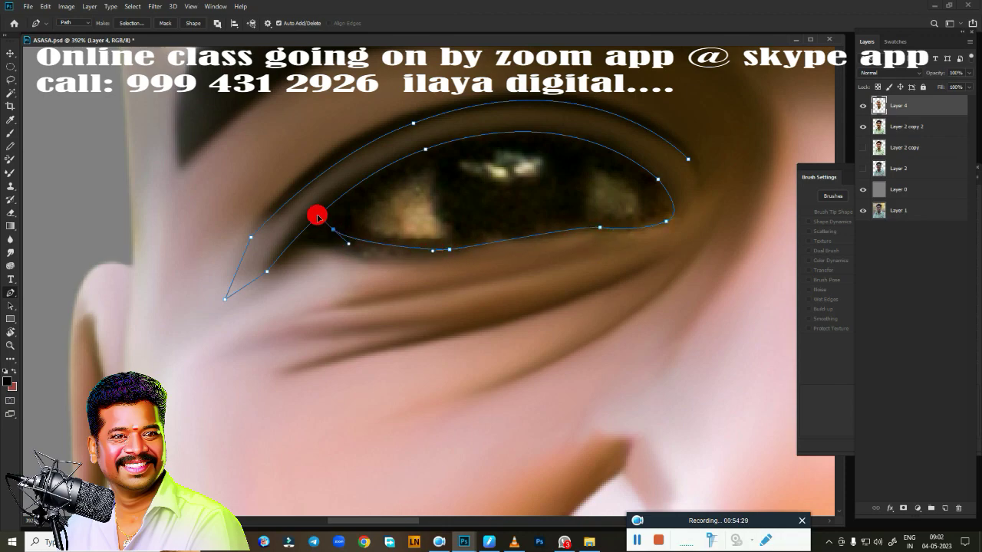
pyautogui.click(334, 230)
pyautogui.moveTo(317, 244); pyautogui.dragTo(291, 291)
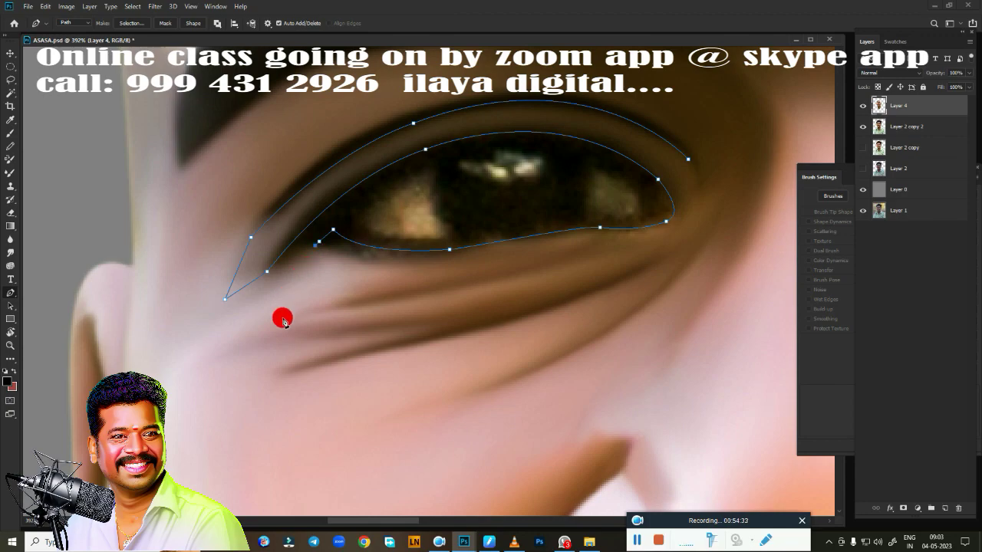
pyautogui.click(317, 303)
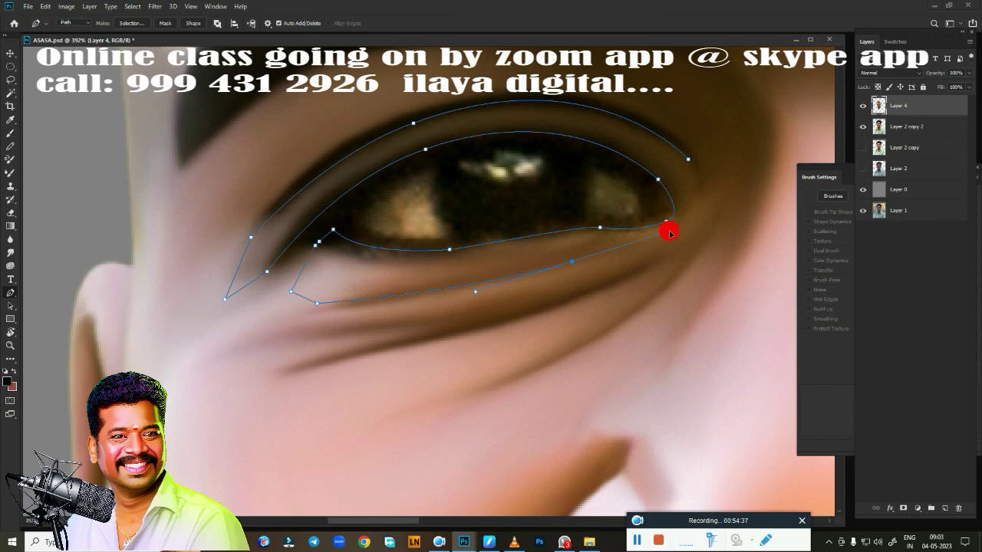
pyautogui.moveTo(698, 177); pyautogui.dragTo(682, 135)
# - Convert the eyelid path into a feathered selection
pyautogui.hotkey('ctrl', 'Return')
pyautogui.hotkey('shift', 'F6')
pyautogui.press('Return')
# - Blend the upper-lid band smoother with the Mixer Brush, lightening its middle
pyautogui.keyDown('alt'); pyautogui.scroll(1, 546, 340); pyautogui.keyUp('alt')
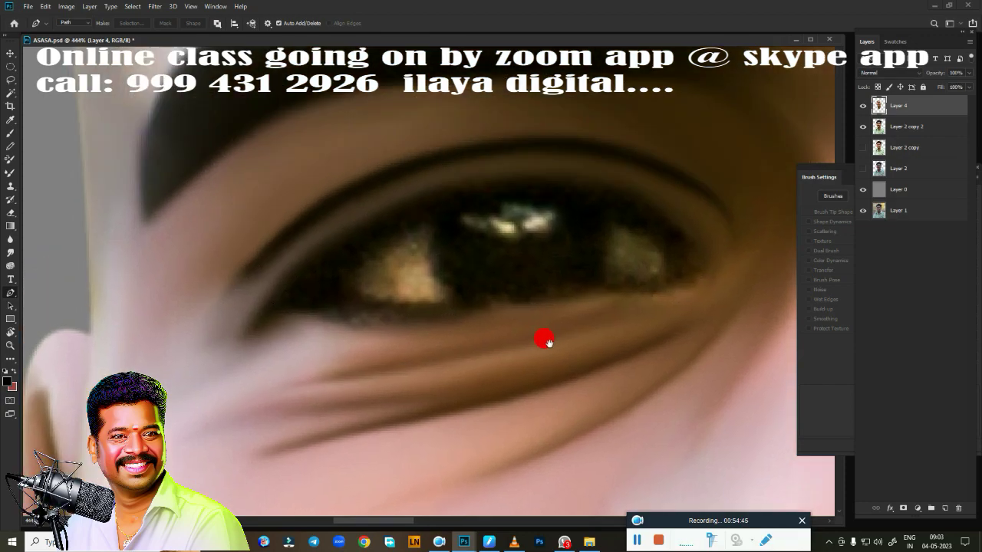
pyautogui.scroll(-1, 546, 341)
pyautogui.press('b')
pyautogui.moveTo(226, 307); pyautogui.dragTo(517, 151)
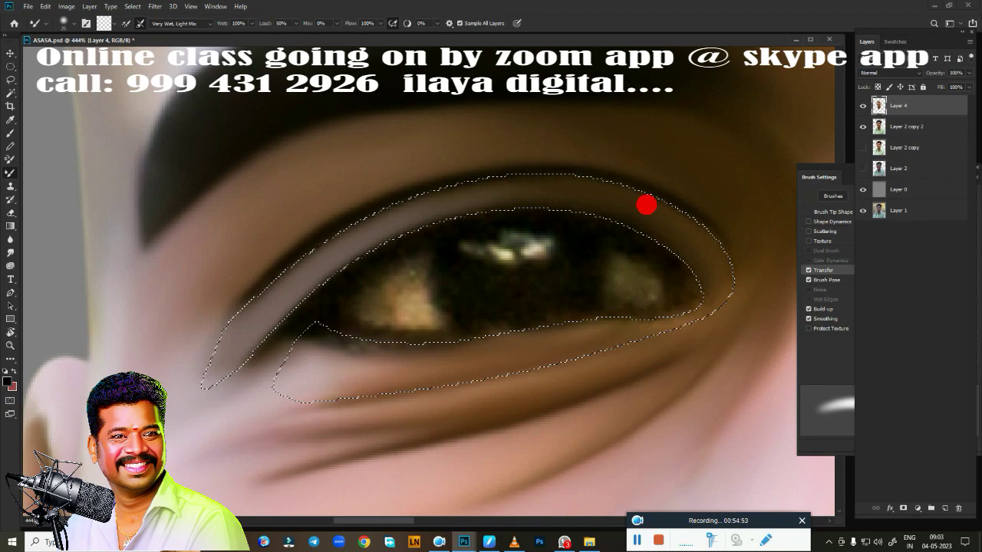
pyautogui.moveTo(647, 204); pyautogui.dragTo(337, 207)
pyautogui.moveTo(667, 239); pyautogui.dragTo(392, 233)
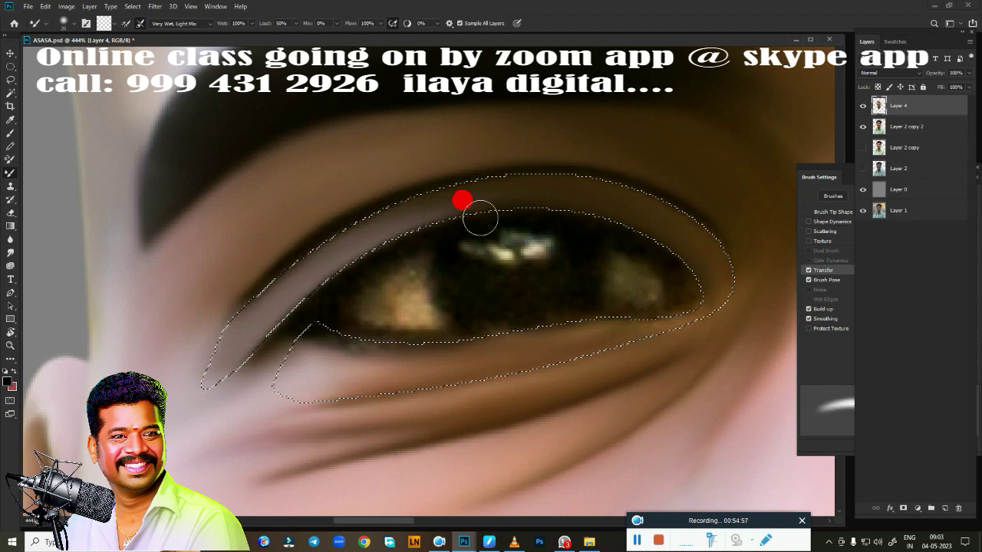
pyautogui.moveTo(462, 200); pyautogui.dragTo(513, 161)
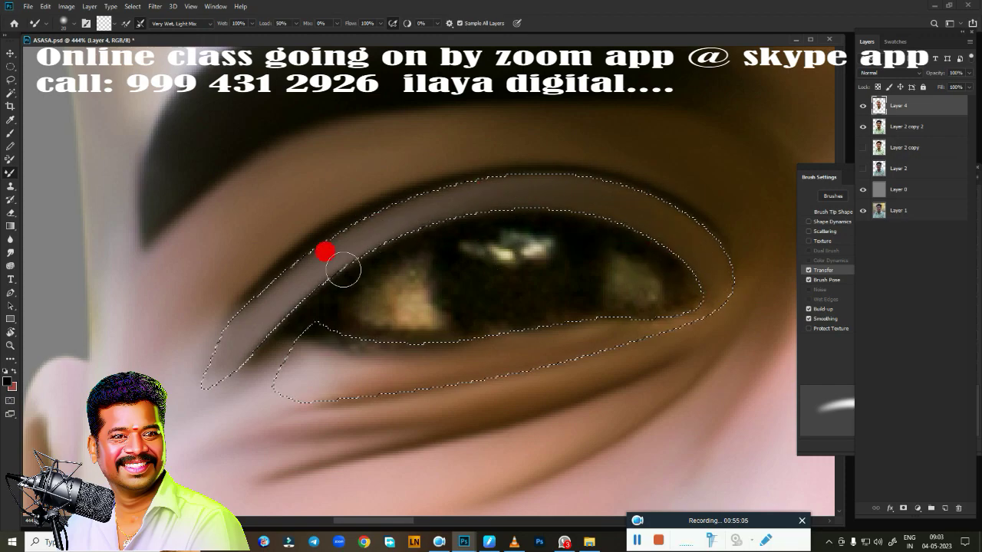
# - Smooth the lower-lid band and inner-corner skin, then zoom out to view the face
pyautogui.moveTo(344, 330)
pyautogui.mouseDown()
pyautogui.moveTo(312, 345)
pyautogui.moveTo(678, 312)
pyautogui.mouseUp()
pyautogui.moveTo(383, 376); pyautogui.dragTo(618, 347)
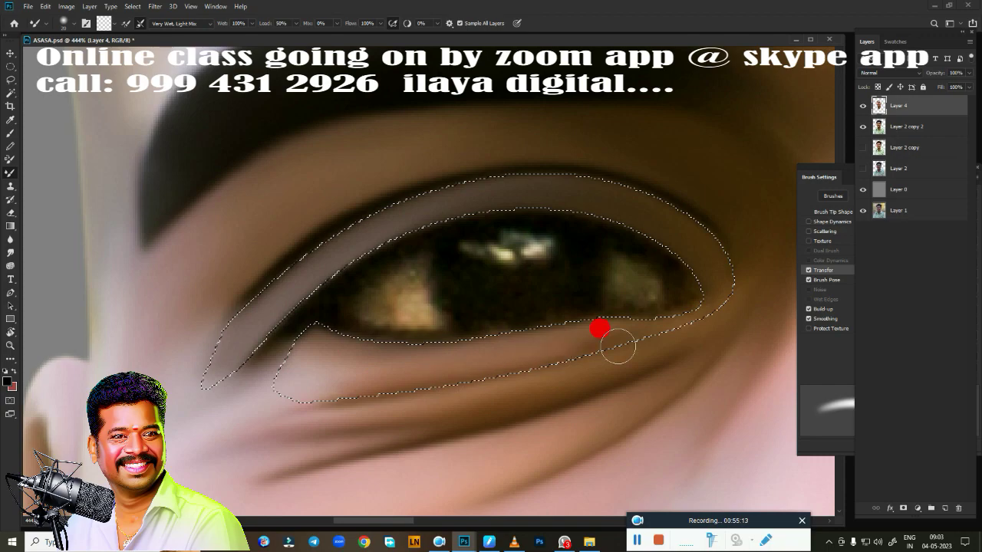
pyautogui.moveTo(401, 376)
pyautogui.mouseDown()
pyautogui.moveTo(363, 361)
pyautogui.moveTo(409, 348)
pyautogui.mouseUp()
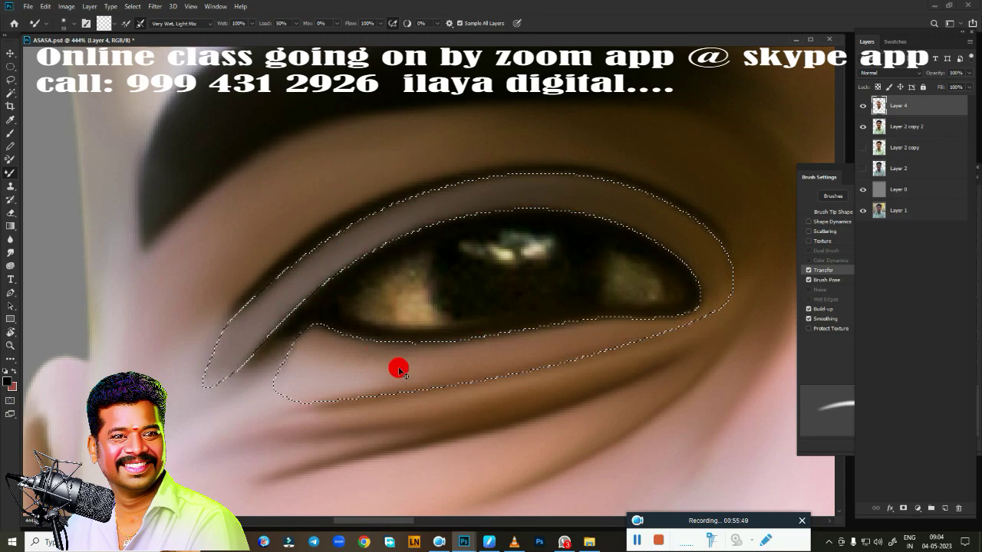
pyautogui.scroll(-5, 377, 373)
pyautogui.scroll(-3, 296, 276)
pyautogui.scroll(-1, 319, 339)
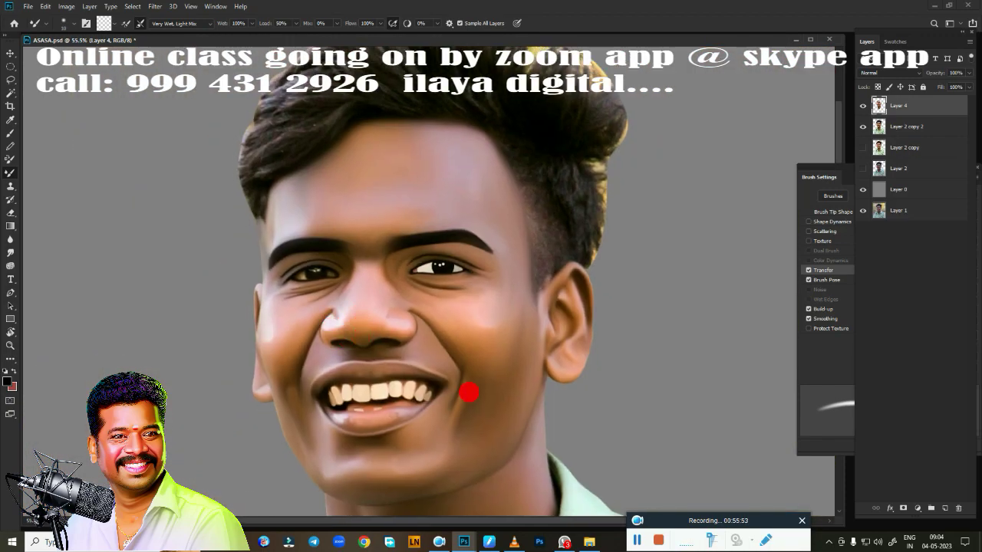